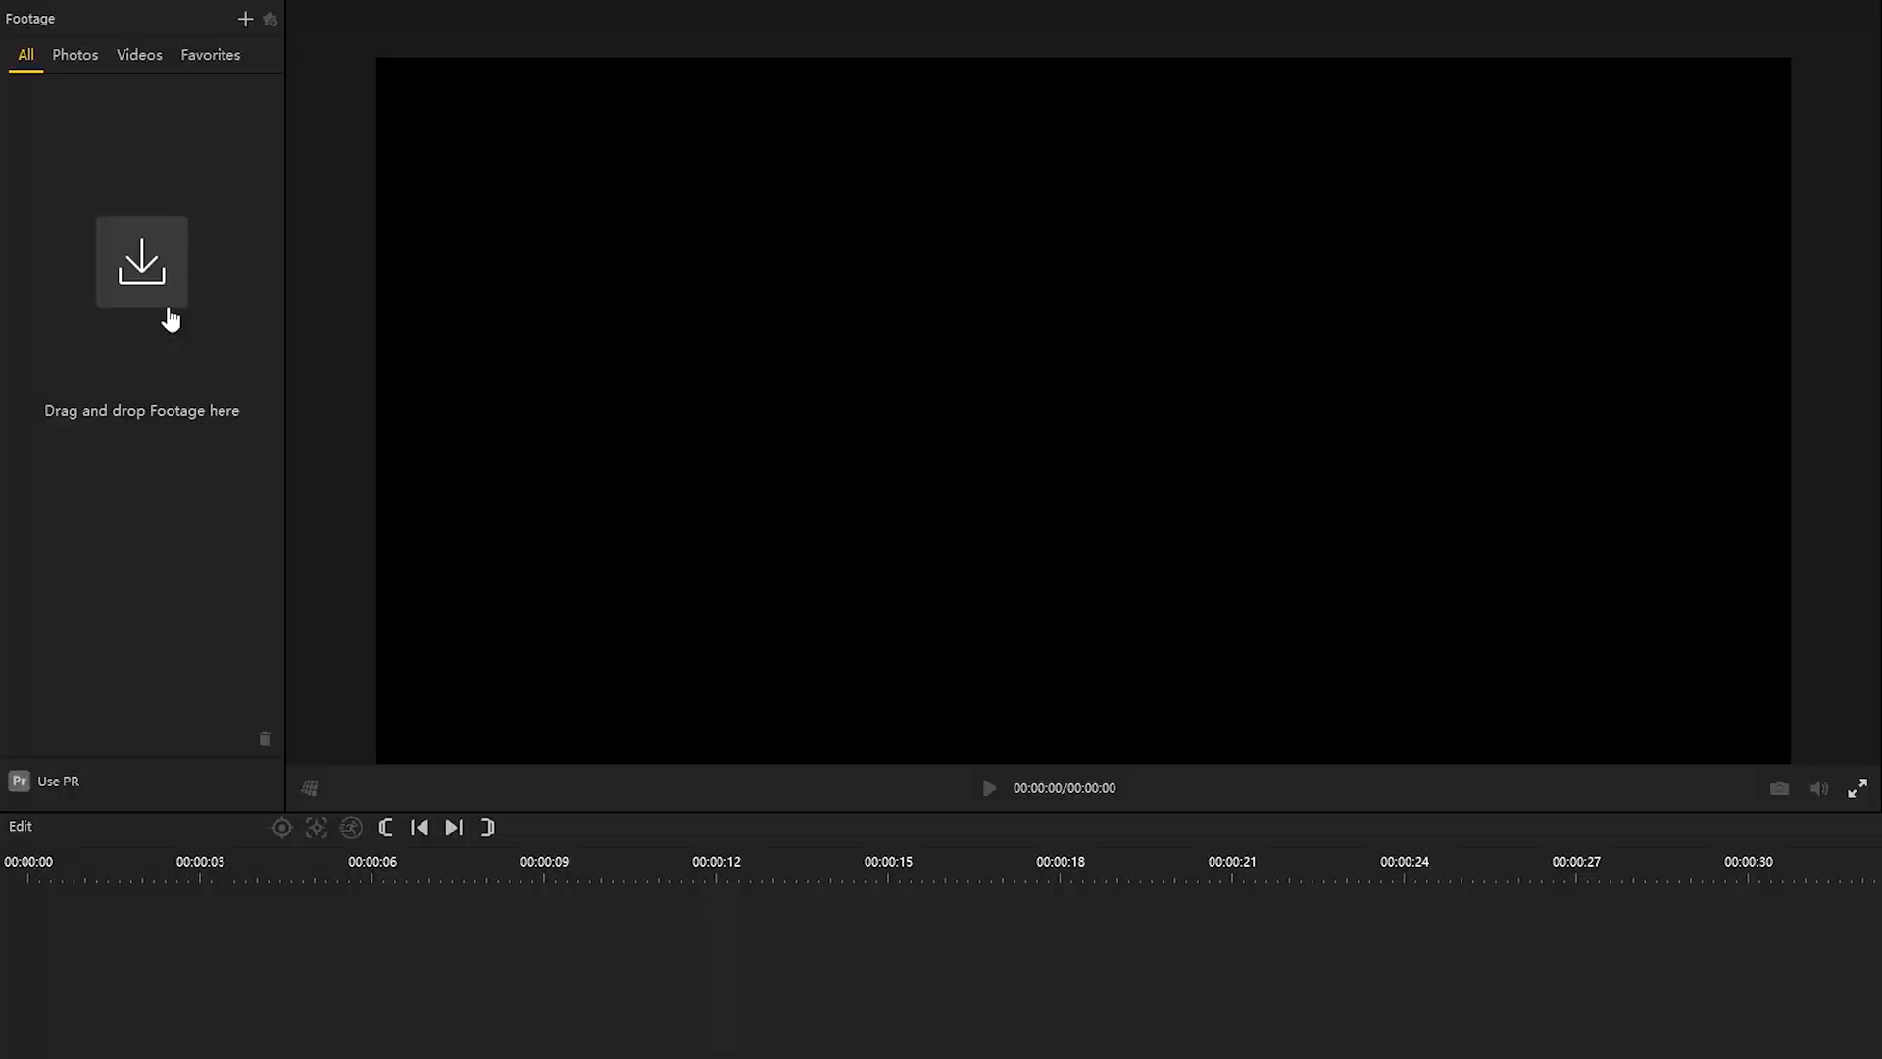
Step: Import the 360 clip VID_20201025_203525_00_031.insv and turn its FreeCapture view toward the runner
click(154, 292)
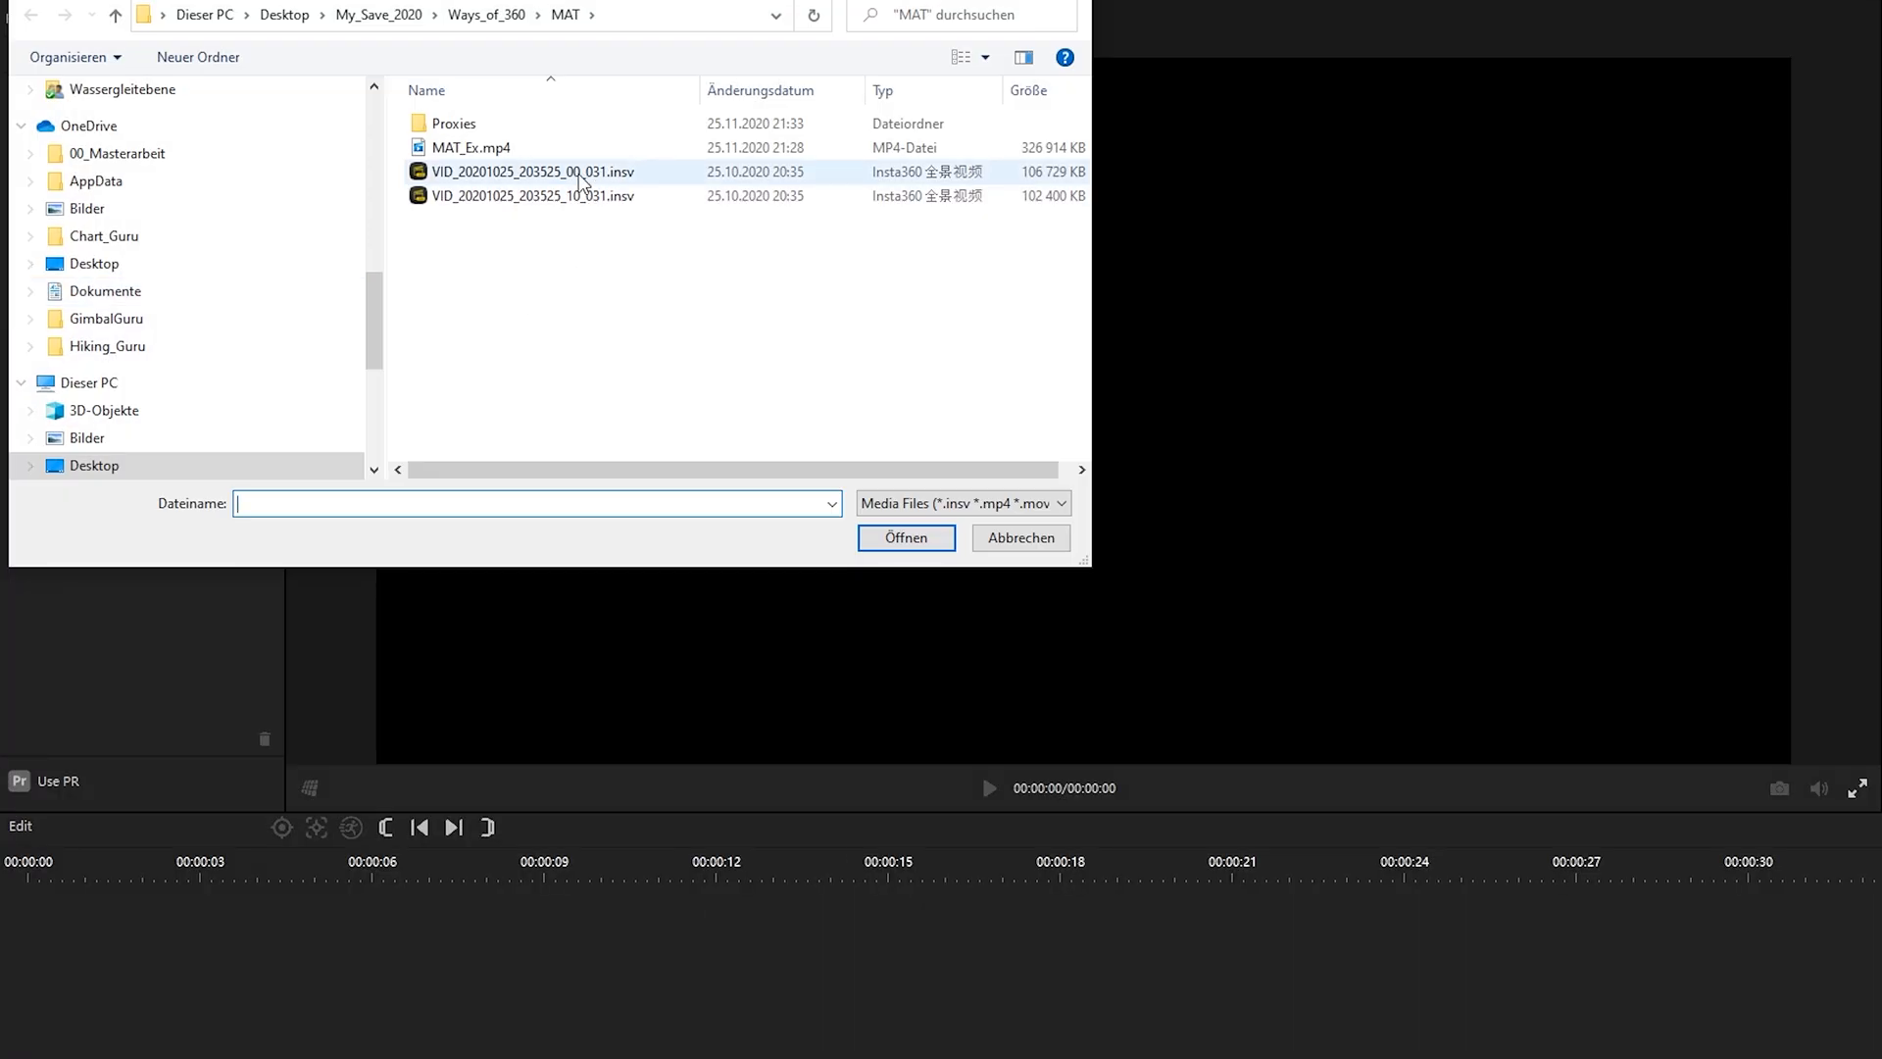
click(899, 540)
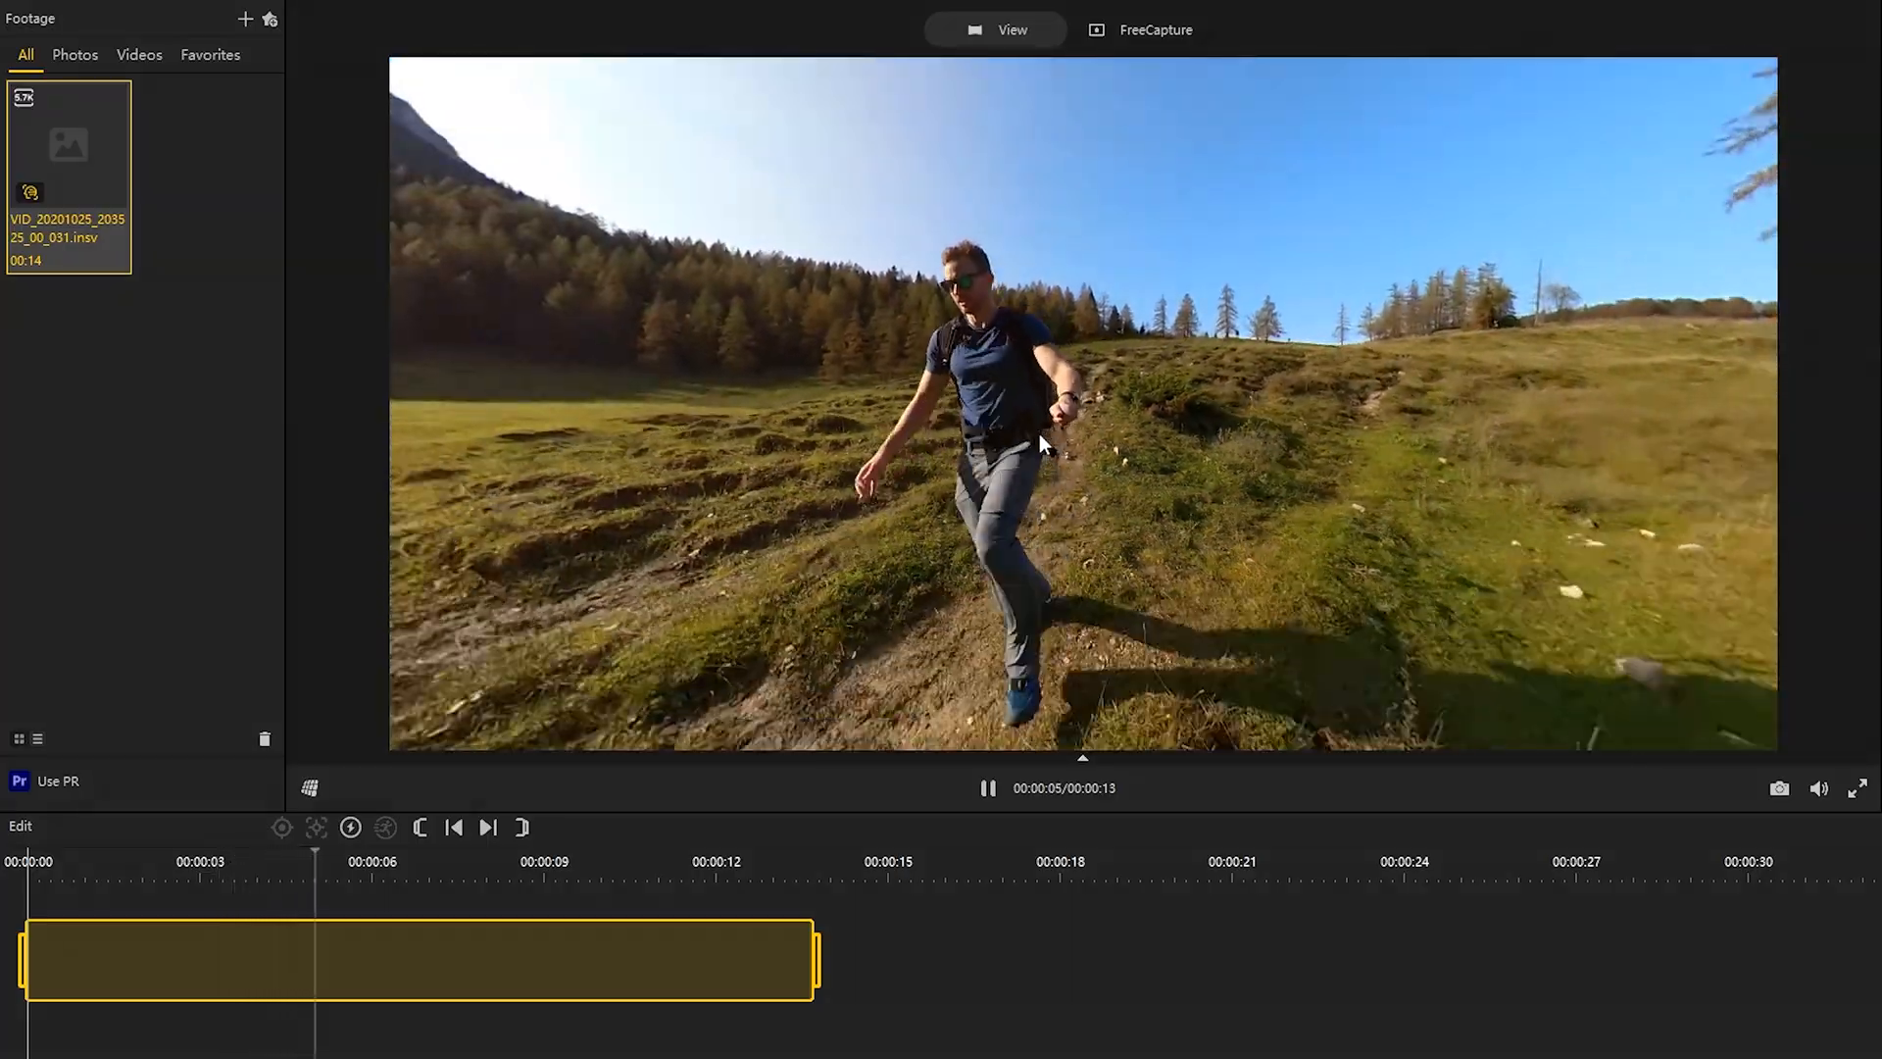
click(1140, 32)
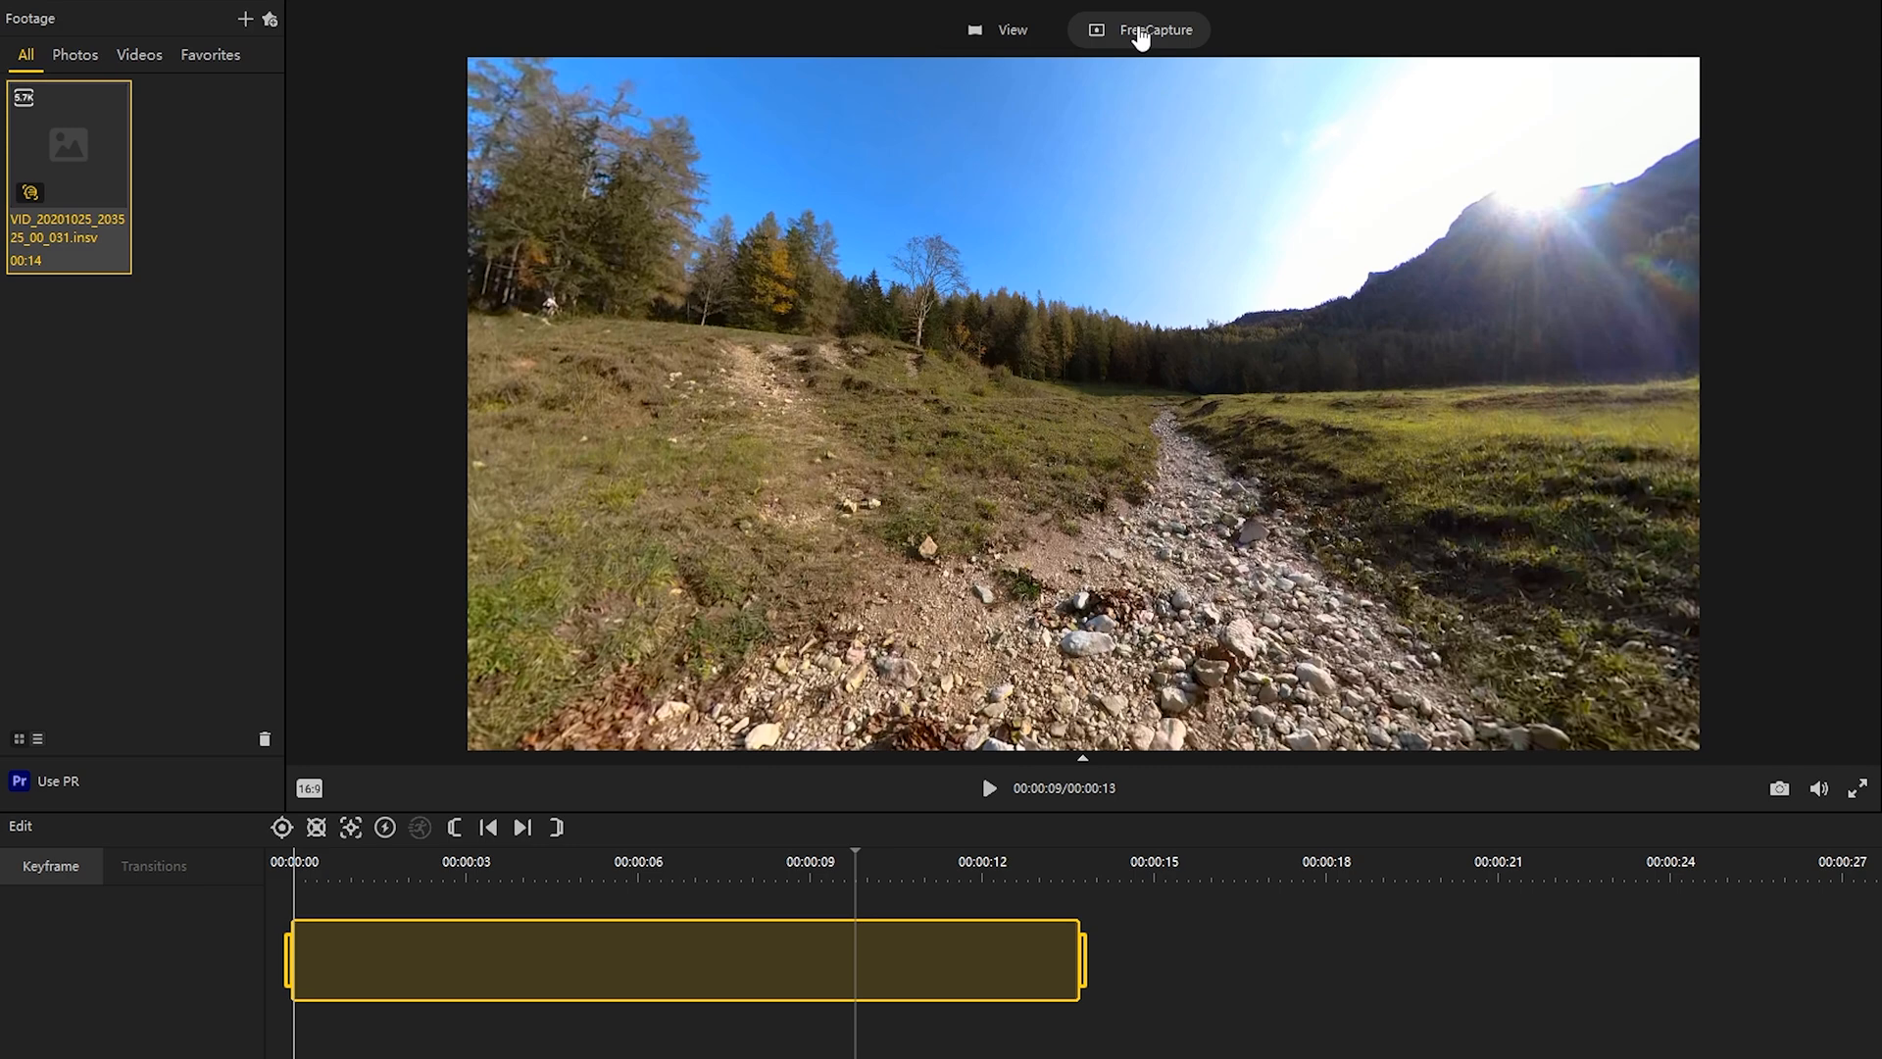
drag(1373, 494, 826, 555)
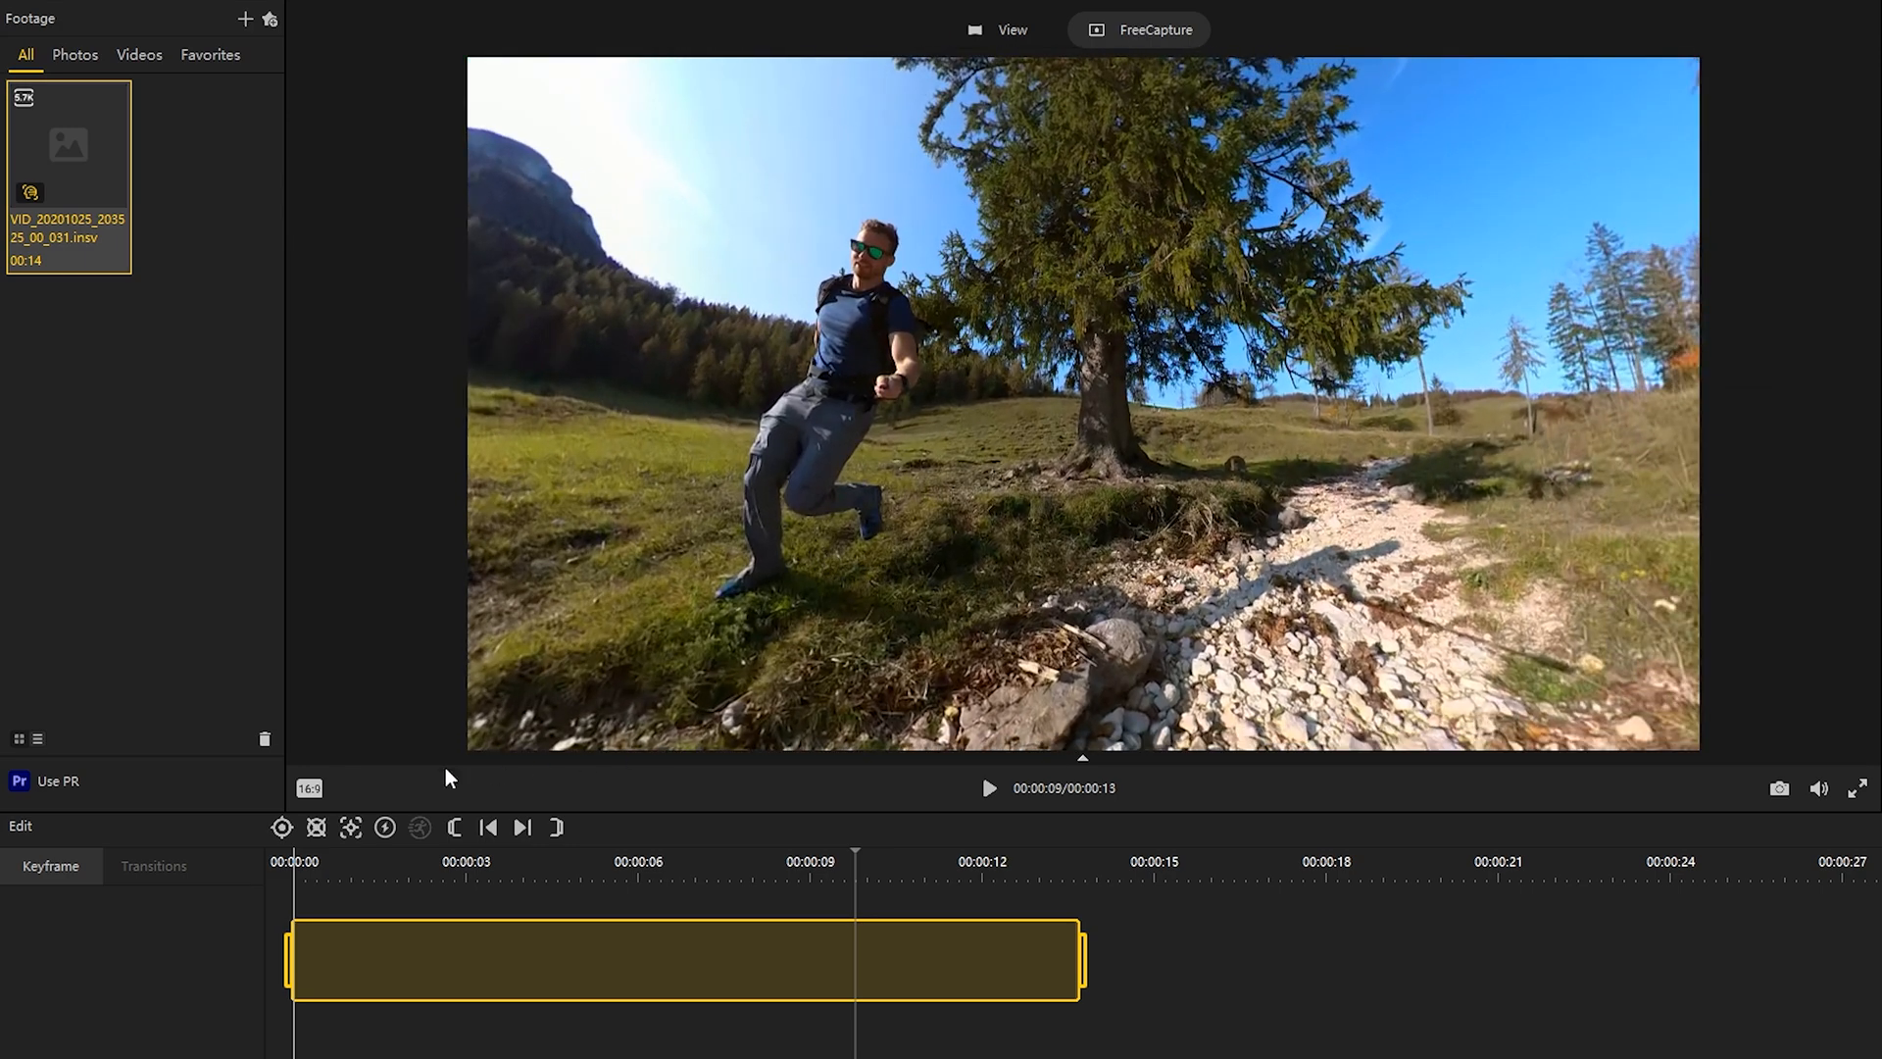
Step: Try the 1:1 aspect ratio and recentre the runner in the square frame
click(309, 789)
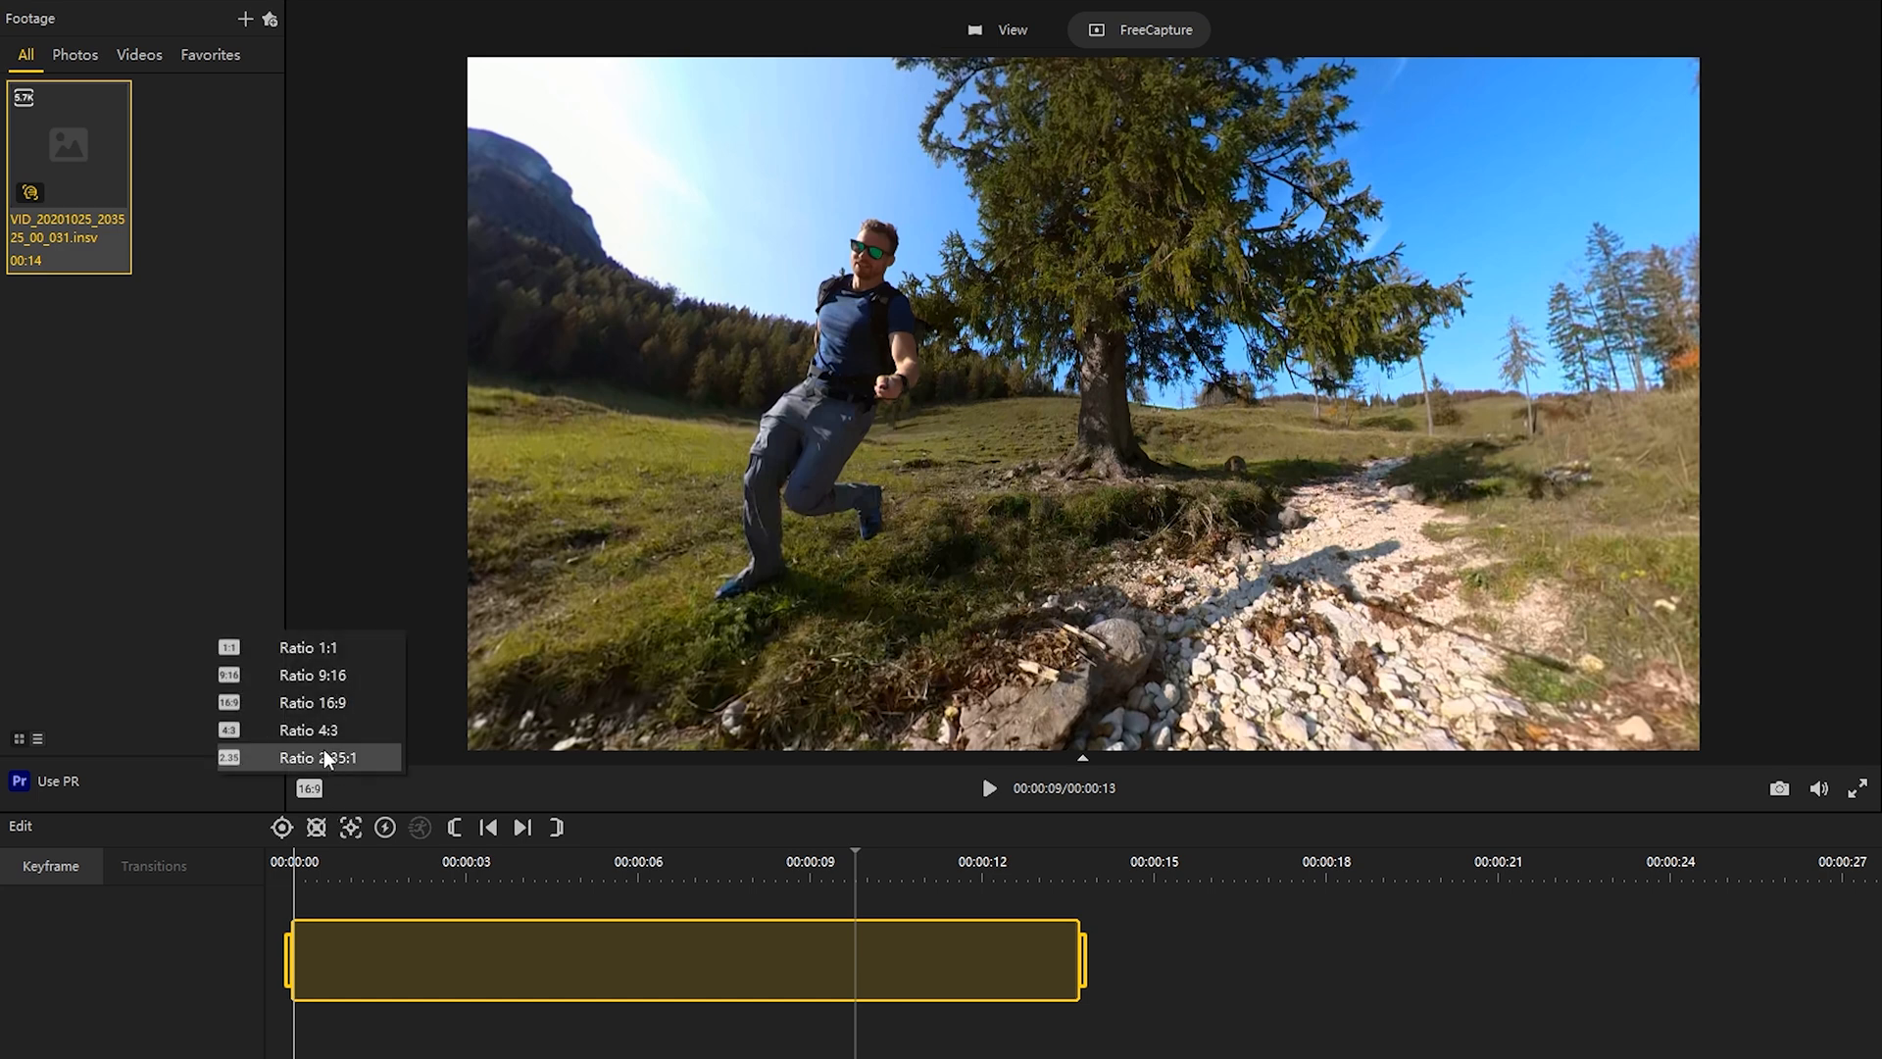
click(345, 649)
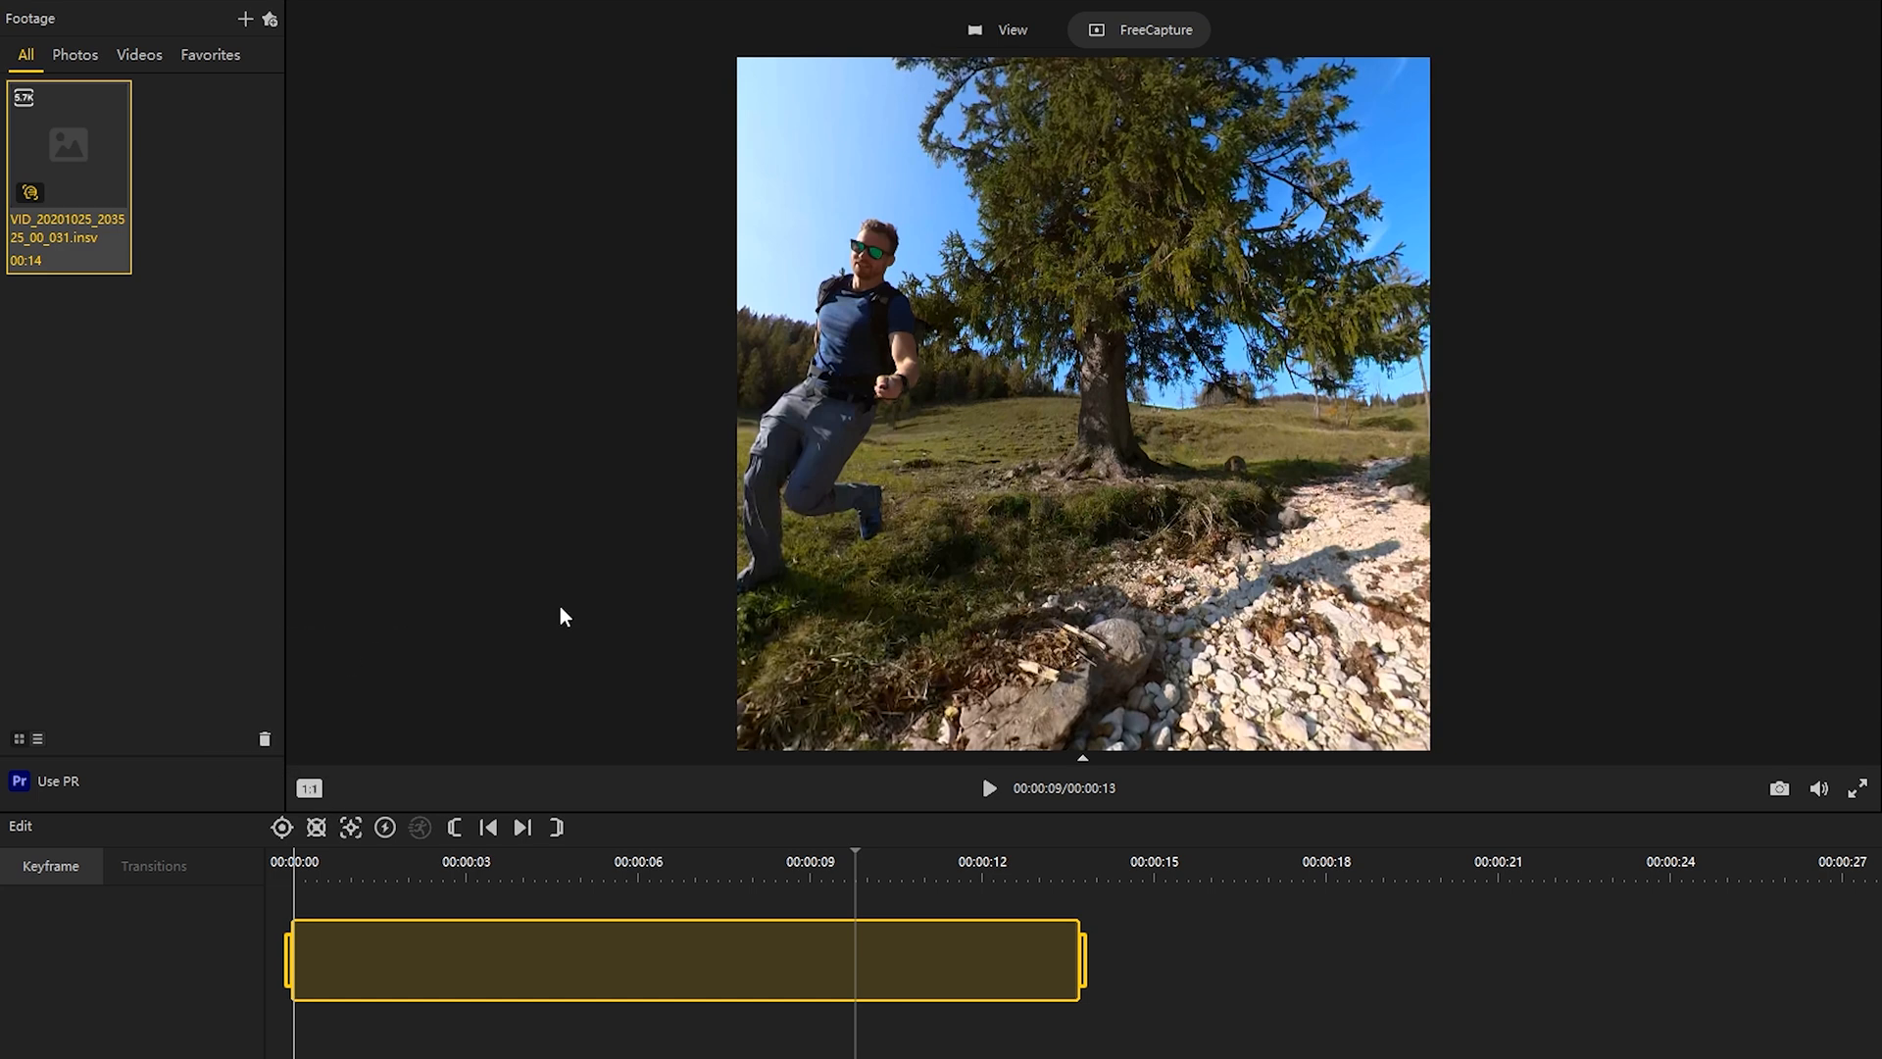
drag(1067, 519, 1208, 516)
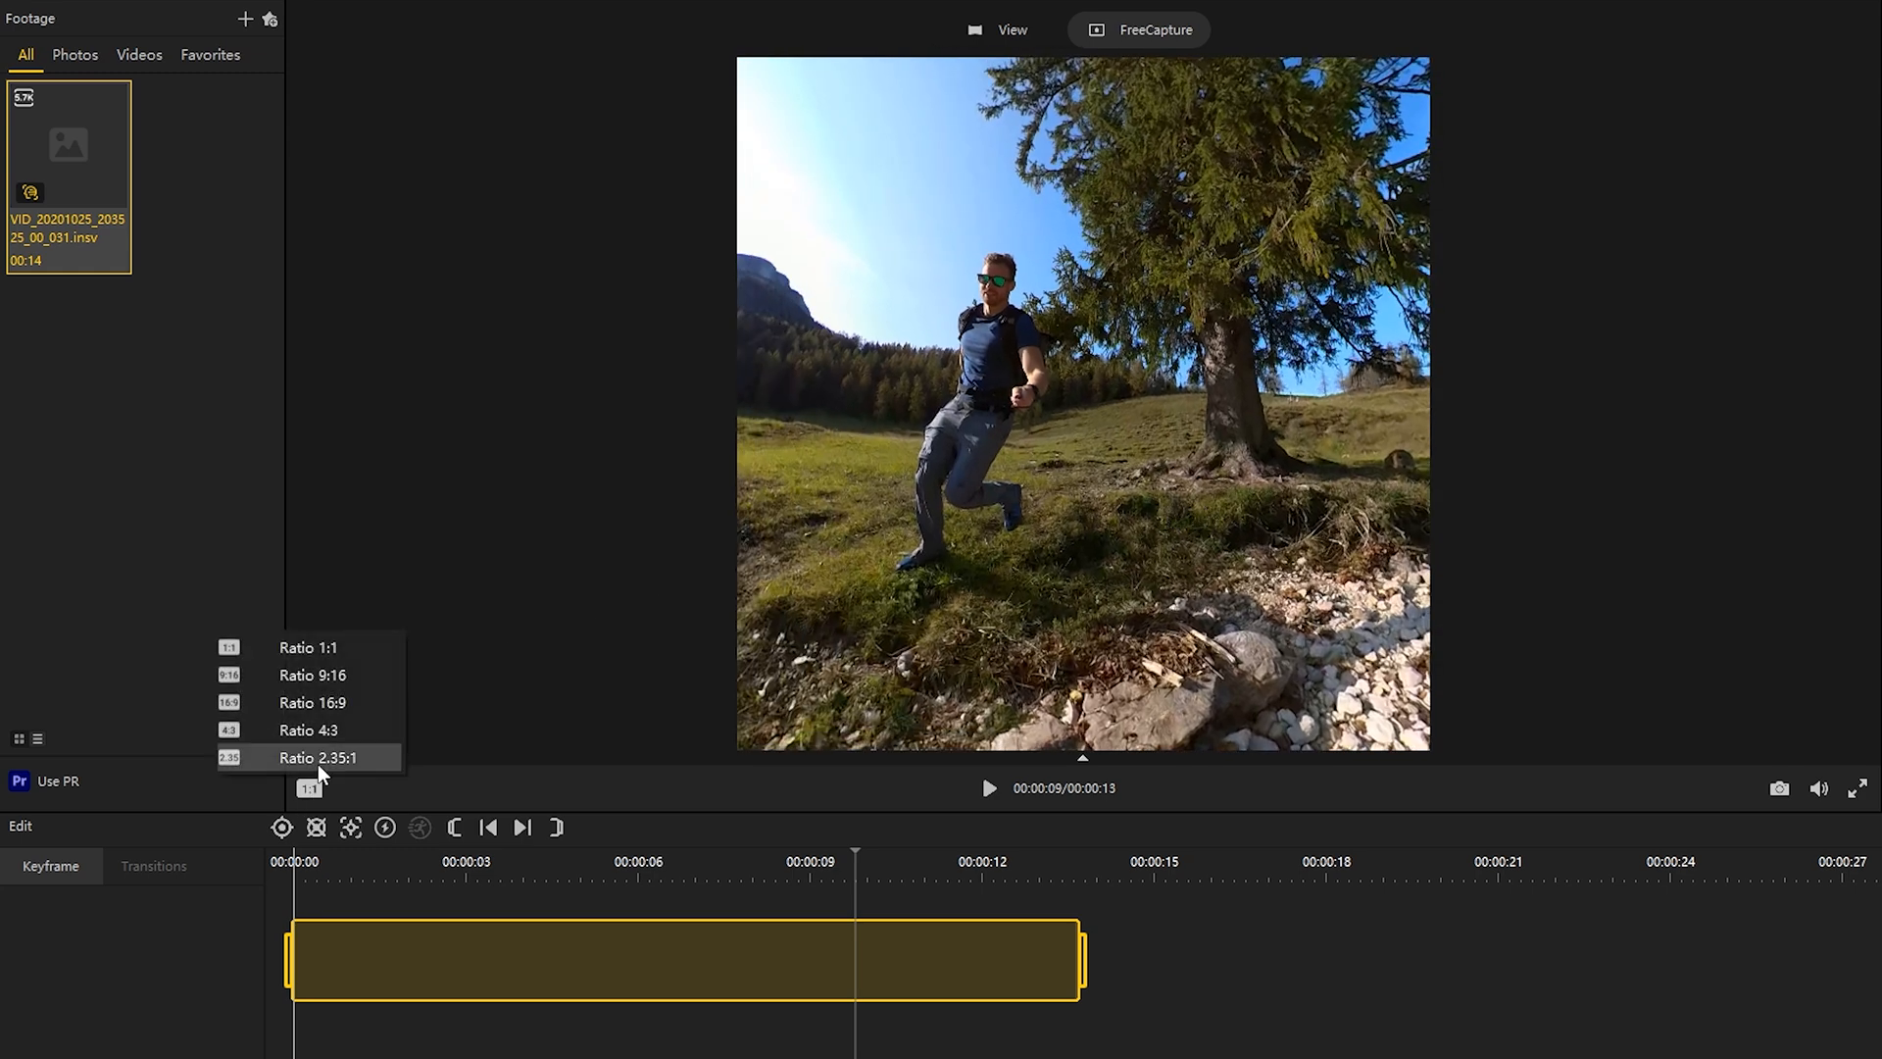
Step: Try the 9:16 aspect ratio and look around the scene before reframing on the runner
click(339, 686)
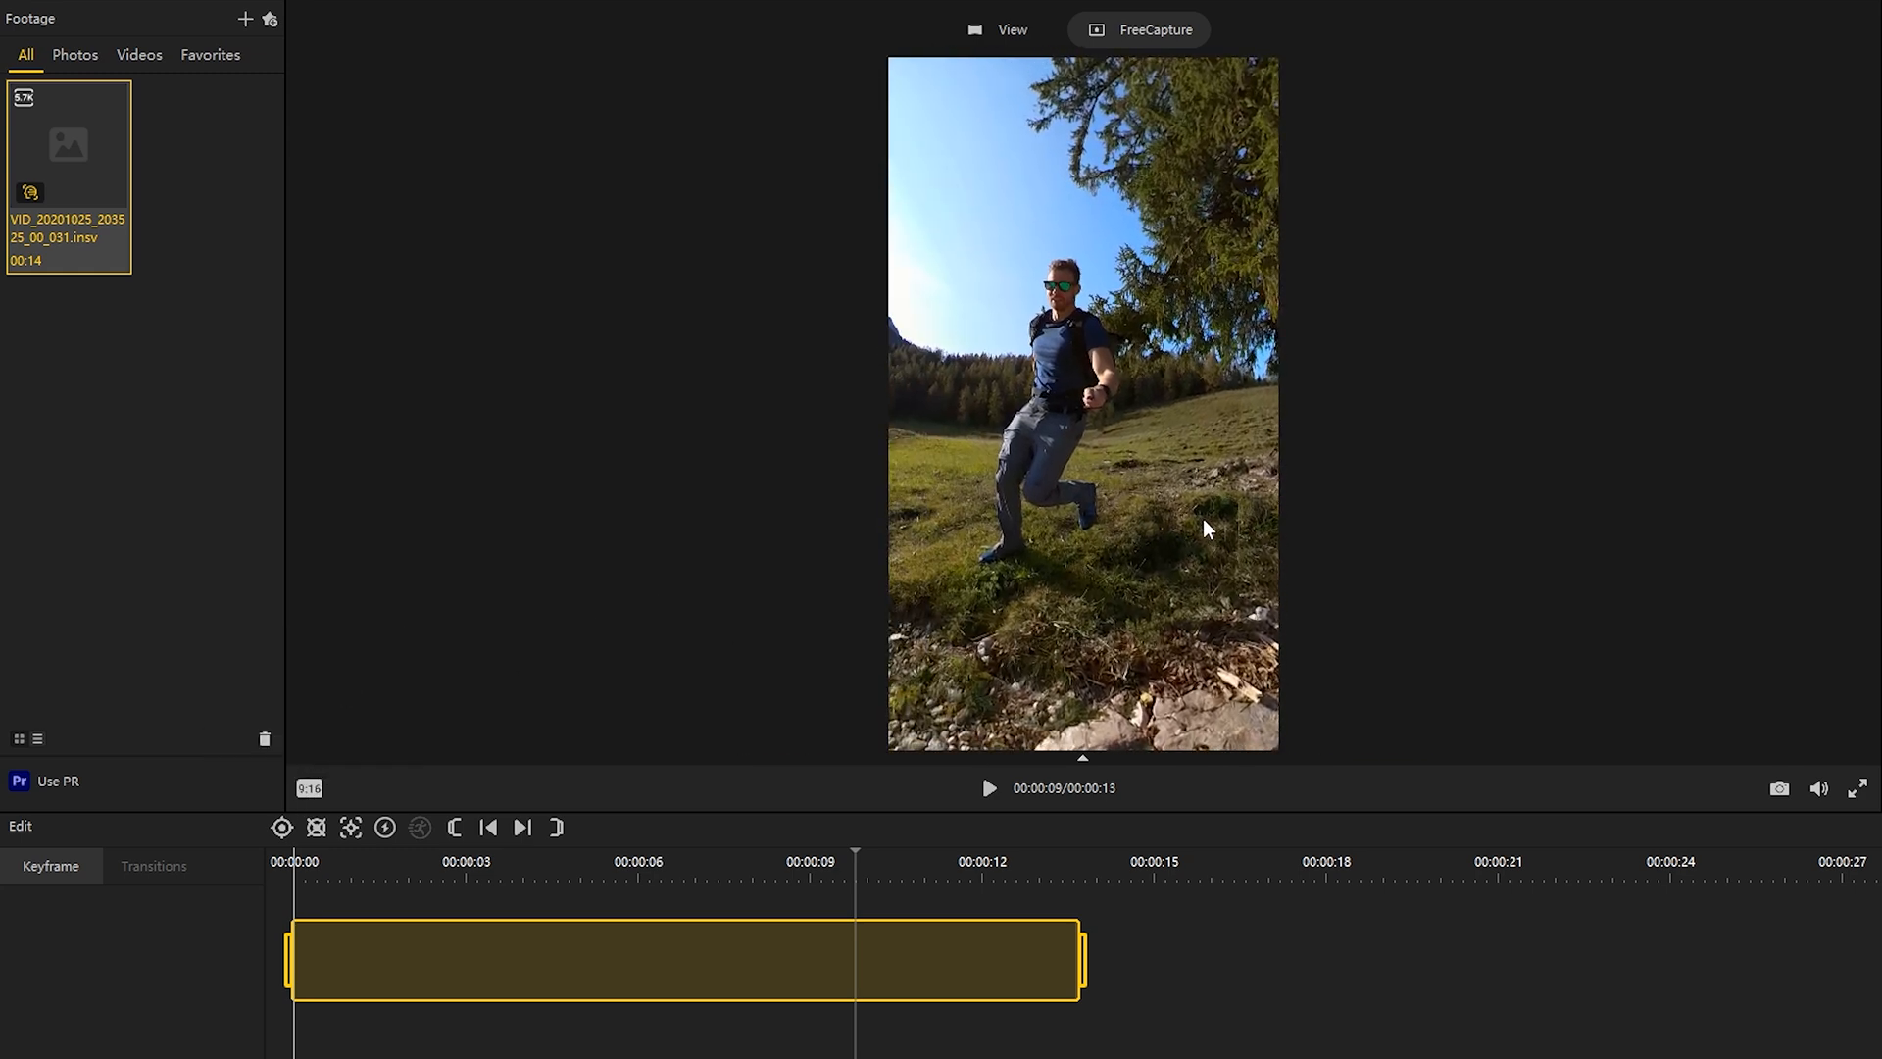
drag(1009, 532, 859, 554)
drag(1075, 432, 1062, 704)
drag(1163, 465, 1275, 385)
drag(1037, 545, 1202, 480)
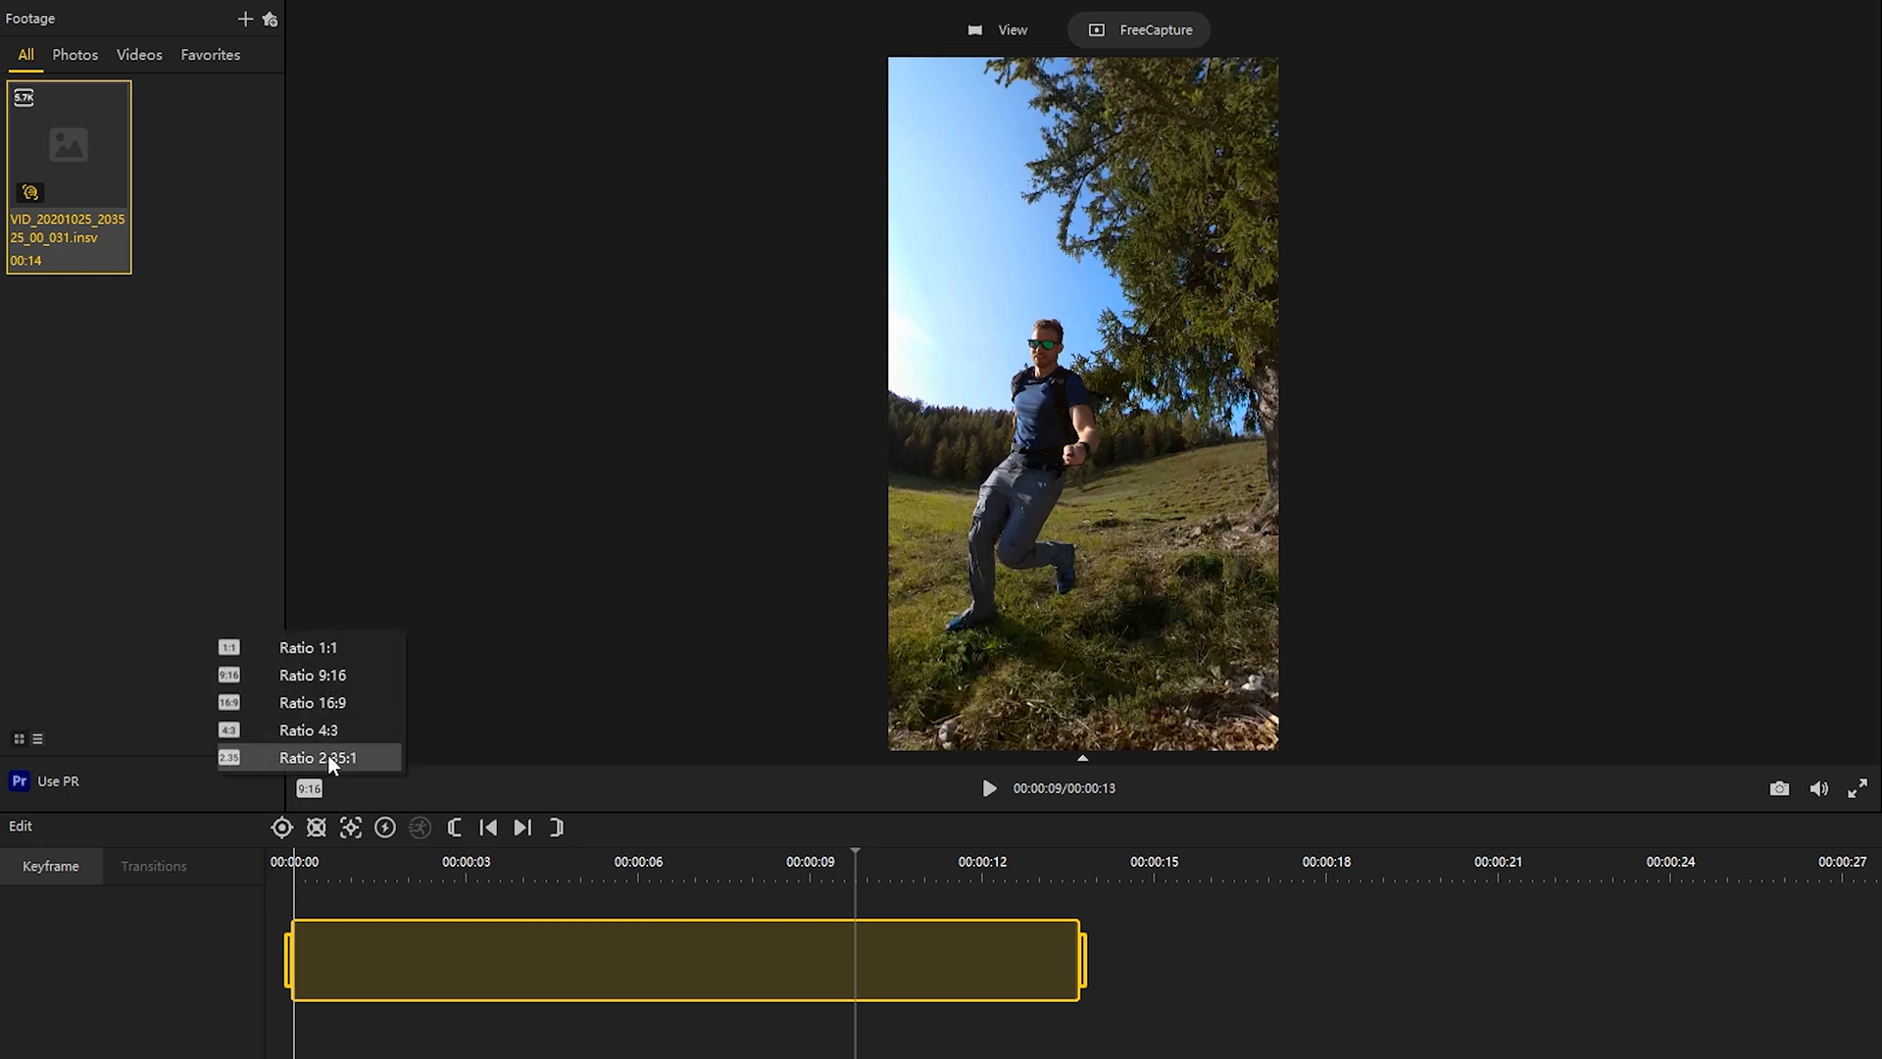
Step: Set the aspect ratio to 16:9 and reframe the view around the runner
click(344, 704)
drag(1152, 495, 944, 474)
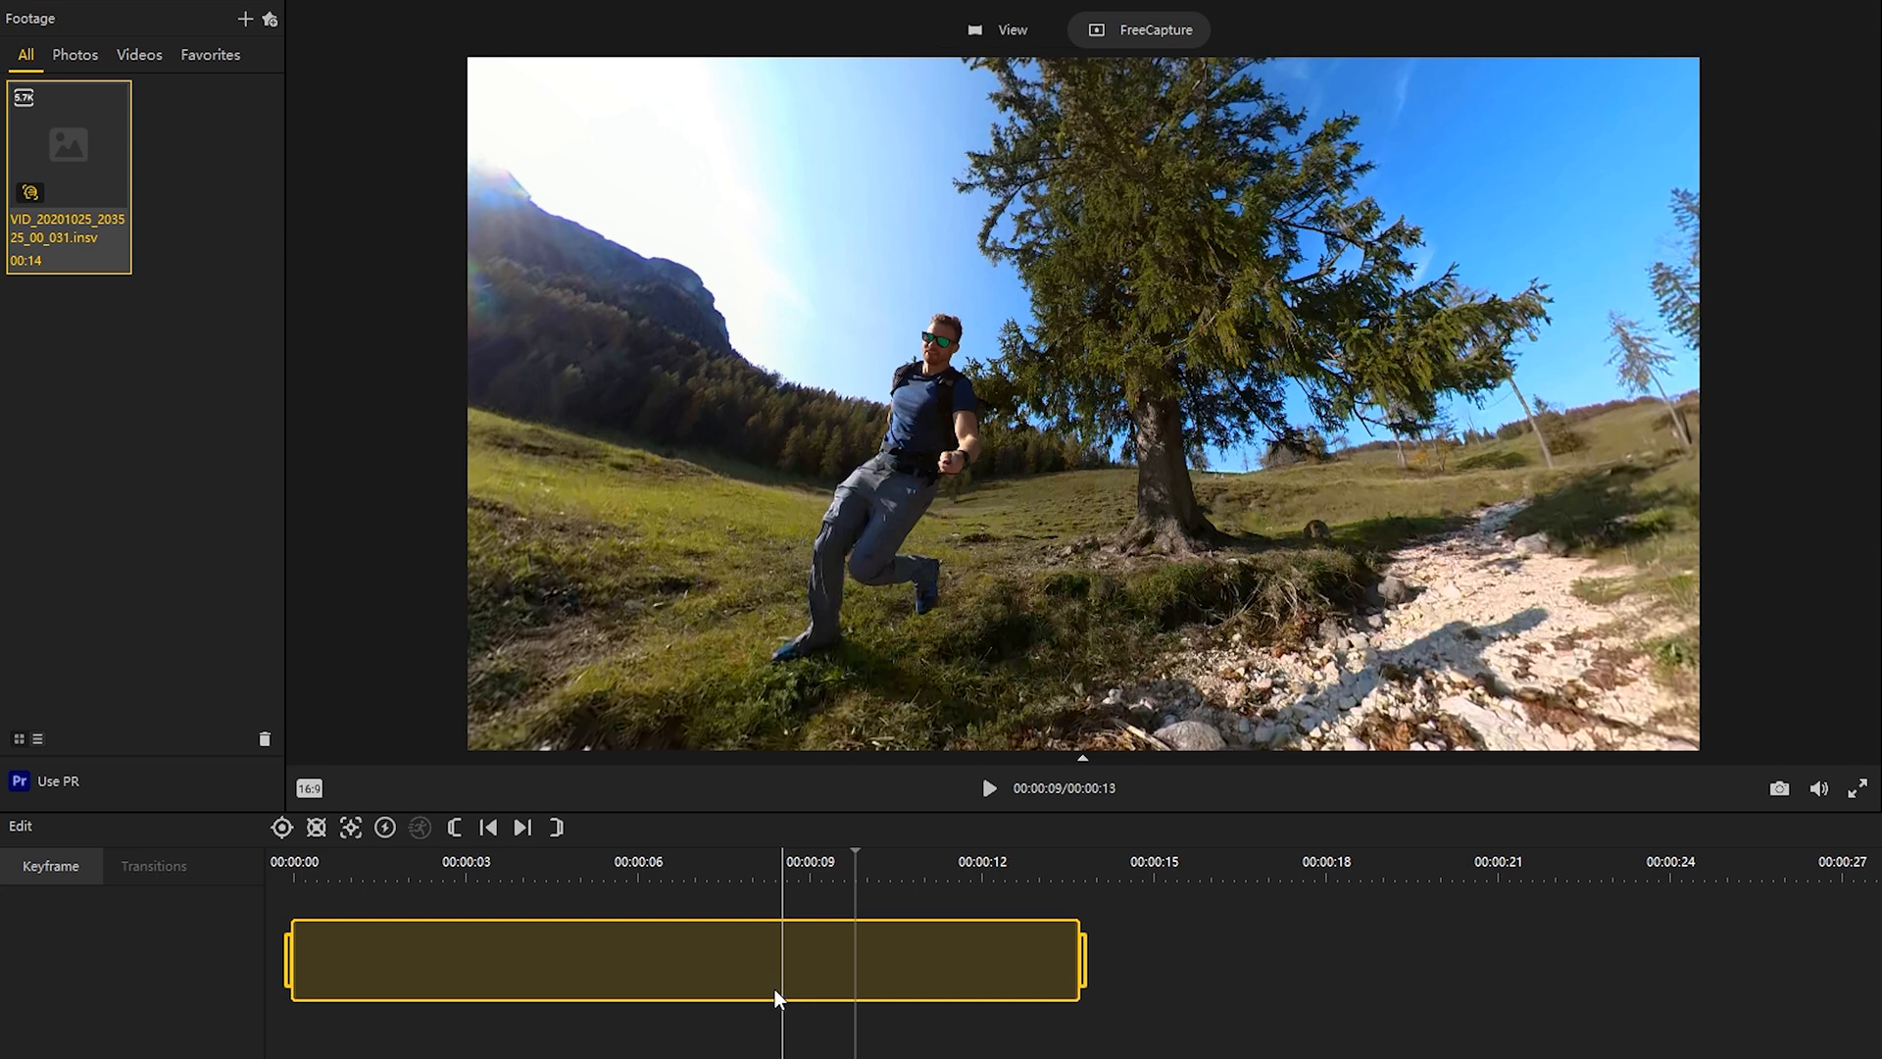
Step: Add a keyframe at the clip's start using the flat perspective preset, with FOV 115 and distance 0.30
click(298, 872)
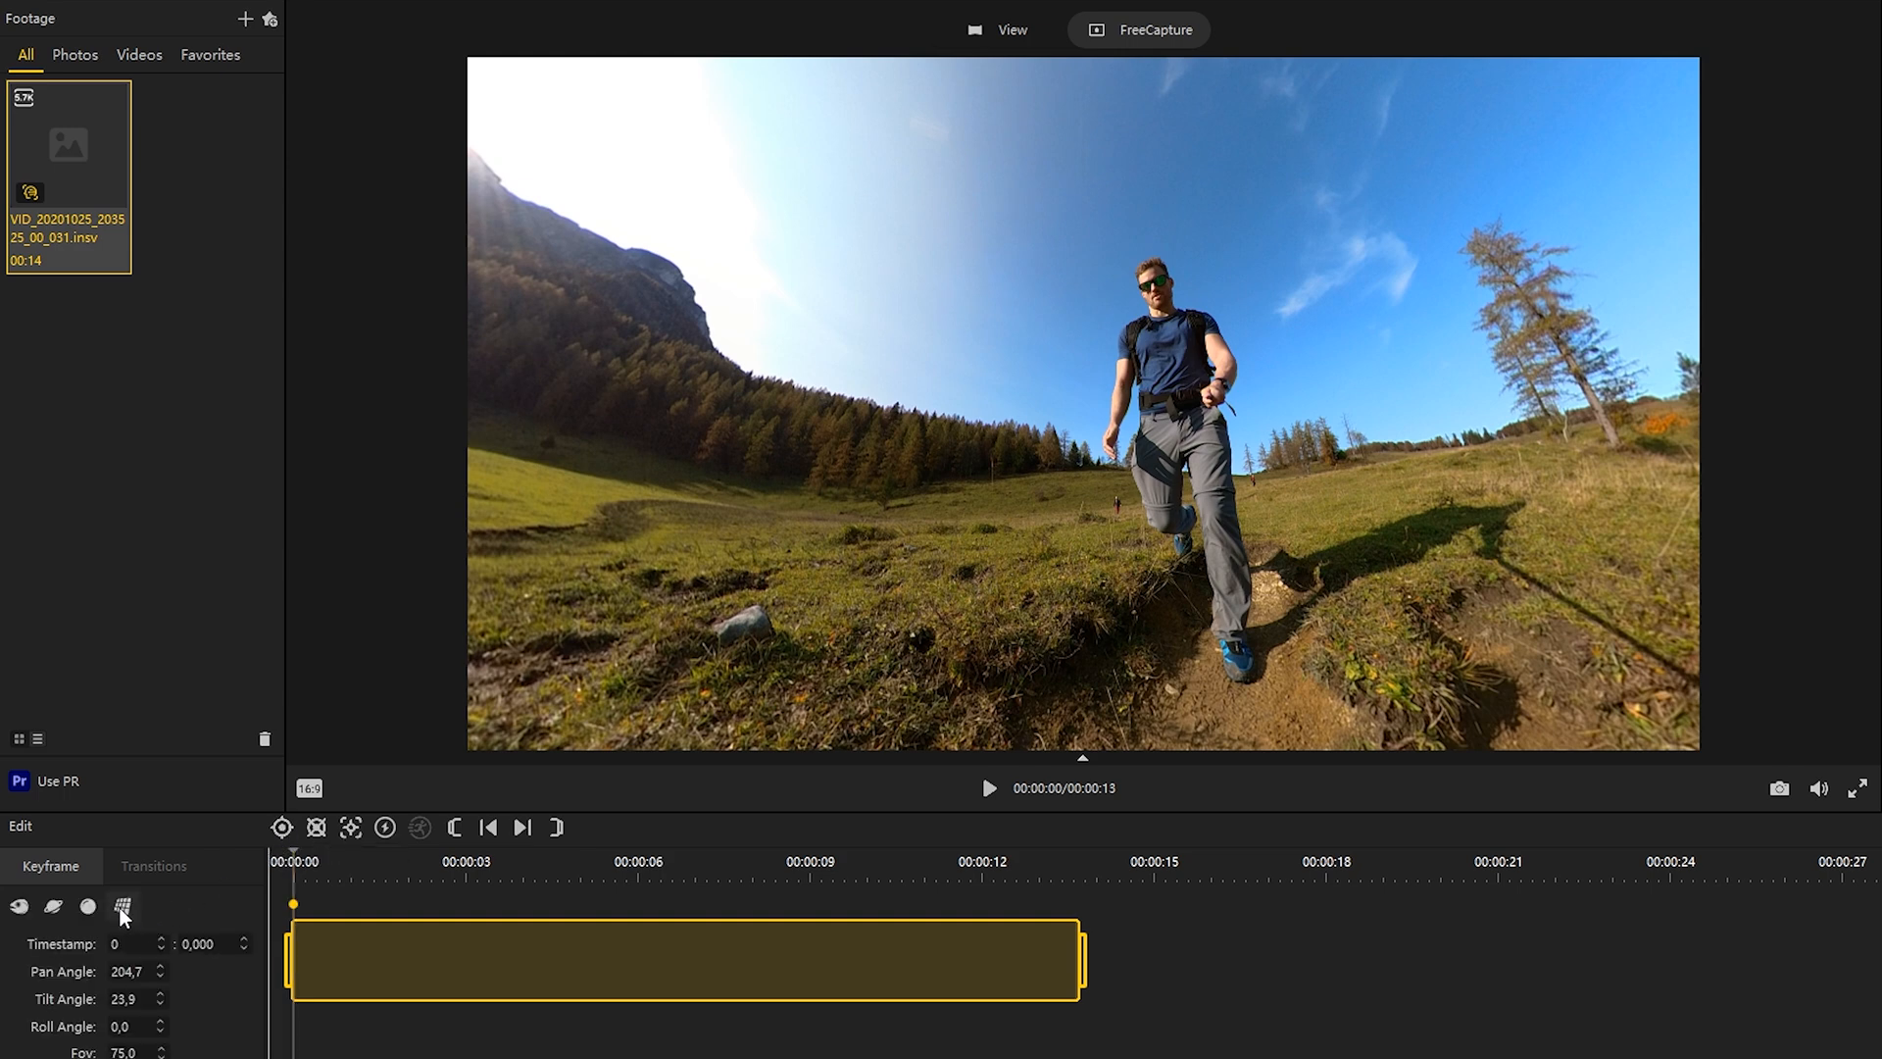
click(123, 909)
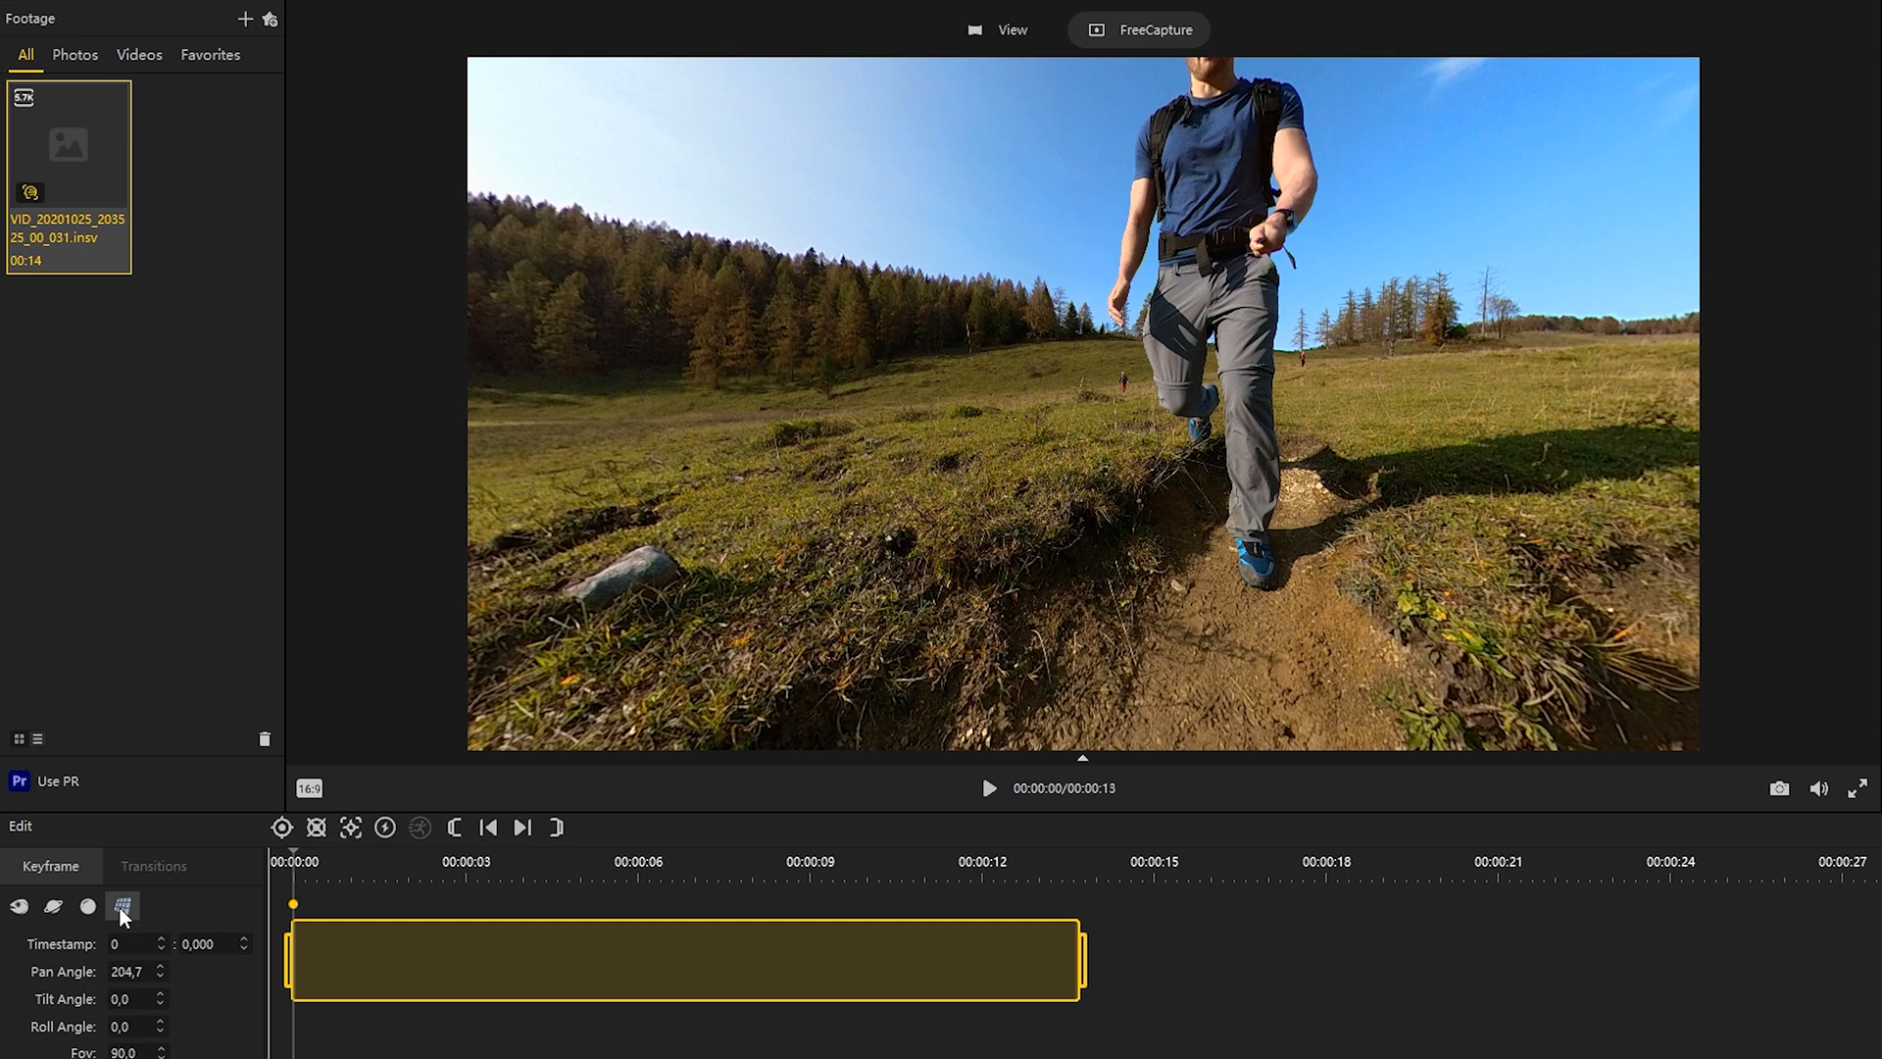
double_click(120, 1052)
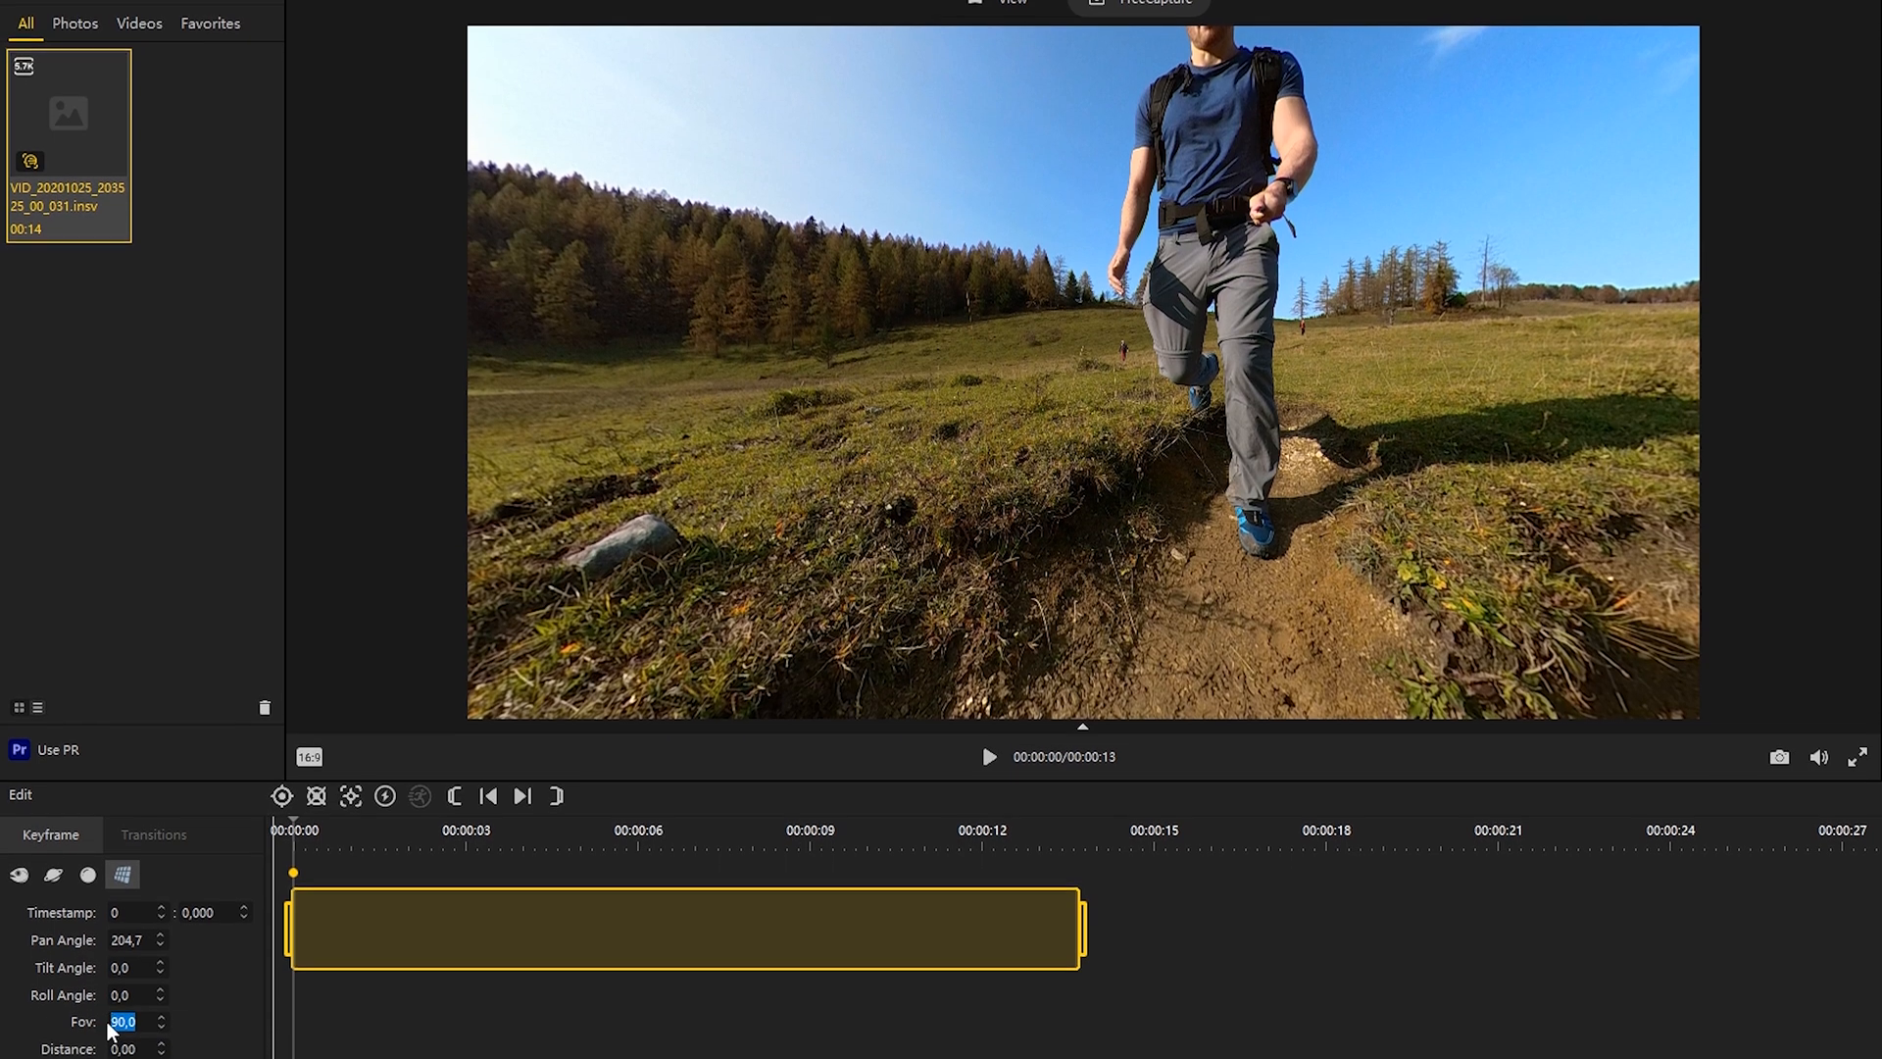
text(115)
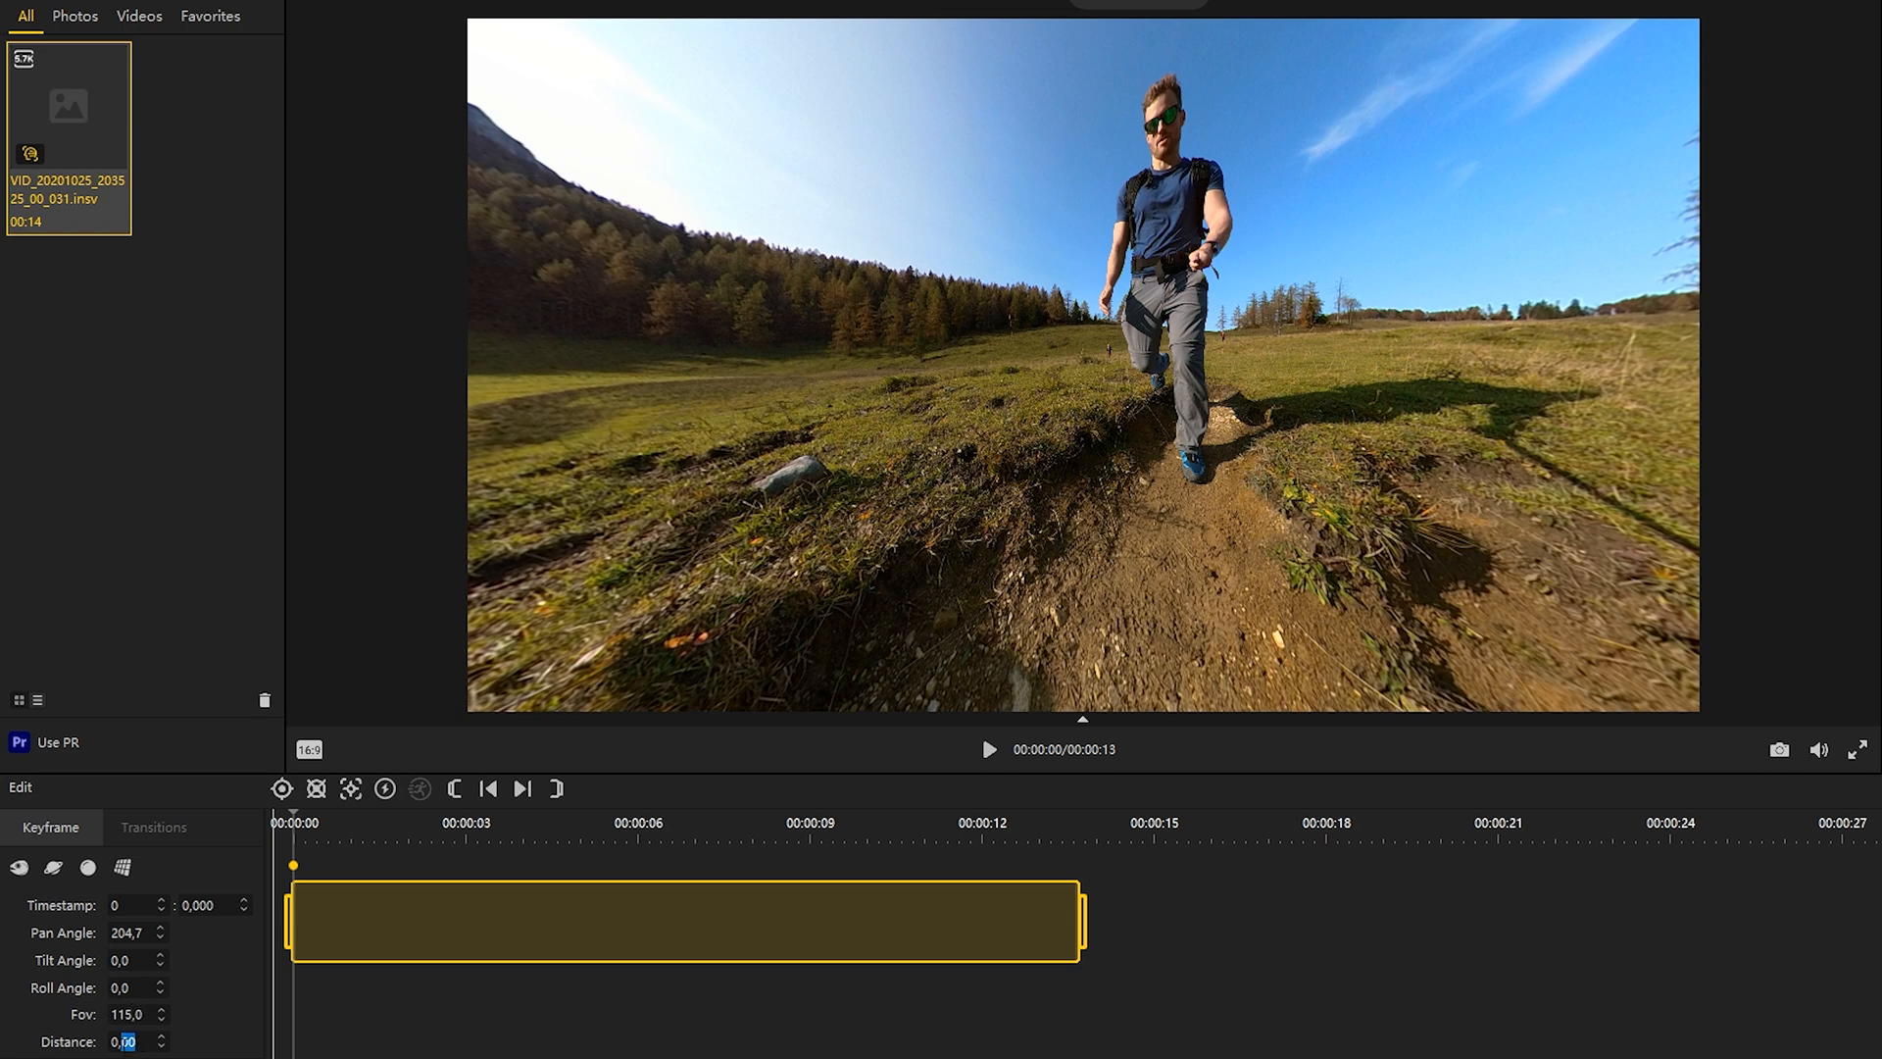
text(3)
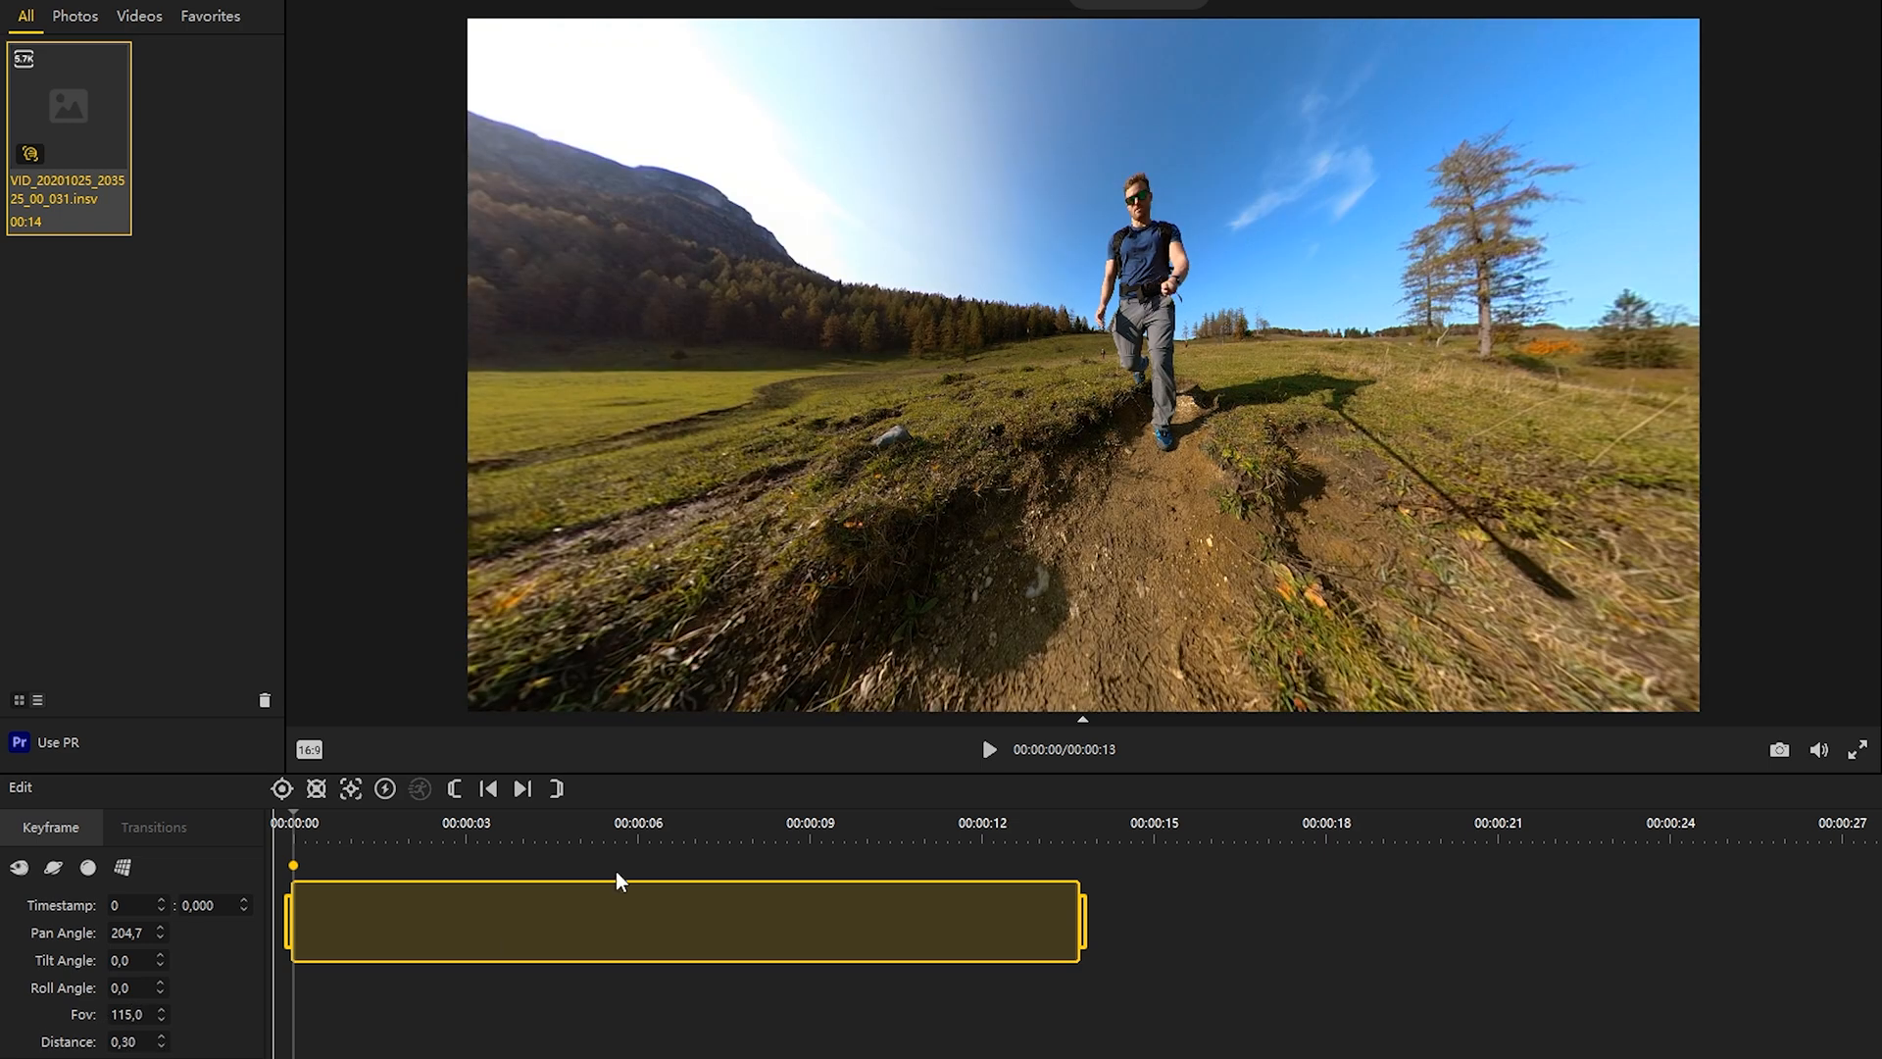
Step: Centre the runner in the start keyframe at pan 183.6 and tilt 12.6, and roll the camera to about -17
drag(1177, 334, 936, 417)
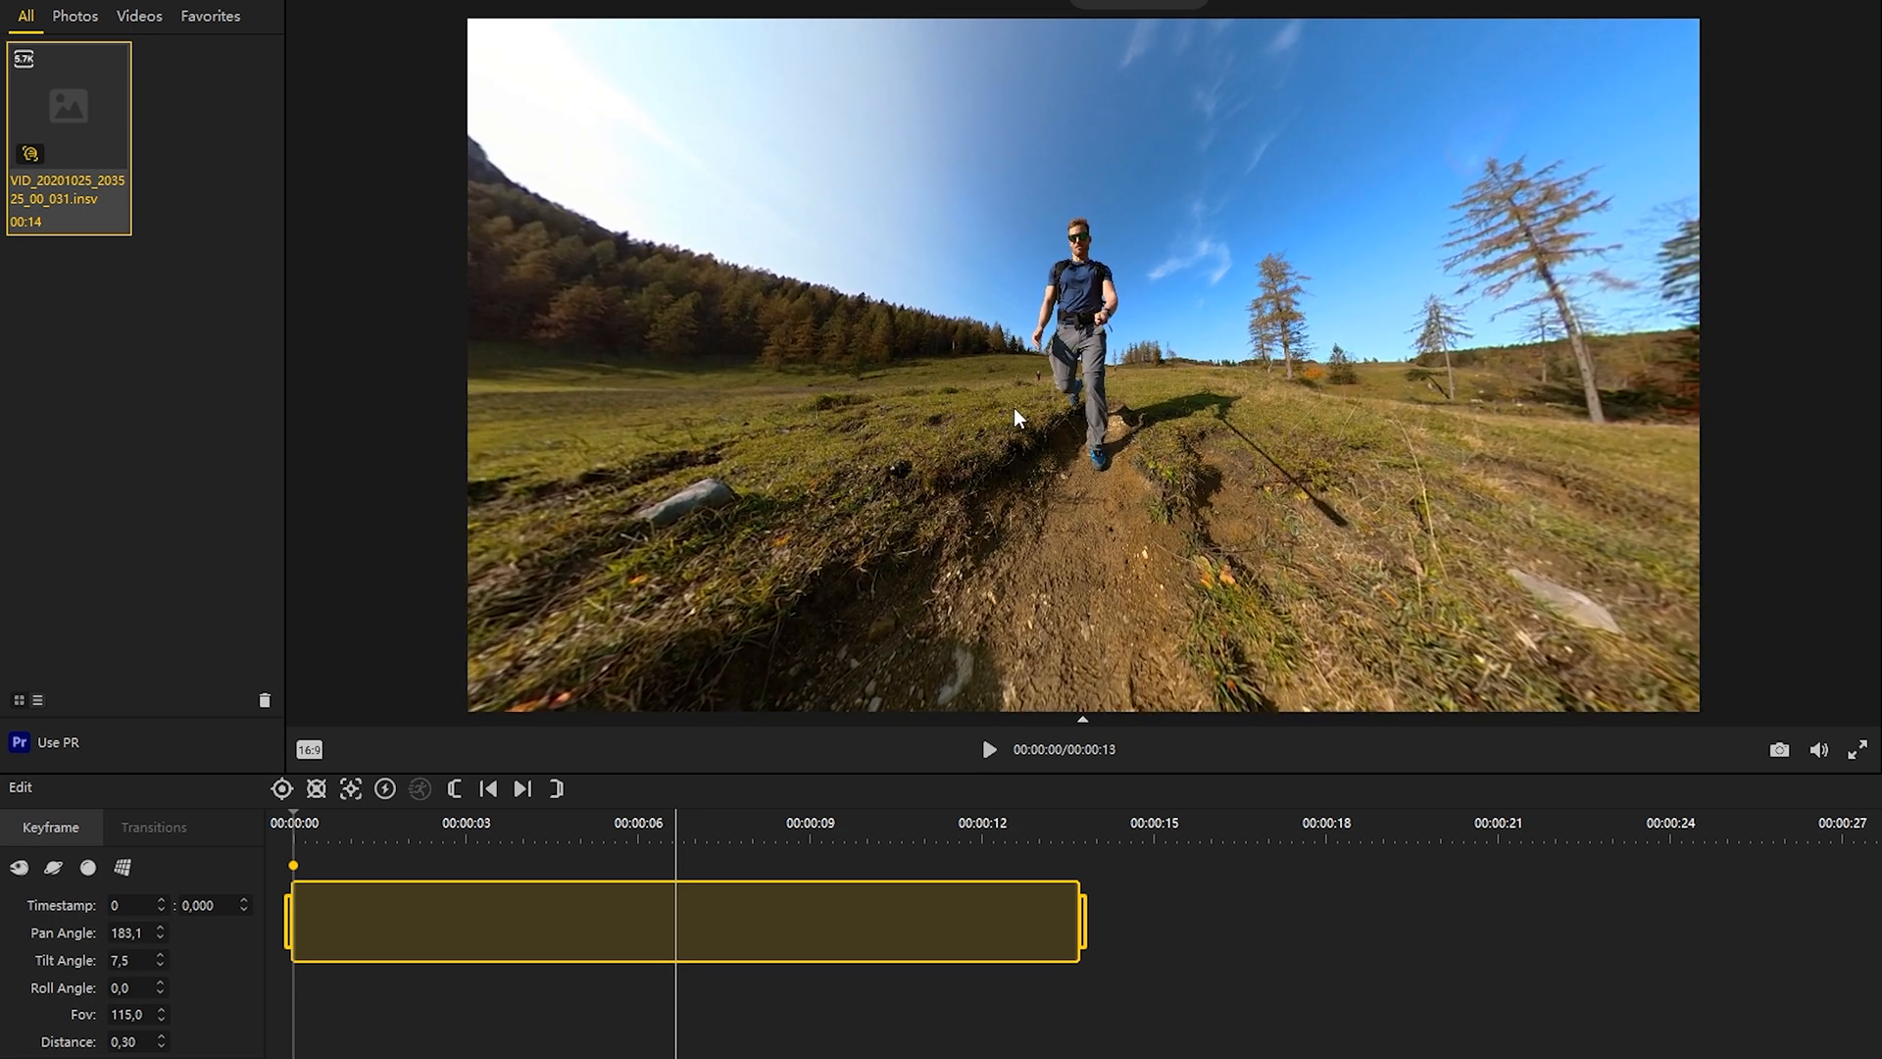
drag(984, 424, 996, 462)
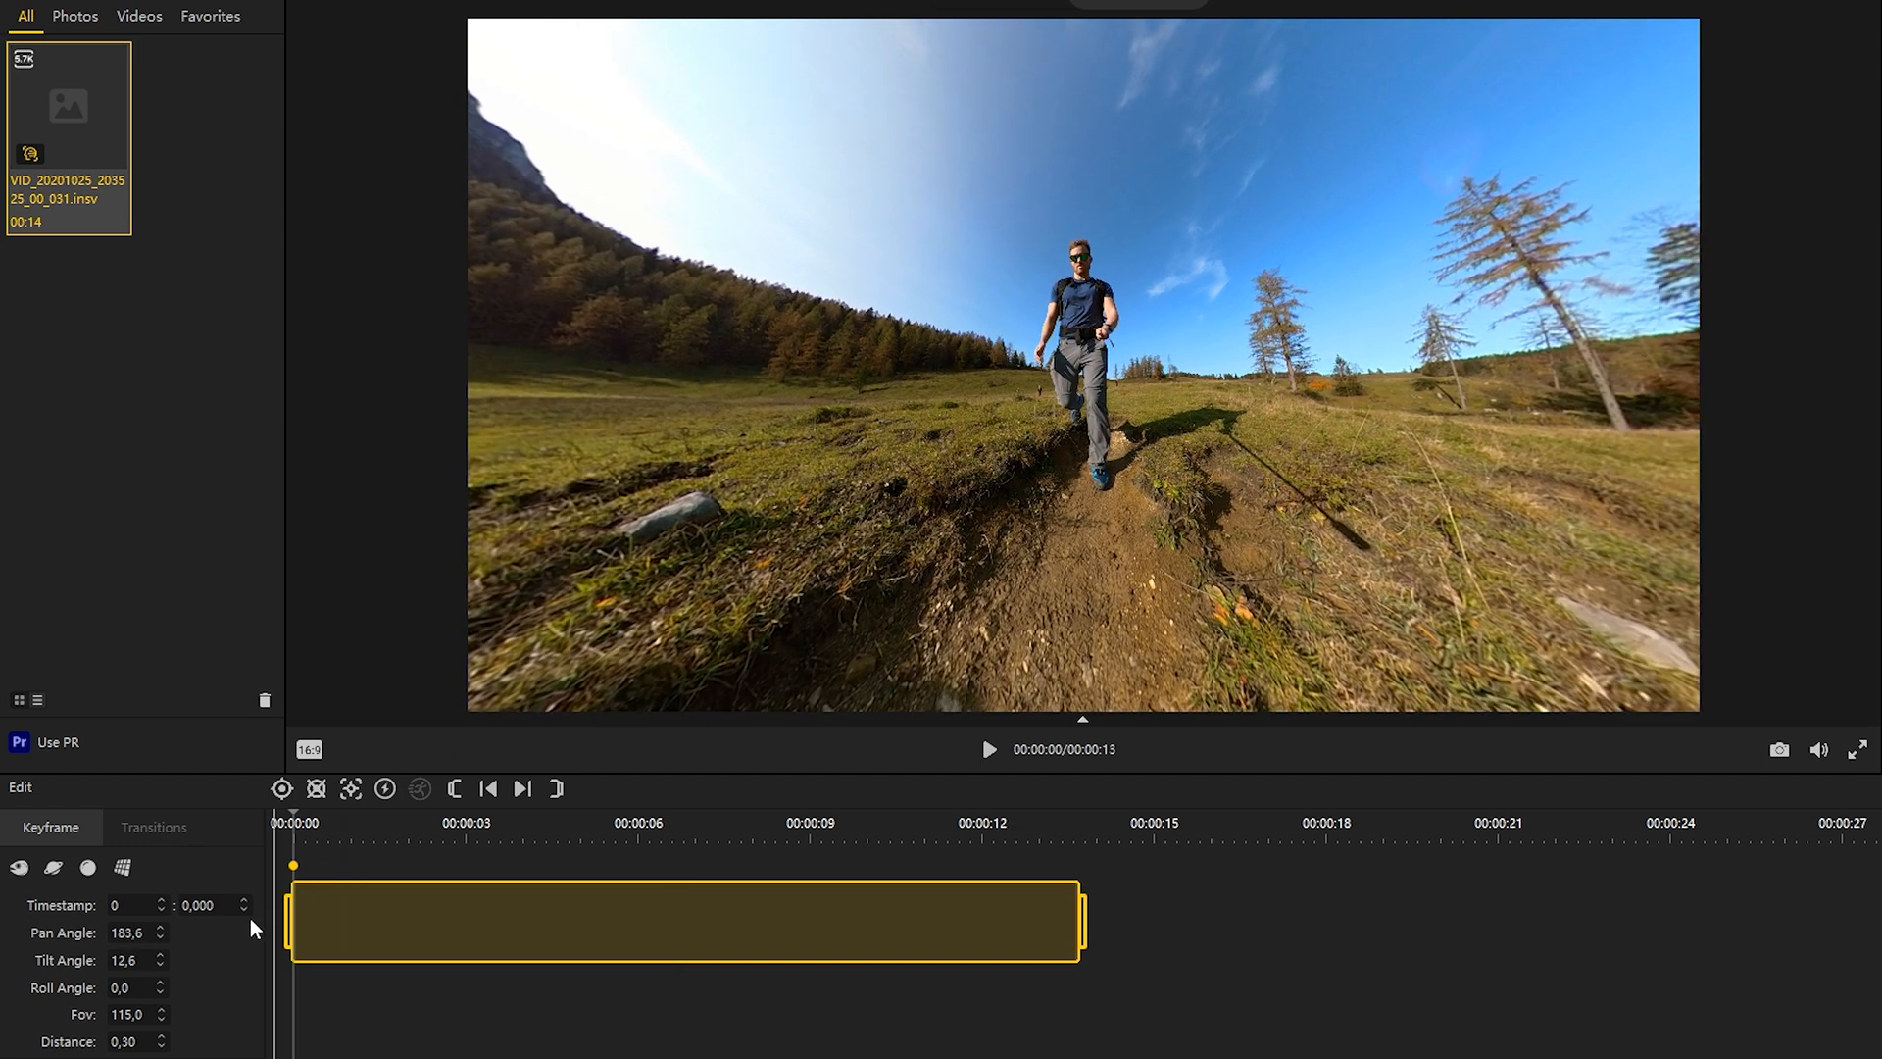
scroll(129, 987, down, 14)
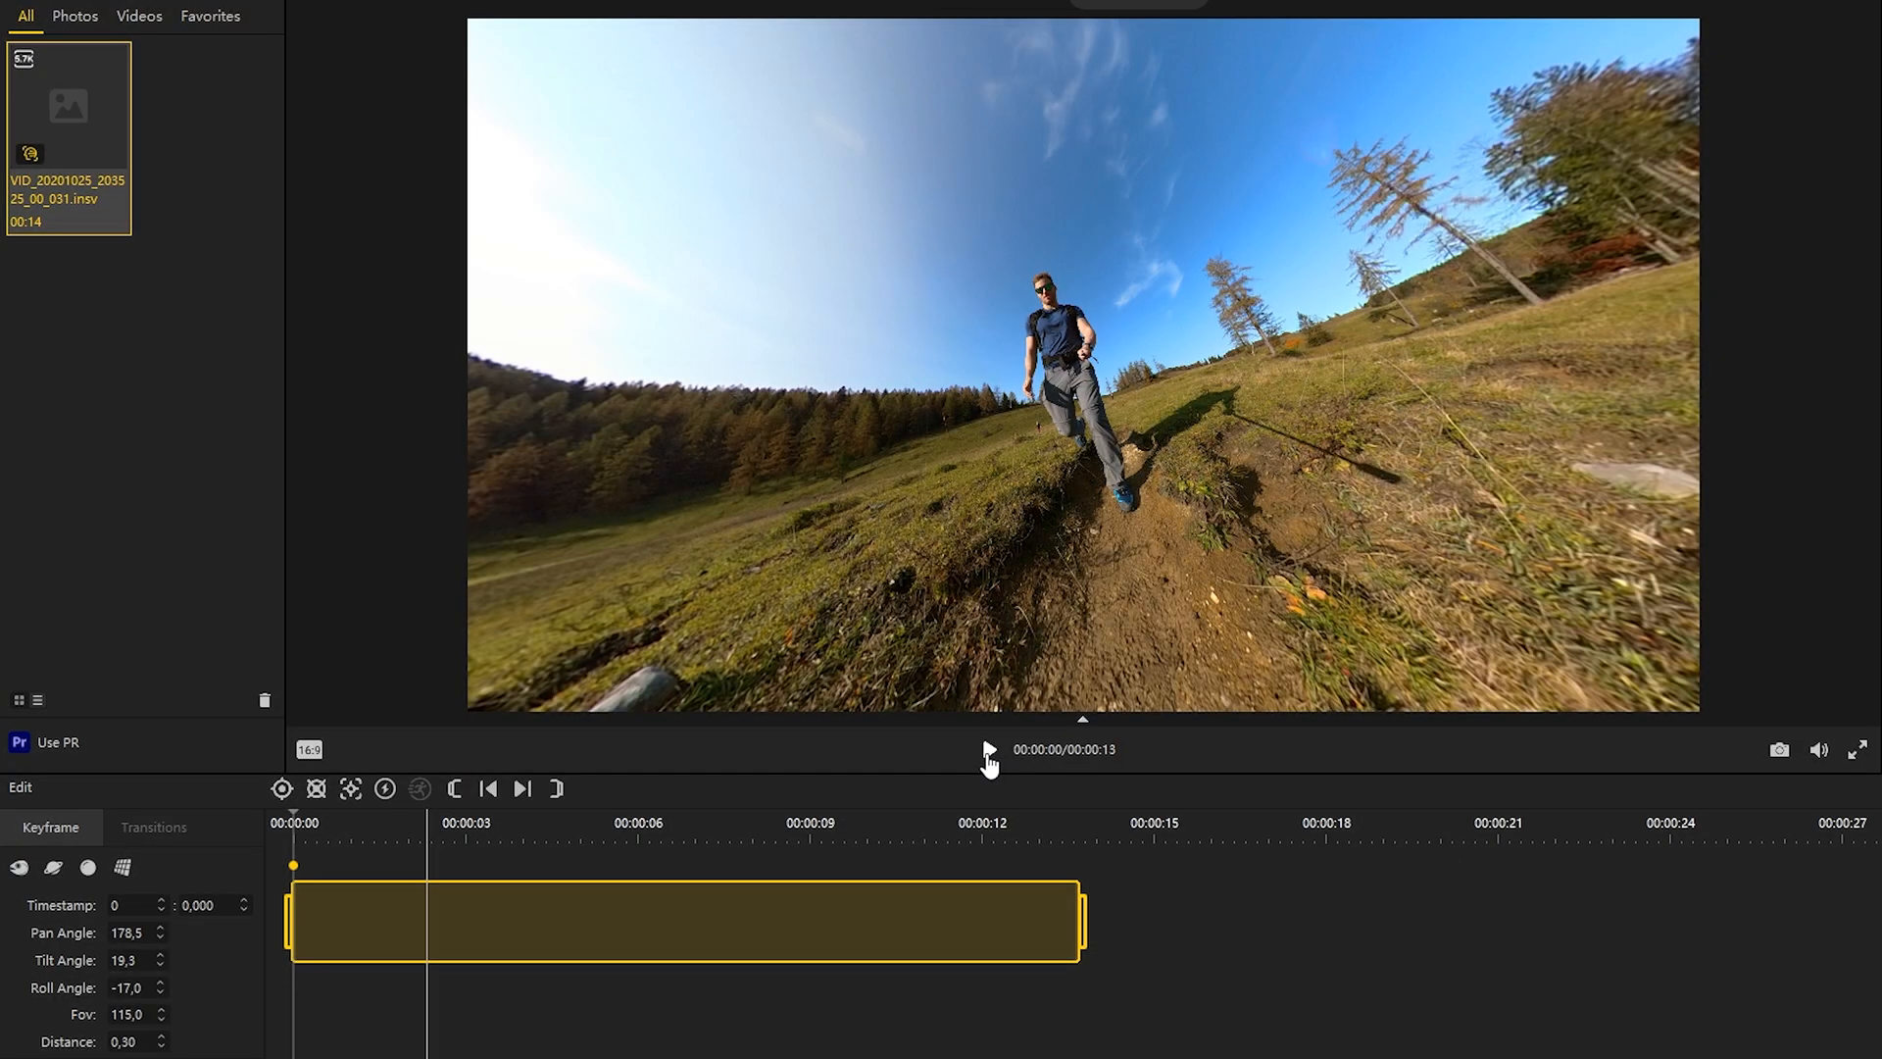
Step: Add a keyframe about two seconds into the clip, recentred on the runner with pan 164.6 and tilt 10.8
click(988, 751)
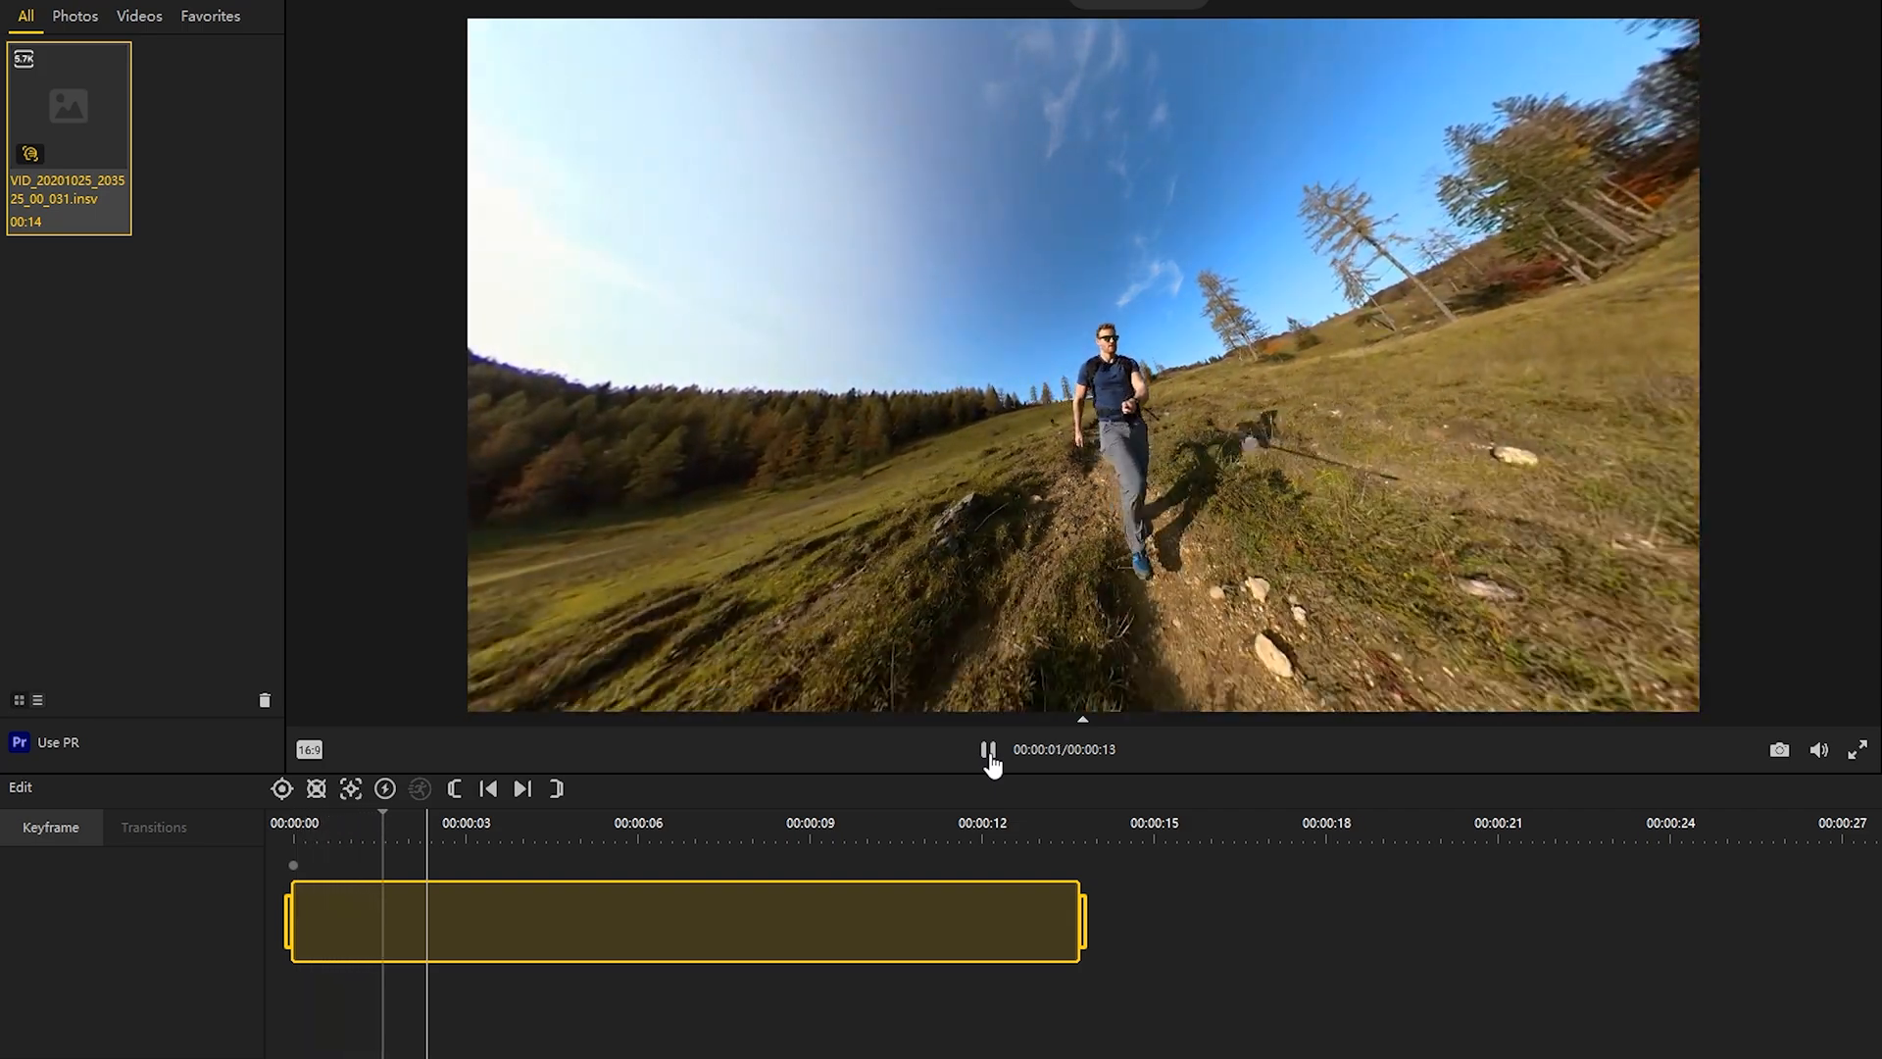
click(989, 753)
drag(1121, 429, 972, 336)
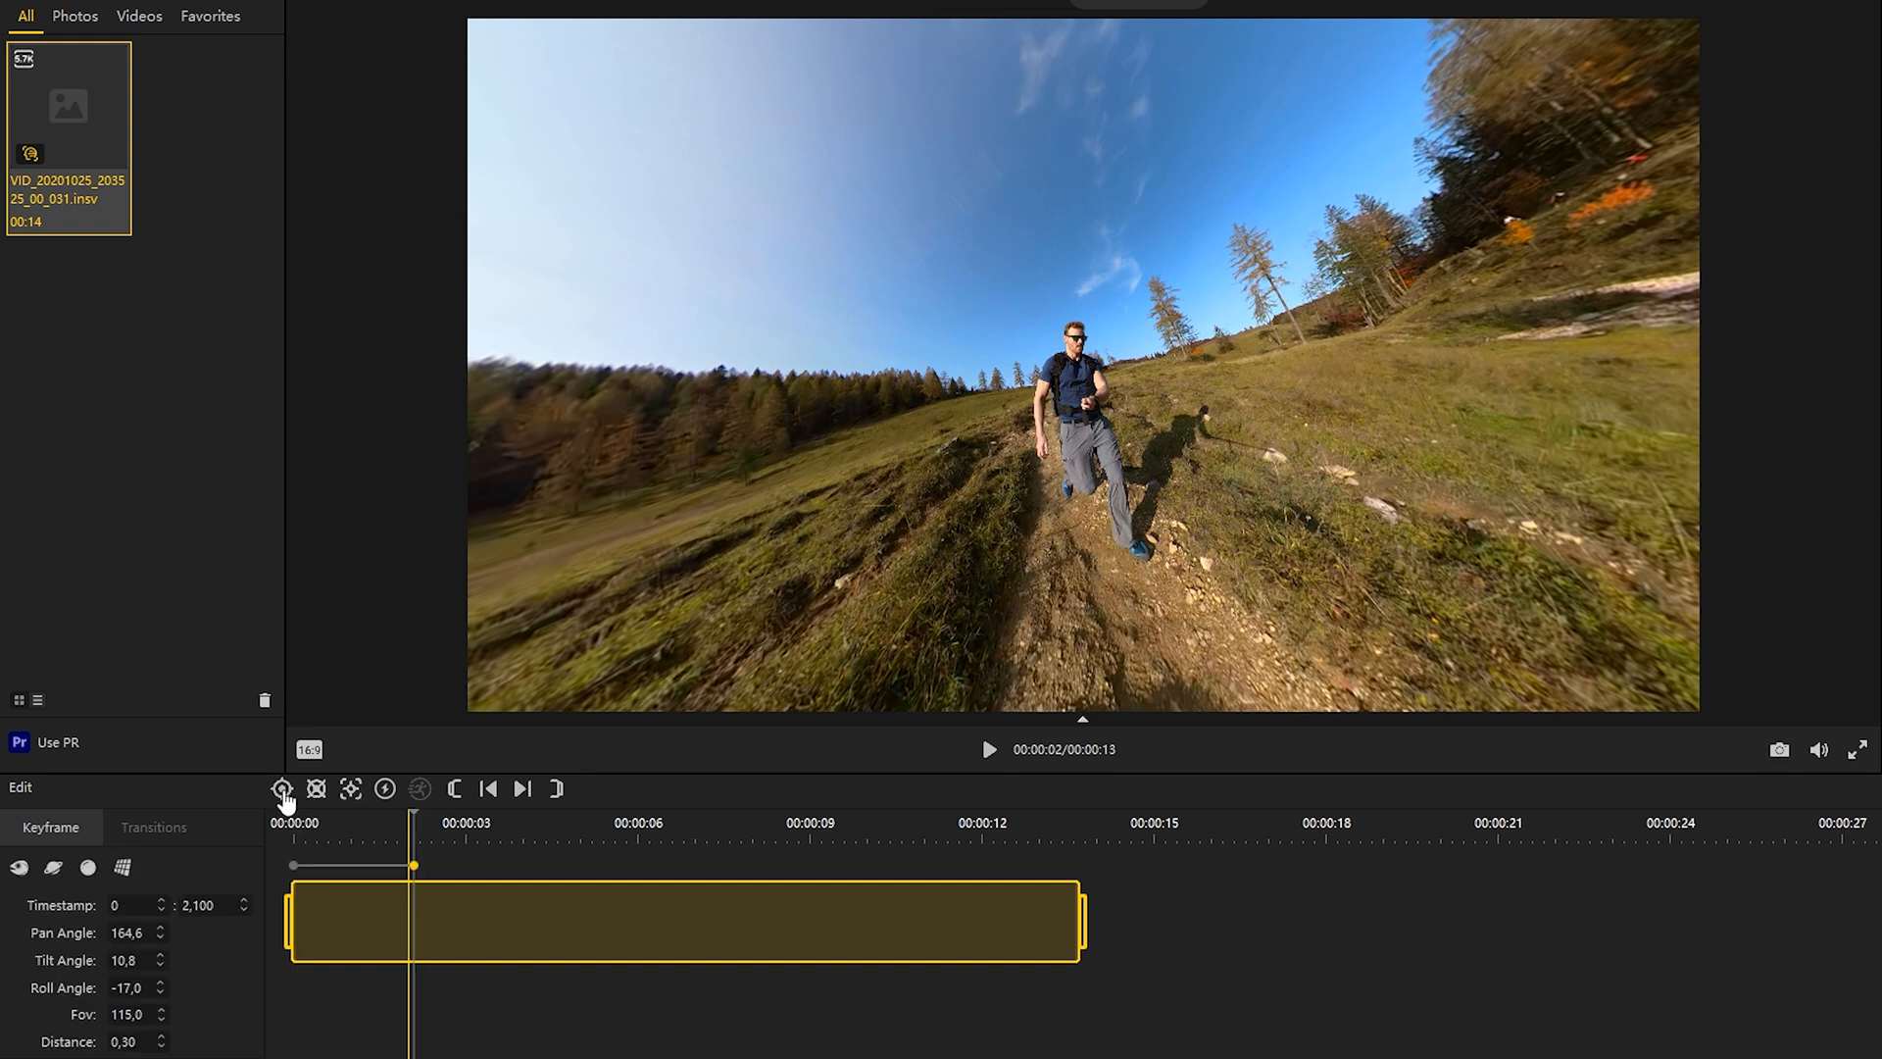
scroll(144, 992, up, 3)
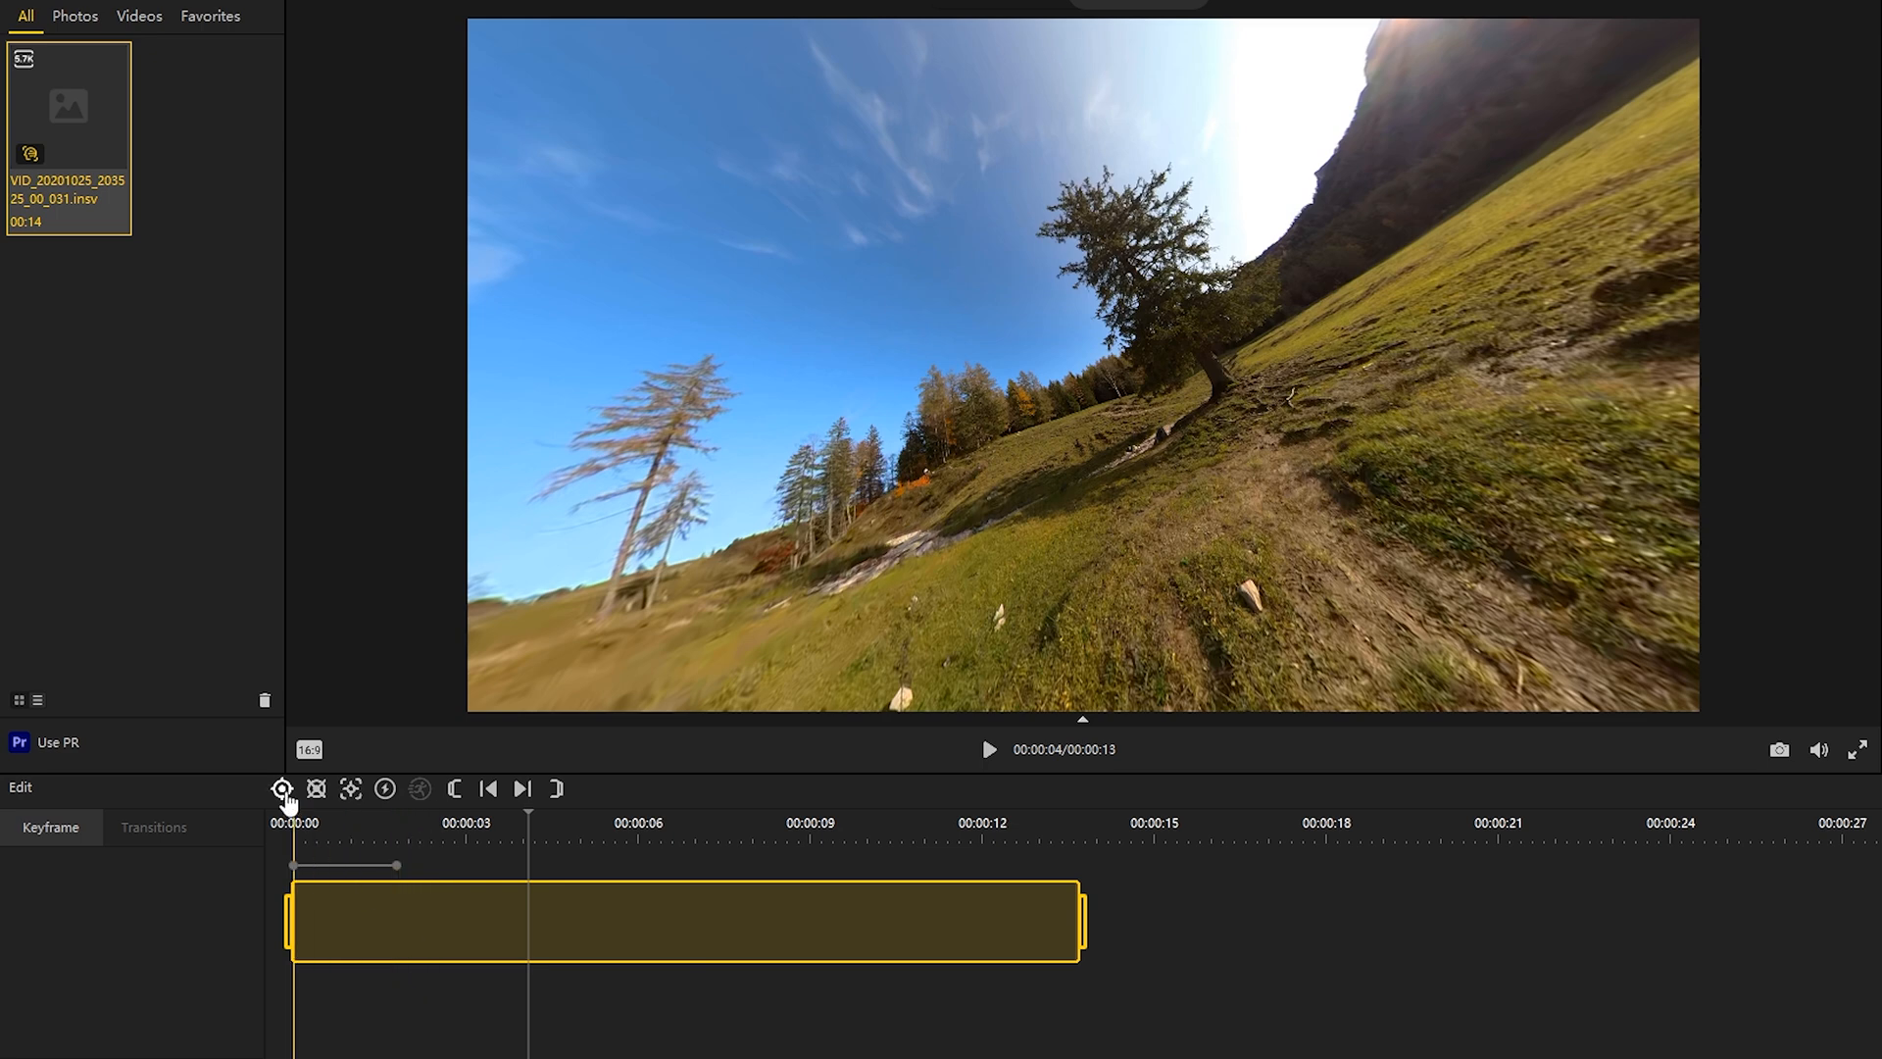
Step: Add keyframes centred on the tree at 4.12 s with roll 0 and pan -357.0, and at 5.86 s with pan -380.7 and tilt 24.7
scroll(144, 990, up, 20)
drag(1169, 477, 1059, 480)
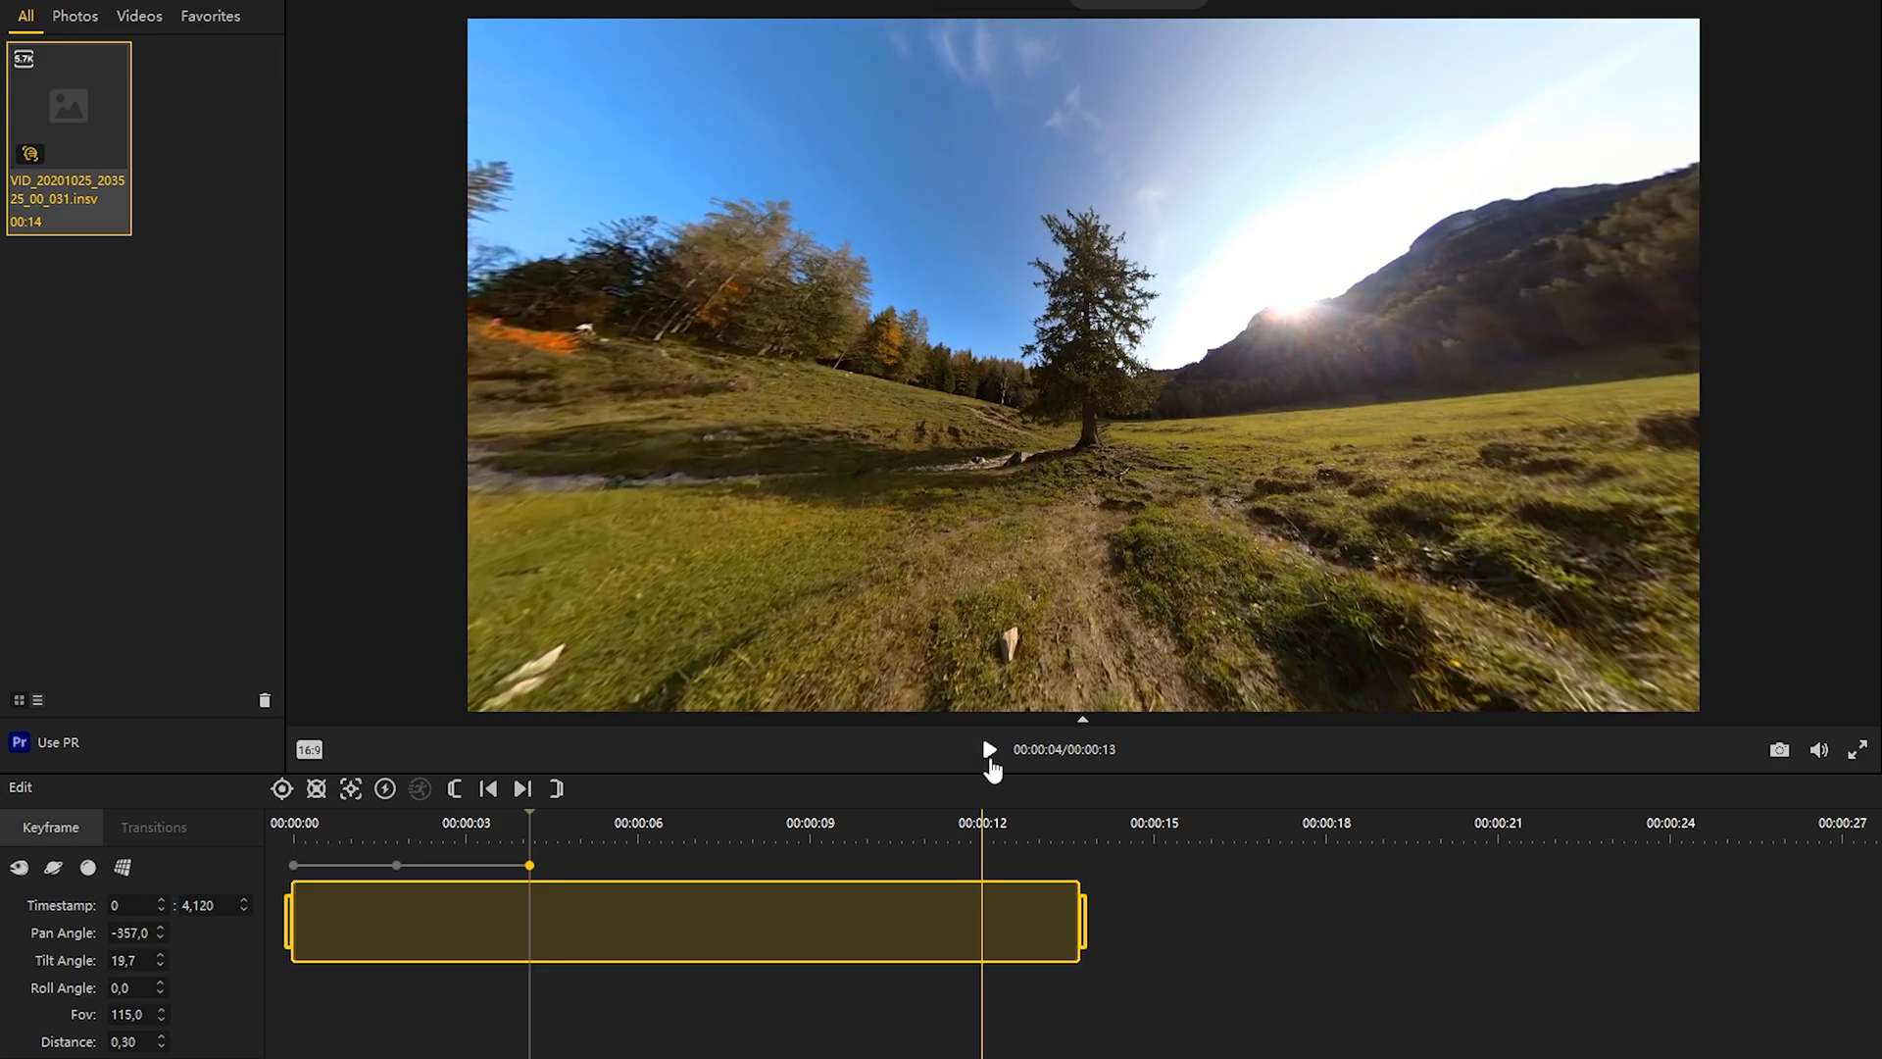
click(992, 767)
click(992, 768)
drag(1127, 471, 1078, 476)
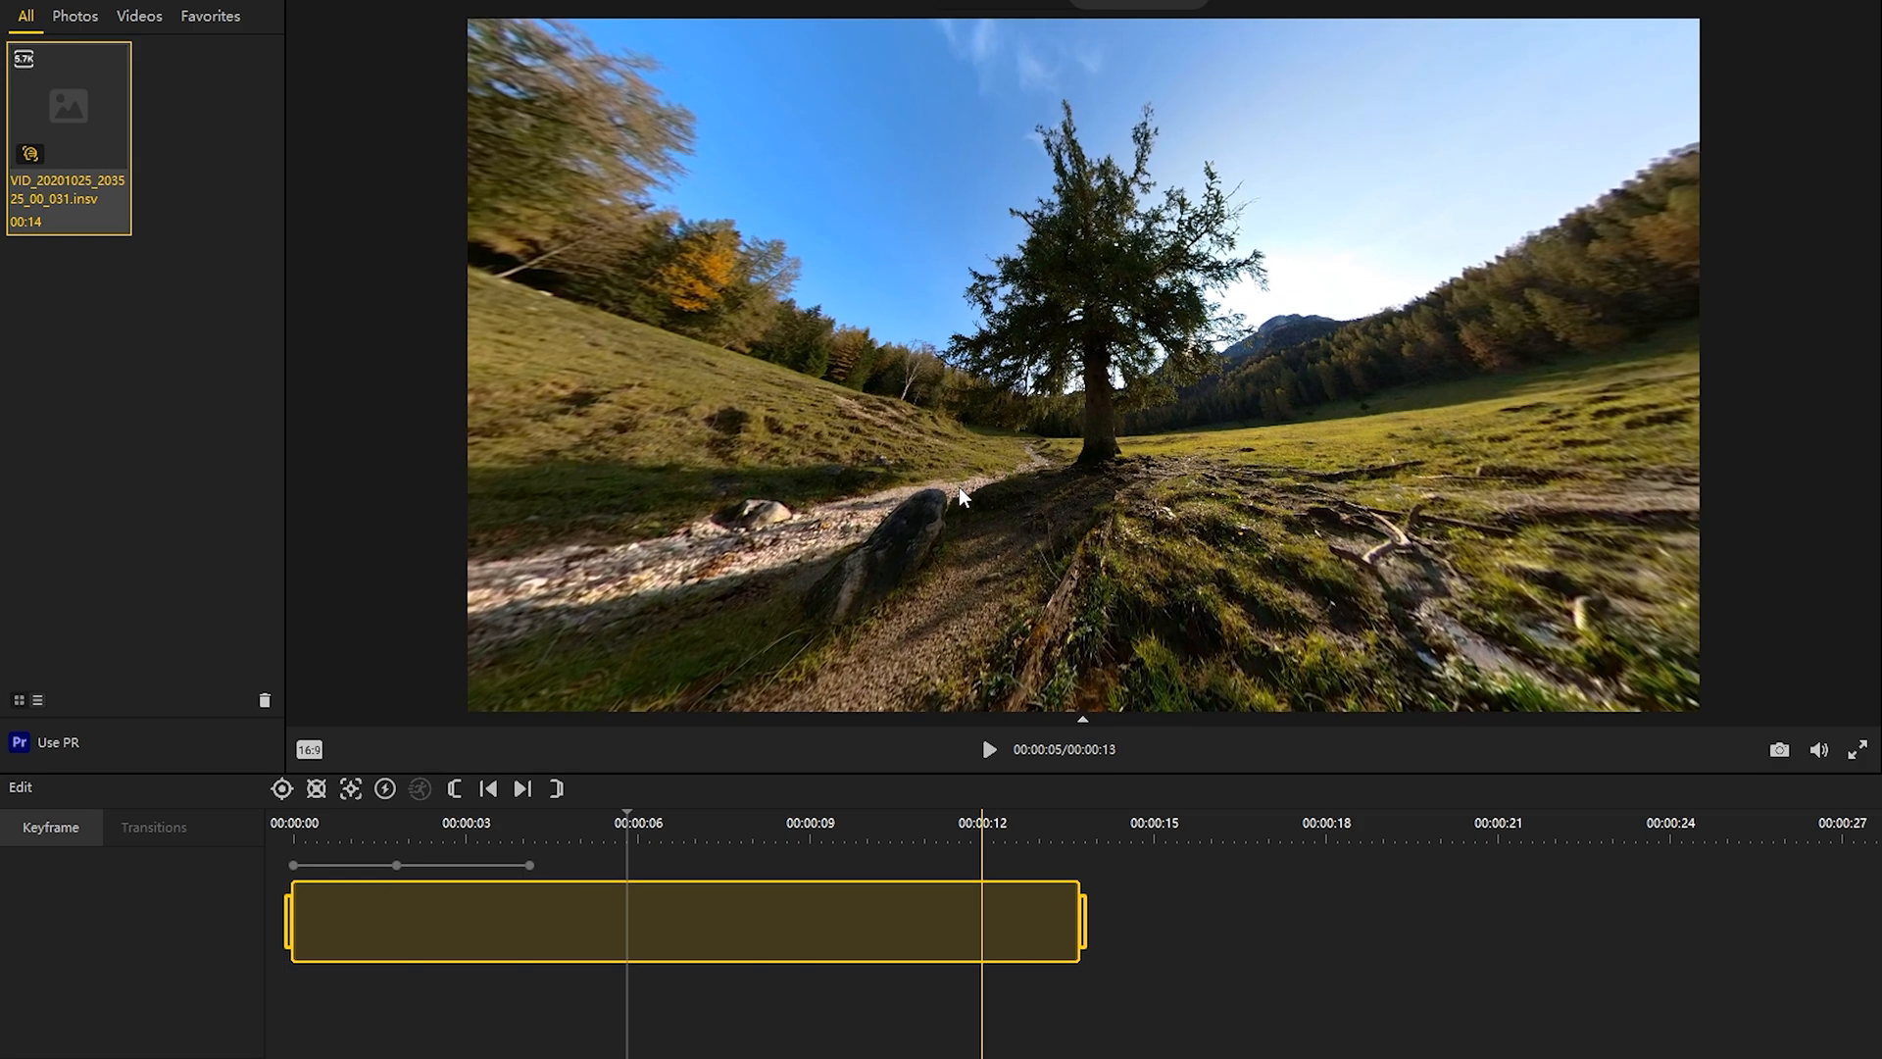
click(282, 788)
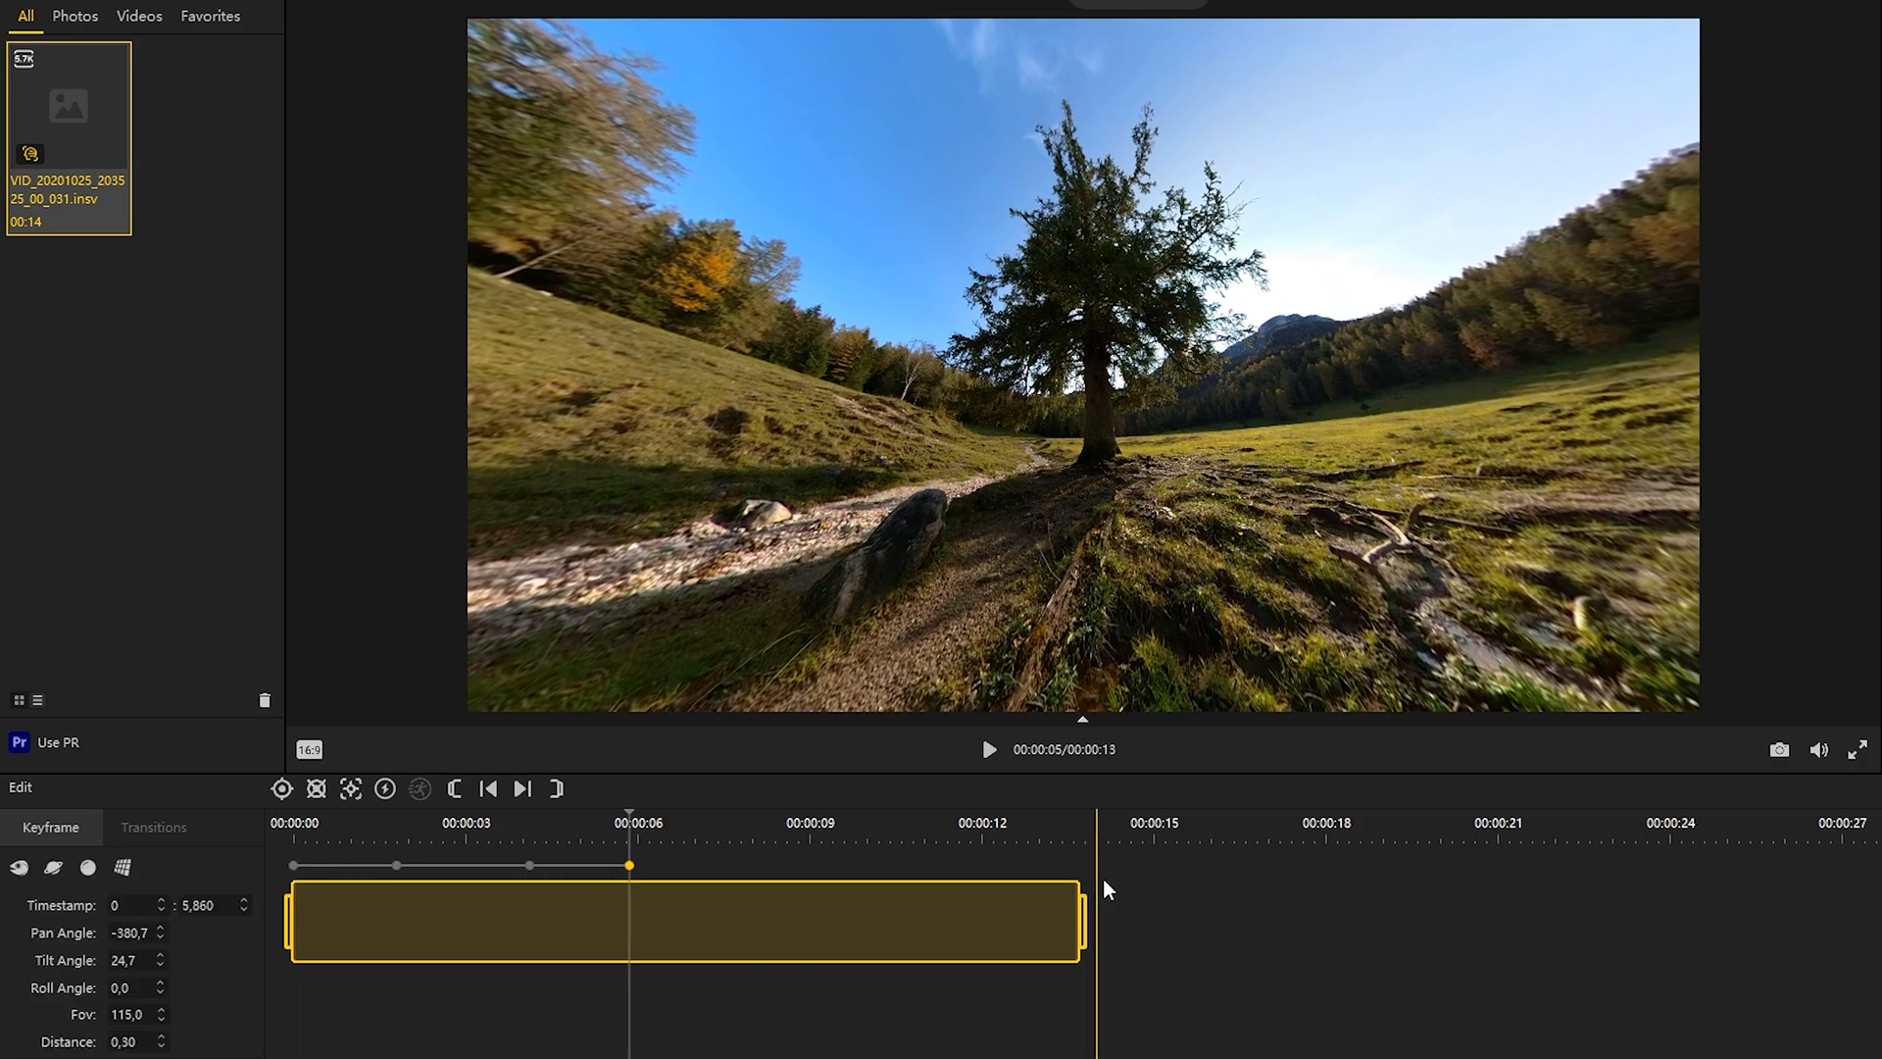
Step: Add a keyframe at 7.8 seconds with the view turned back to the runner and the camera rolled to about -32
click(990, 754)
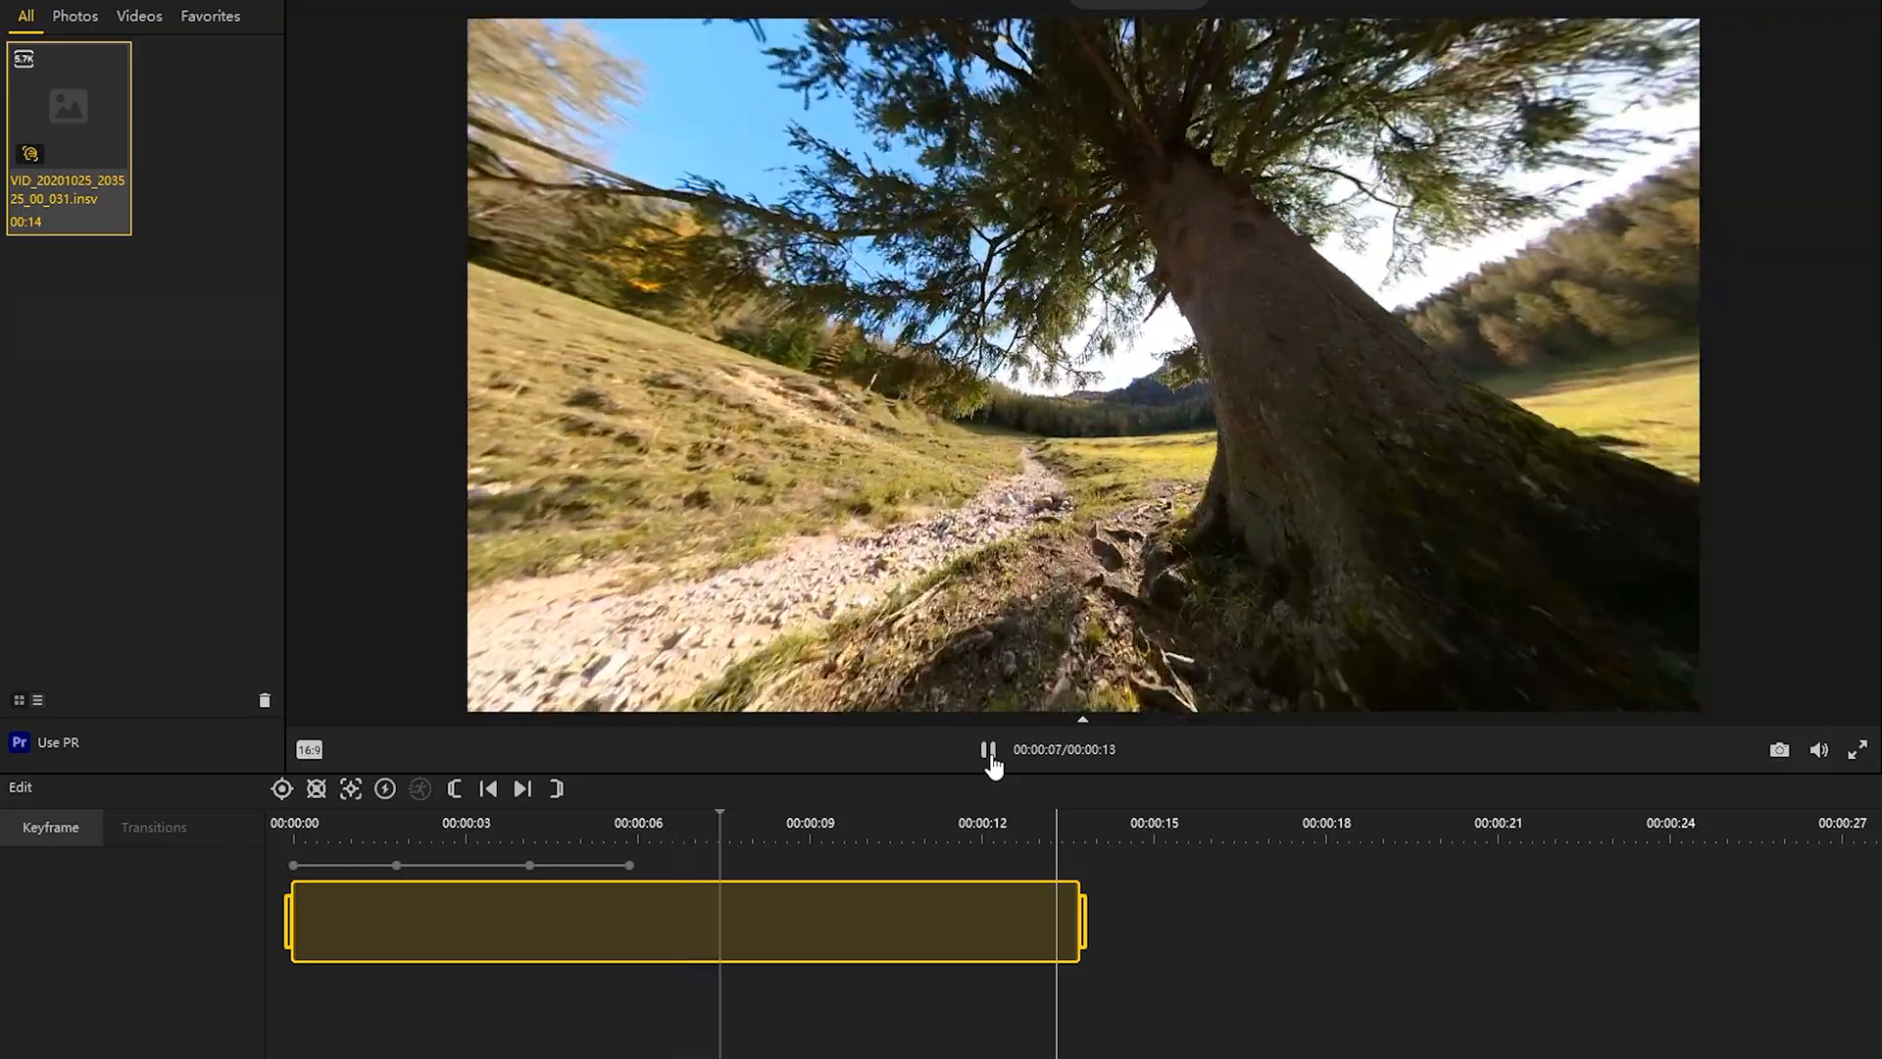
click(990, 755)
drag(1210, 557, 632, 392)
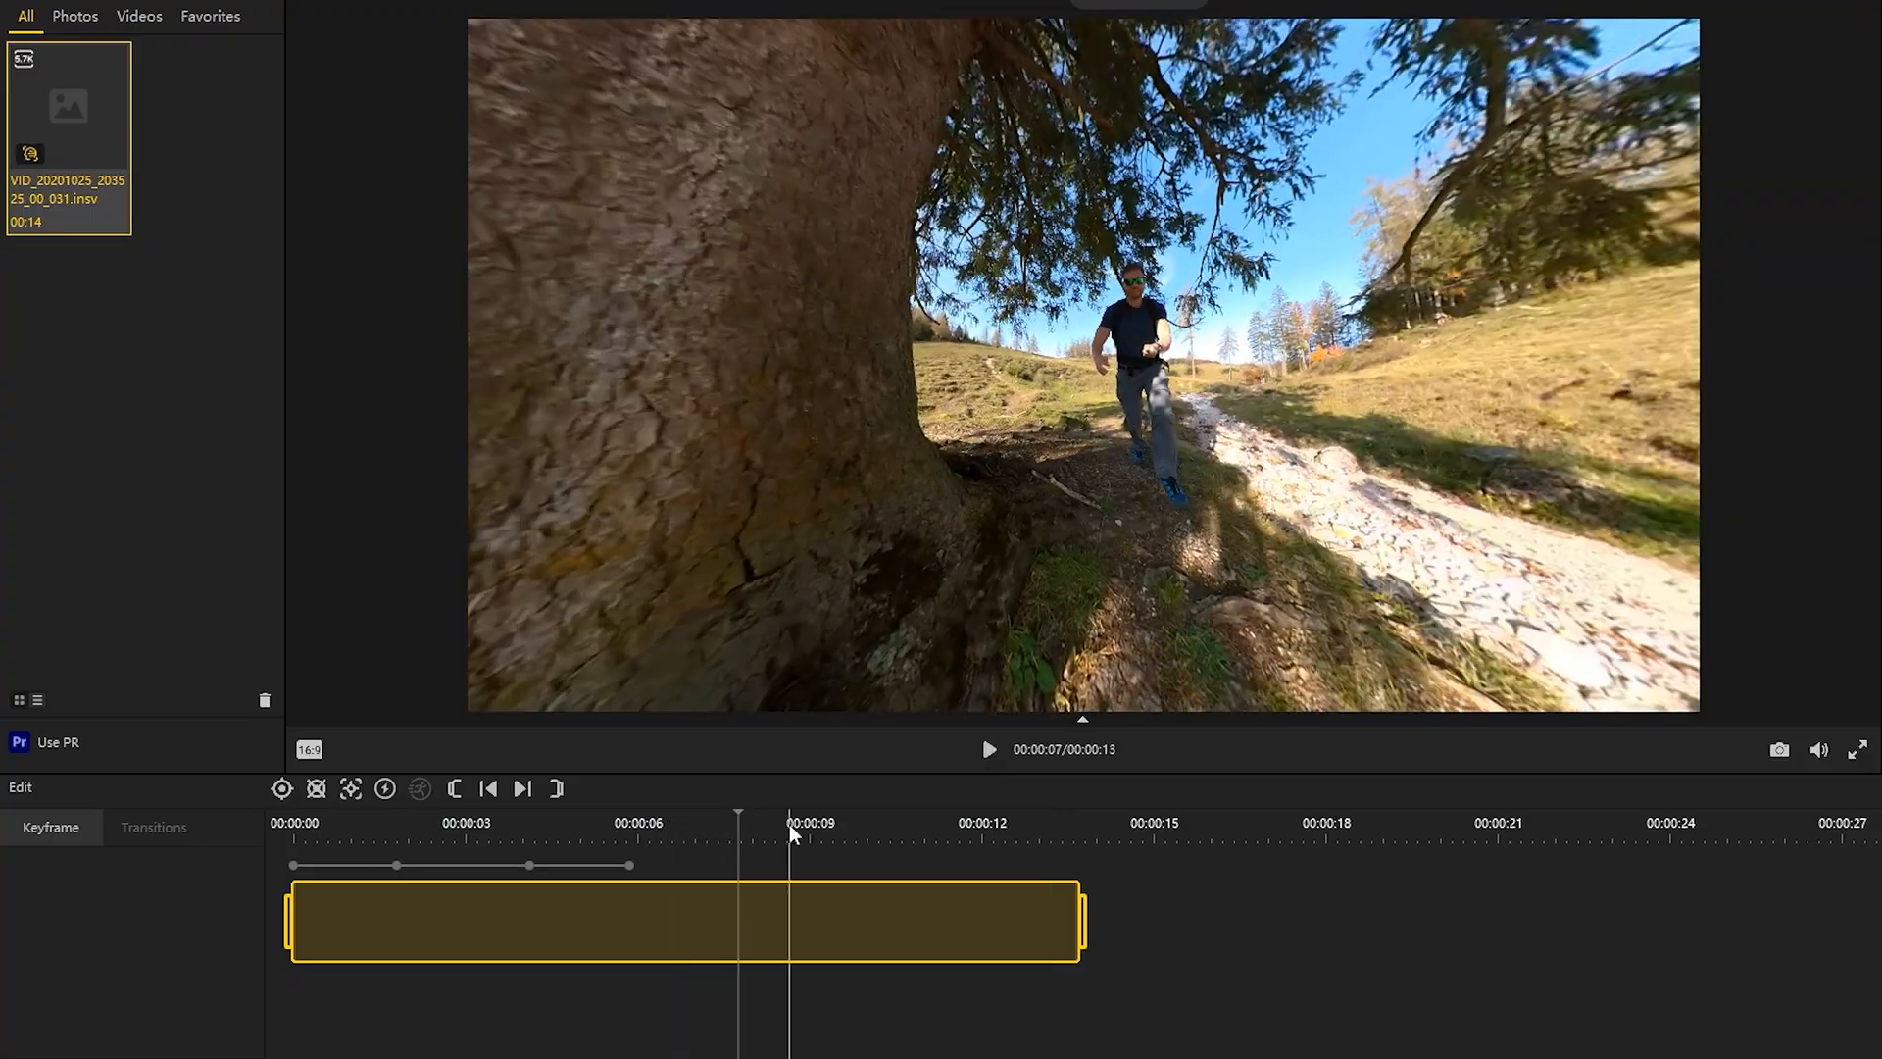
click(284, 790)
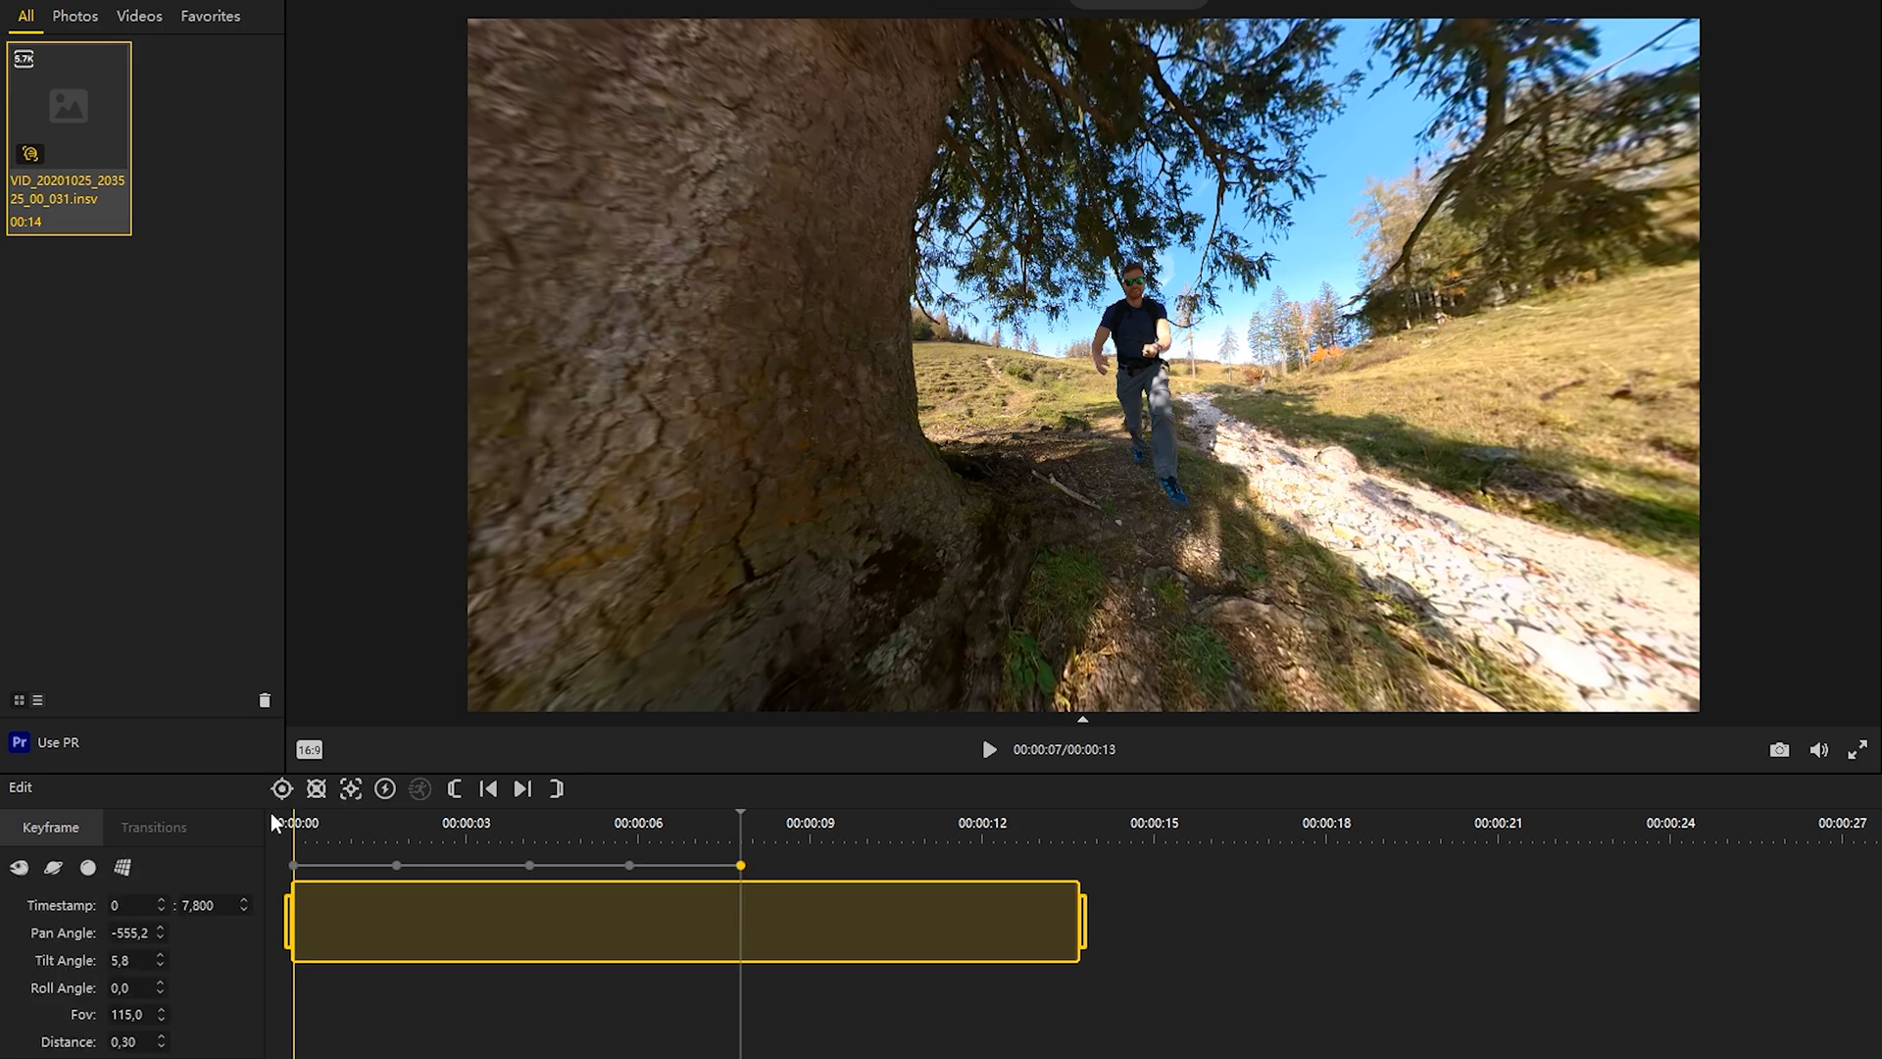
scroll(135, 989, down, 5)
scroll(135, 990, down, 20)
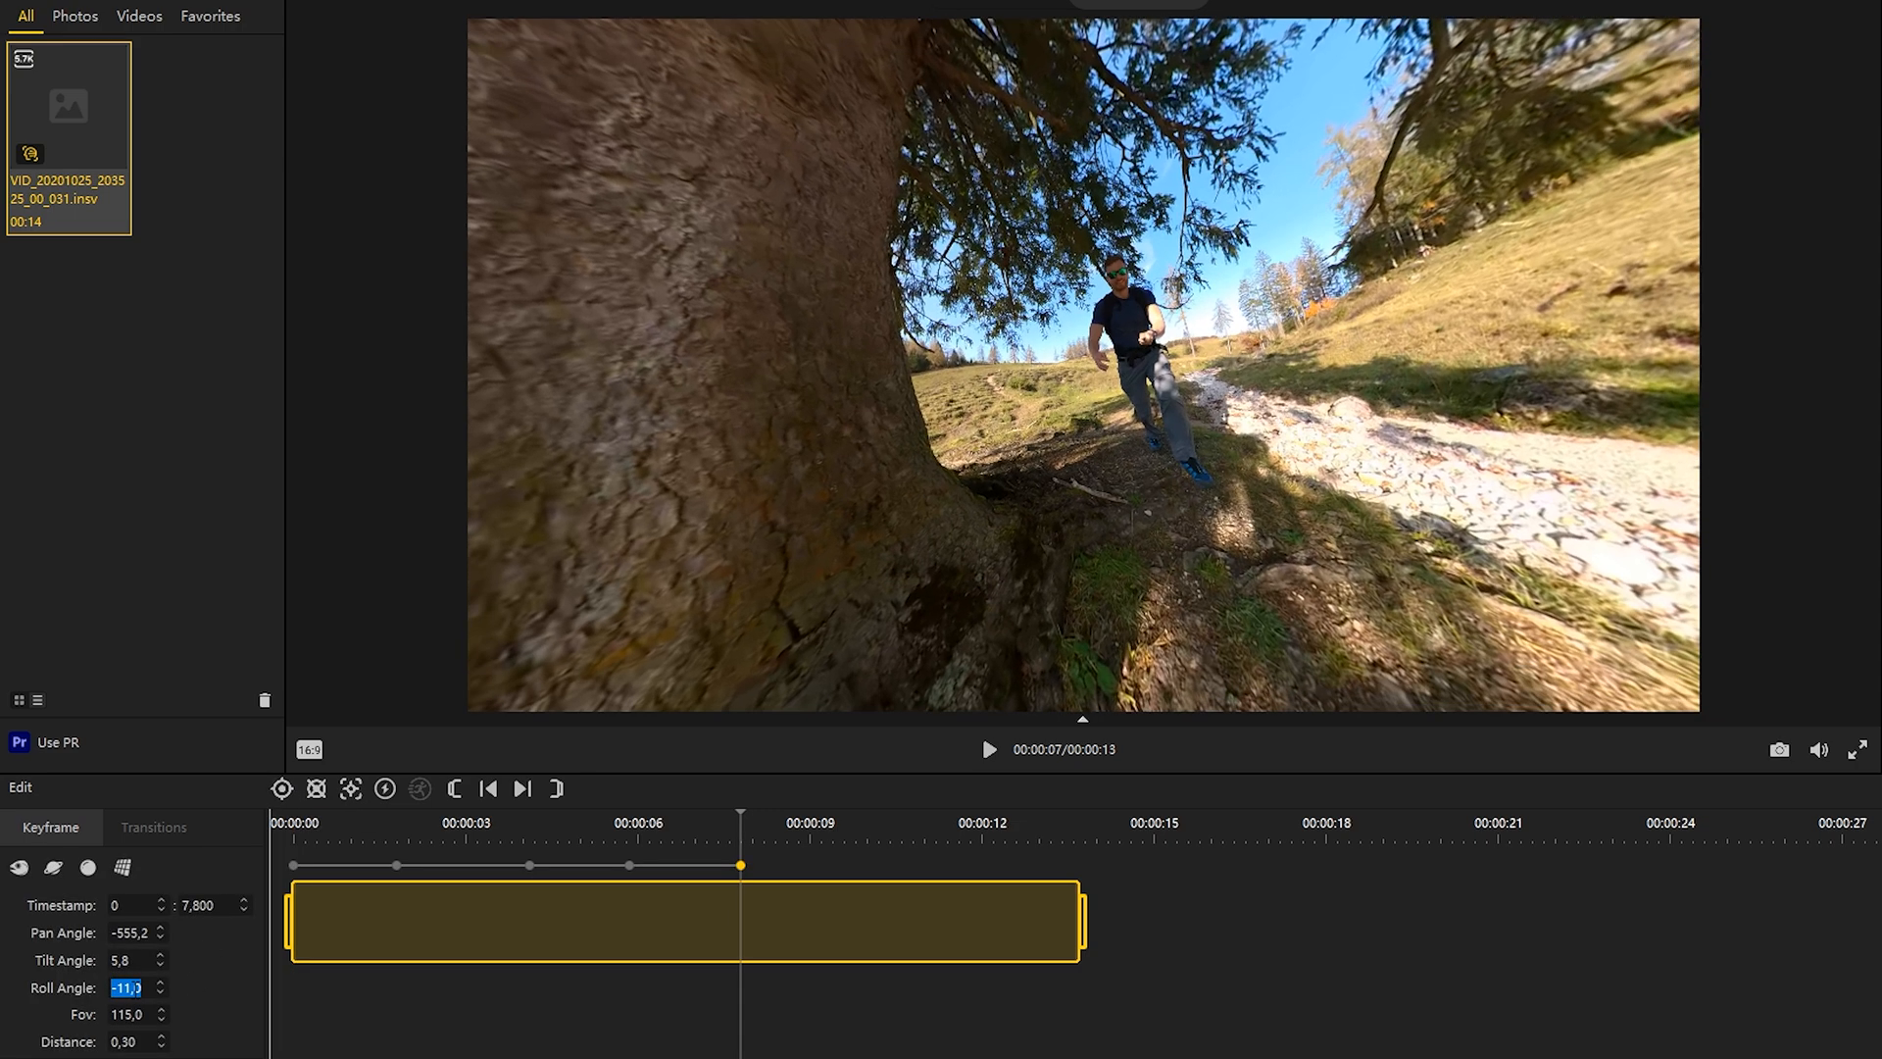
drag(1162, 454, 1098, 467)
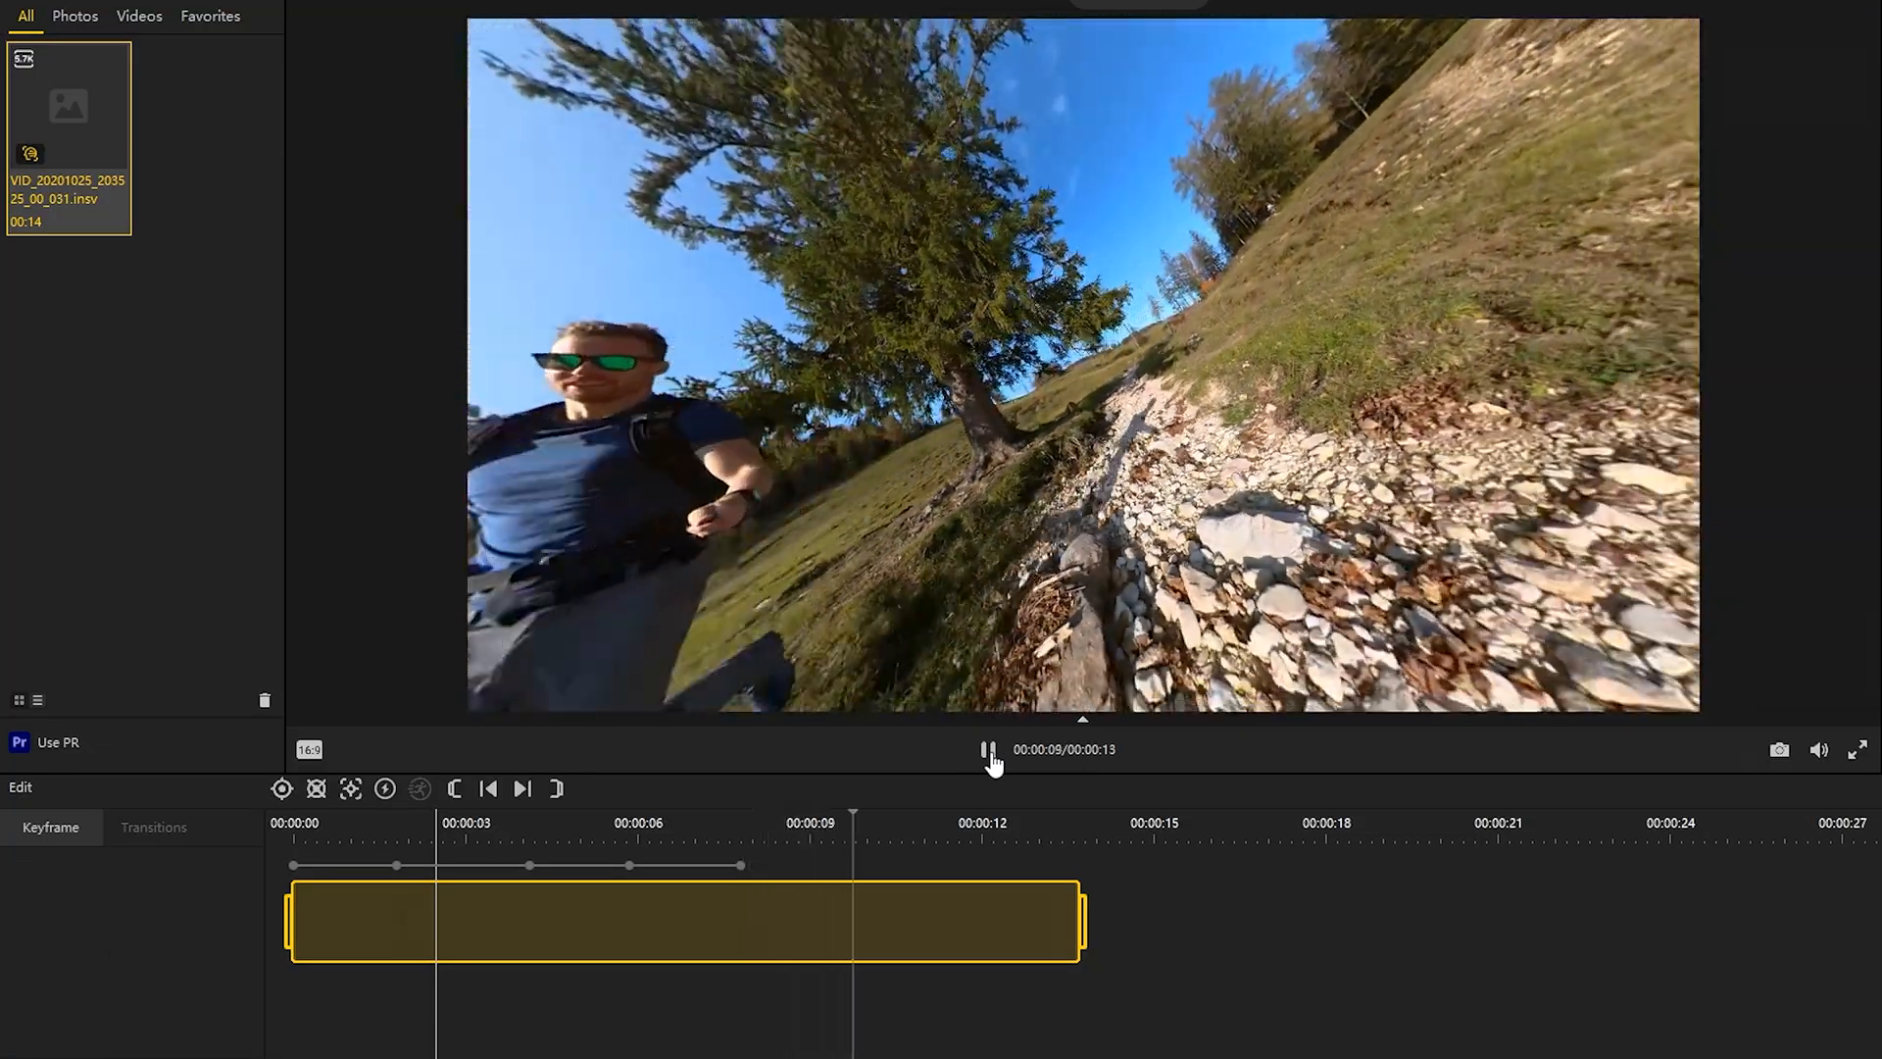
Step: Add a keyframe at 11 seconds centred on the runner, with pan -509.8, tilt -6.7 and roll 31
click(990, 755)
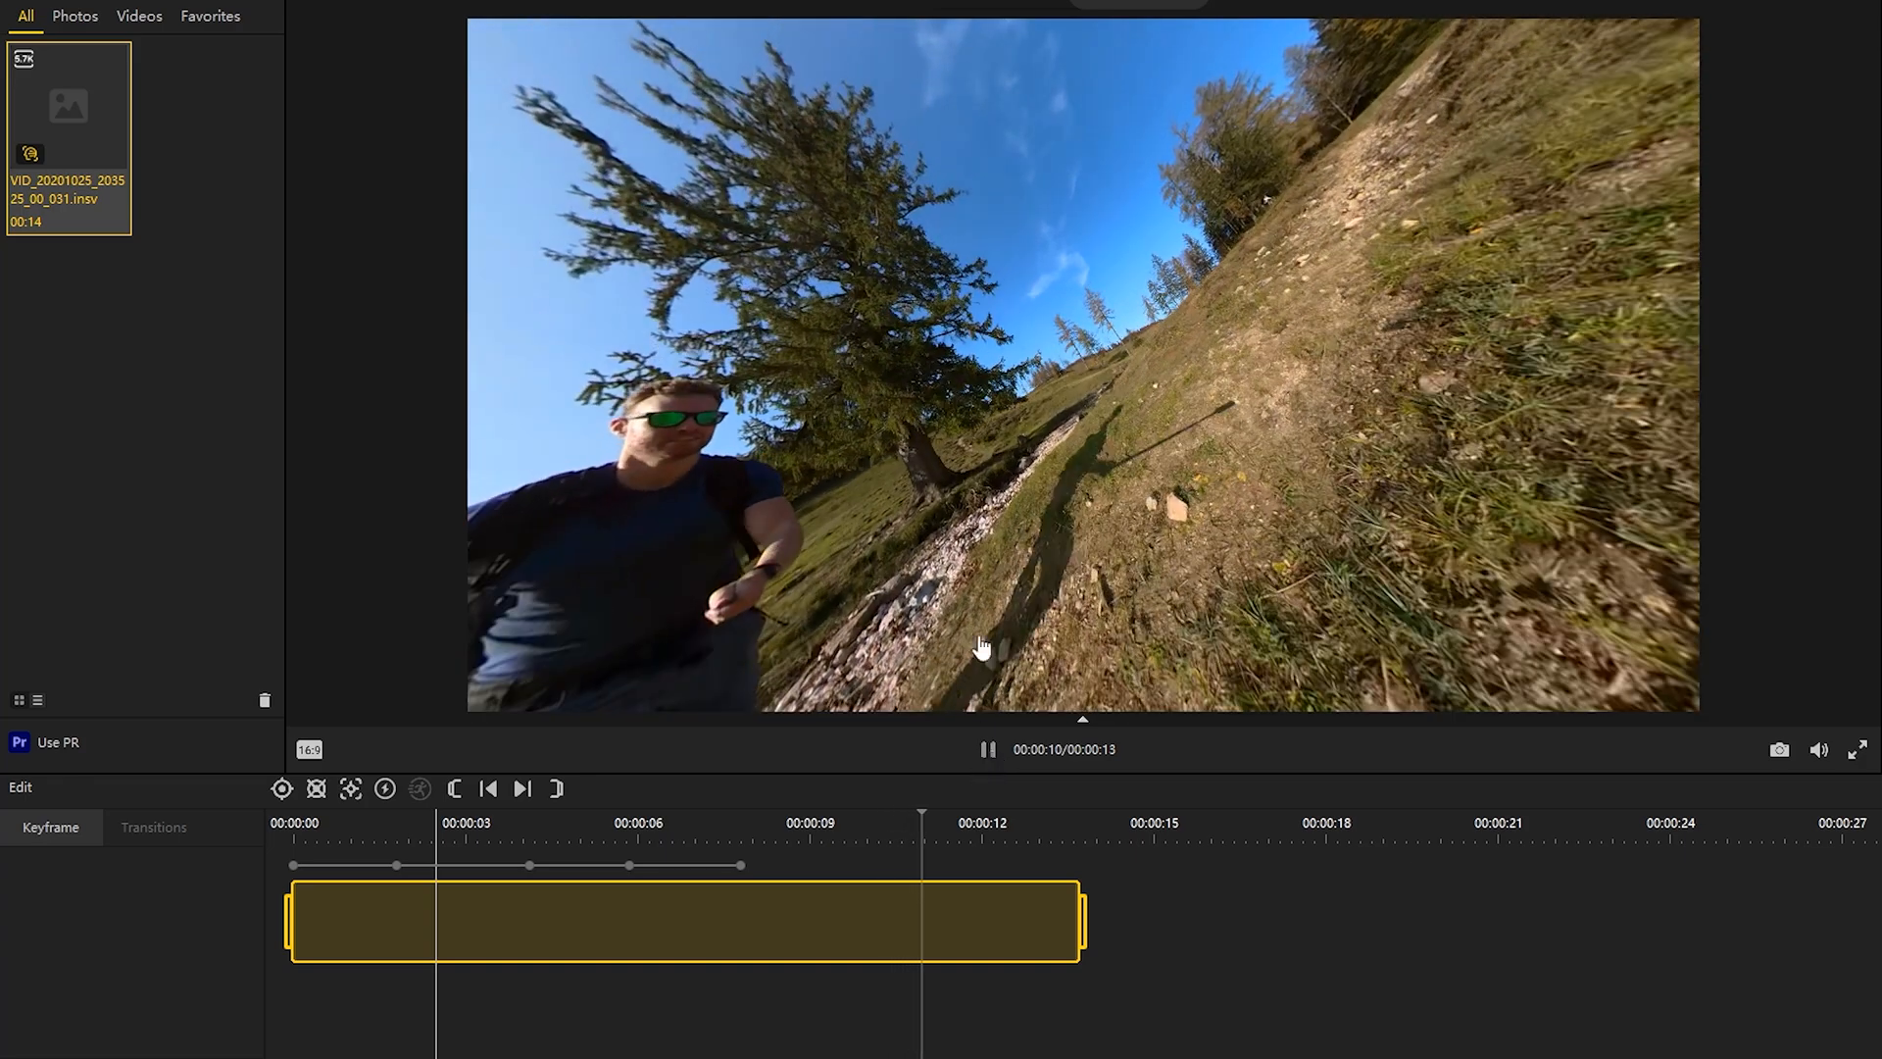
drag(958, 535, 1076, 404)
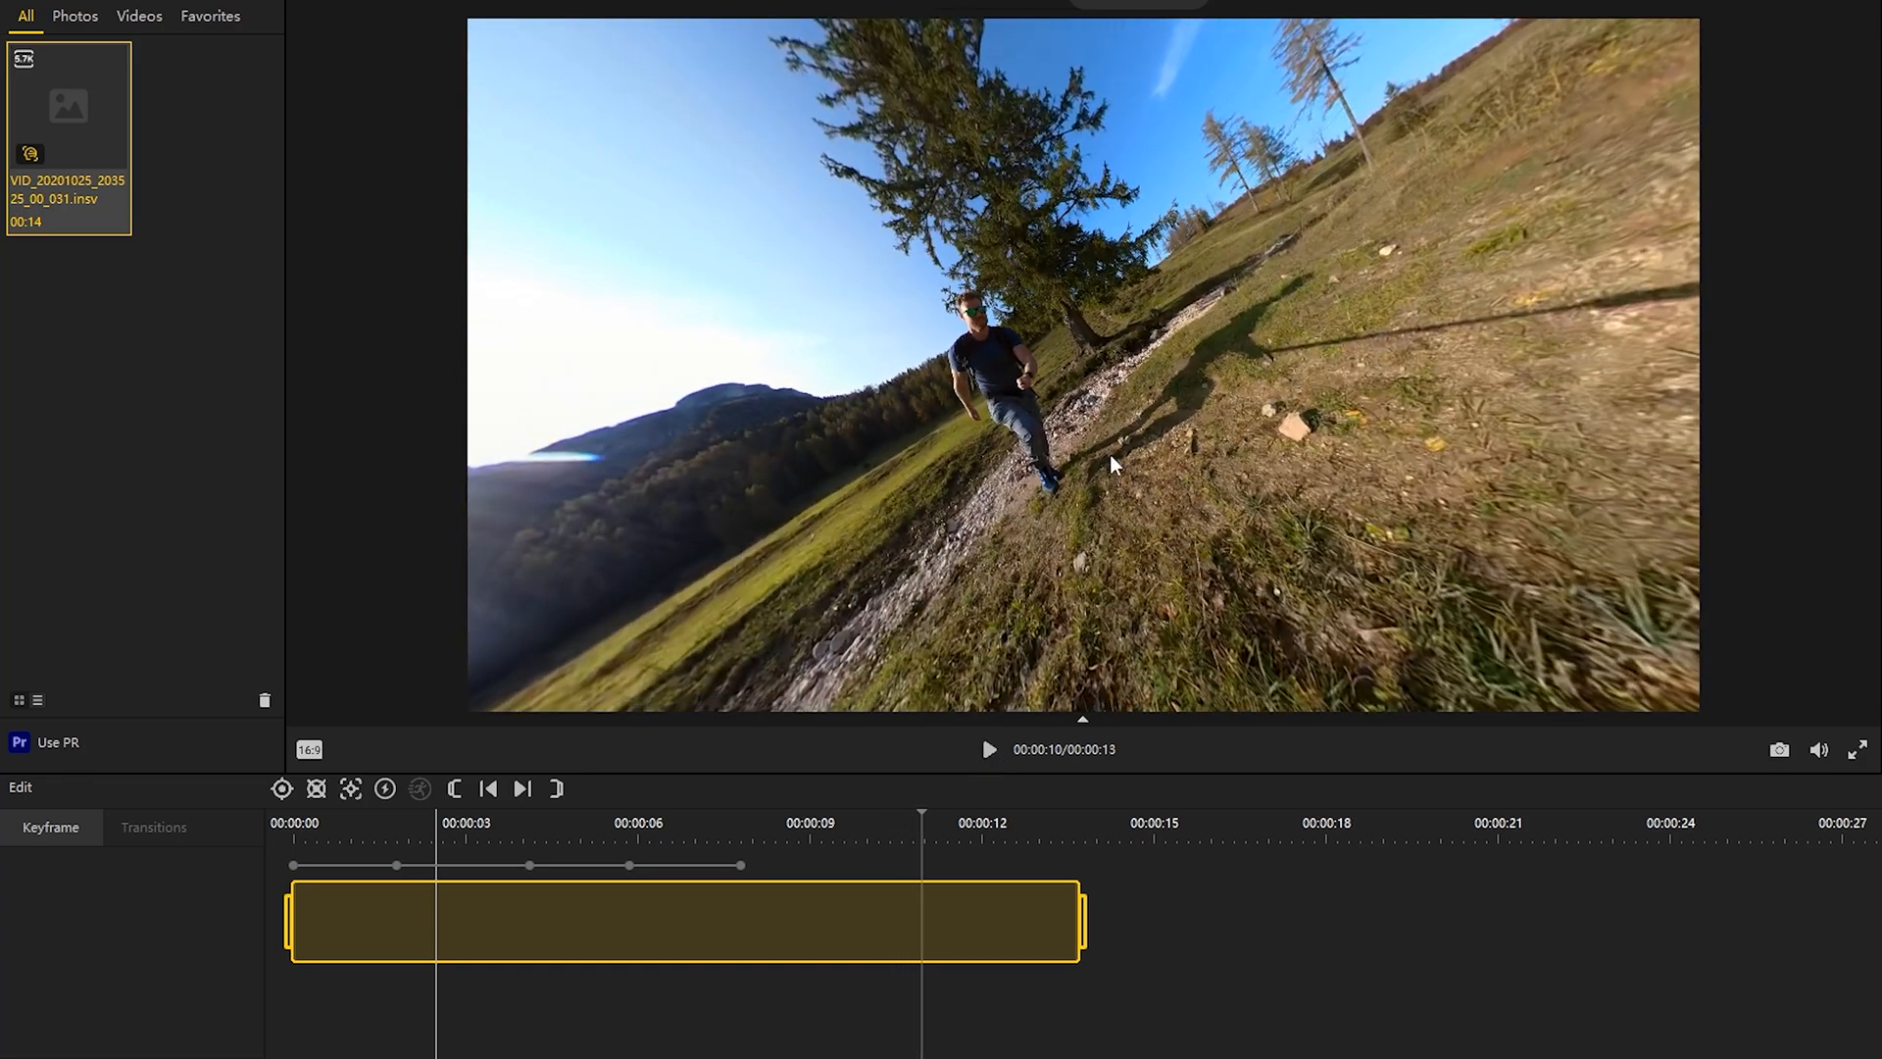
click(283, 793)
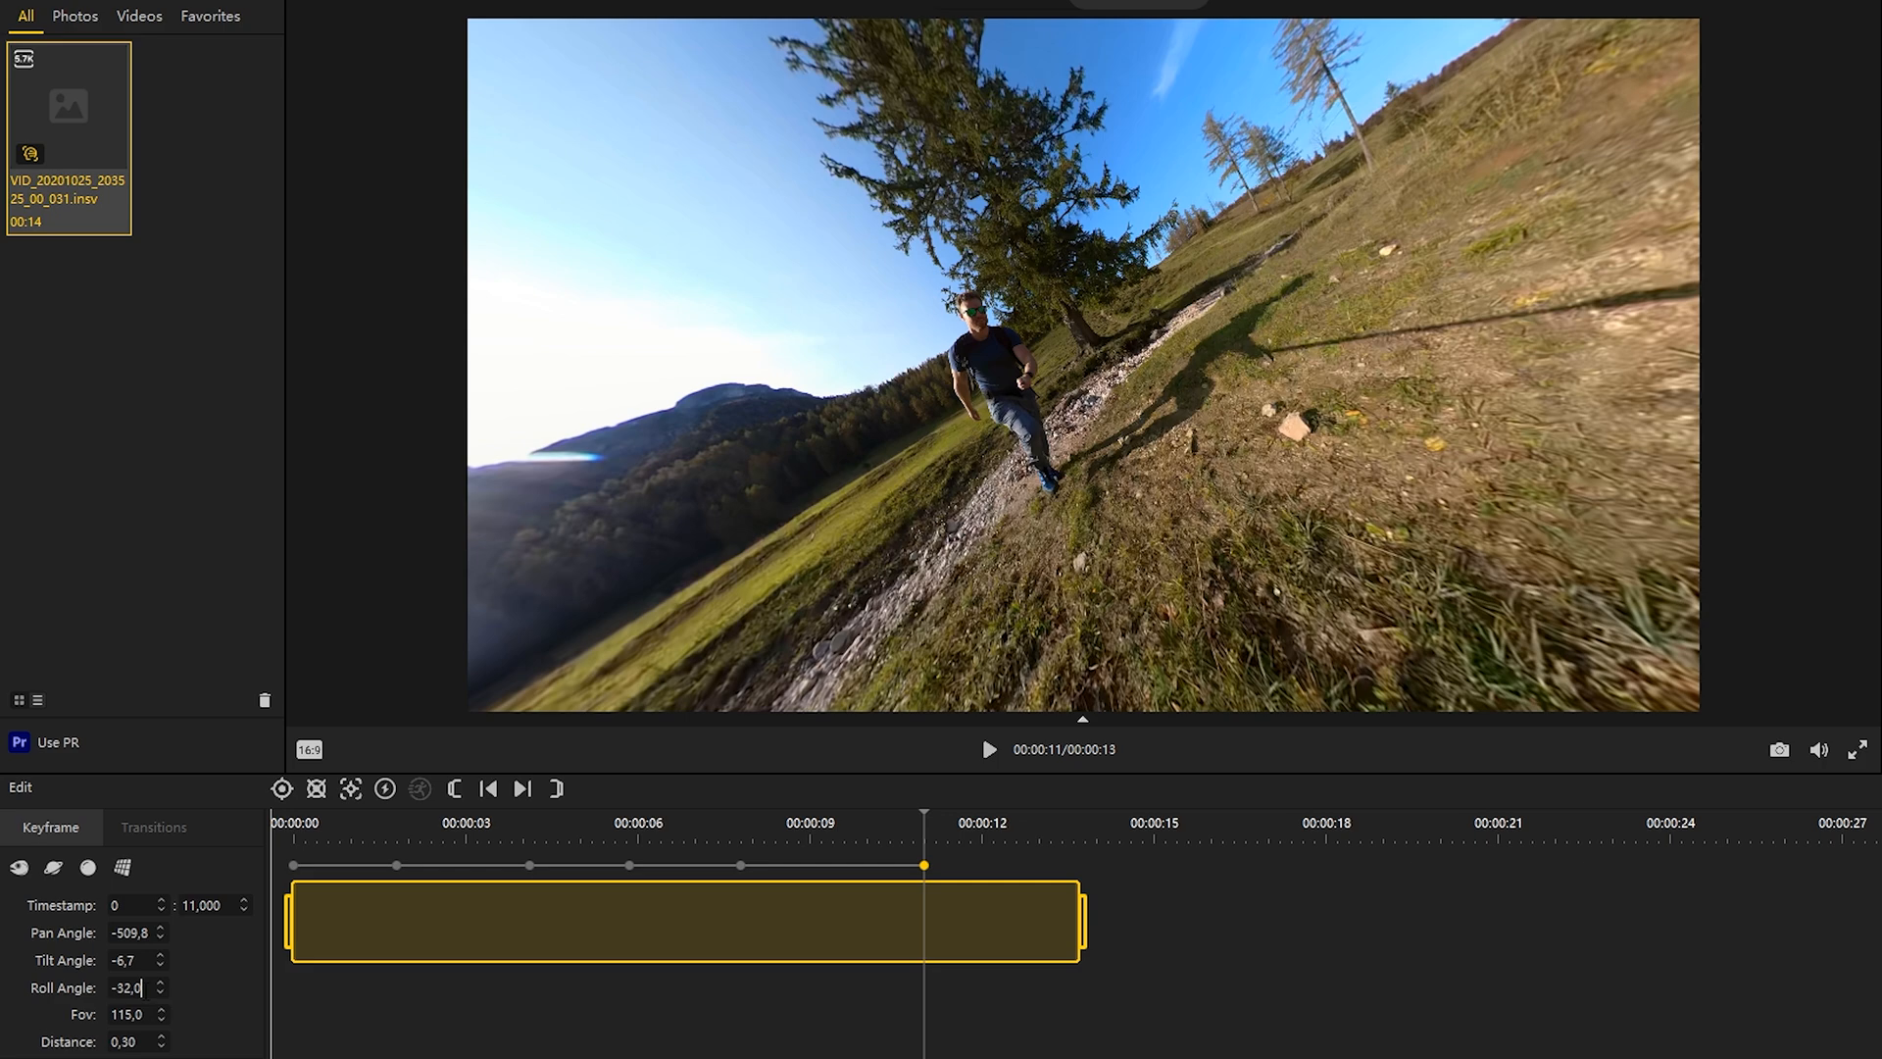
scroll(144, 989, up, 20)
scroll(144, 989, up, 20)
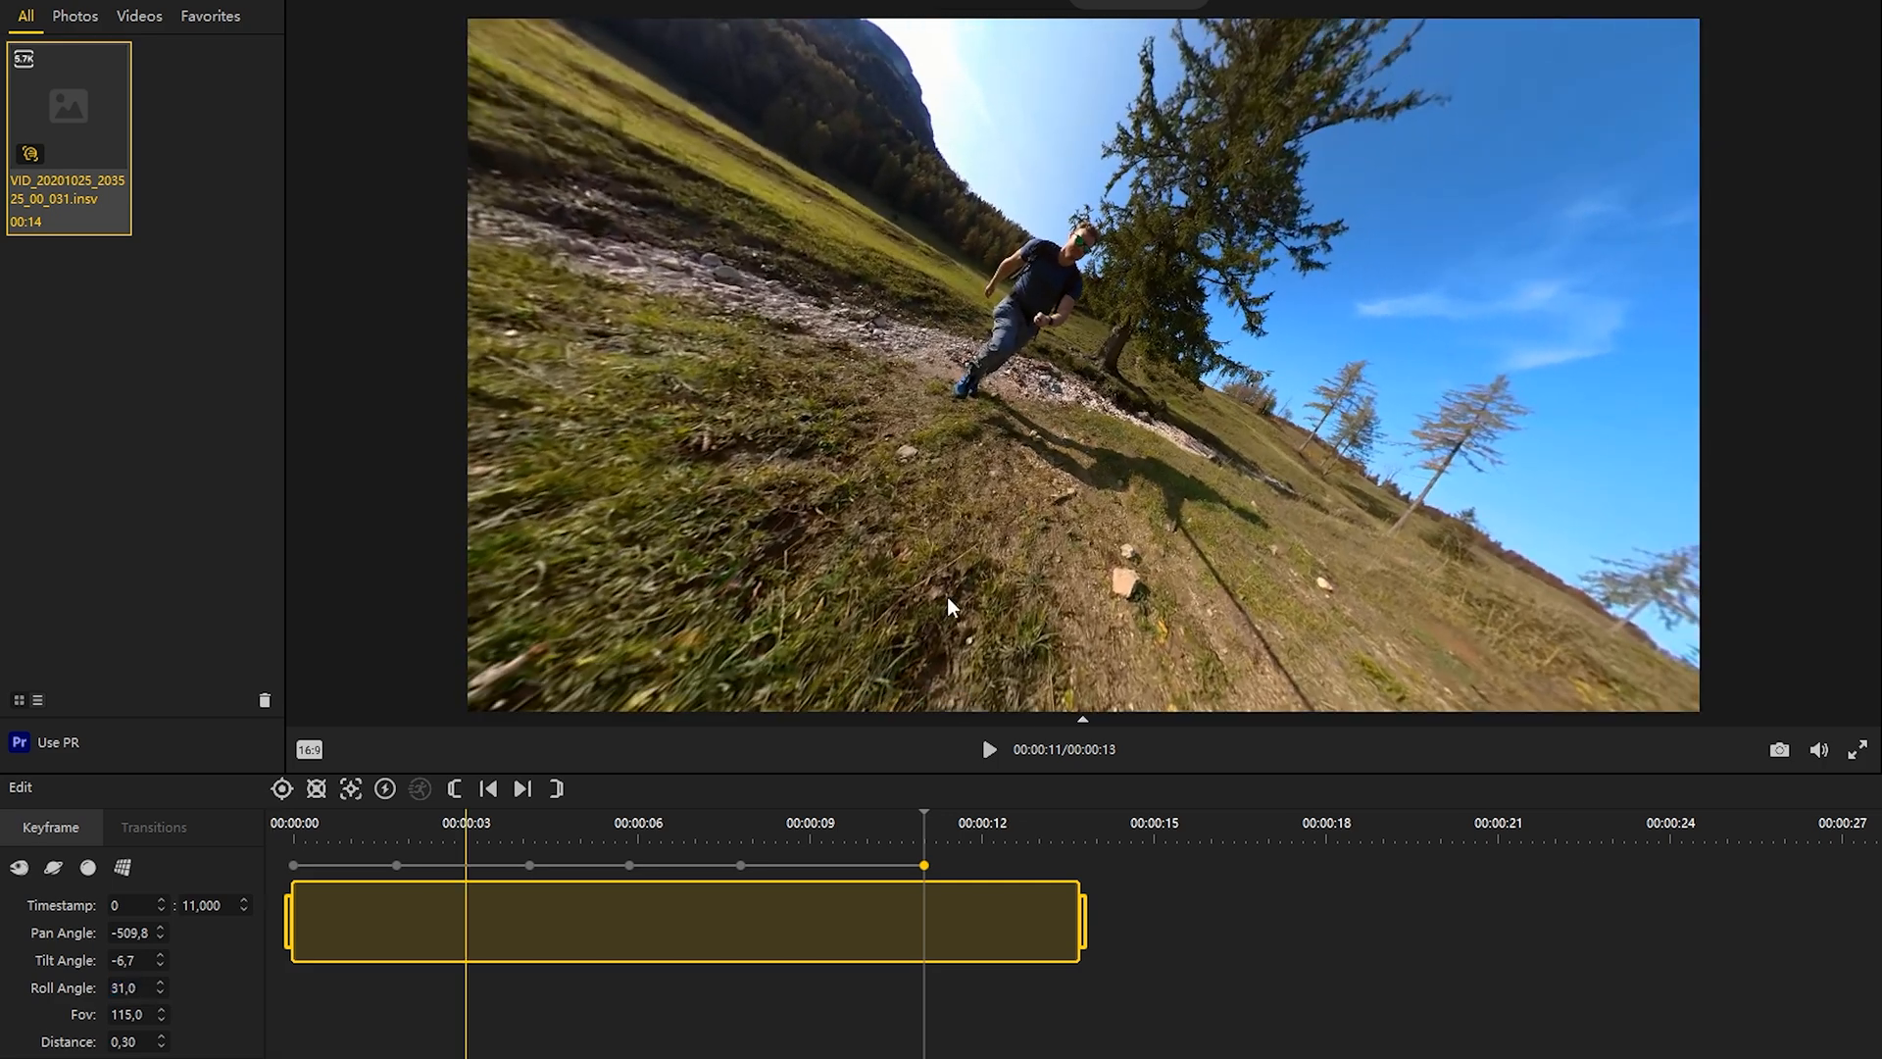
drag(1058, 453, 1152, 524)
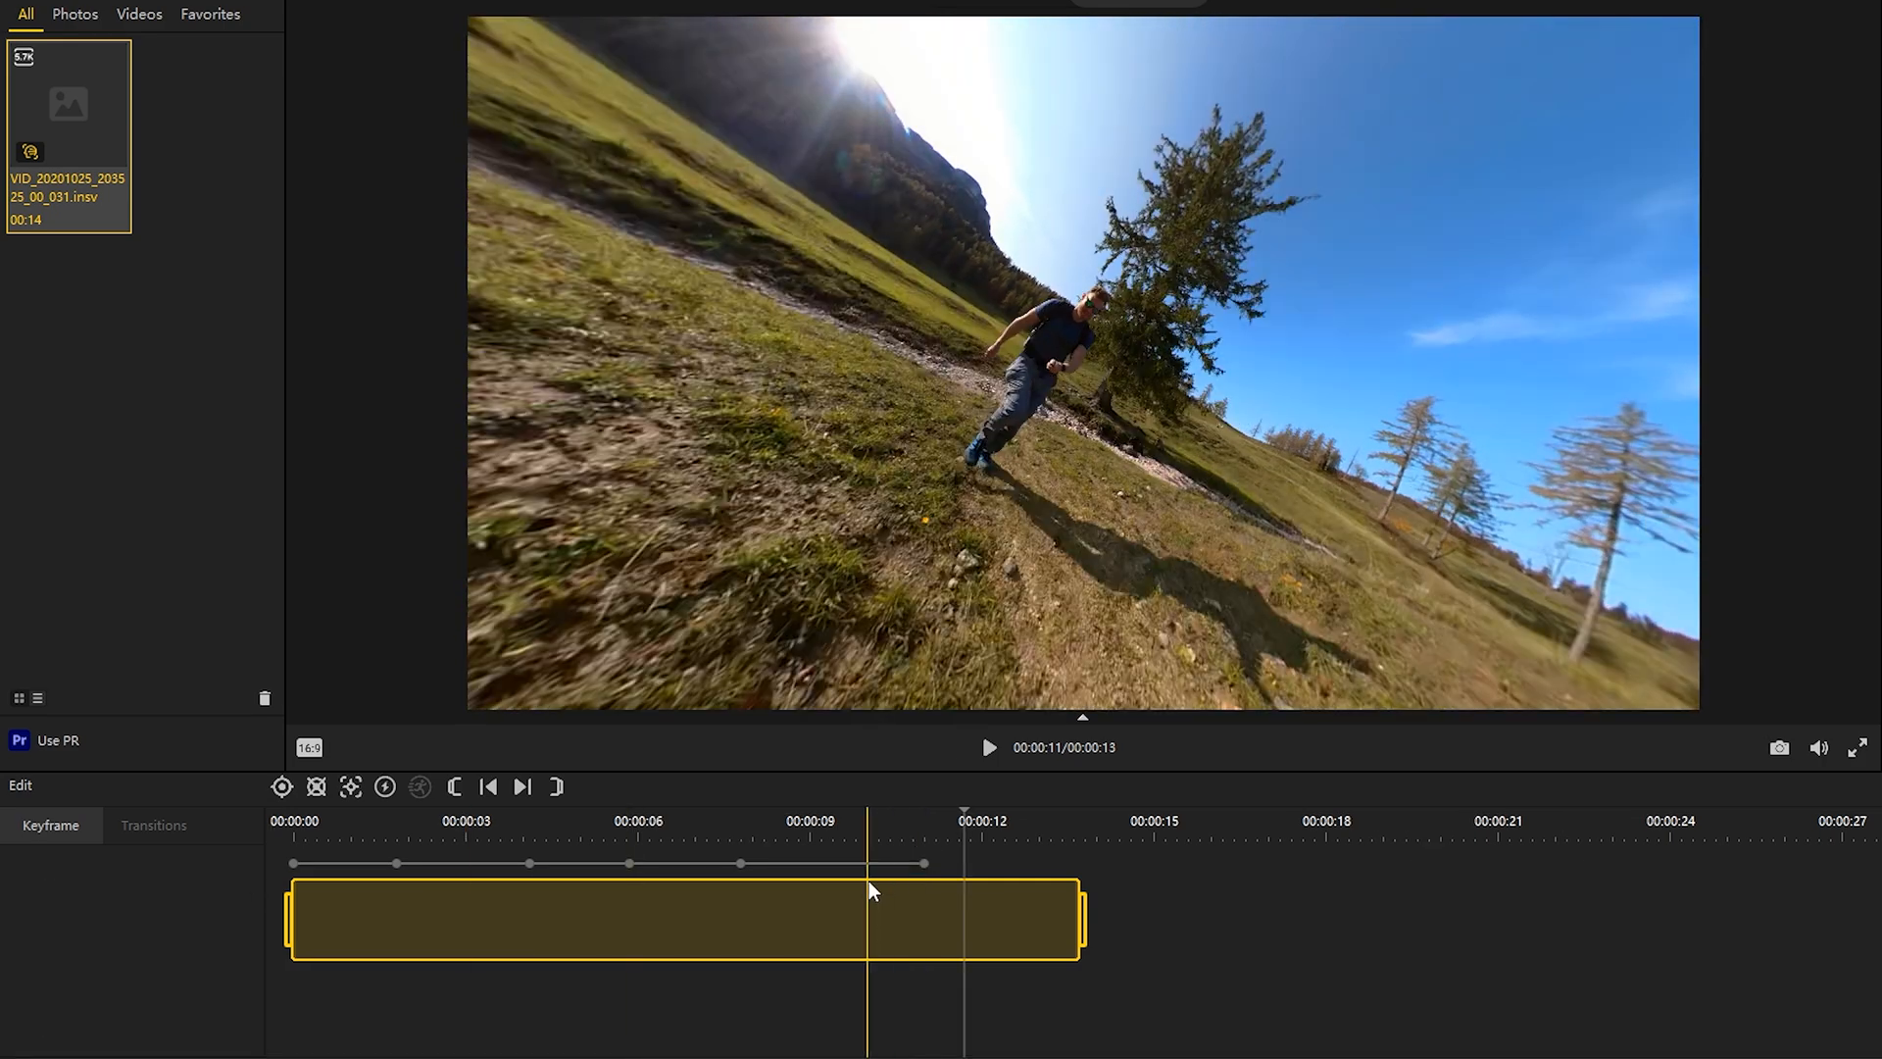
Step: Apply the Fade-In Fade-Out transition to the last two keyframe segments and play the clip from the first keyframe
click(710, 863)
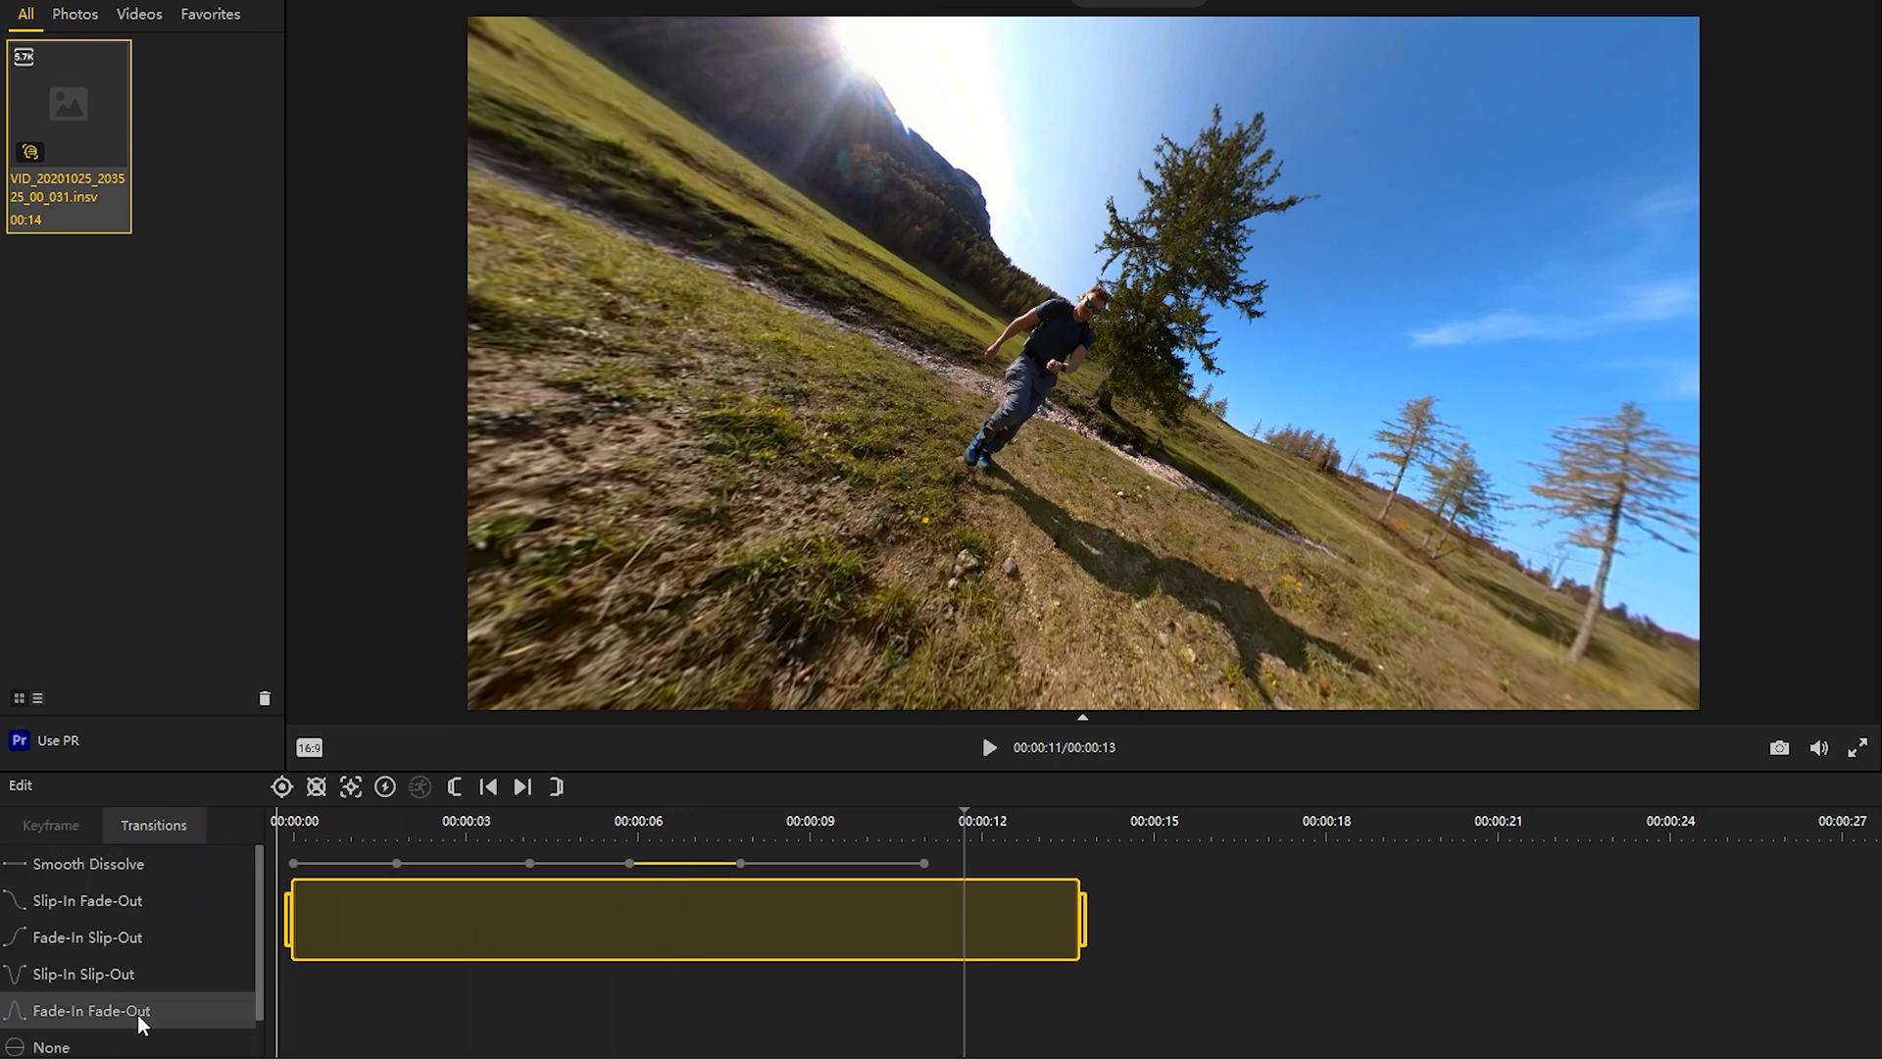
click(803, 864)
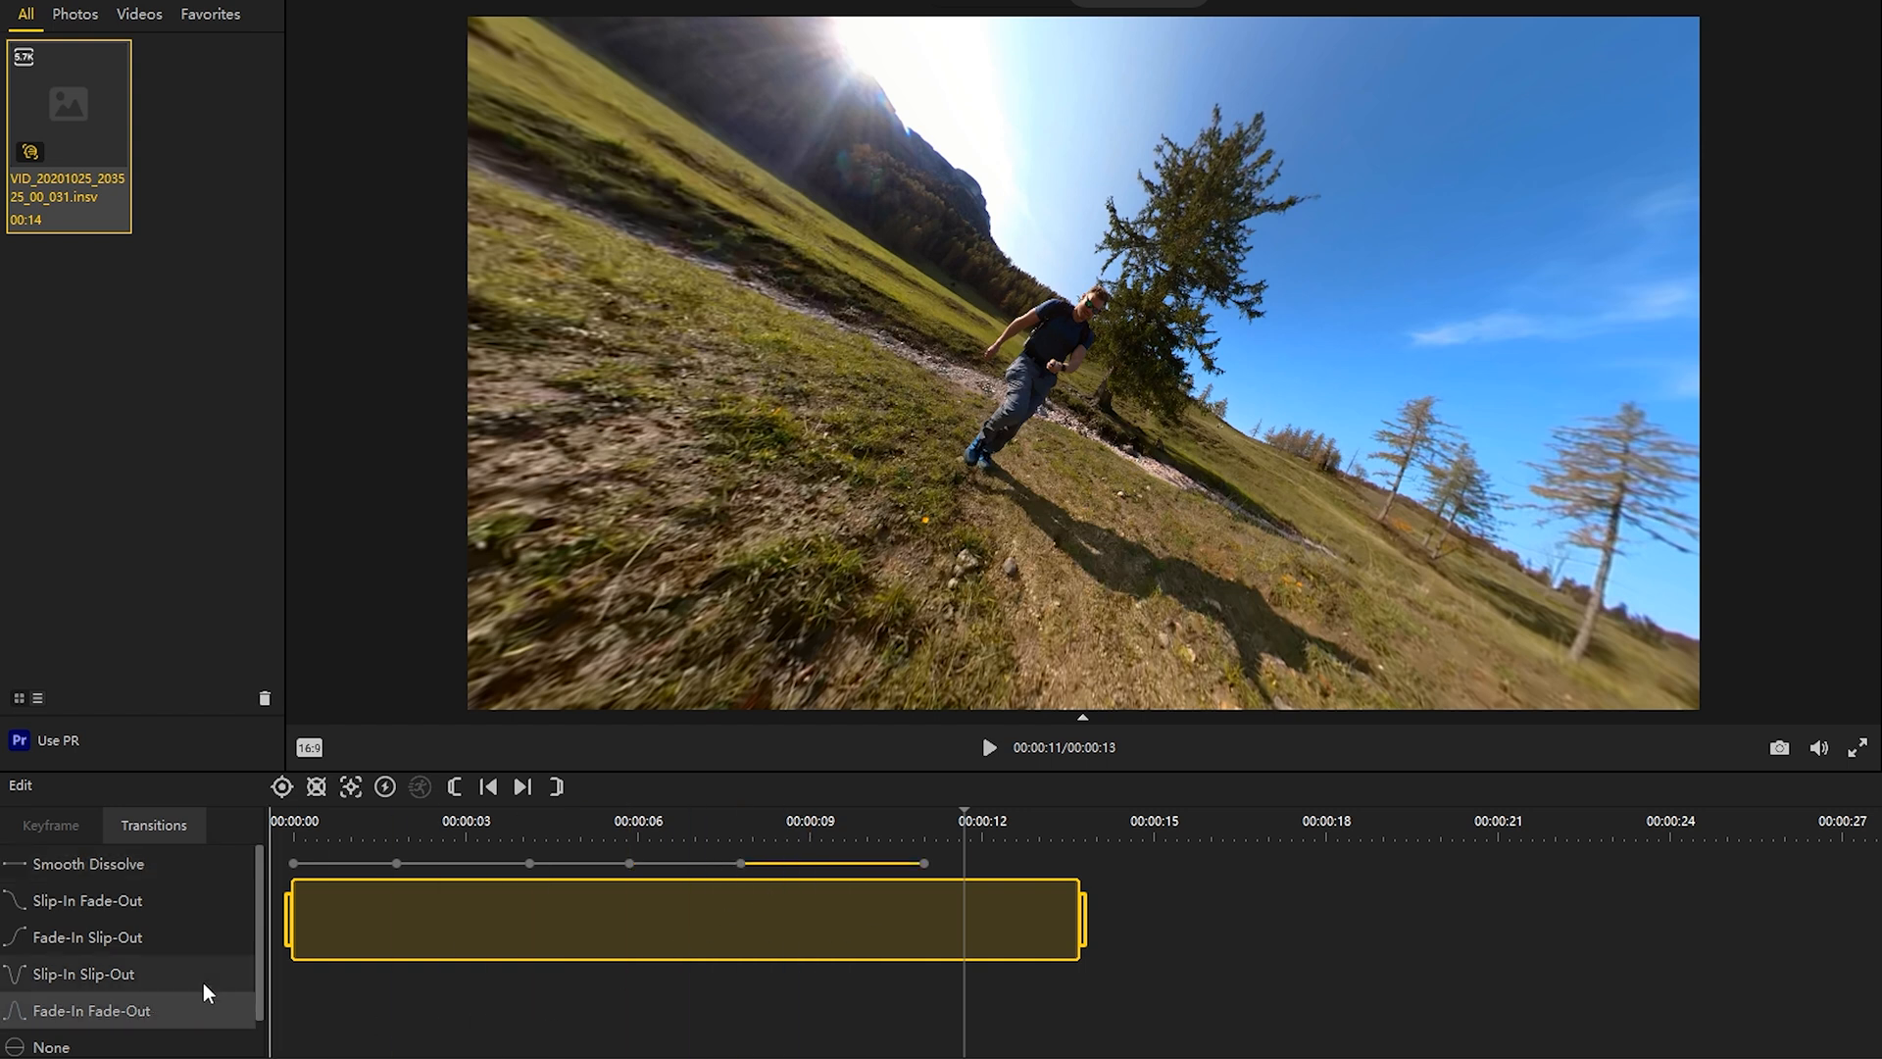
click(296, 864)
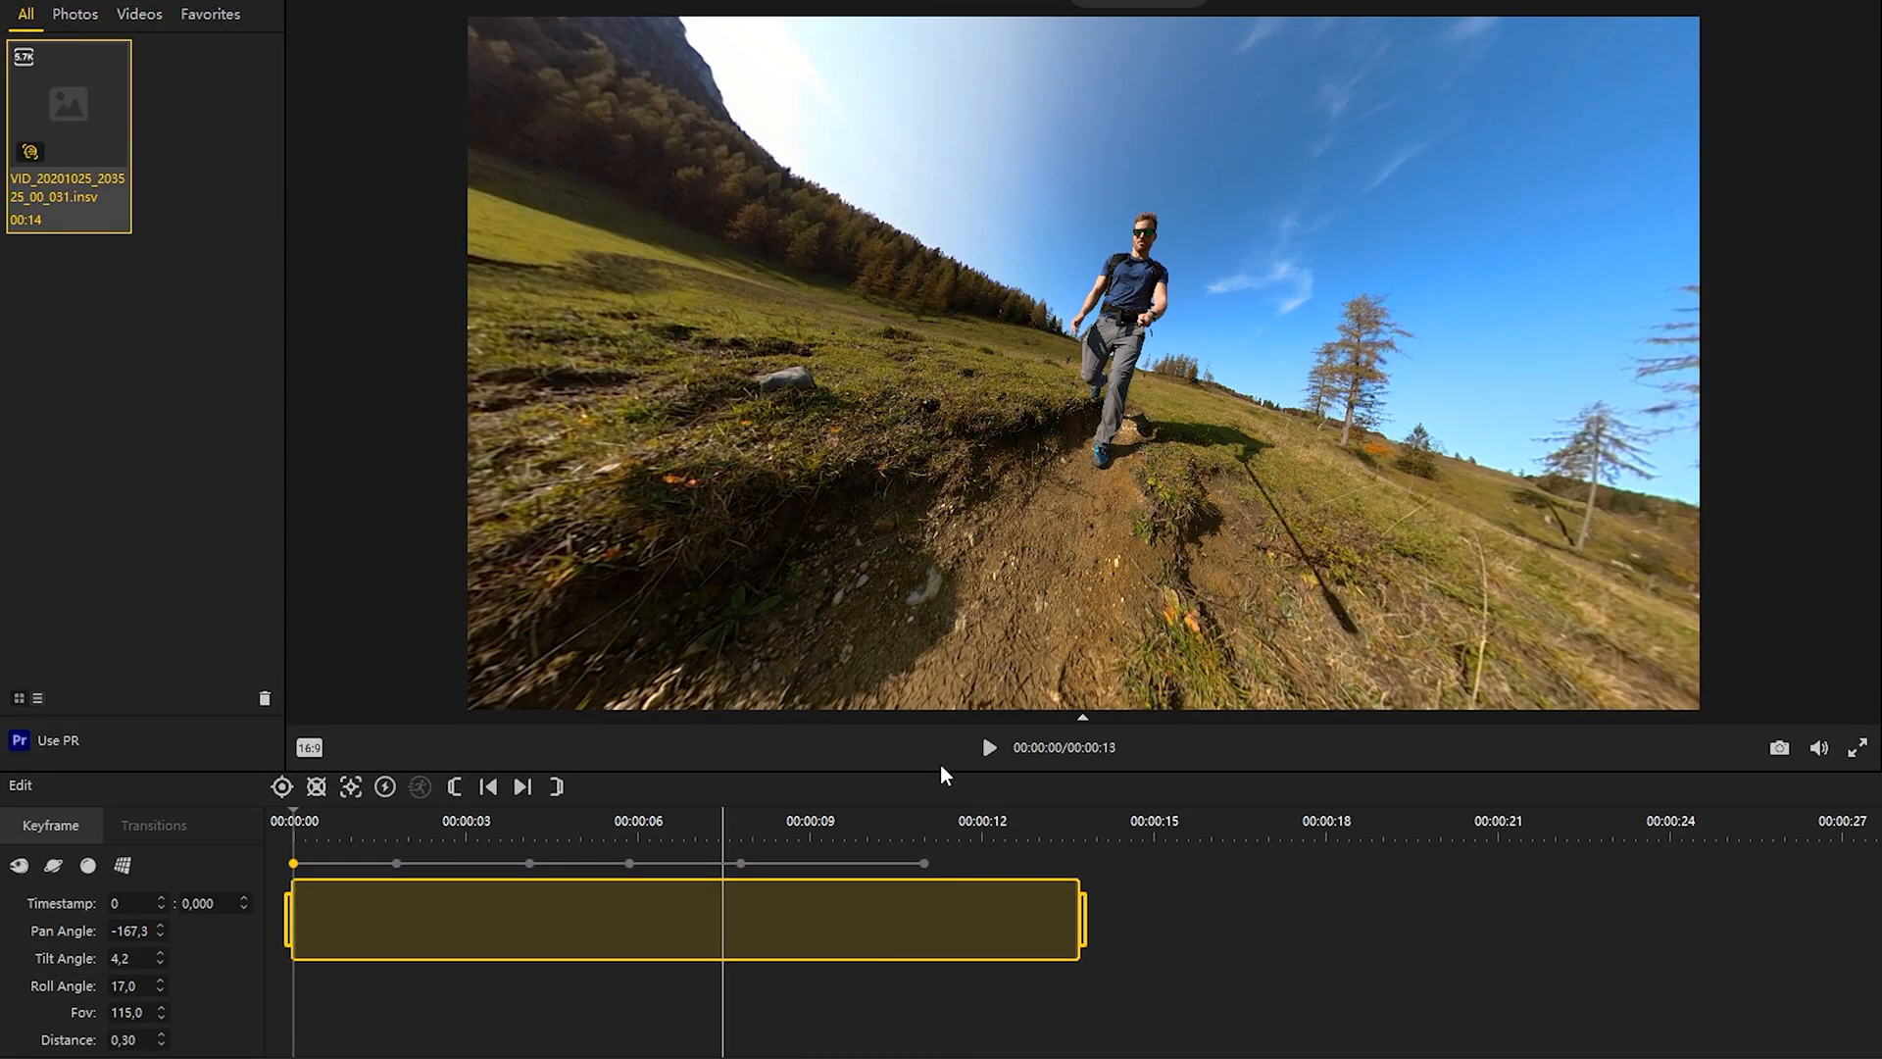
click(990, 747)
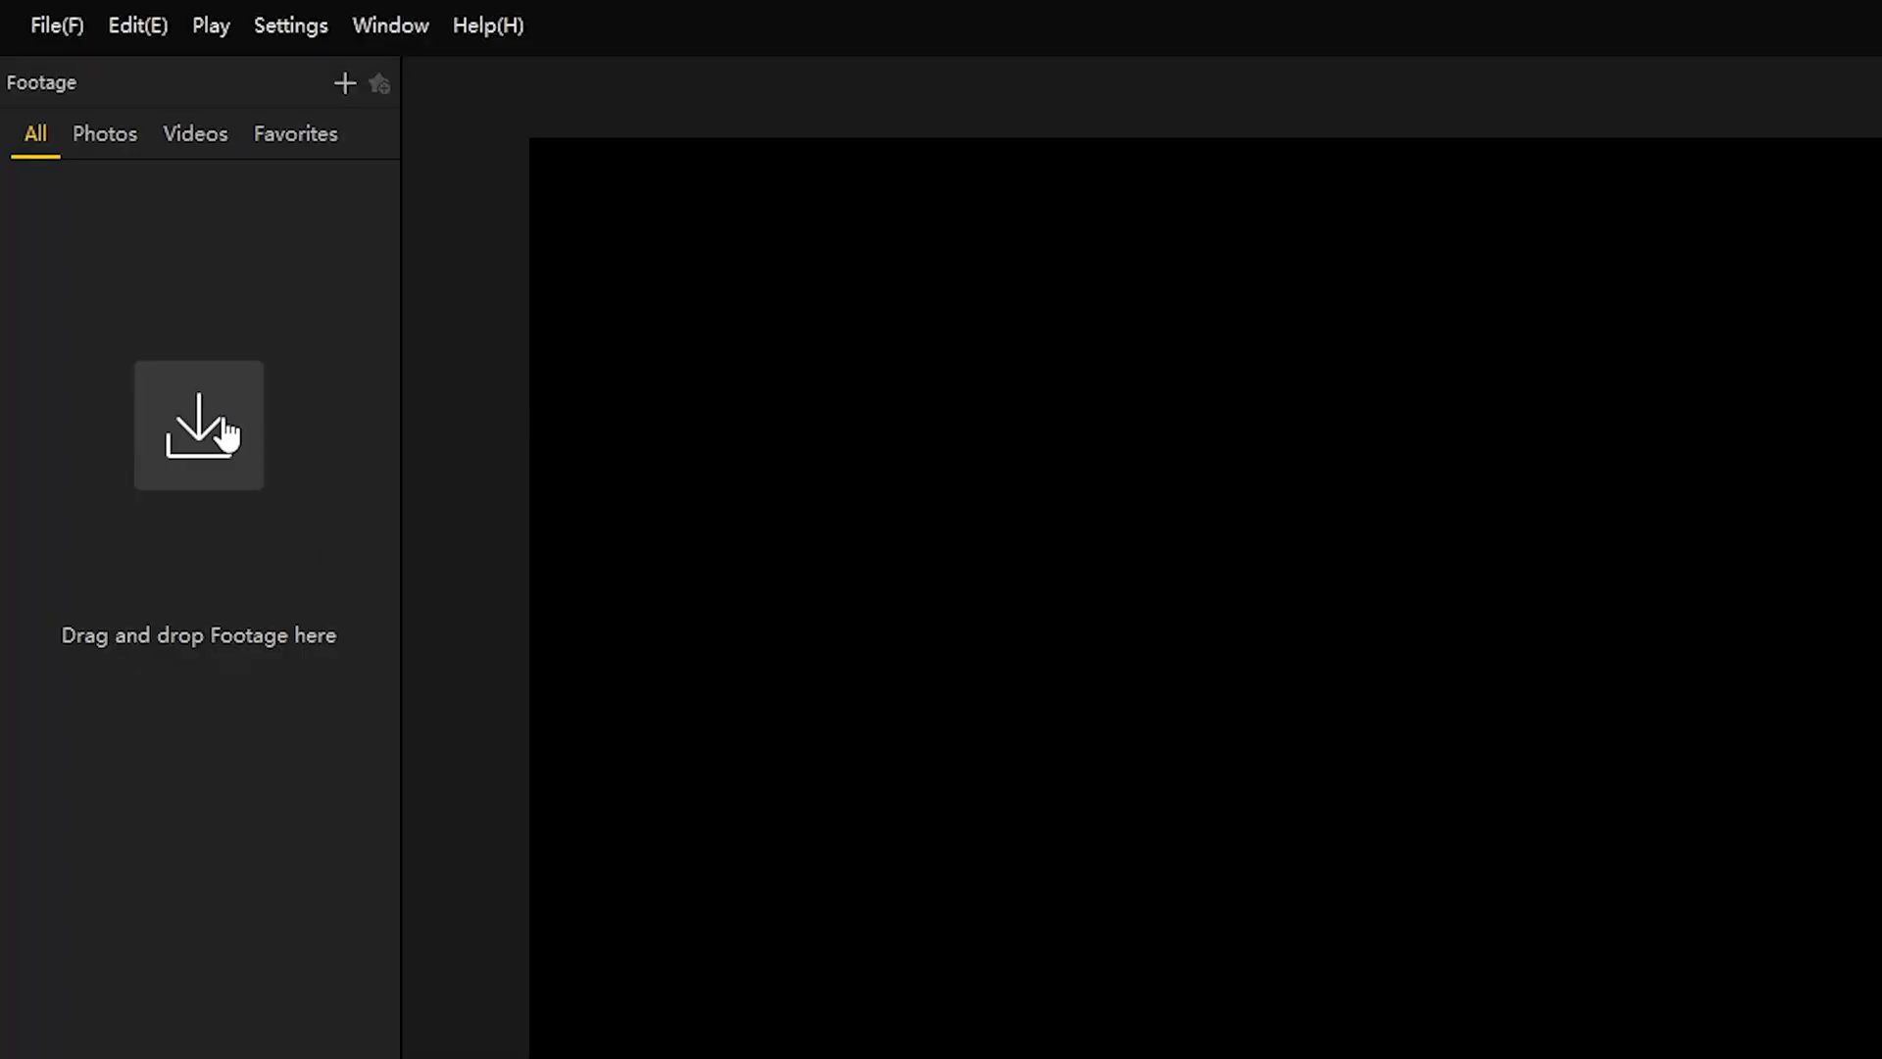
Step: Import the clip VID_20201025_203525_00_031.insv and switch to FreeCapture mode
click(223, 418)
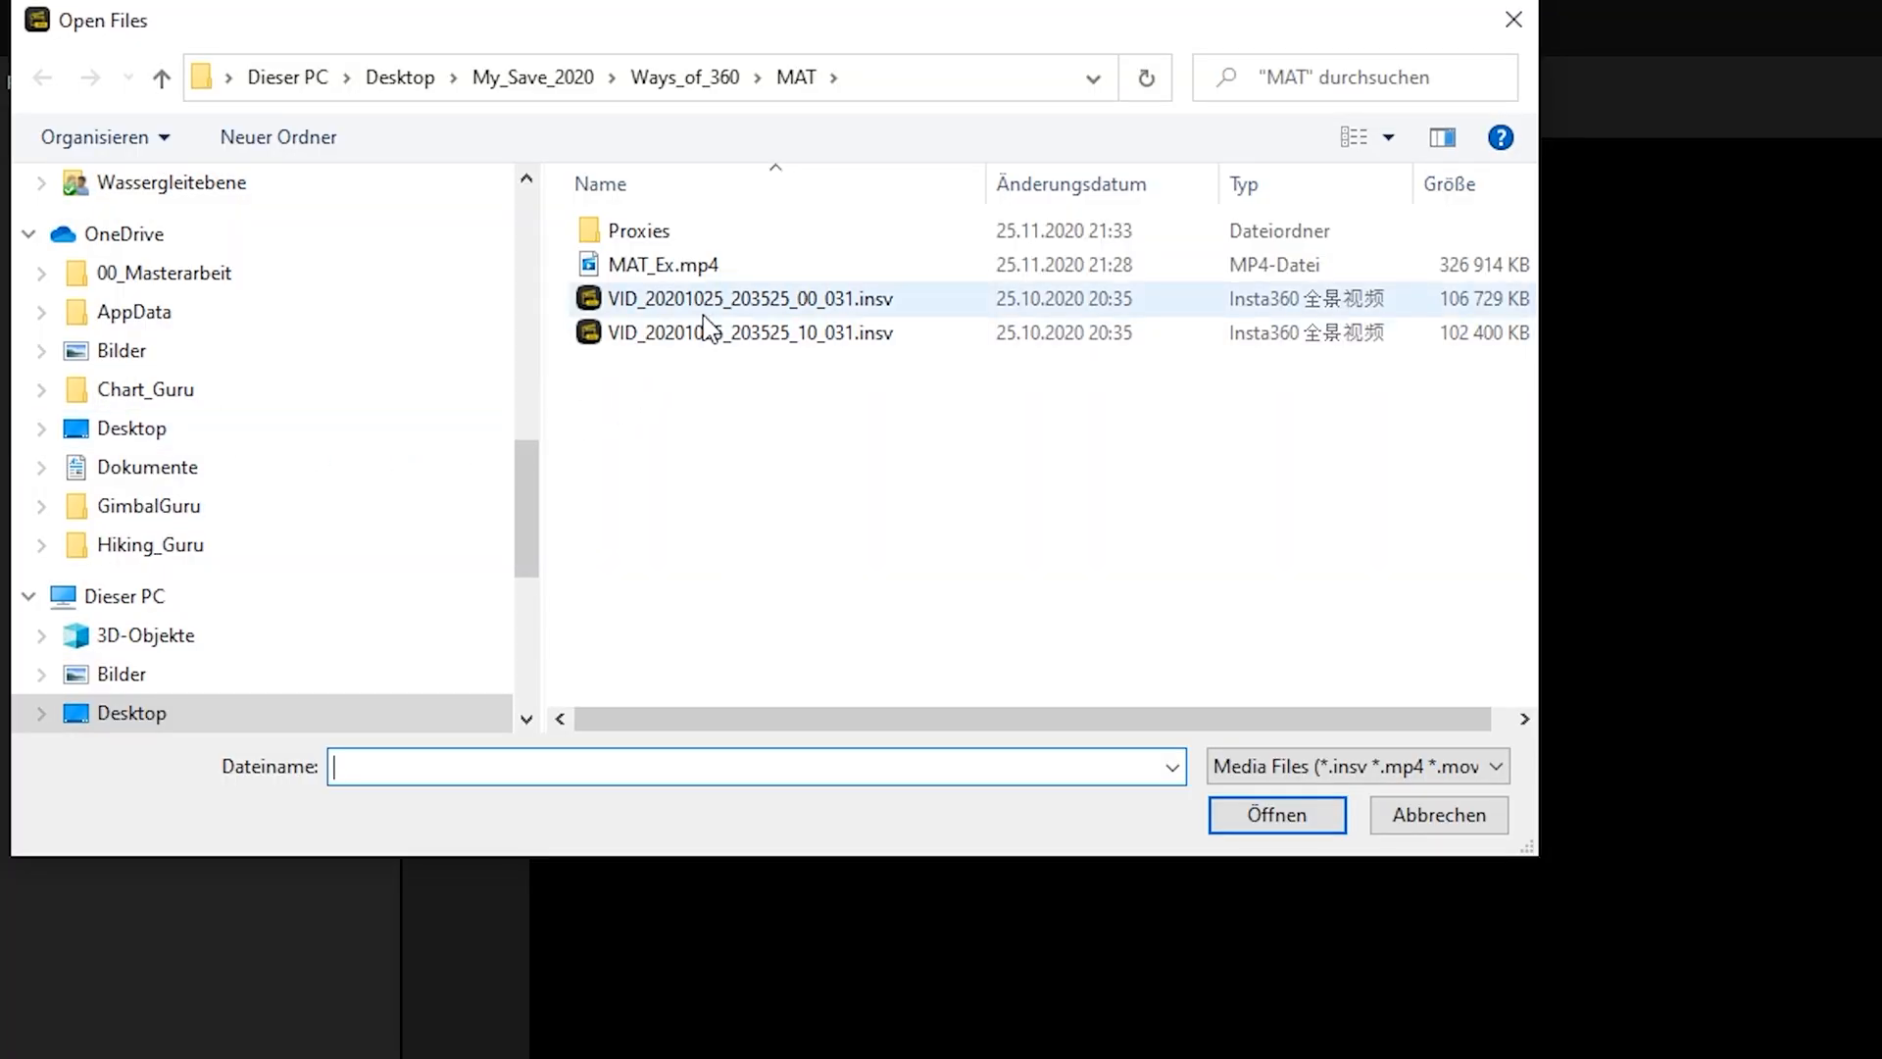
click(1234, 828)
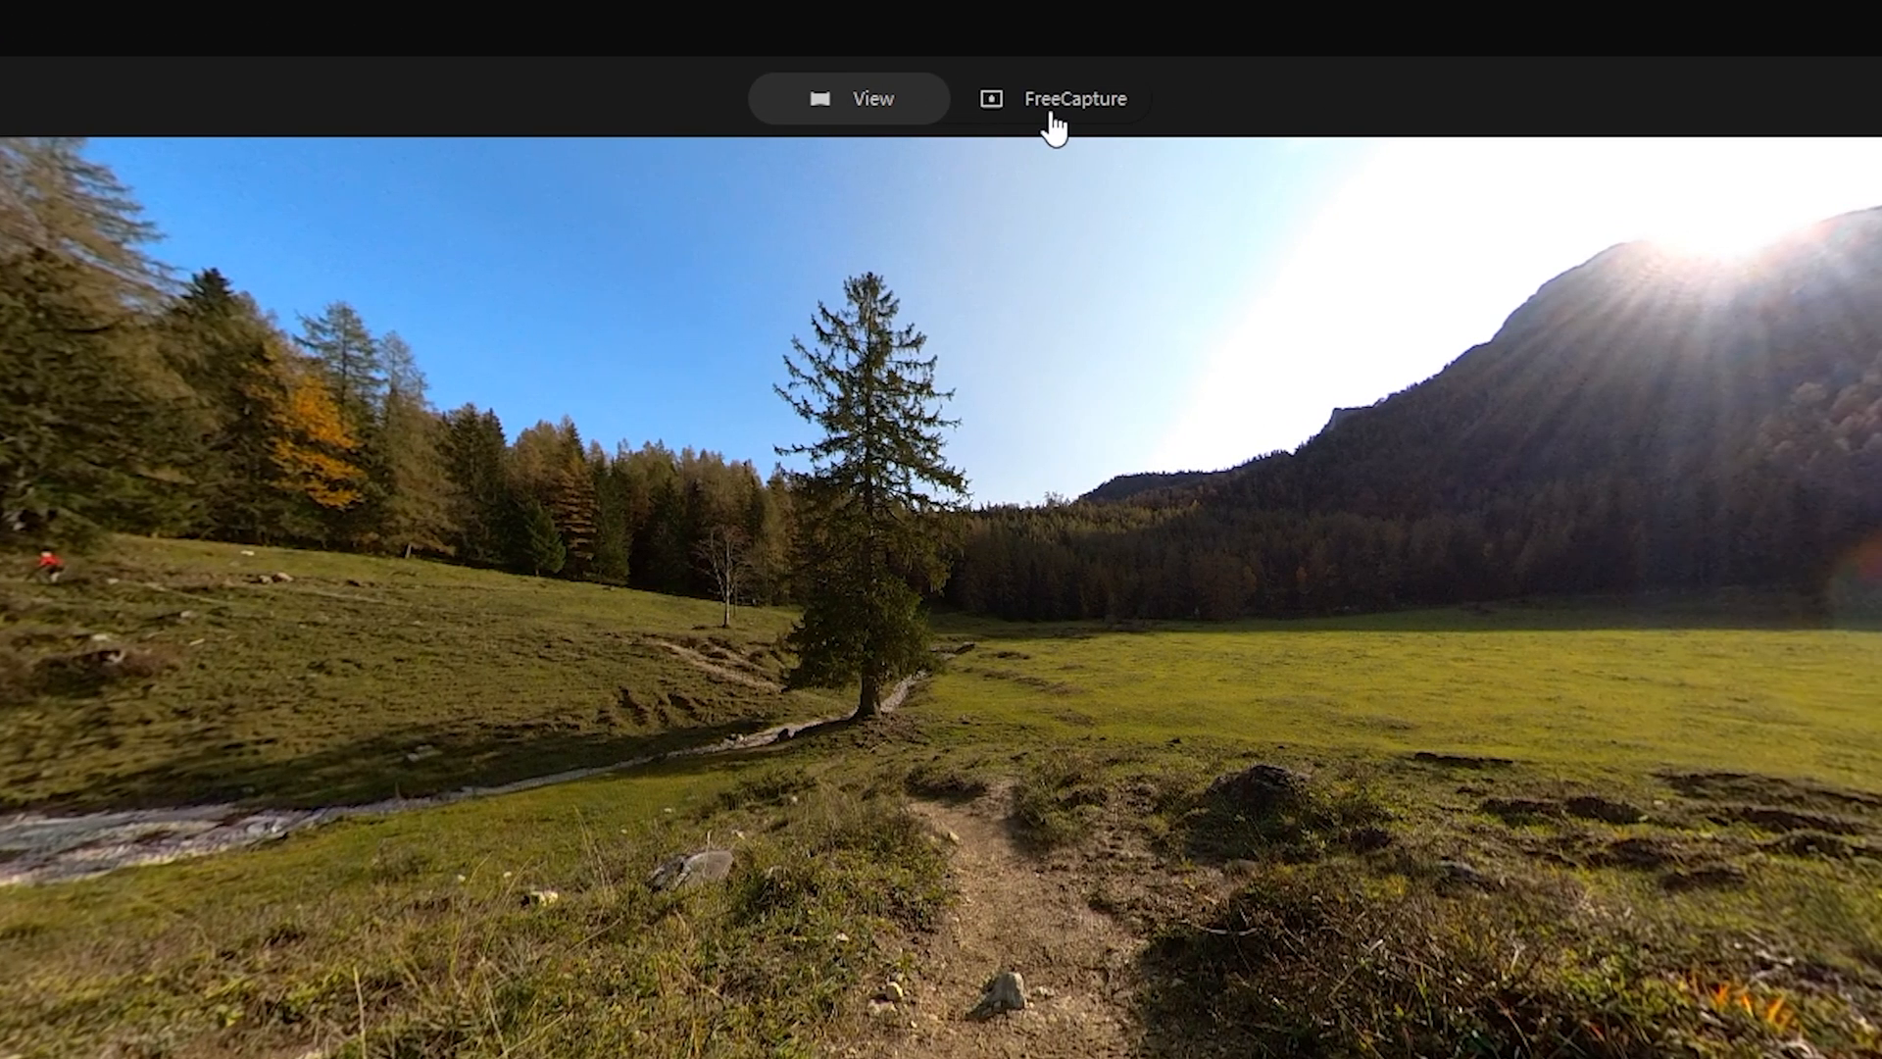
click(1081, 115)
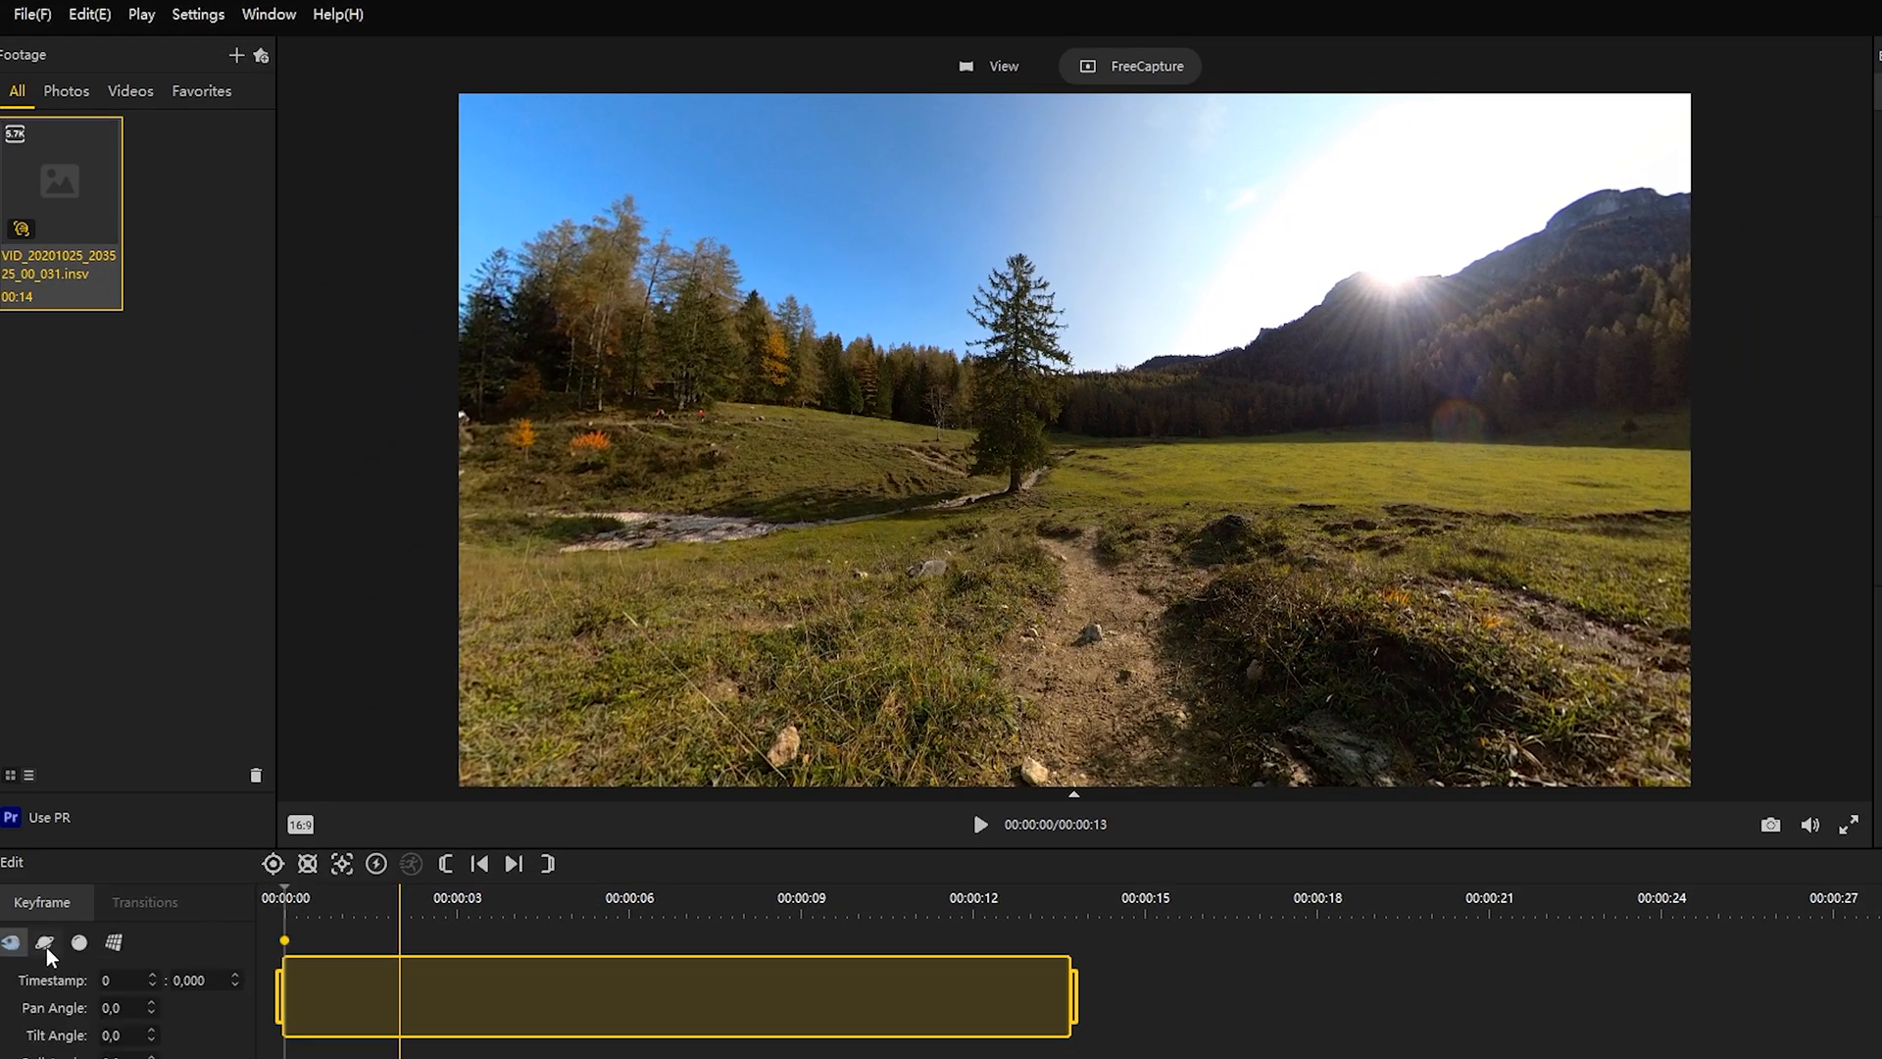
Step: Apply the tiny planet view to the starting keyframe, turn the planet, and add a second keyframe at about 2.2 seconds with a rotated view
click(45, 943)
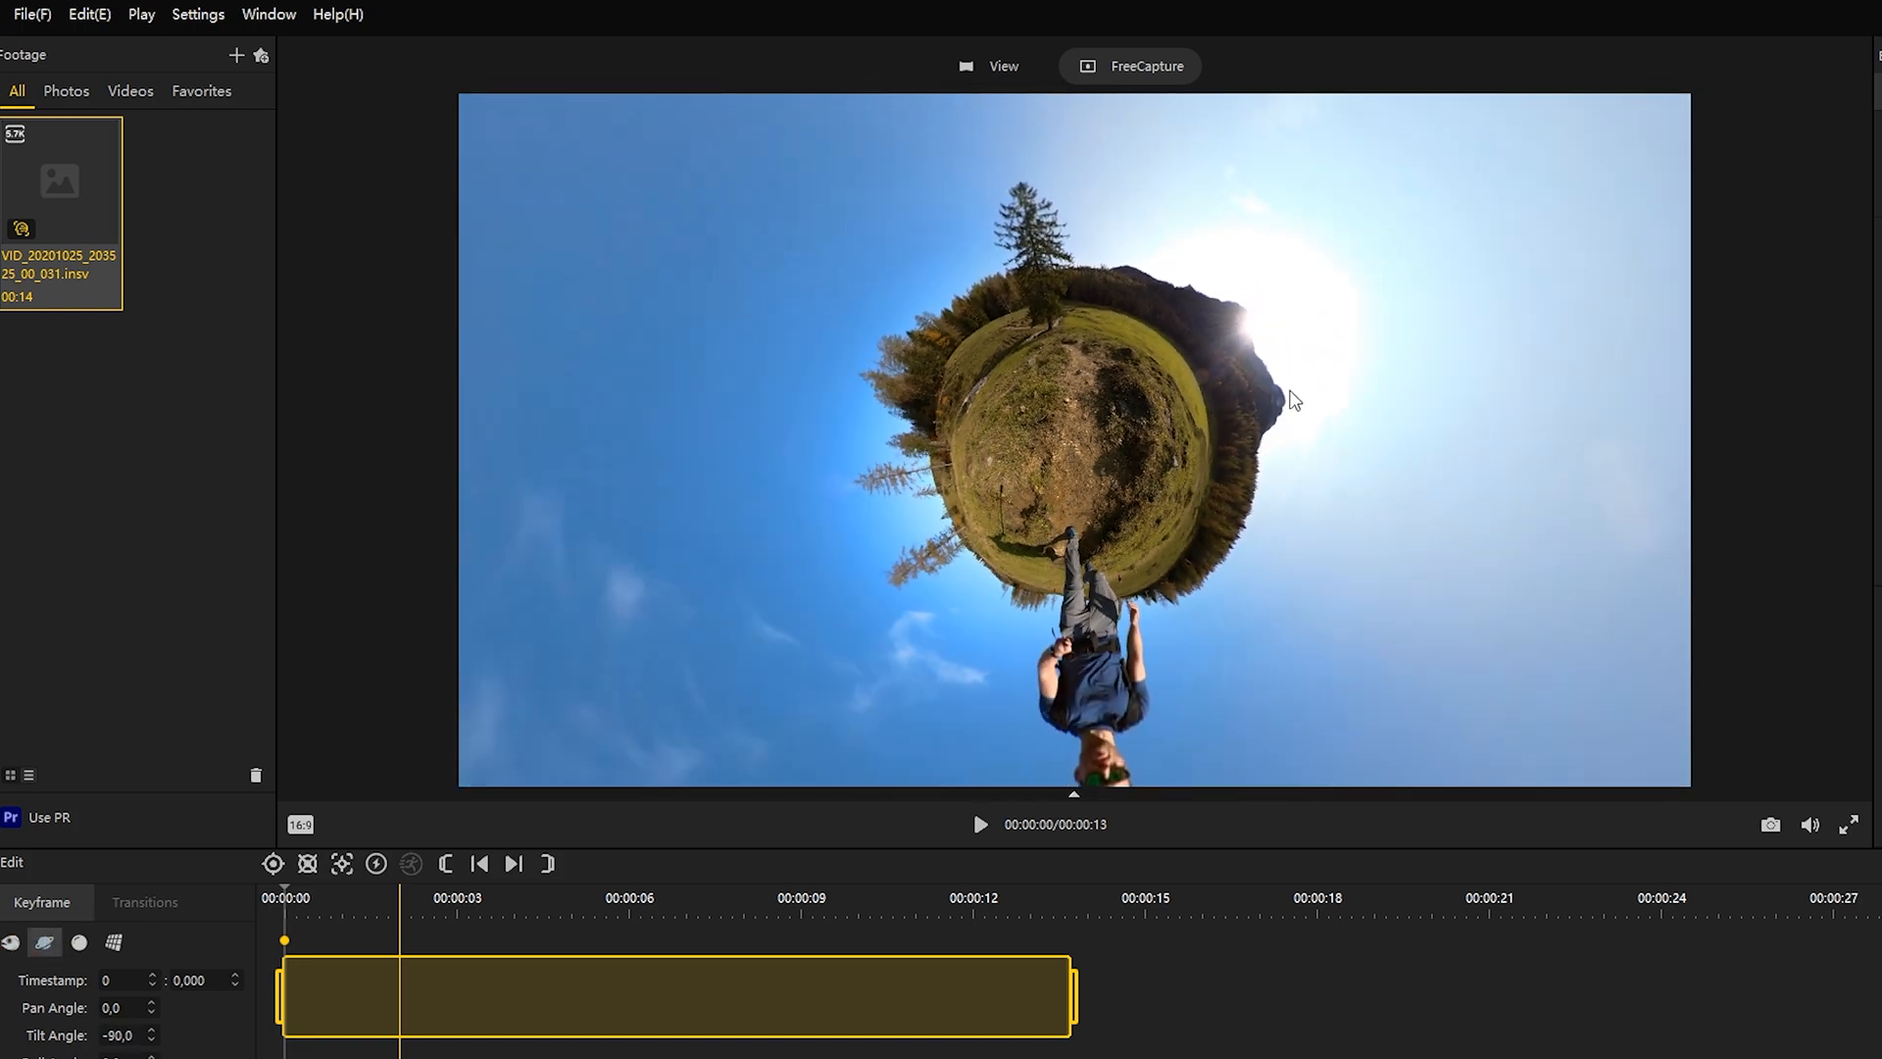
drag(1294, 400, 1103, 335)
click(981, 825)
click(981, 825)
drag(686, 451, 968, 417)
click(274, 865)
Step: Add tiny planet keyframes at about 4.9 seconds with the planet rotated and at about 7.2 seconds
click(981, 826)
click(981, 826)
drag(1054, 490, 1313, 253)
click(273, 864)
click(980, 824)
click(980, 825)
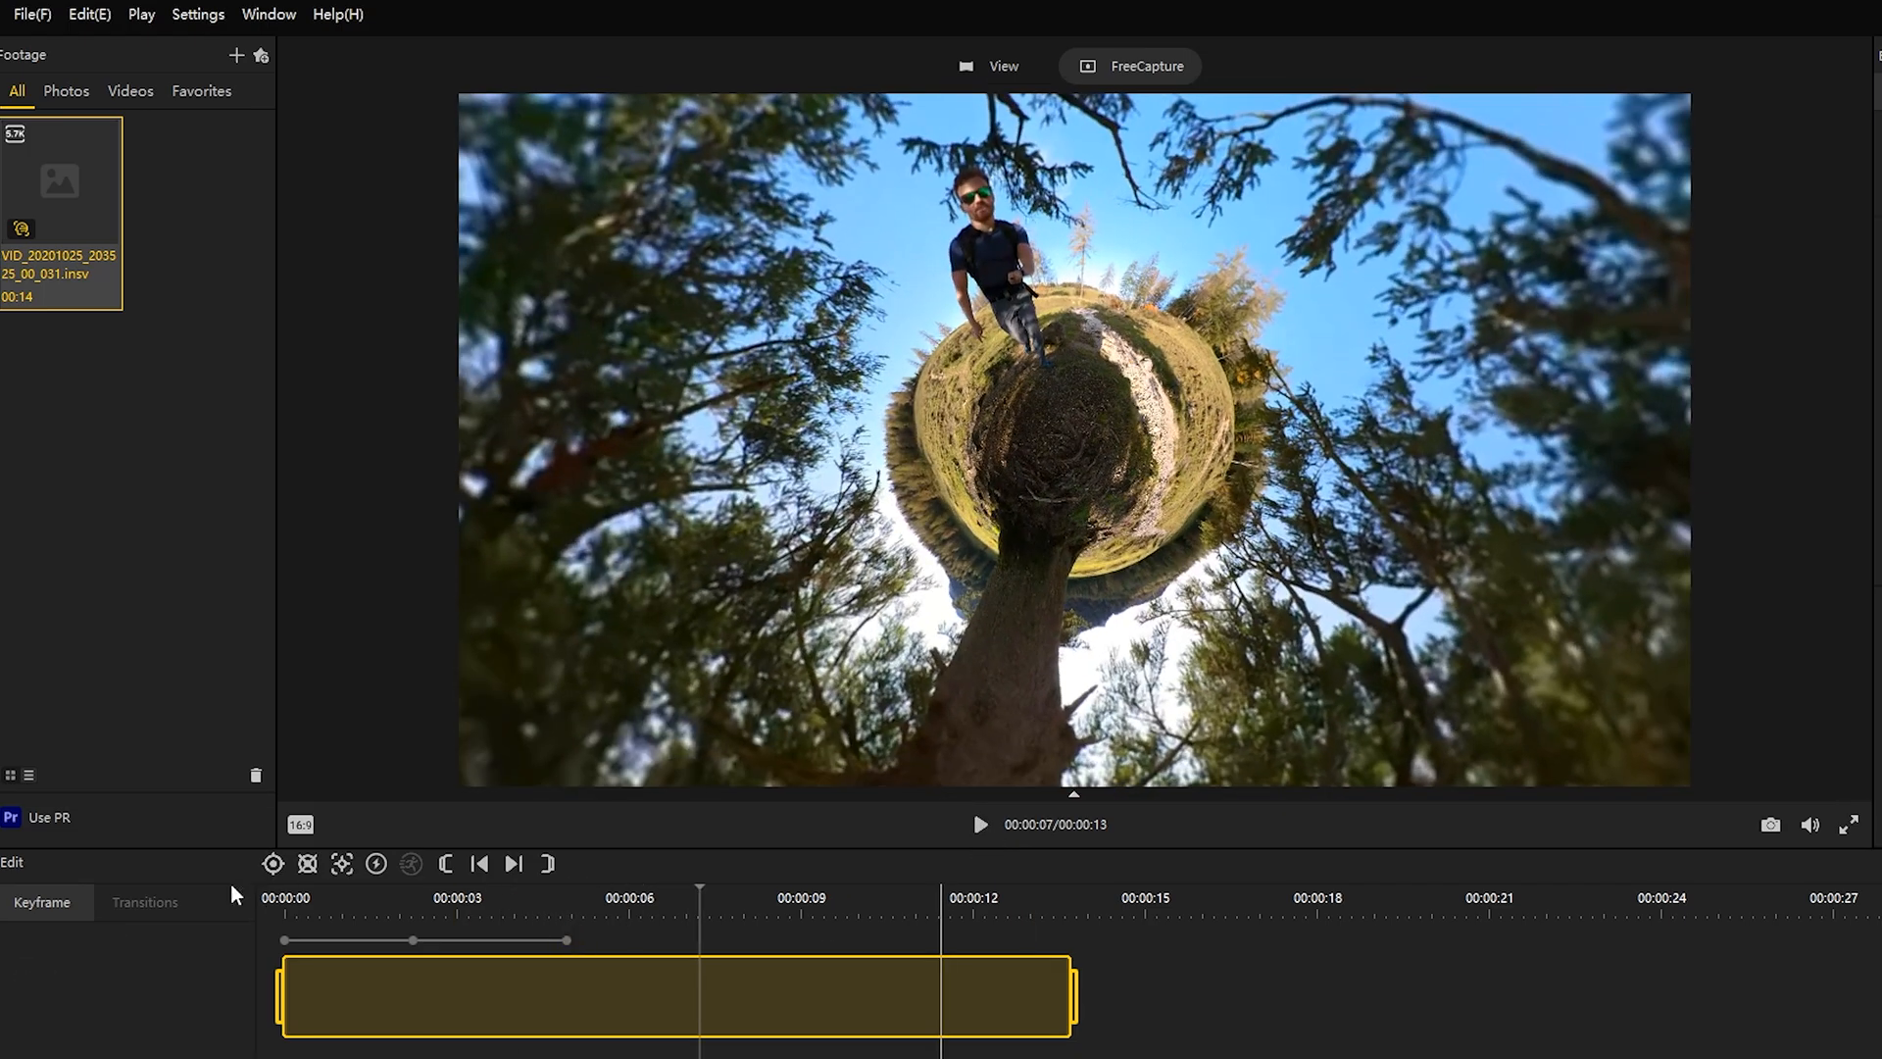
click(273, 863)
Step: Add a tiny planet keyframe at about 9.6 seconds and another further along the clip, and return to the first keyframe
click(980, 825)
click(980, 824)
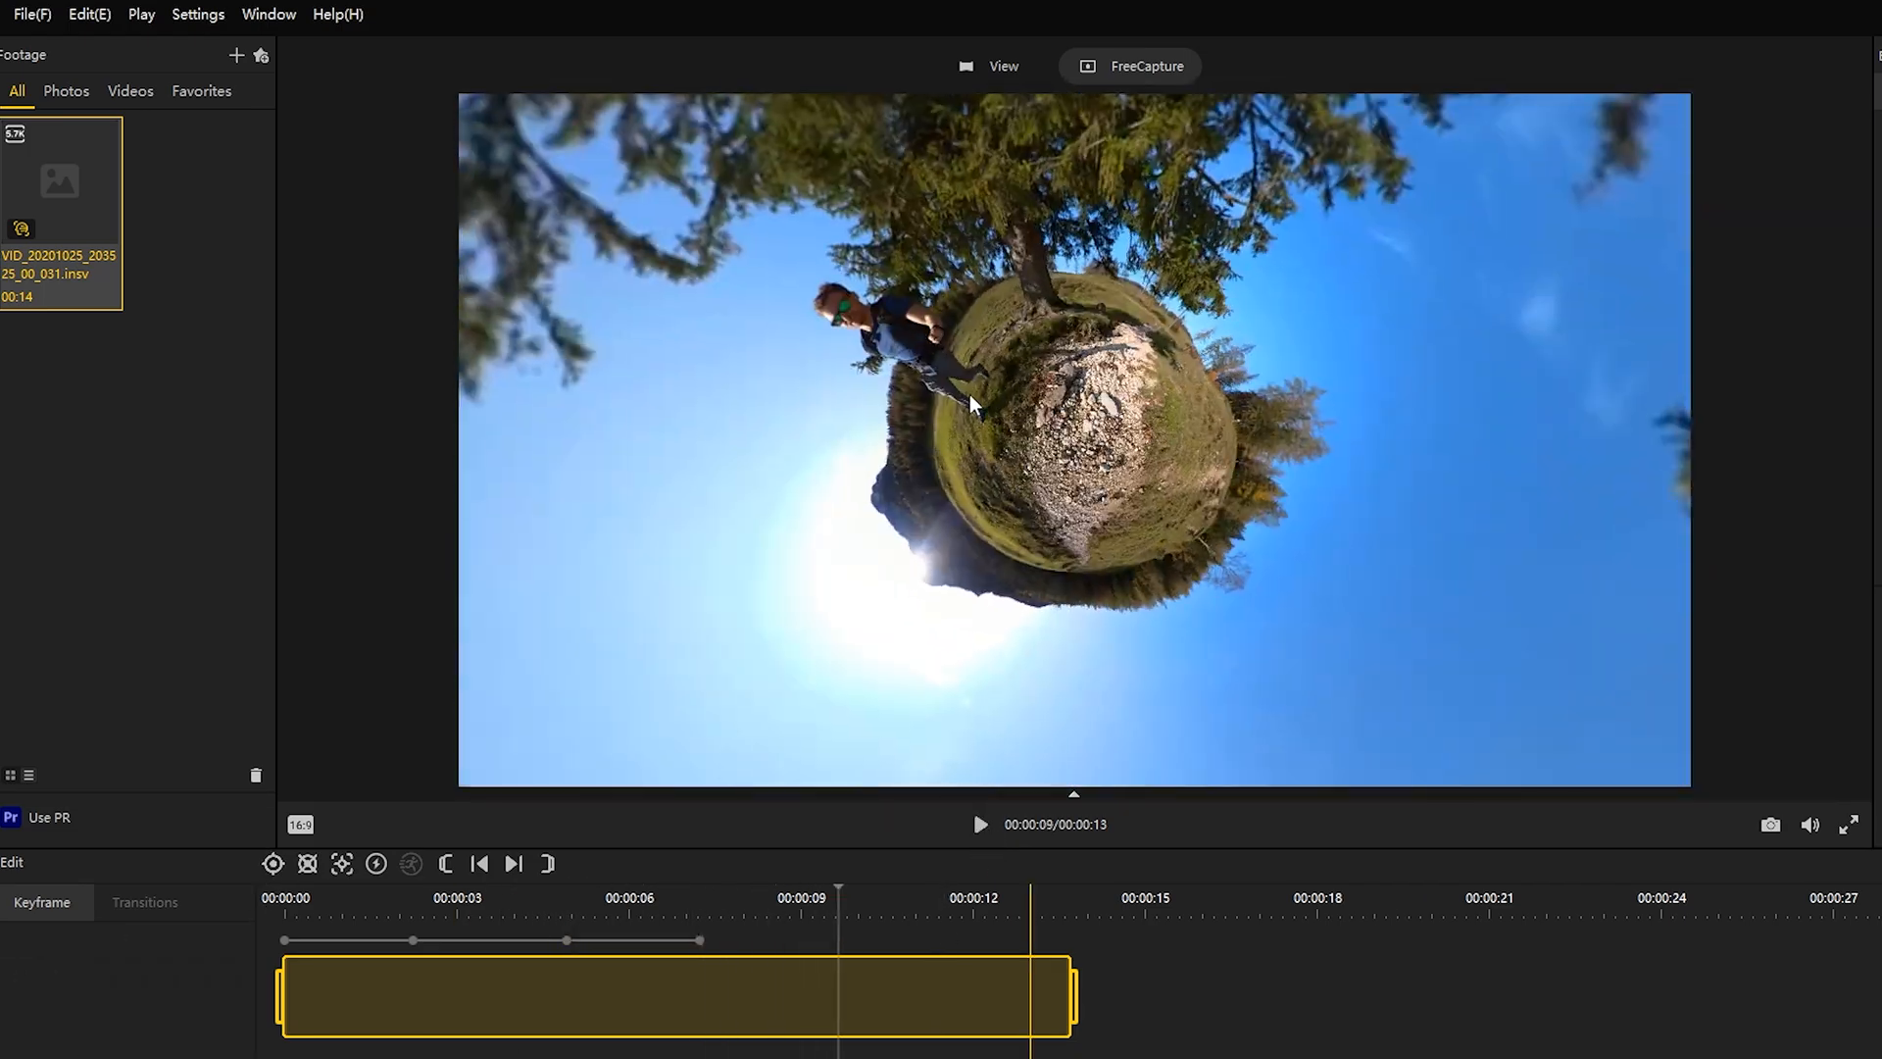
click(273, 864)
click(980, 824)
click(980, 825)
click(273, 864)
click(284, 940)
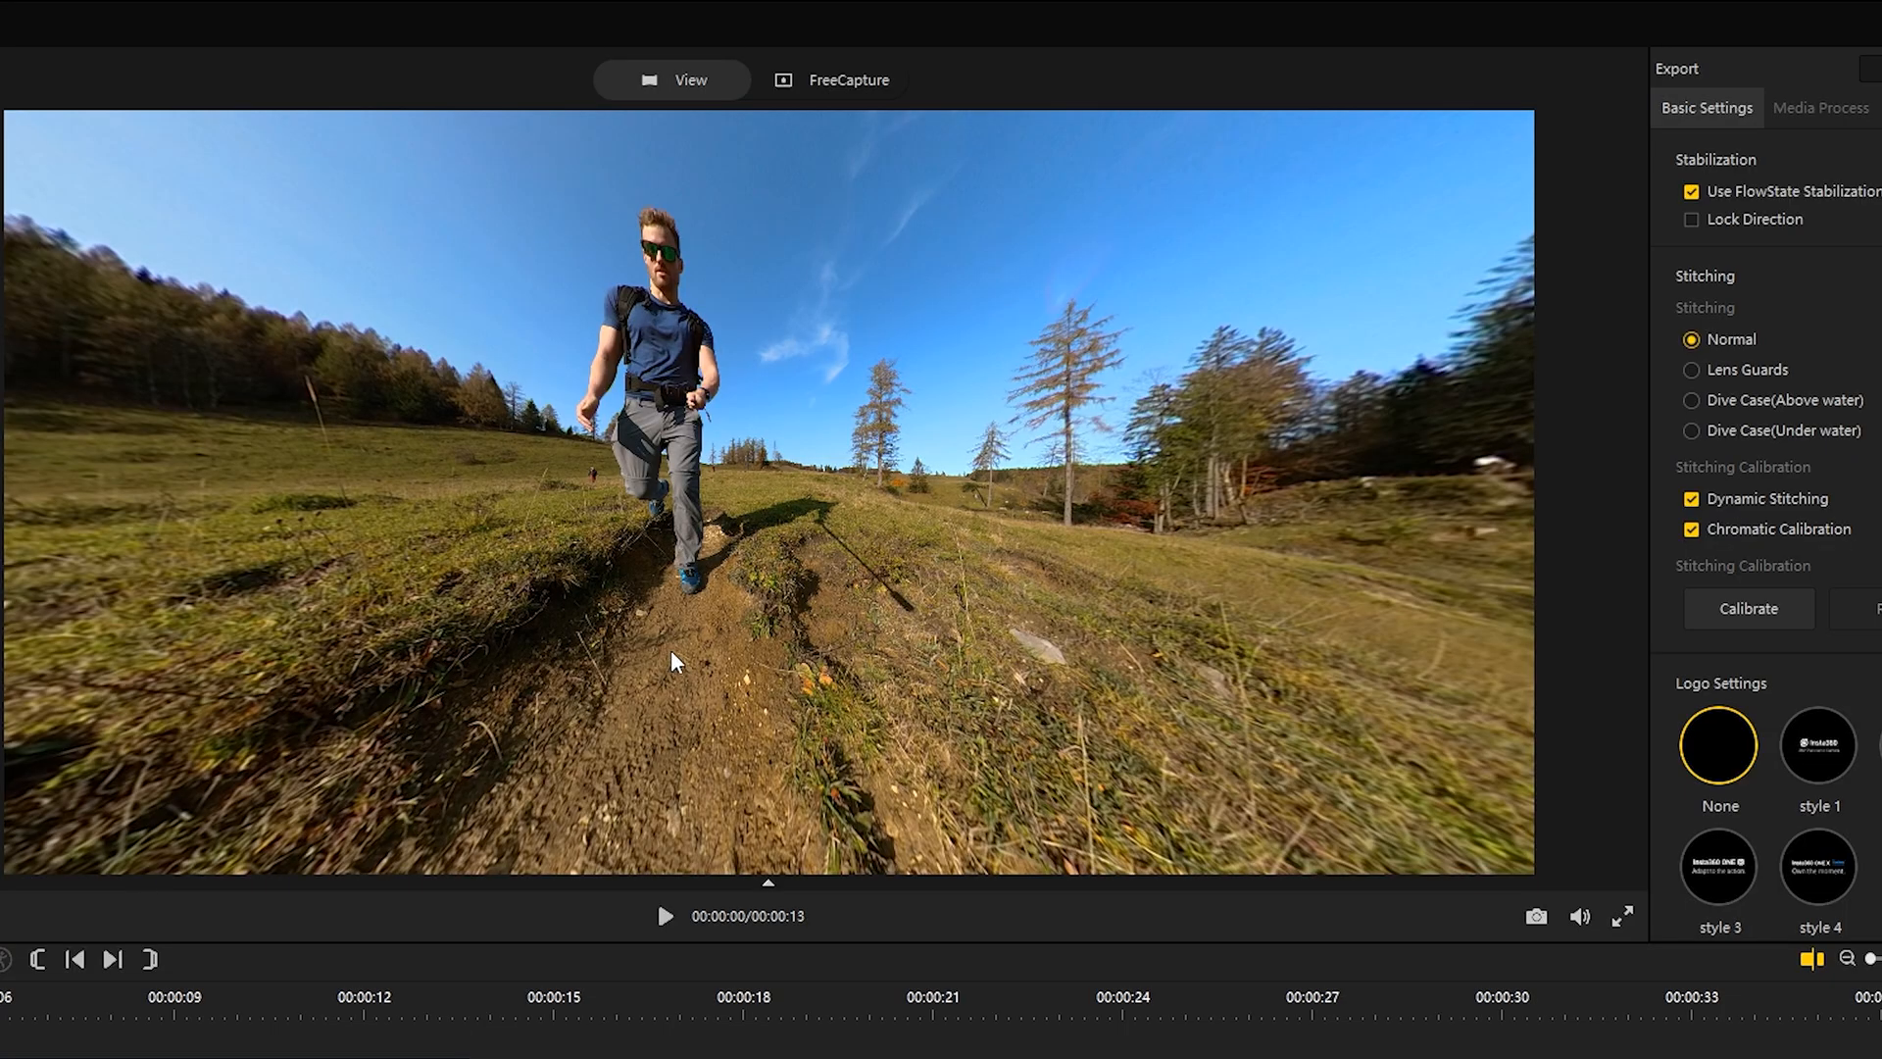
Step: Examine the stitching around the runner up close in the 360-degree preview
drag(674, 484, 778, 584)
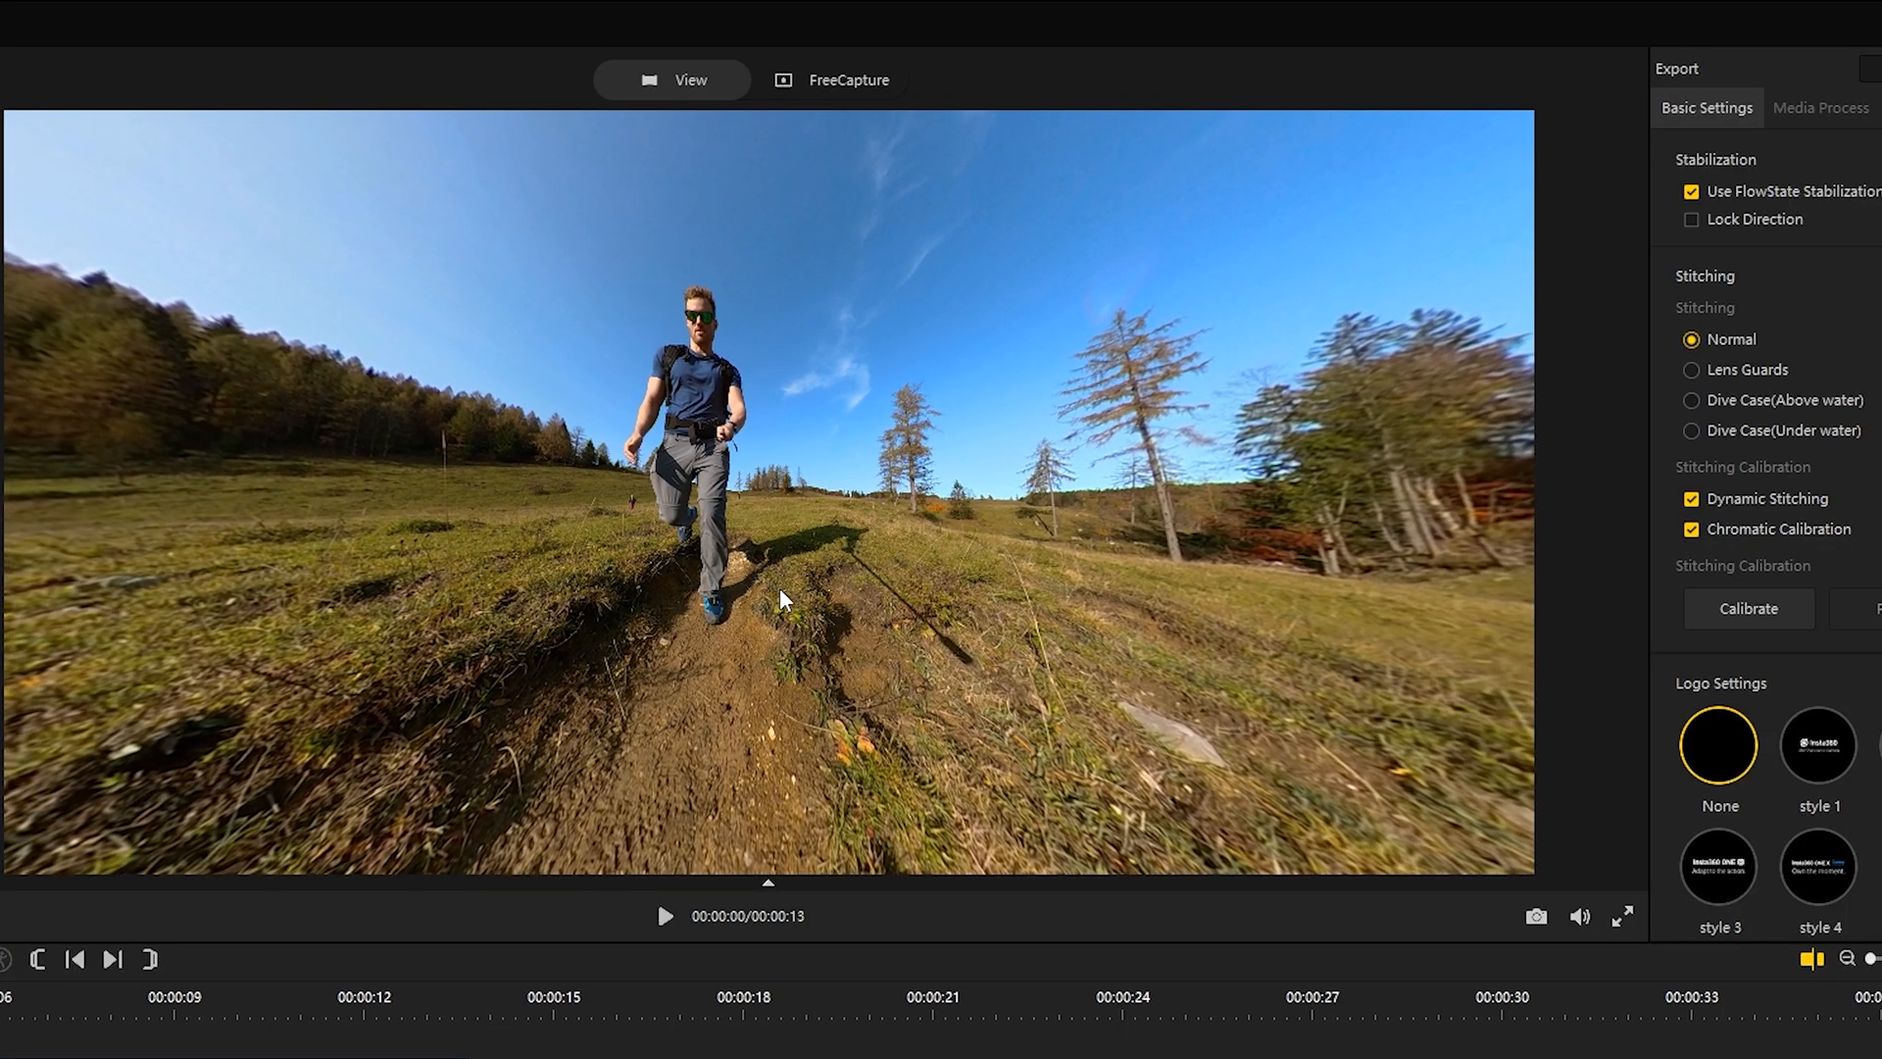
scroll(719, 429, up, 5)
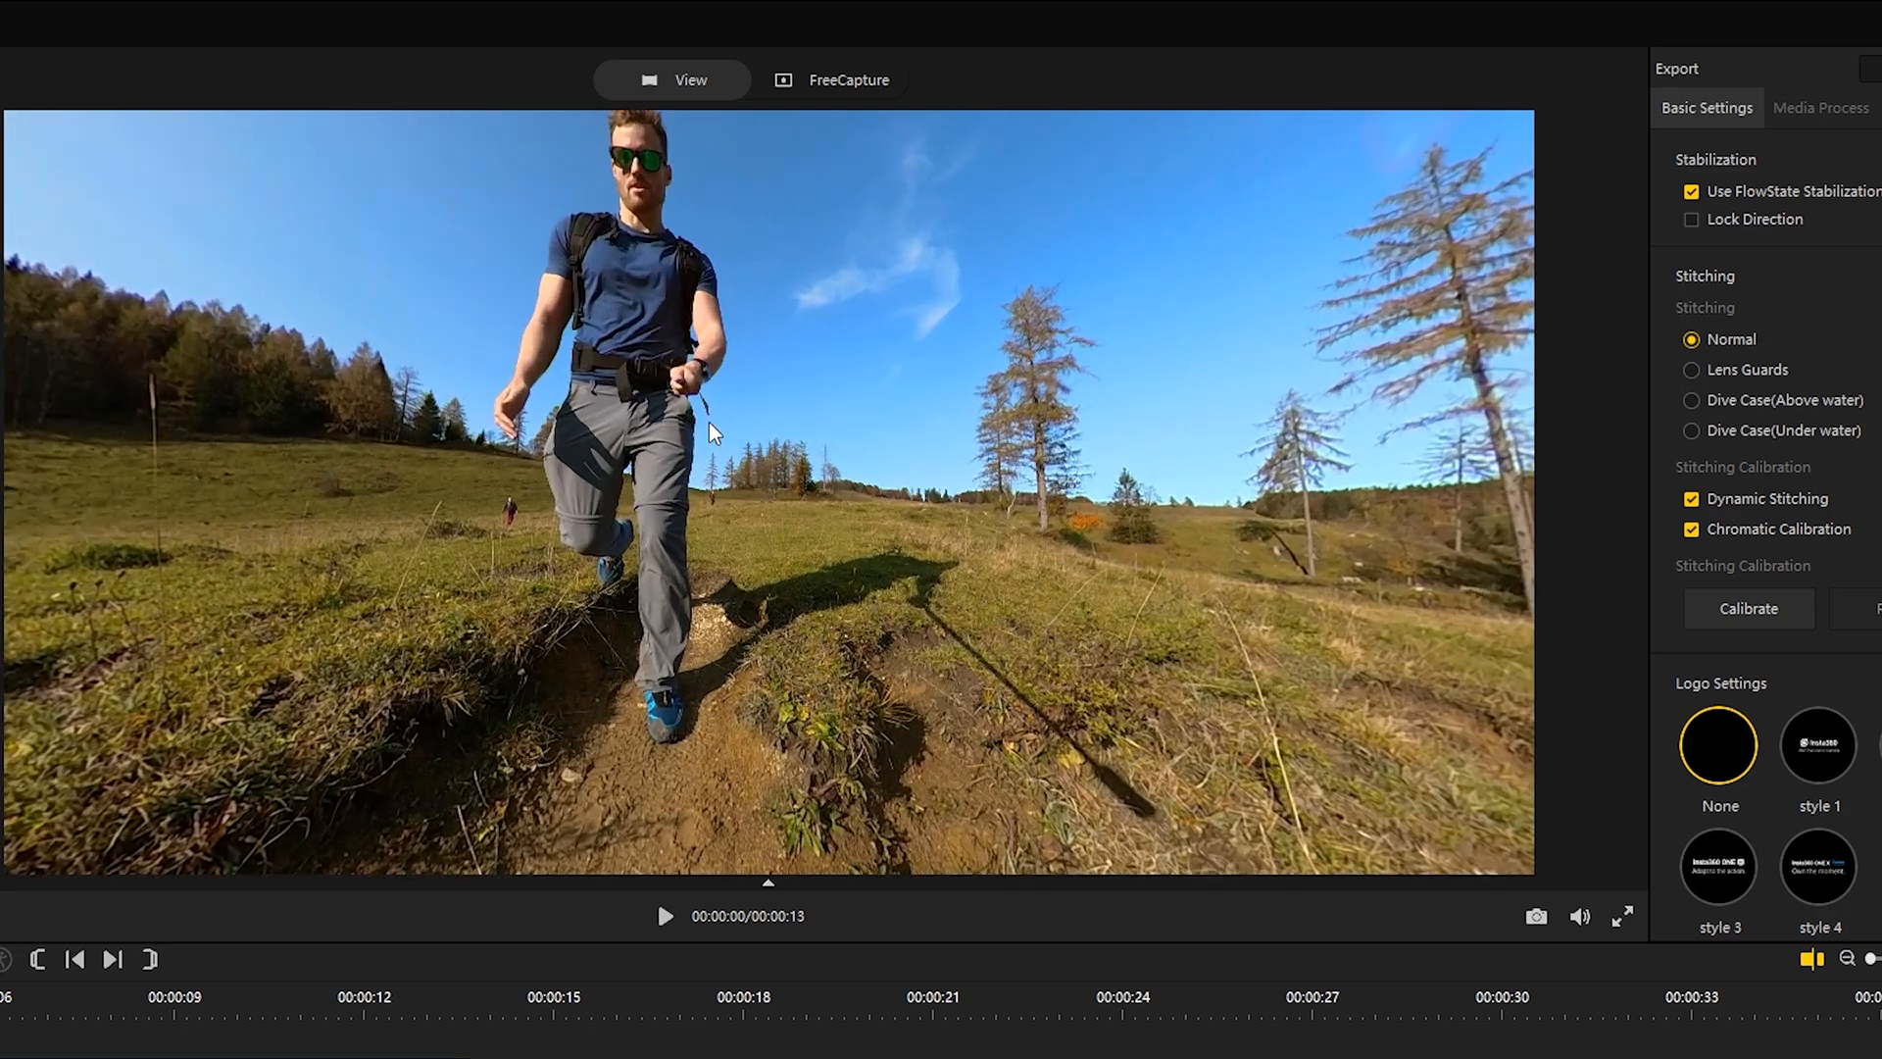
drag(709, 421, 938, 624)
scroll(685, 398, up, 3)
drag(710, 398, 759, 516)
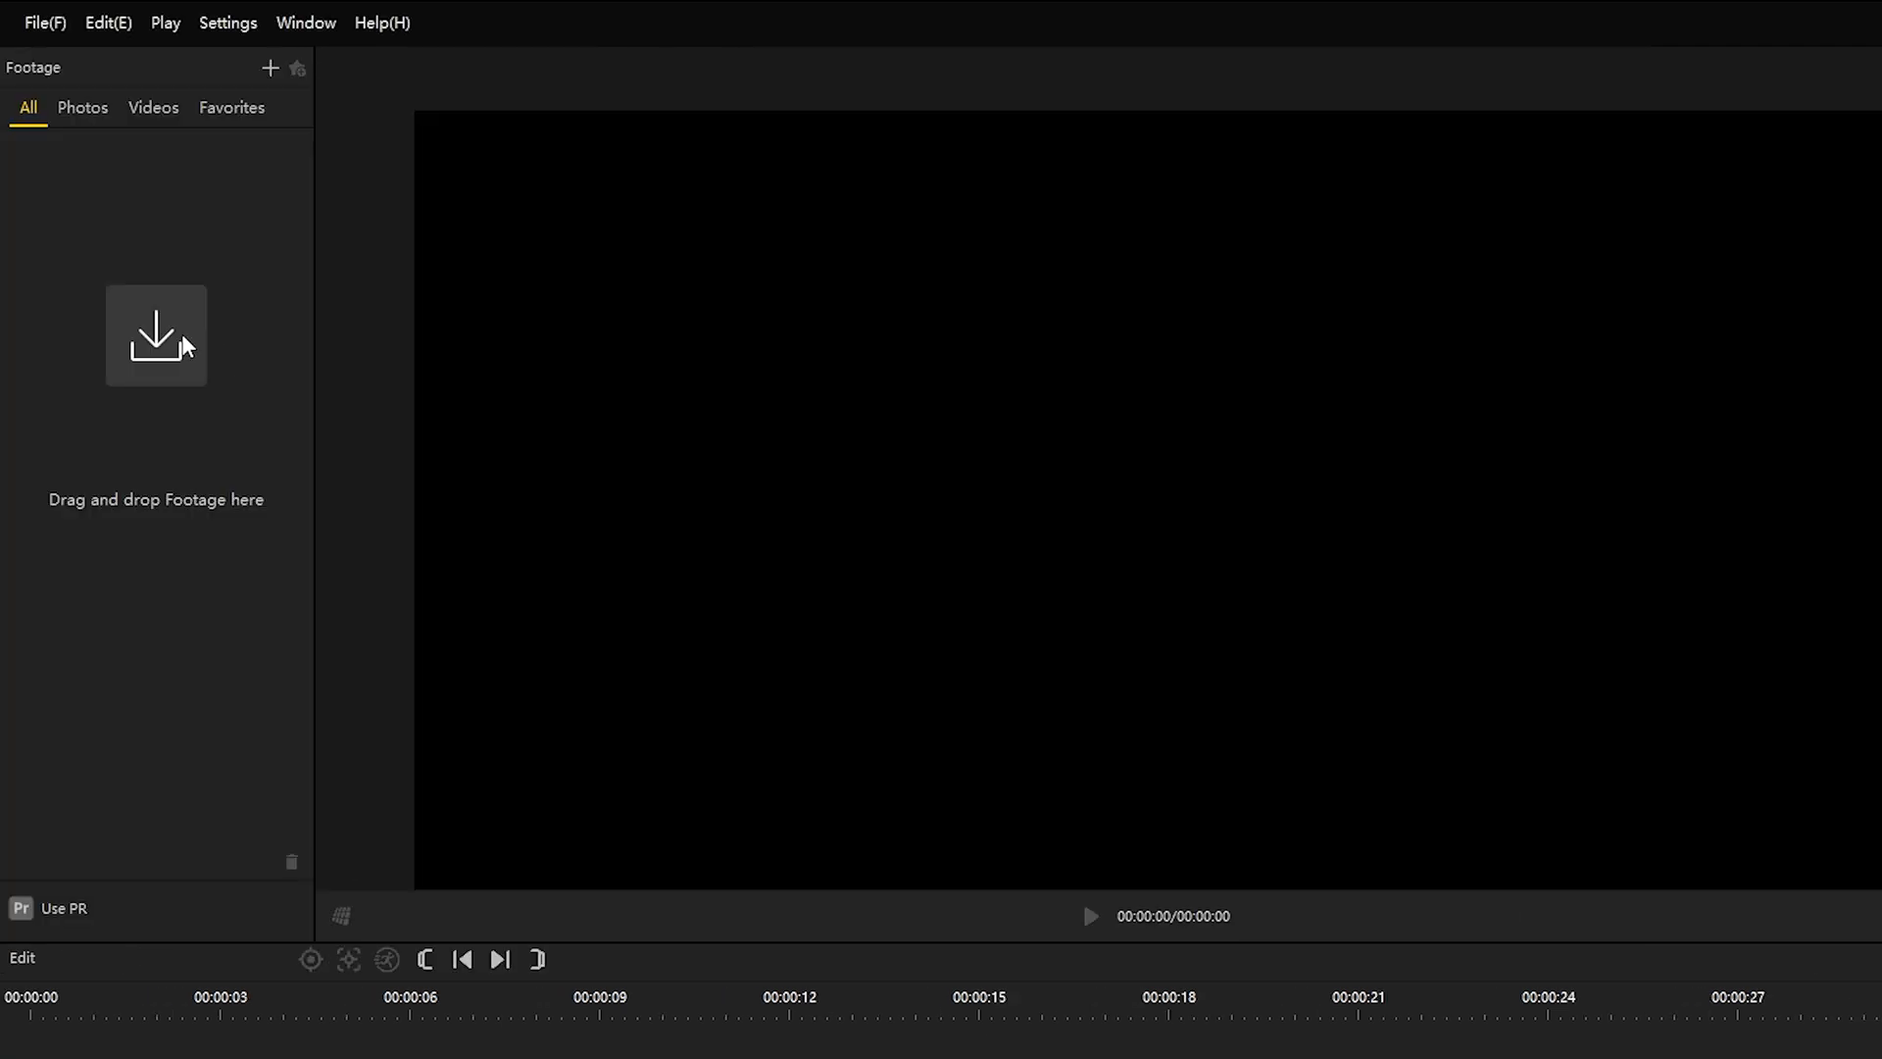
click(156, 333)
click(549, 236)
click(998, 640)
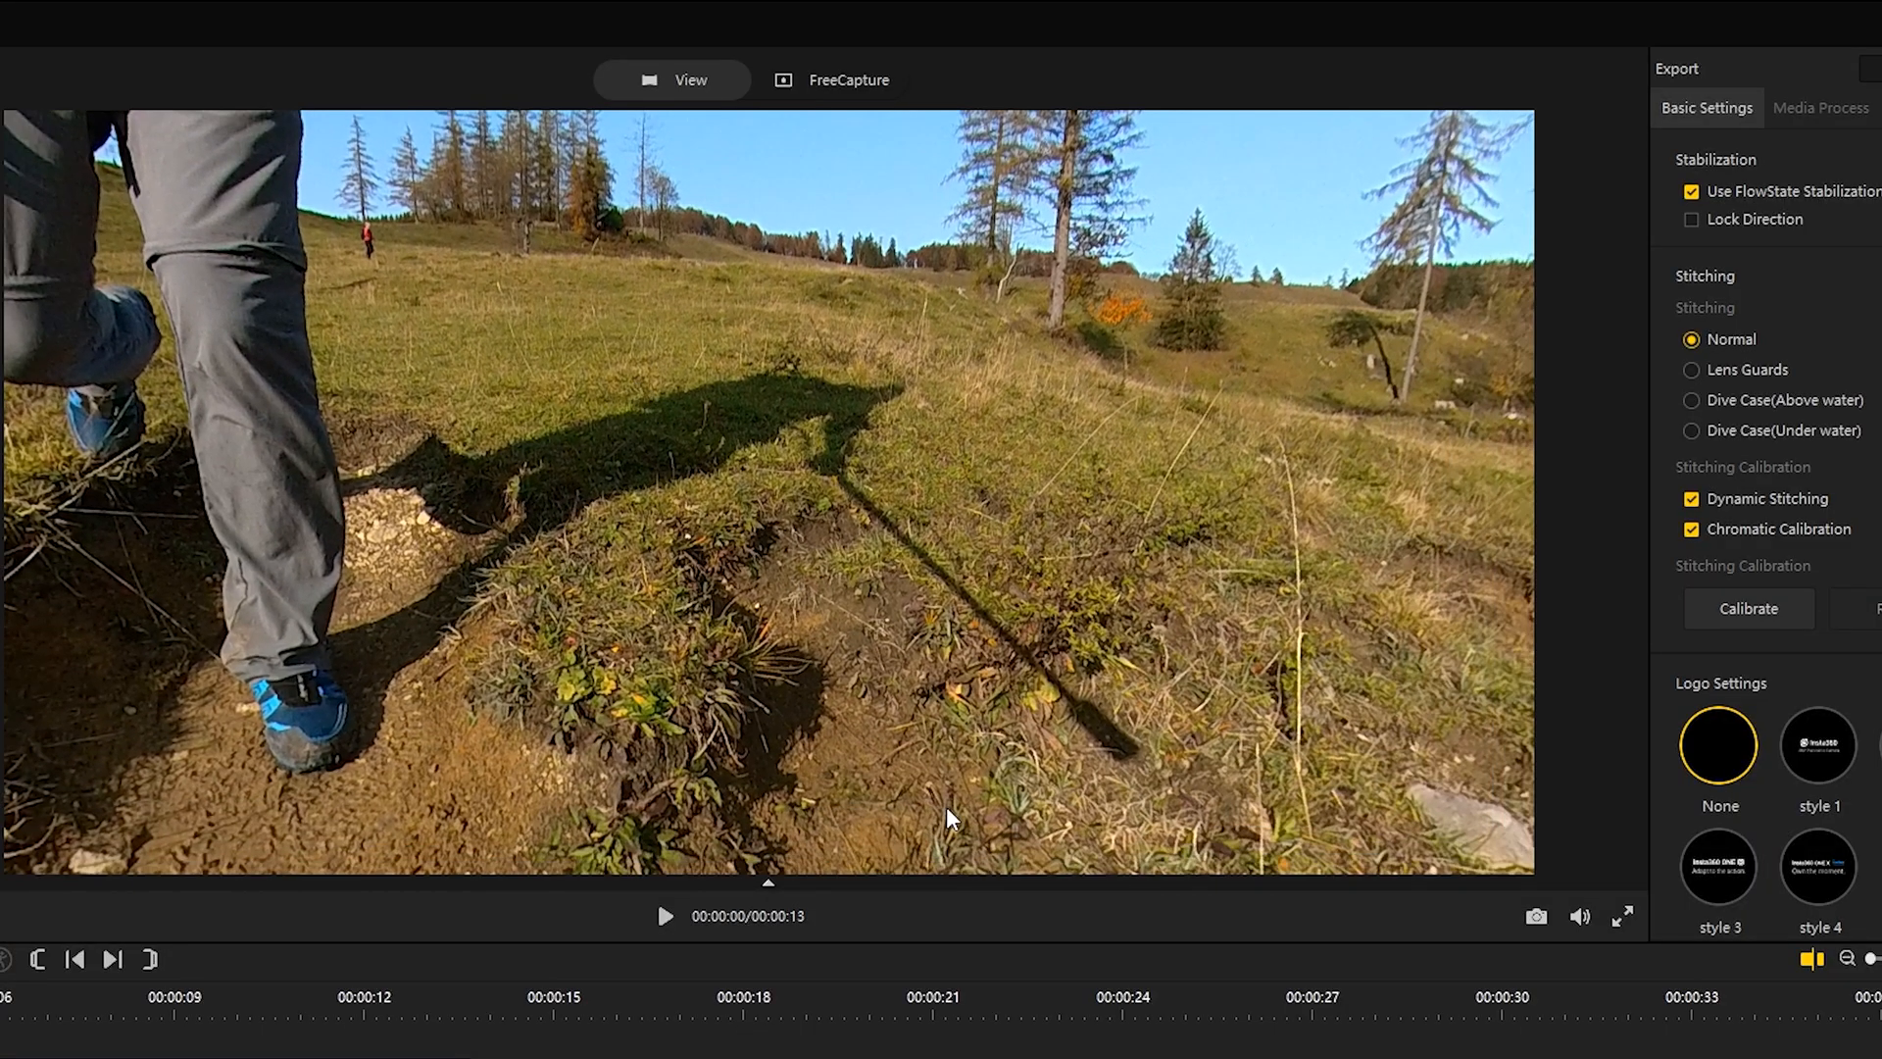
Step: Reframe the preview on the runner and enable Dynamic Stitching
drag(947, 808, 874, 670)
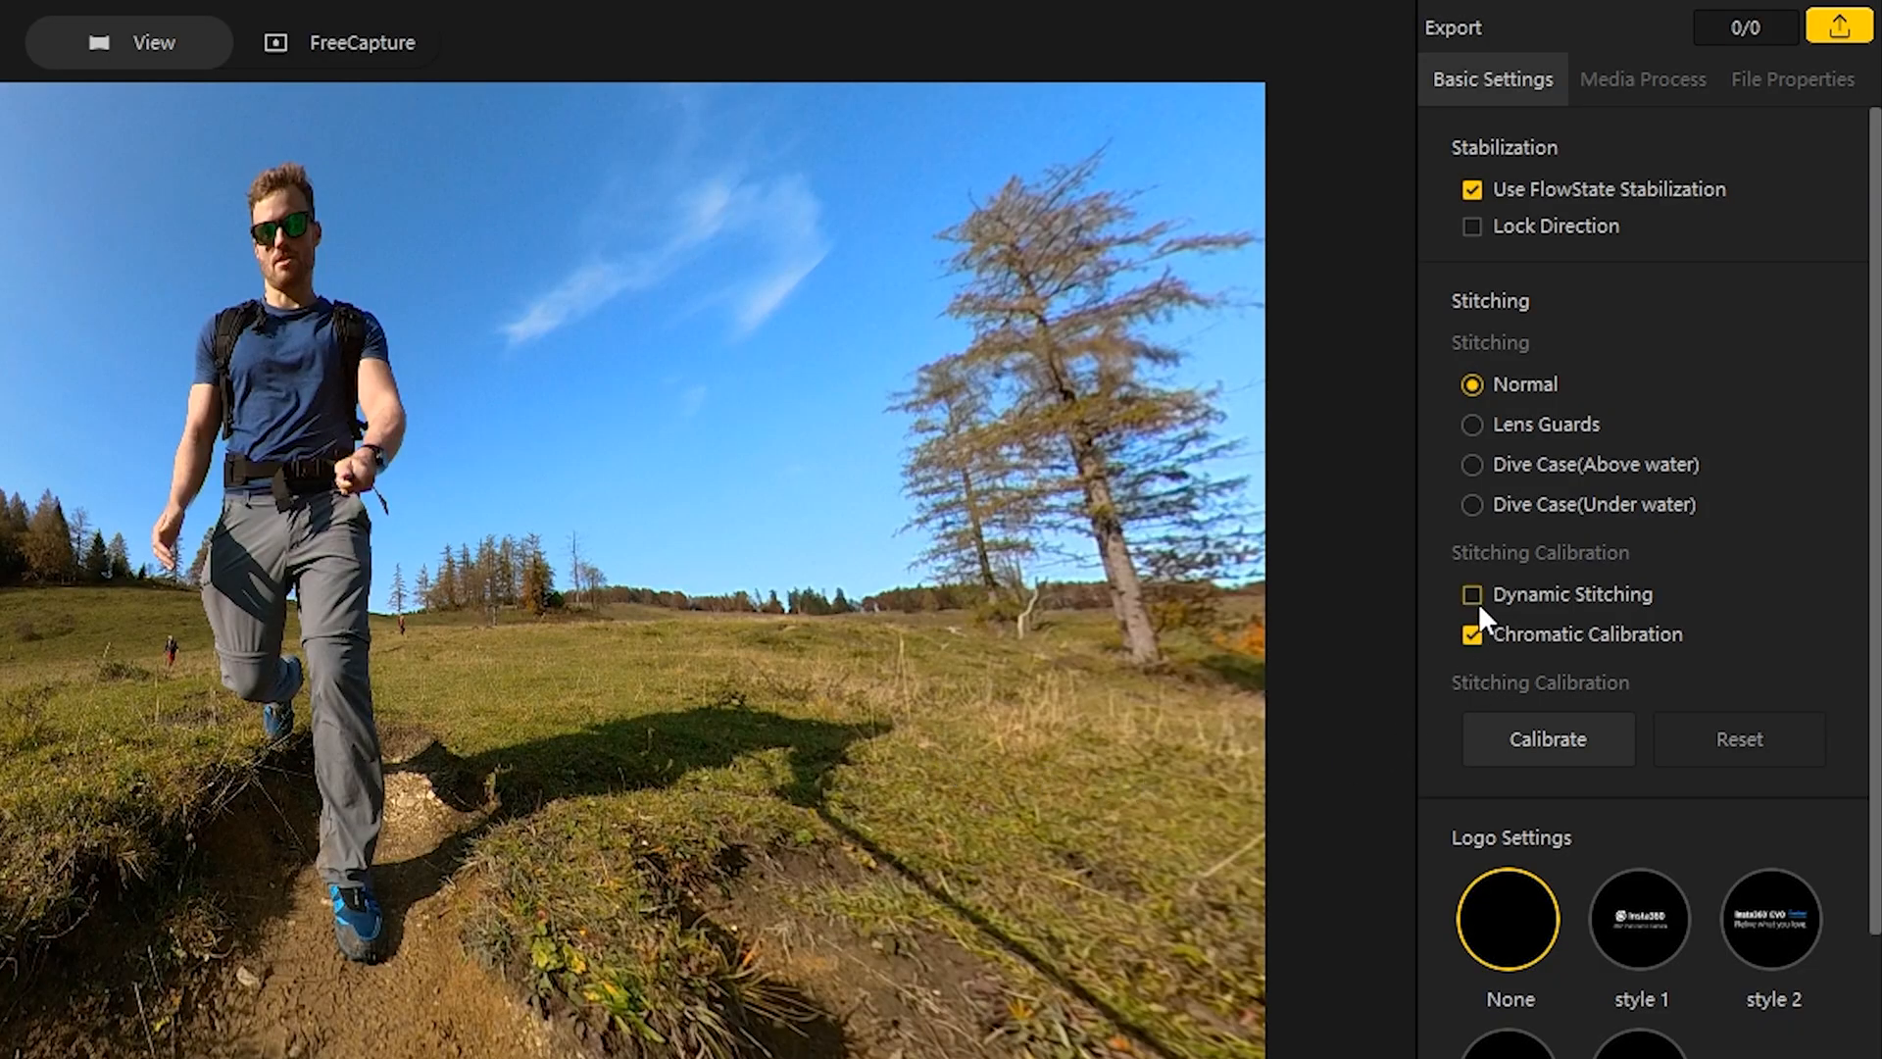
click(1472, 594)
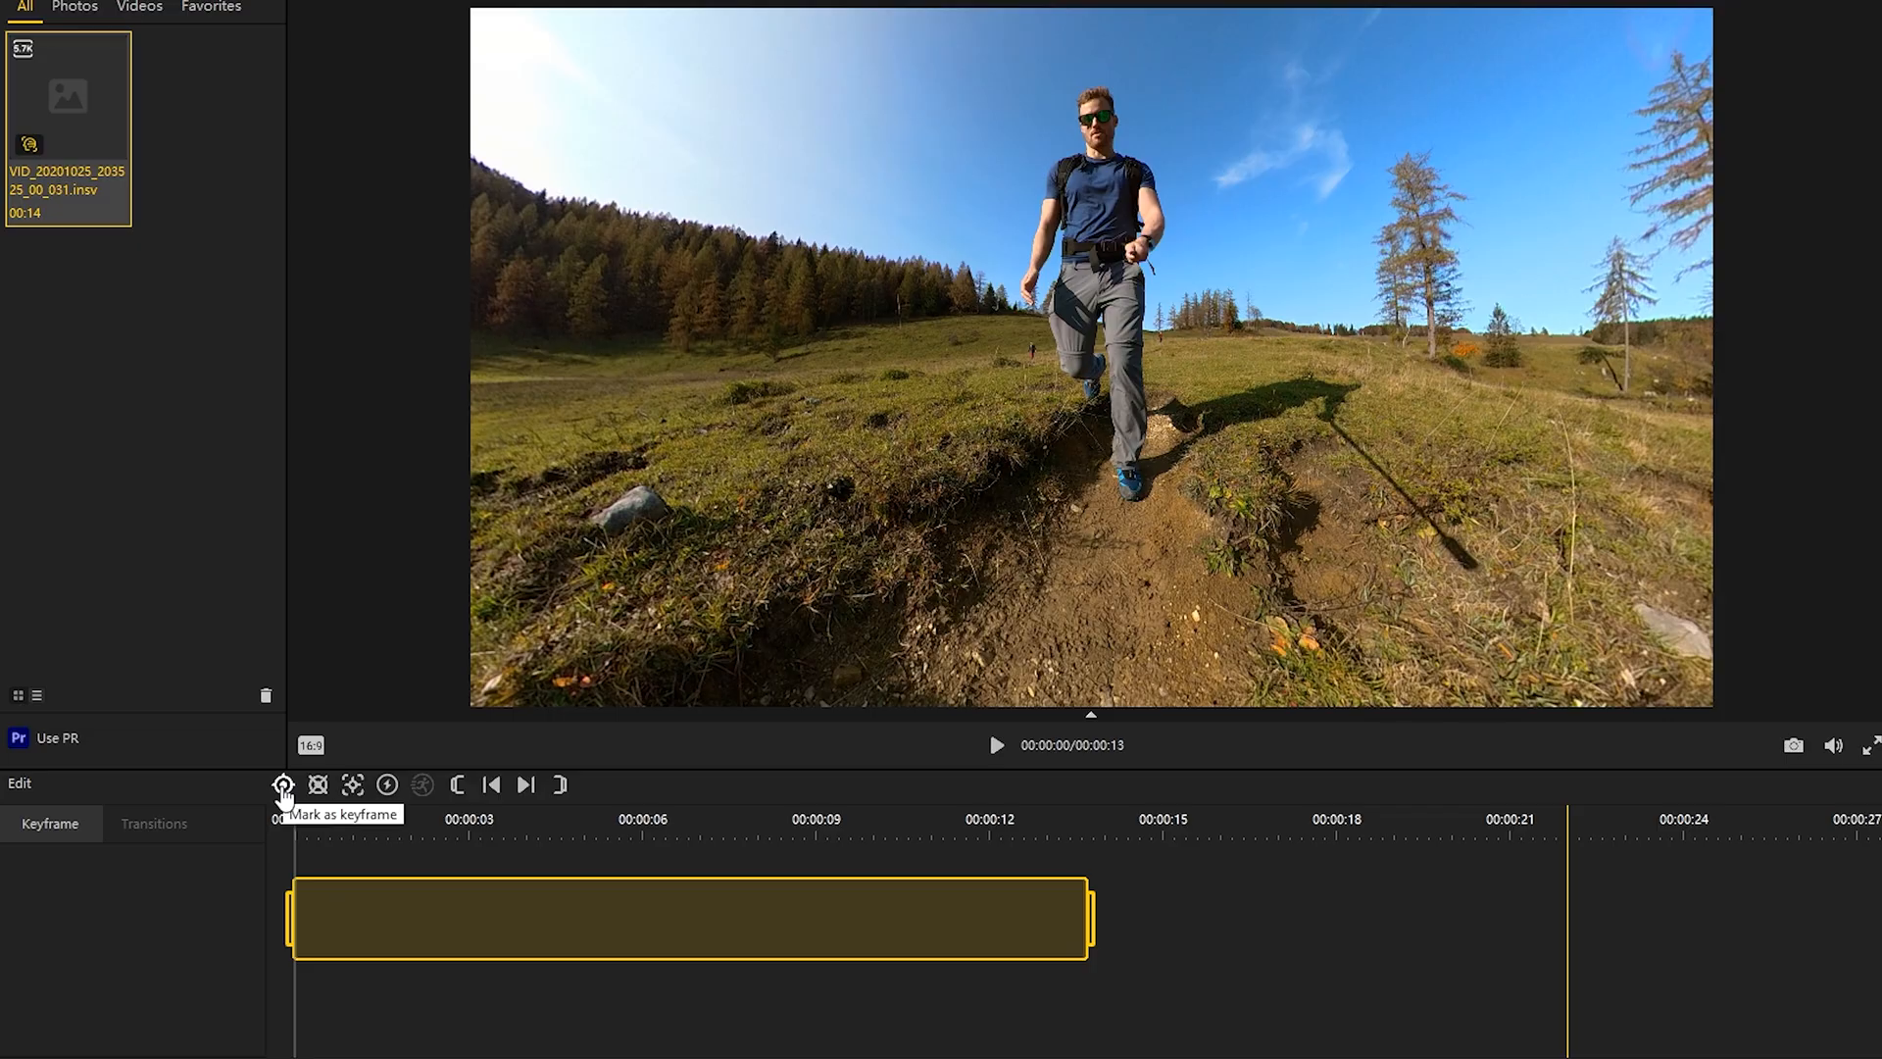
Step: Add a keyframe at the clip start and set its field of view to 115 and its distance to 0.3
click(282, 784)
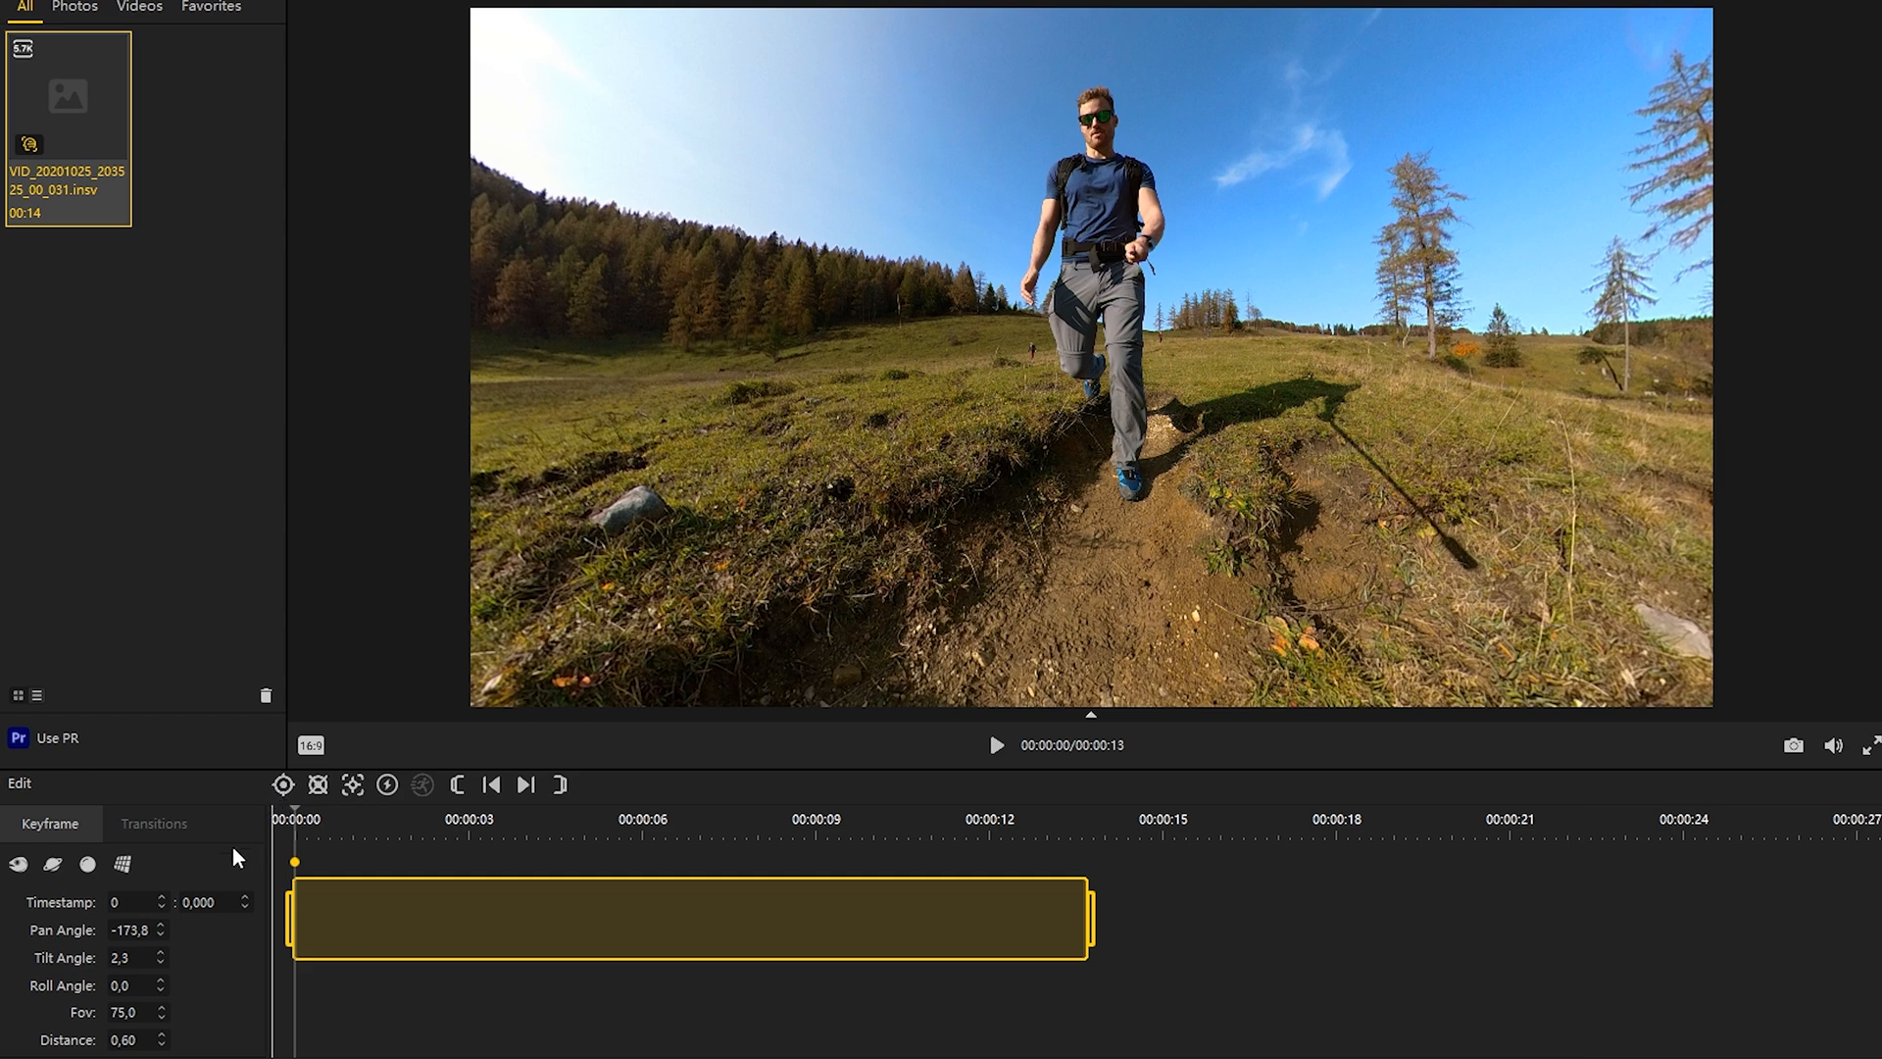
click(123, 865)
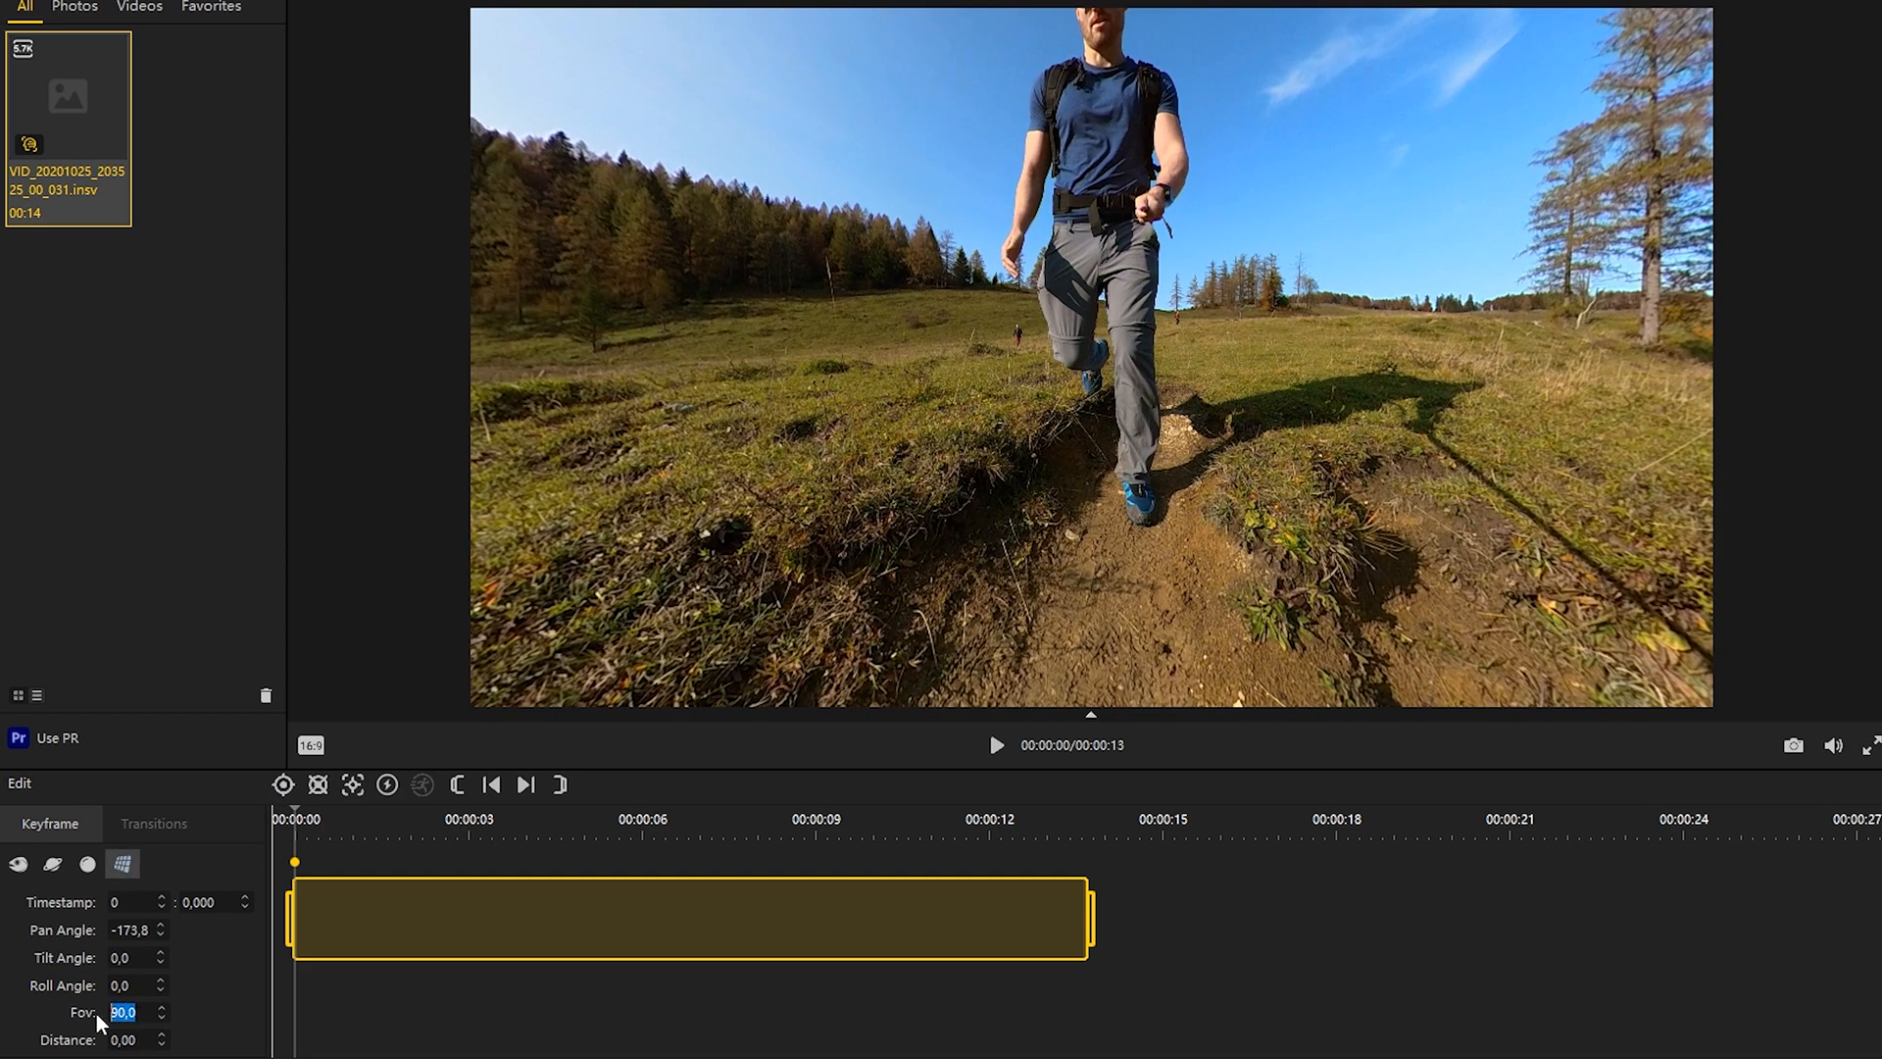
text(115)
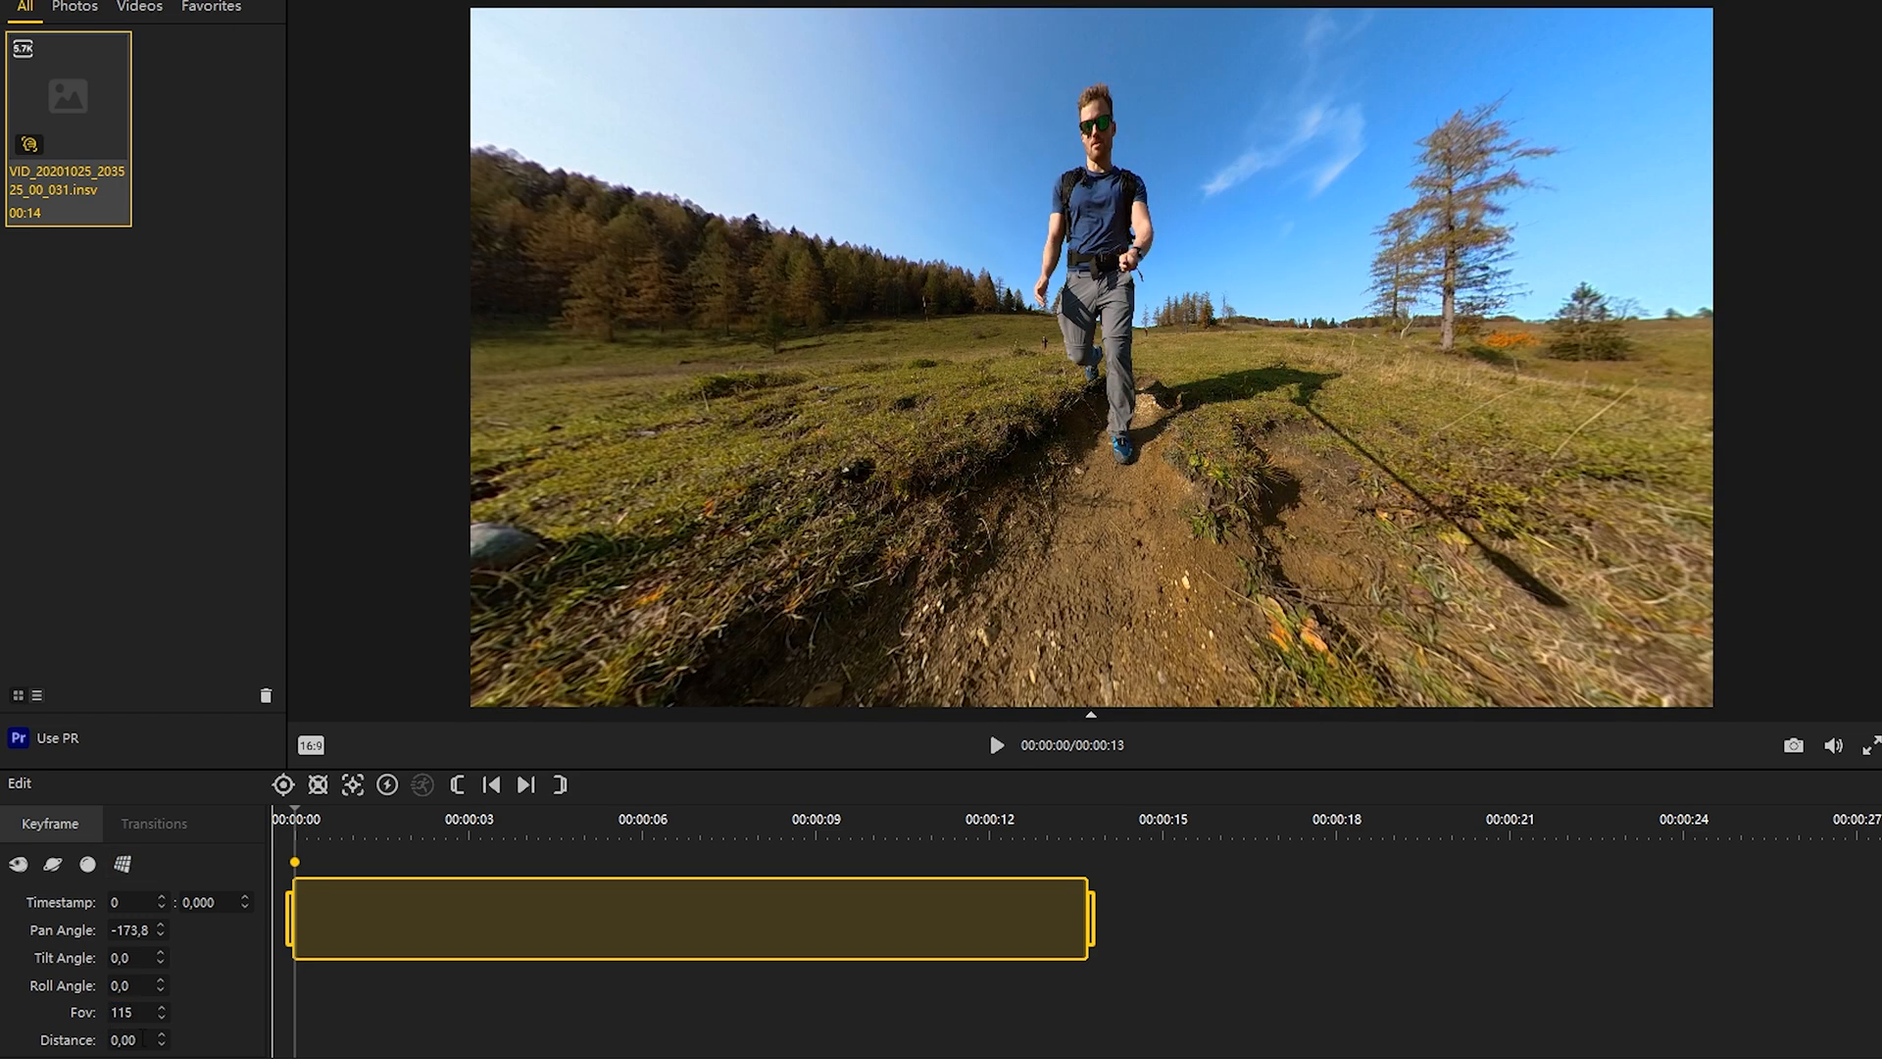
click(142, 1037)
text(0,3)
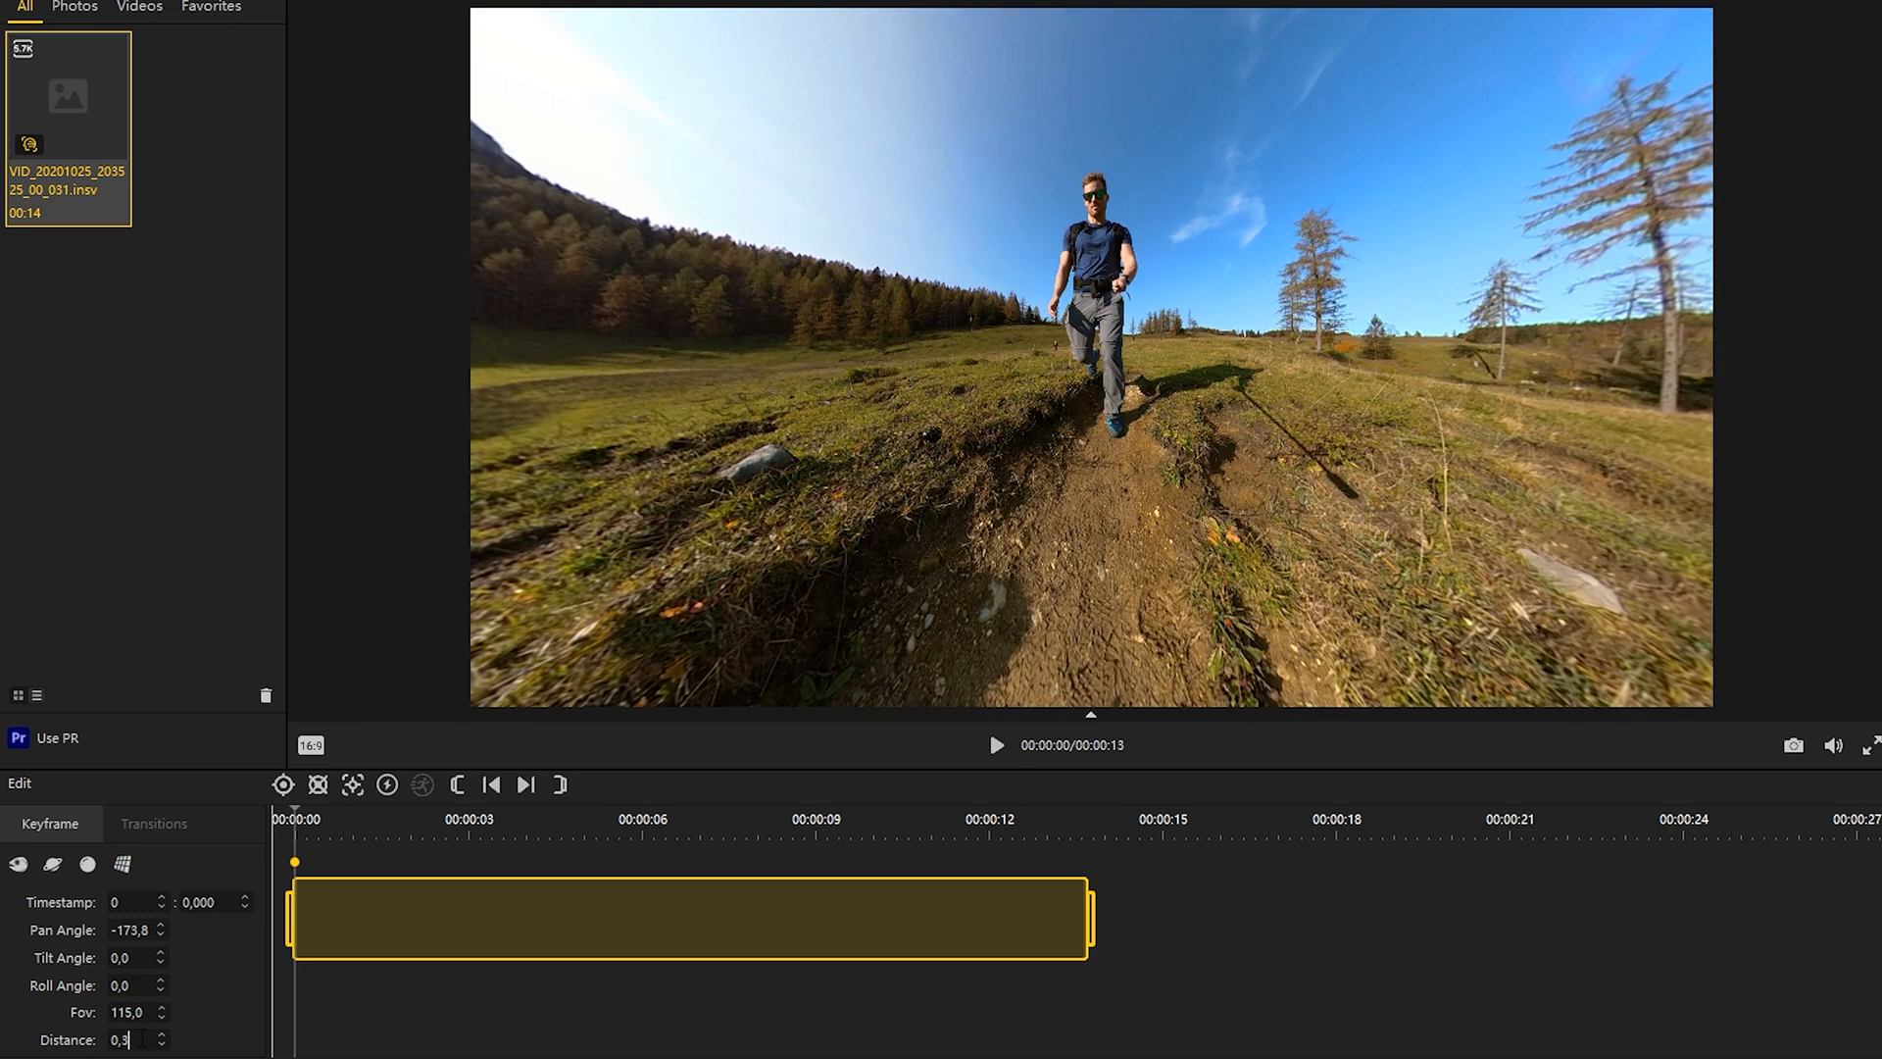
Step: Centre the starting keyframe on the runner with pan -178.1 and tilt 5.5, and roll the camera to -16
drag(1118, 334, 1069, 388)
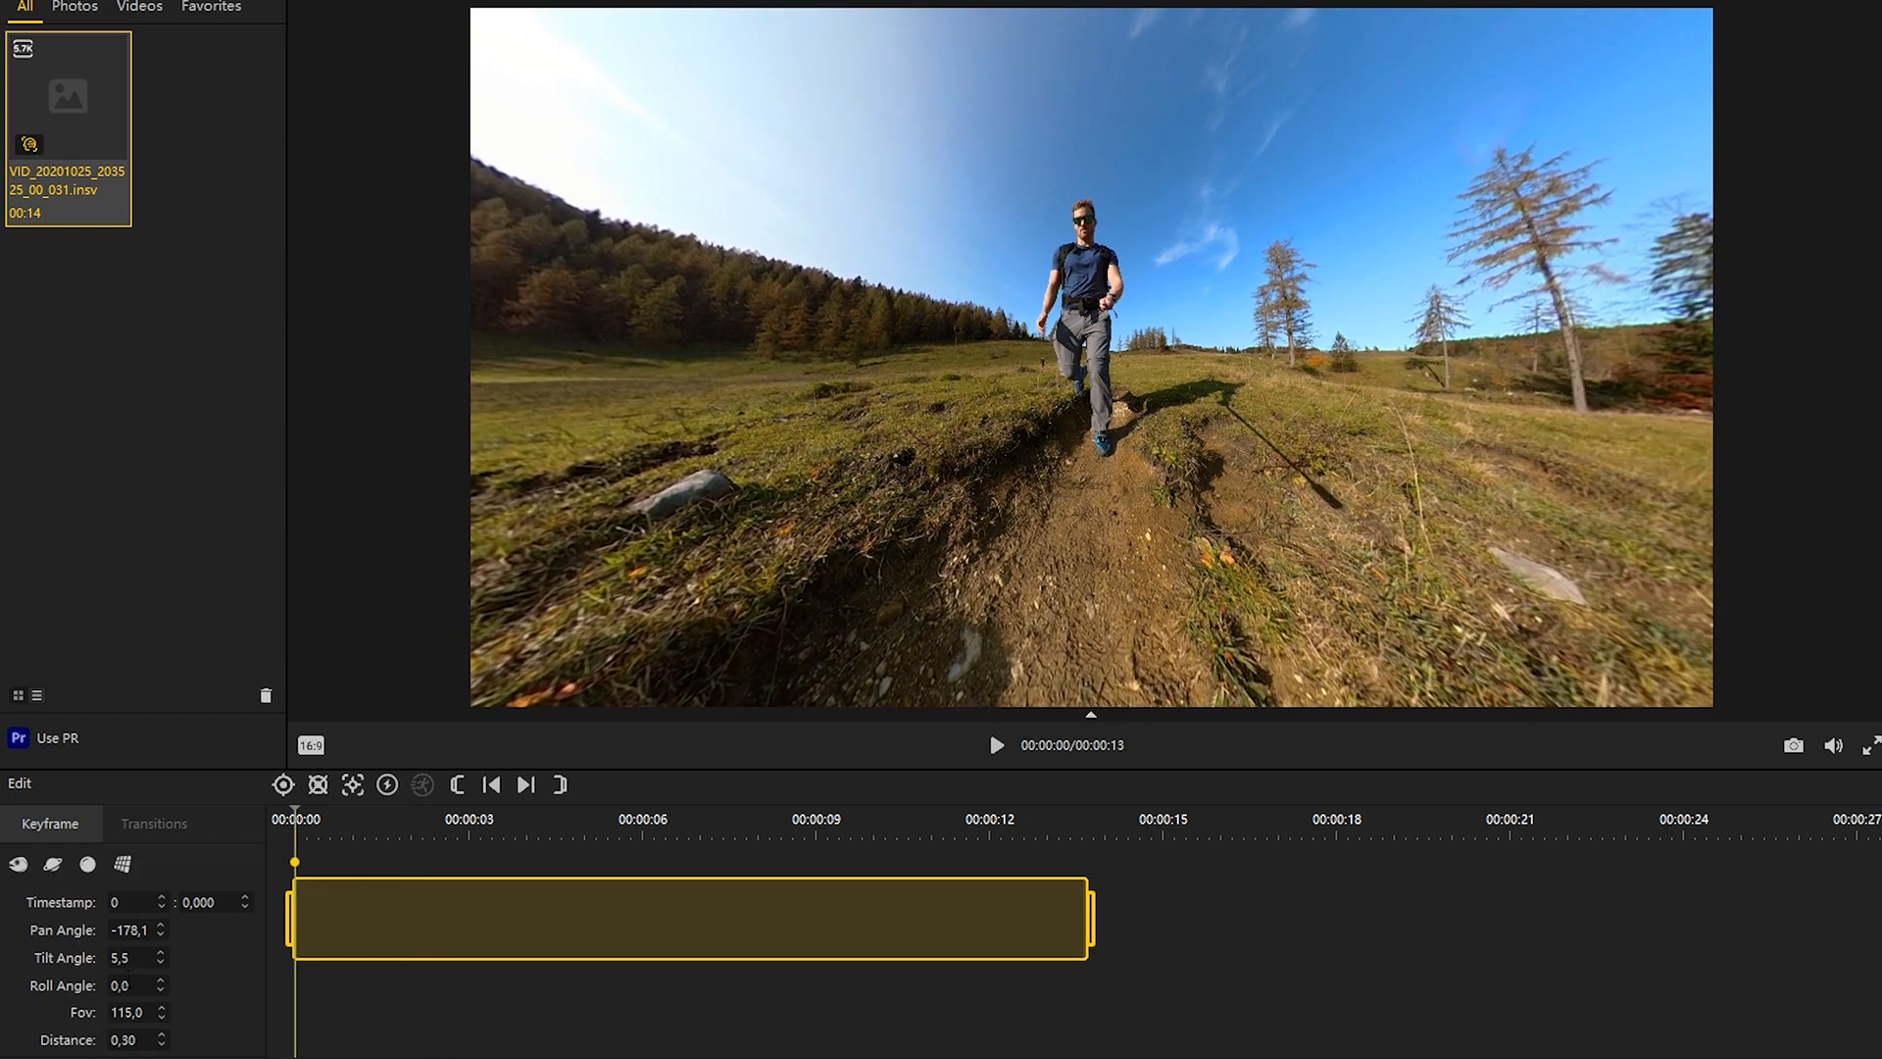
scroll(143, 986, down, 13)
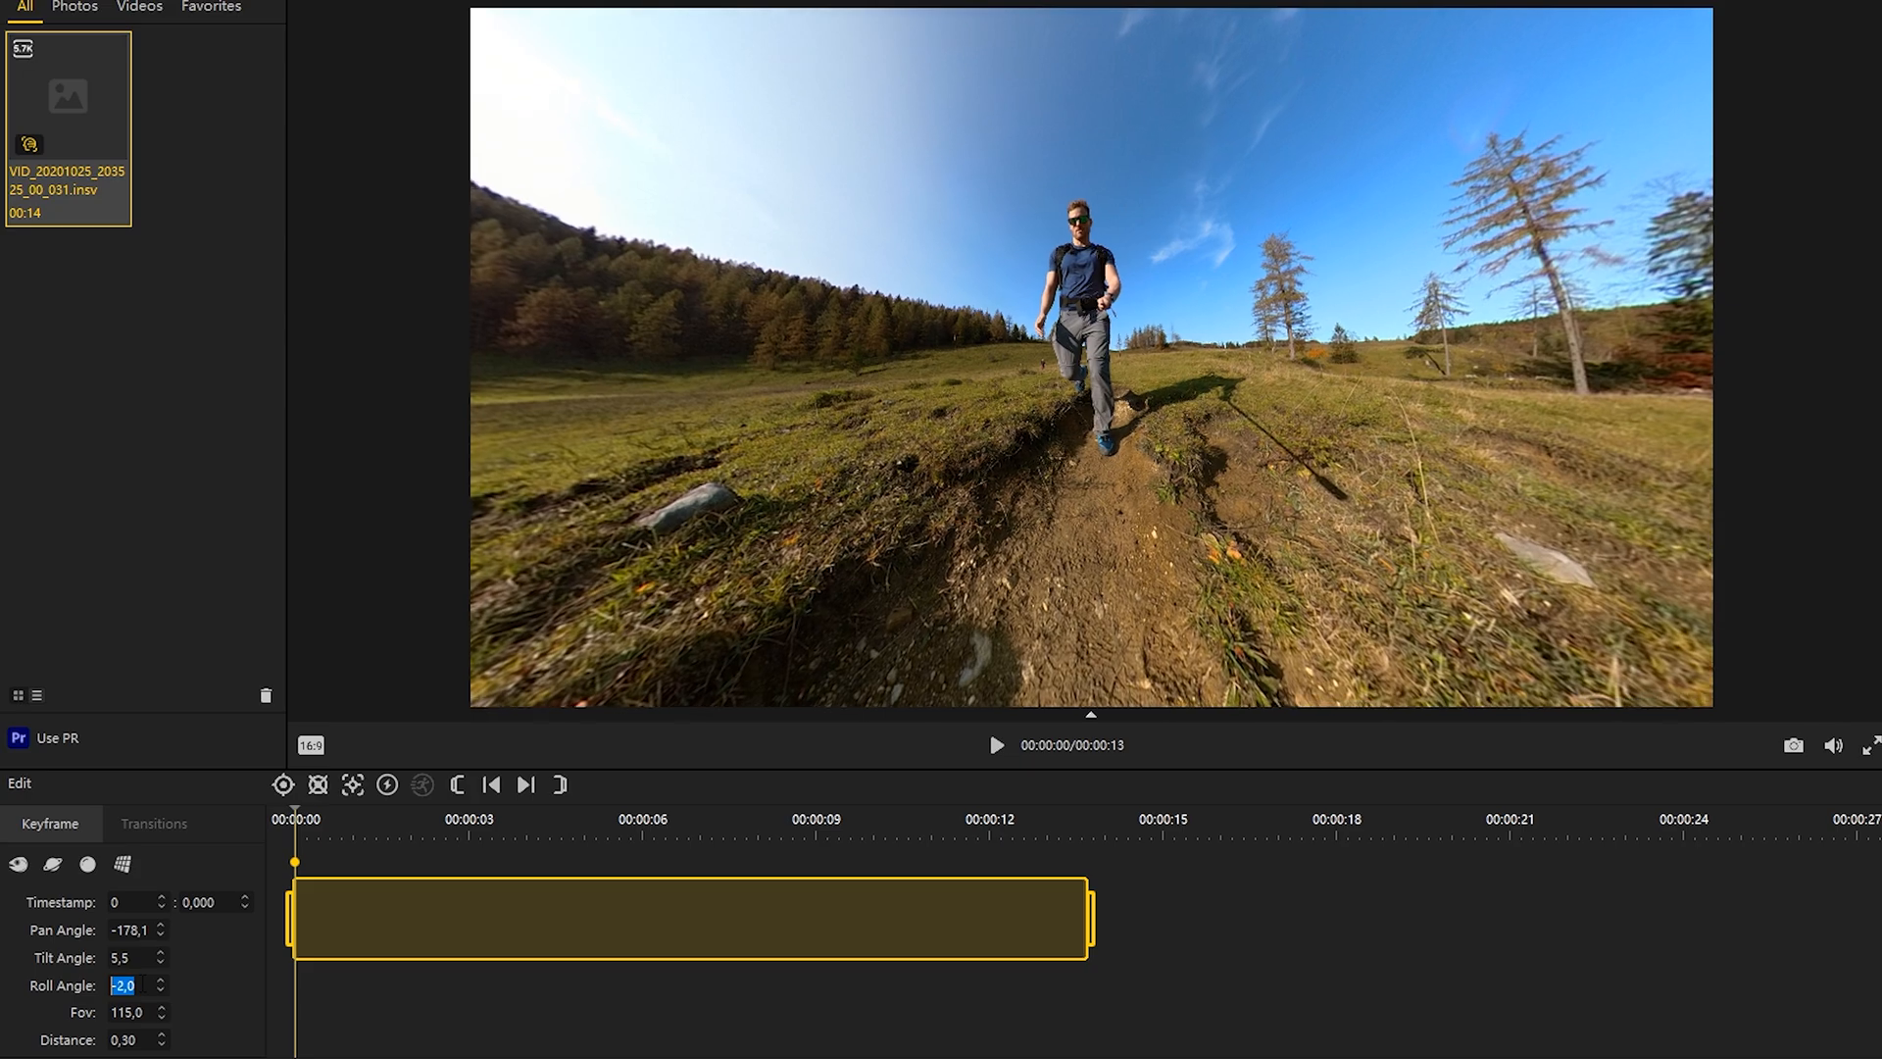
scroll(143, 985, down, 3)
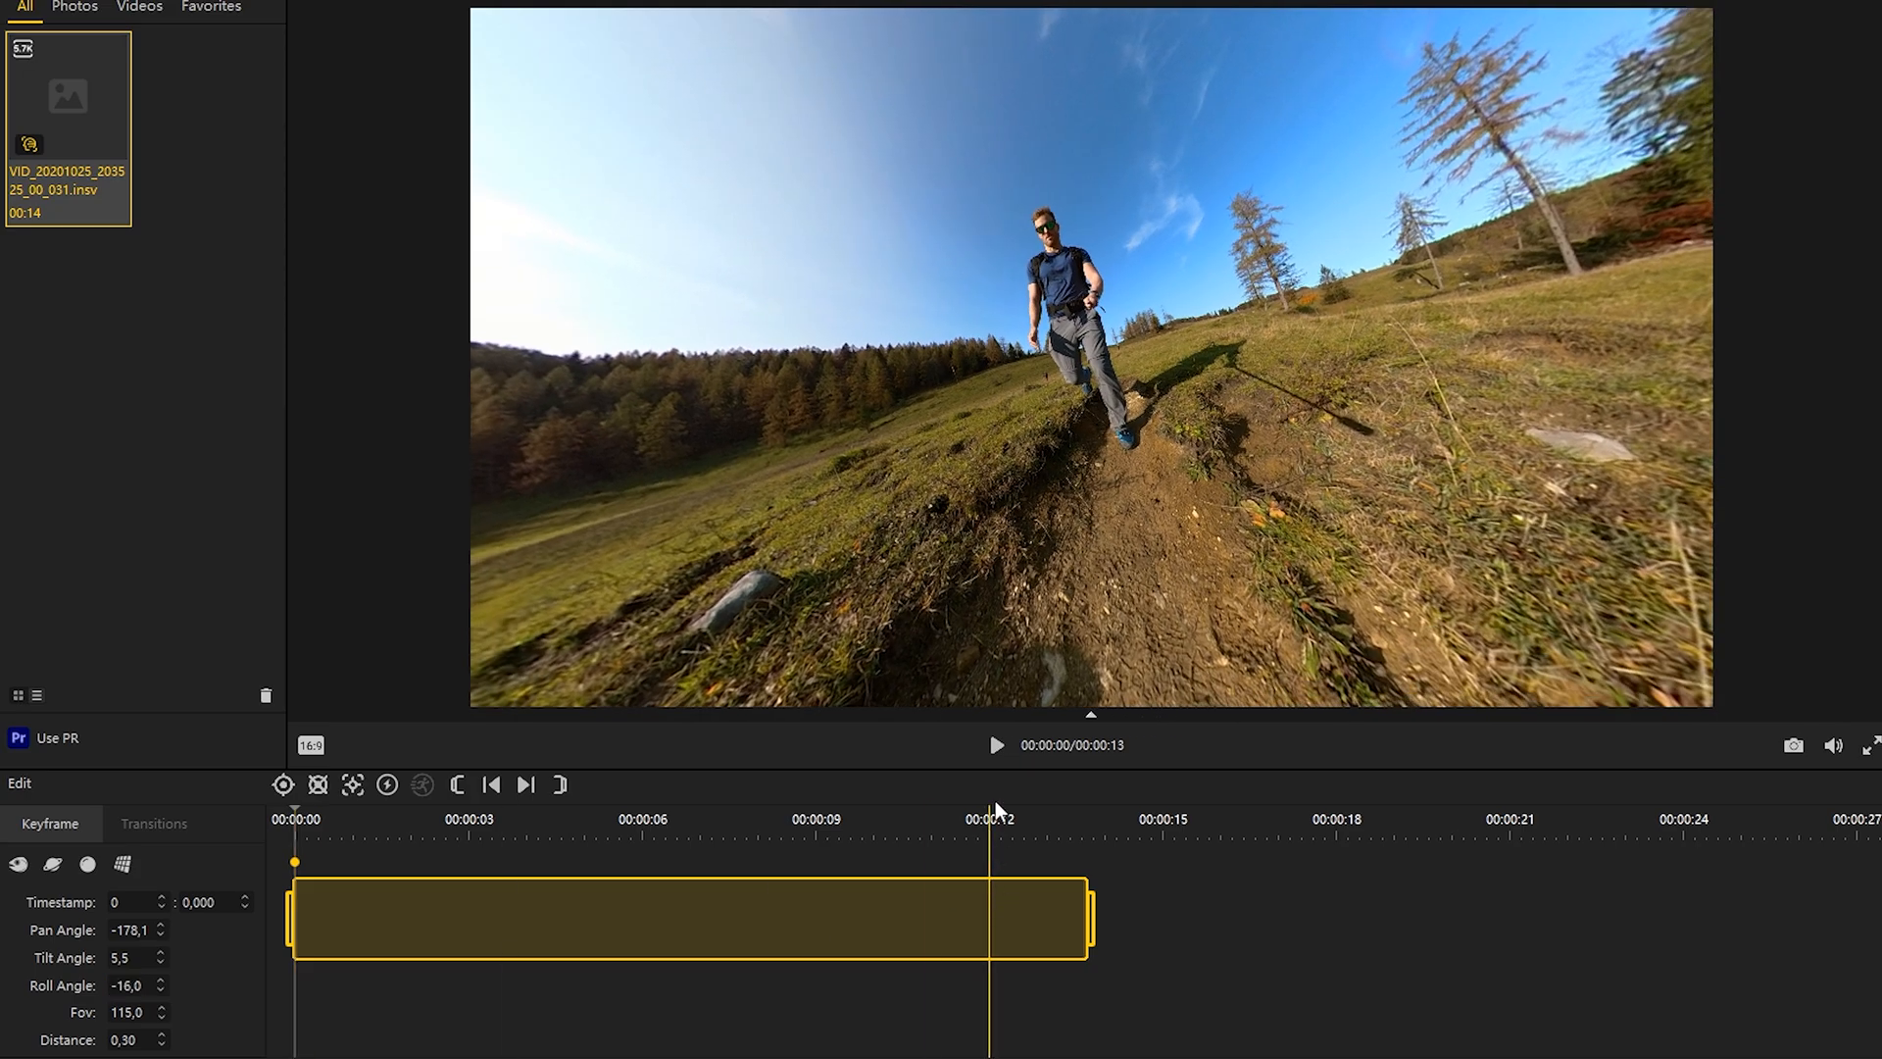
Step: Add keyframes at about 1.9 seconds with an adjusted roll and at about 3.7 seconds with the view turned to a new direction
click(995, 747)
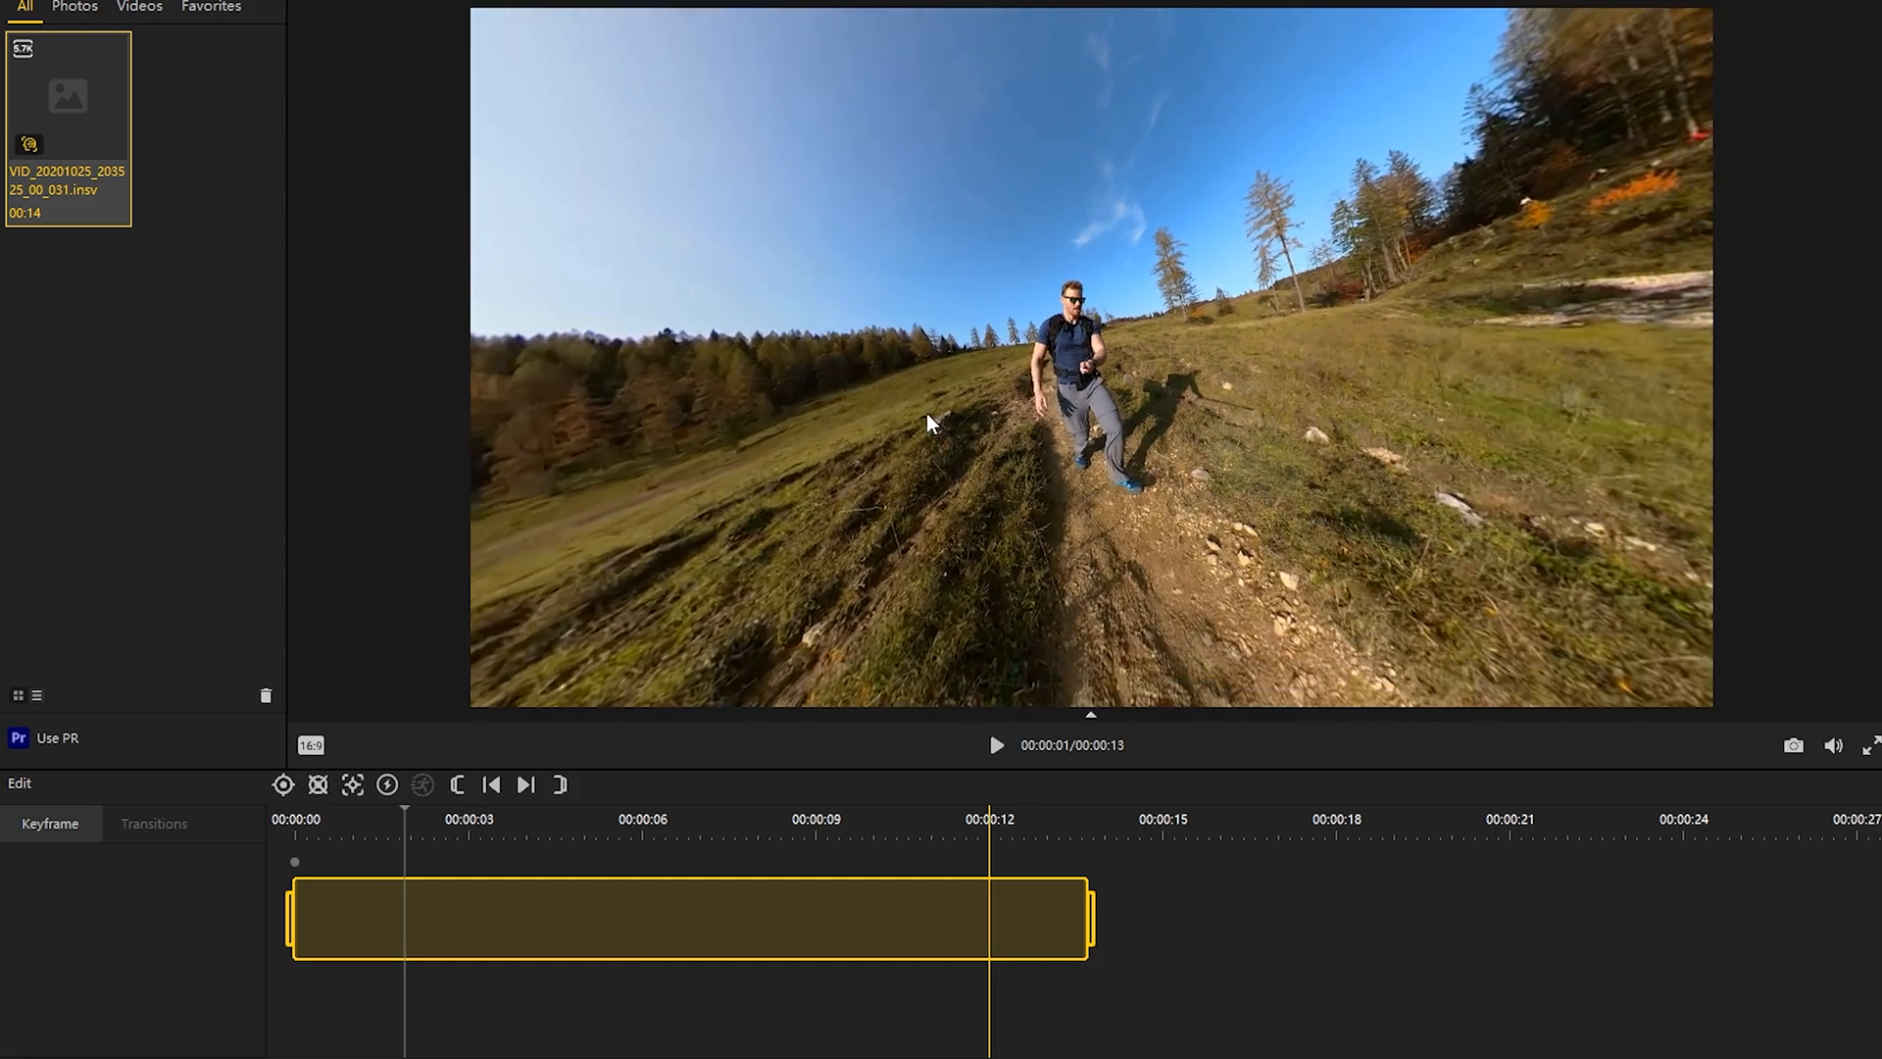
click(283, 784)
scroll(138, 985, up, 20)
click(996, 745)
Step: Add keyframes at about 6.4 and 8.3 seconds, adjusting the camera roll at both and turning the view at the second
click(995, 745)
drag(873, 387, 1078, 491)
click(283, 784)
click(996, 745)
click(996, 745)
click(283, 785)
scroll(133, 985, up, 15)
Step: Add a keyframe at about 11.1 seconds with the view reframed and the camera rolled the opposite way
click(996, 745)
click(996, 744)
drag(971, 462, 917, 507)
click(283, 785)
scroll(133, 985, up, 15)
click(996, 745)
click(995, 744)
drag(882, 314, 1078, 451)
click(283, 784)
scroll(133, 985, down, 20)
Step: Apply the Fade-In Fade-Out transition to the segments between the keyframes and play the clip from the start
click(295, 862)
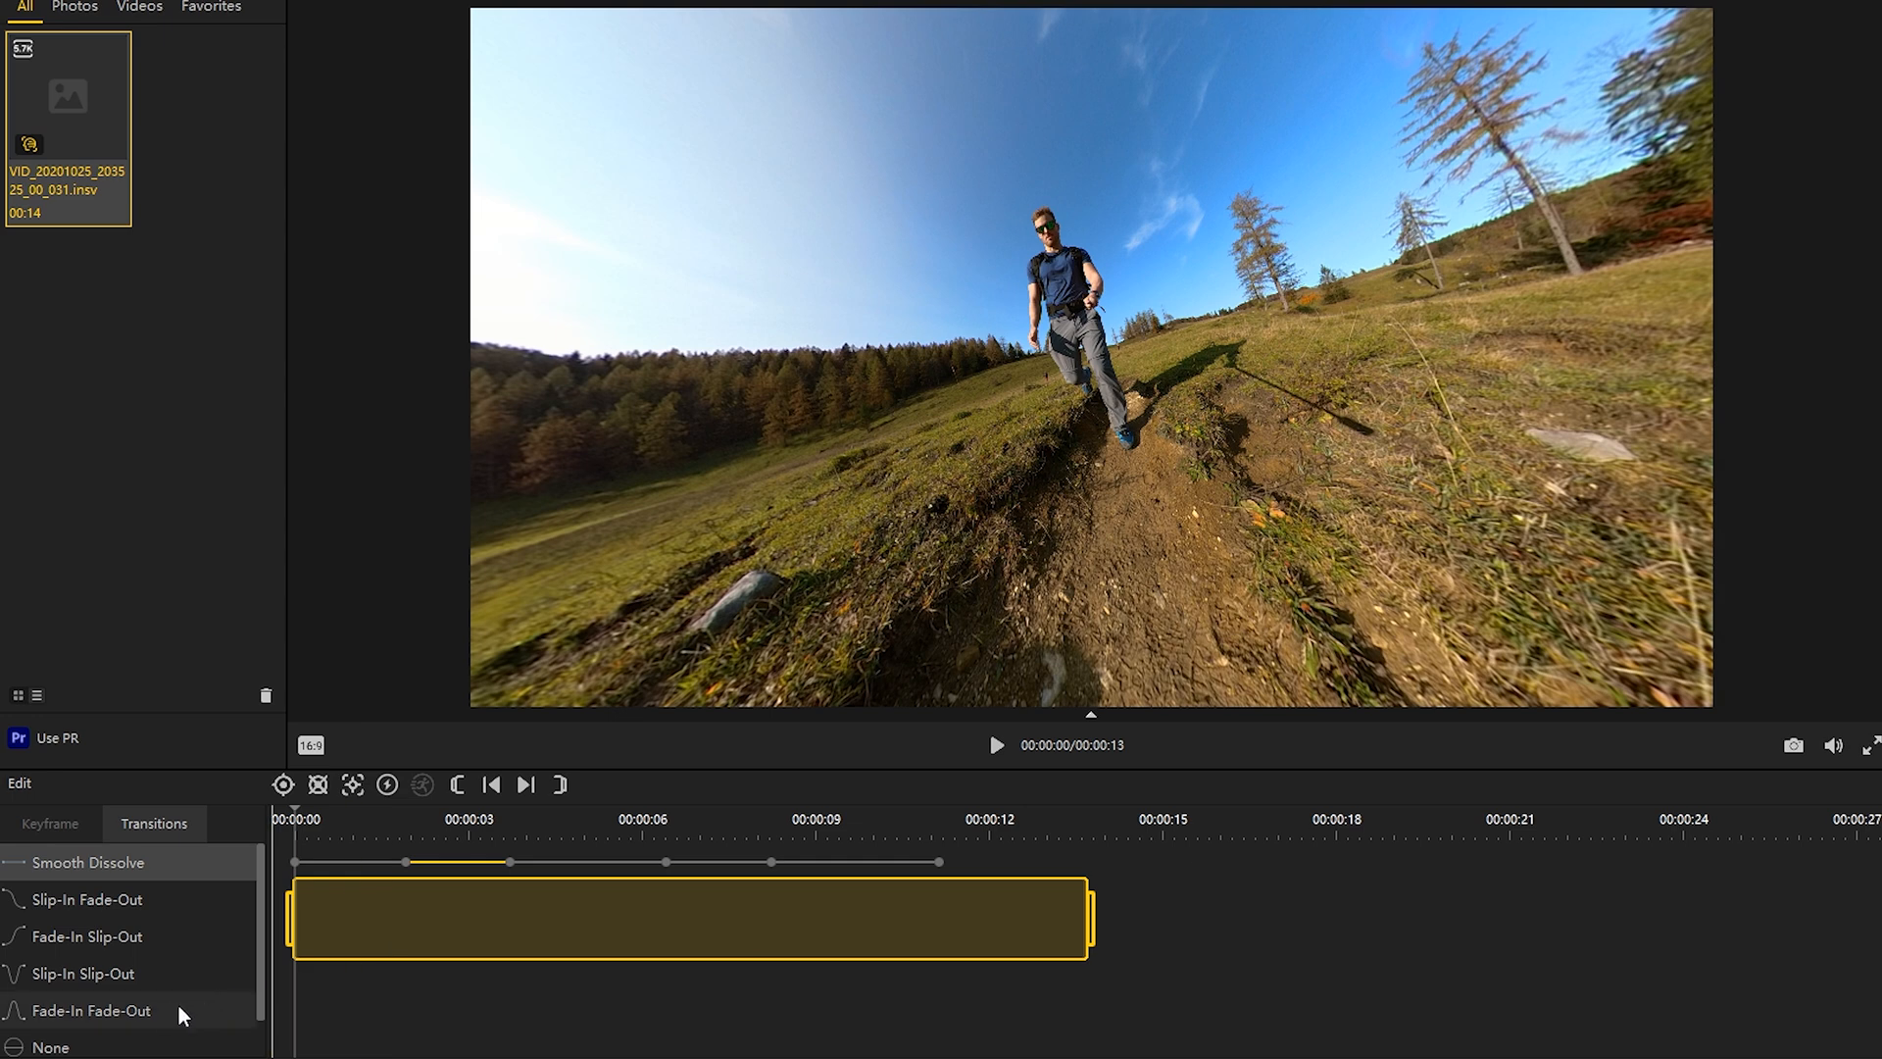
click(583, 864)
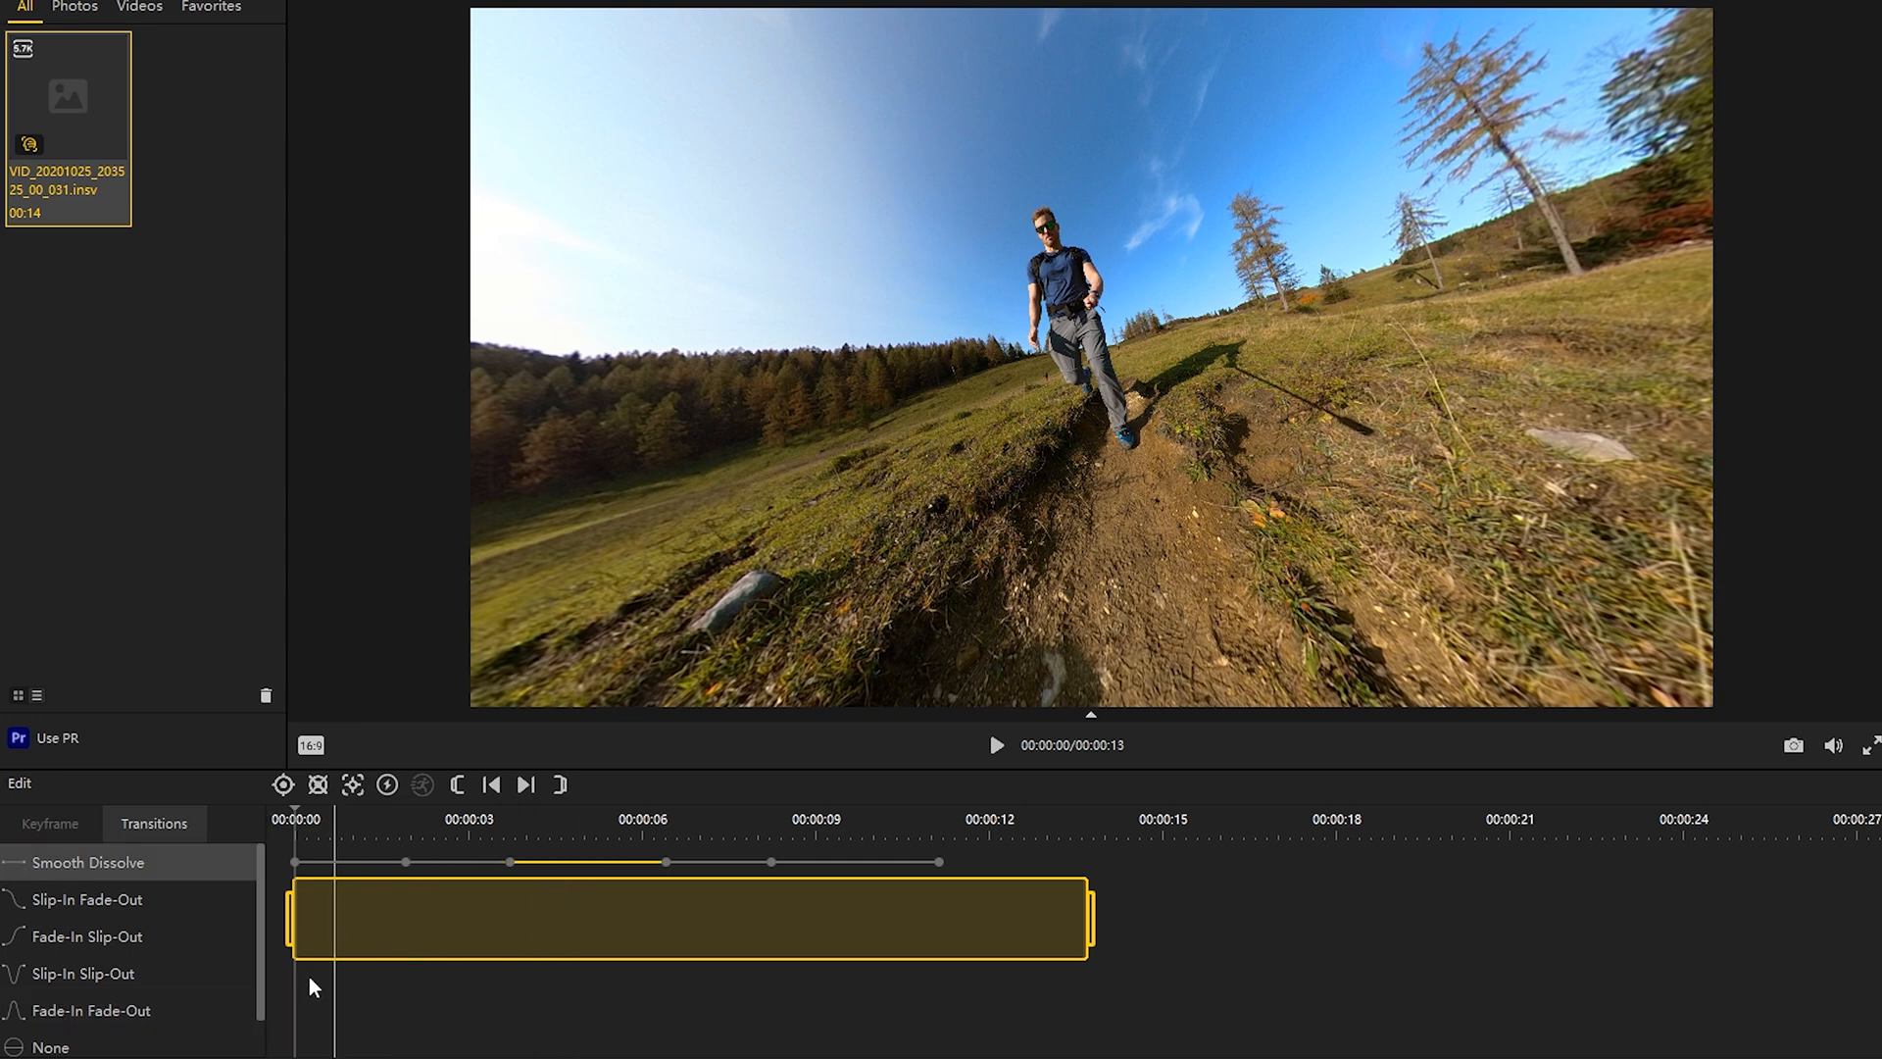
click(703, 865)
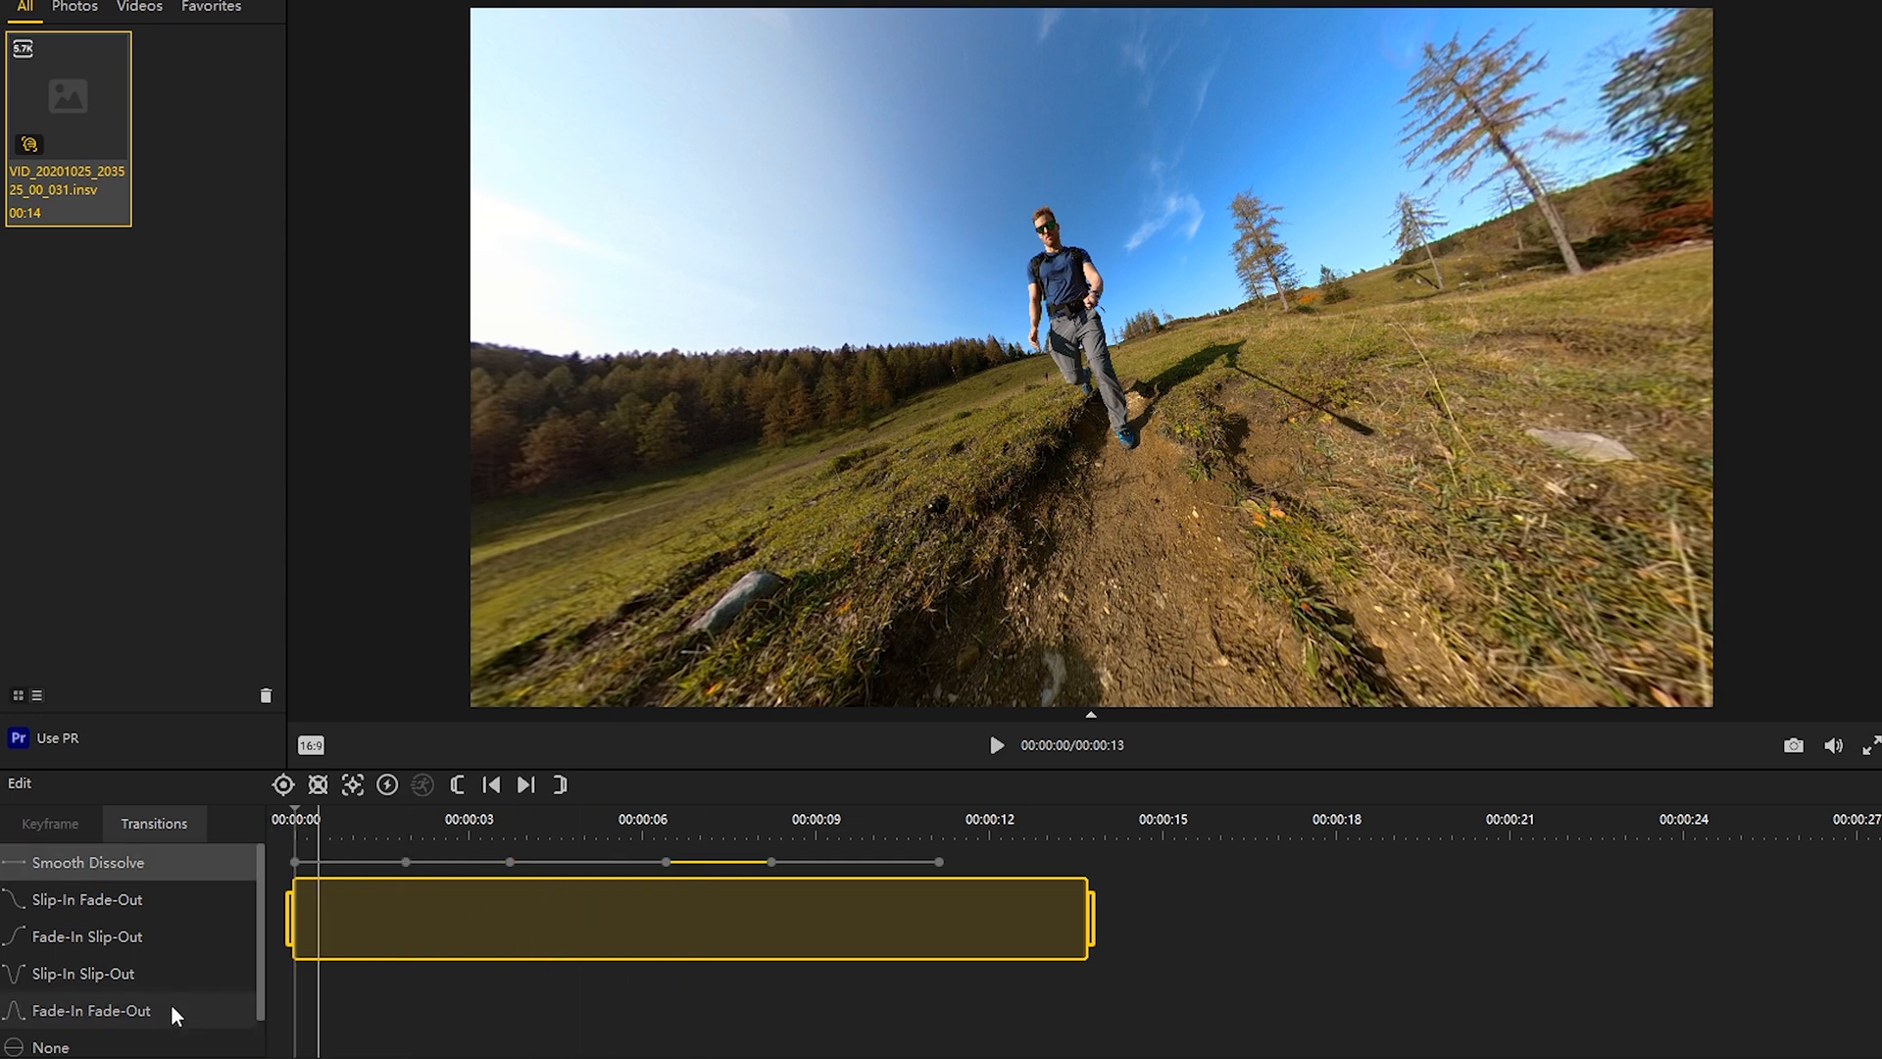
click(790, 867)
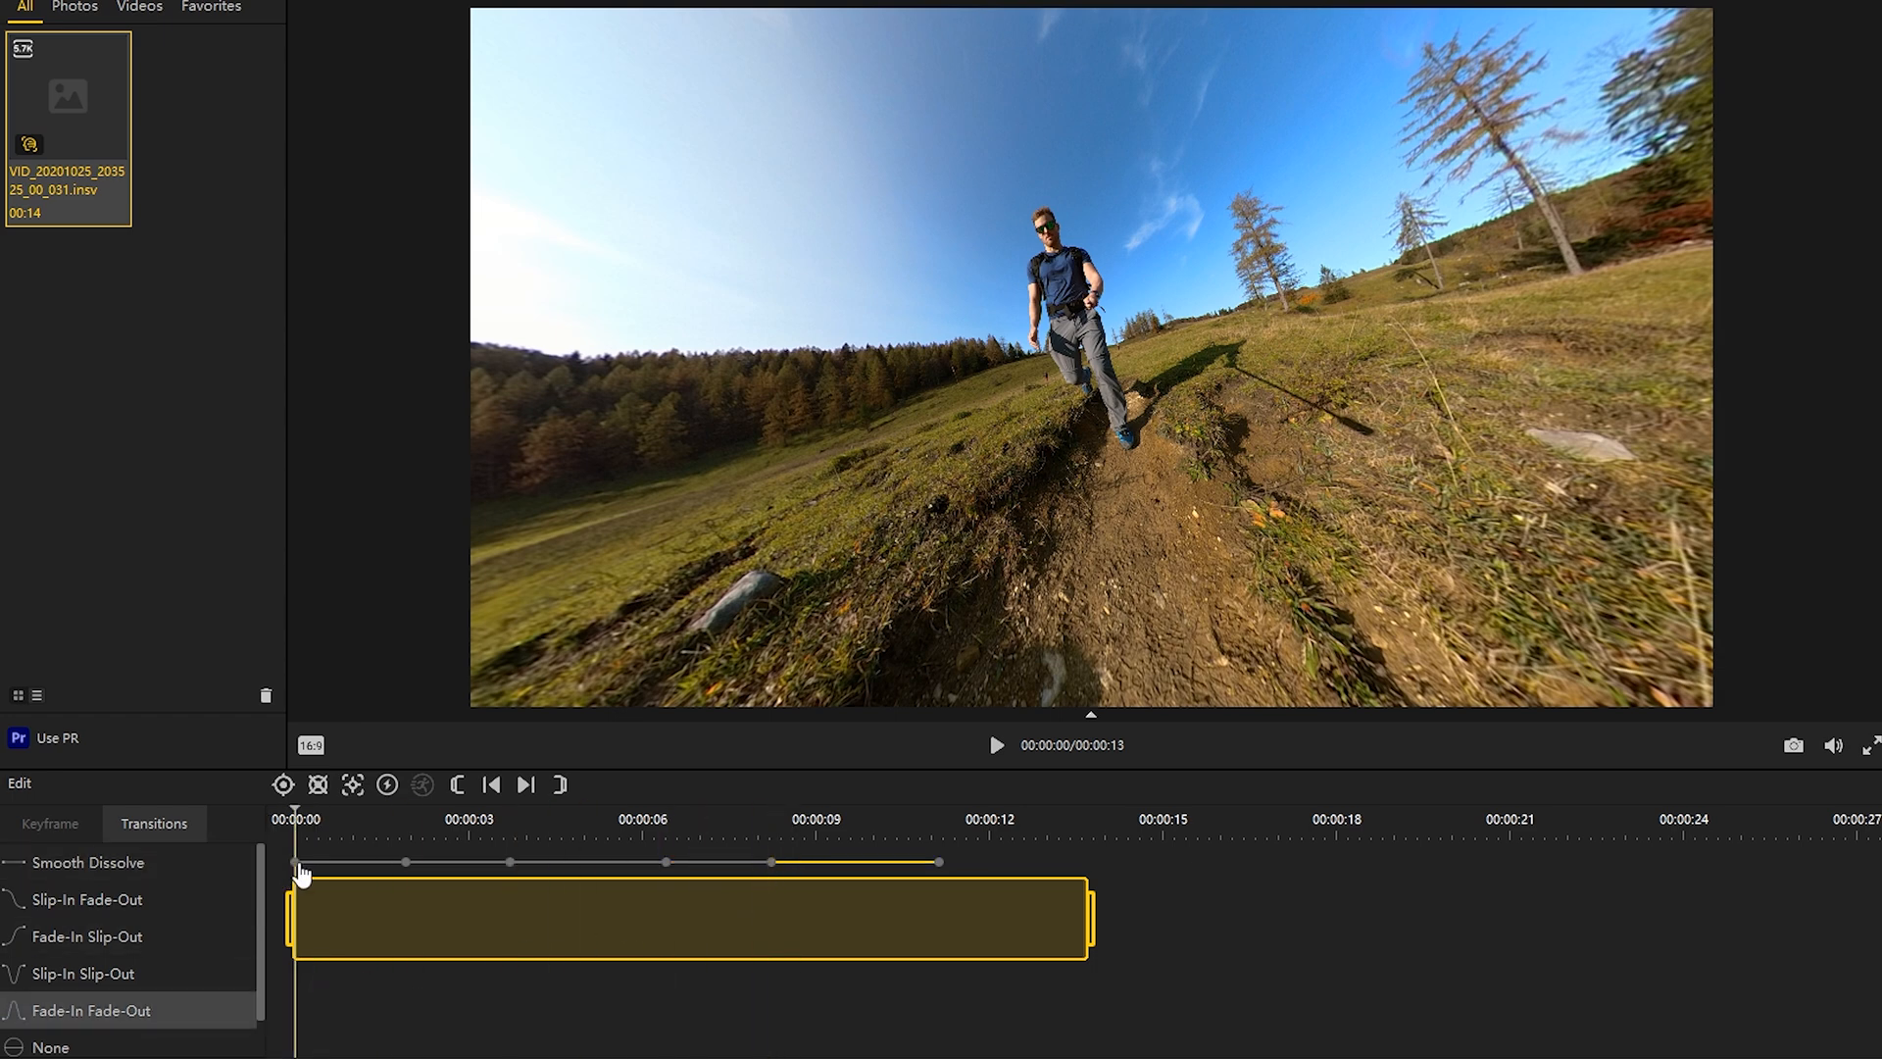
click(298, 865)
click(996, 745)
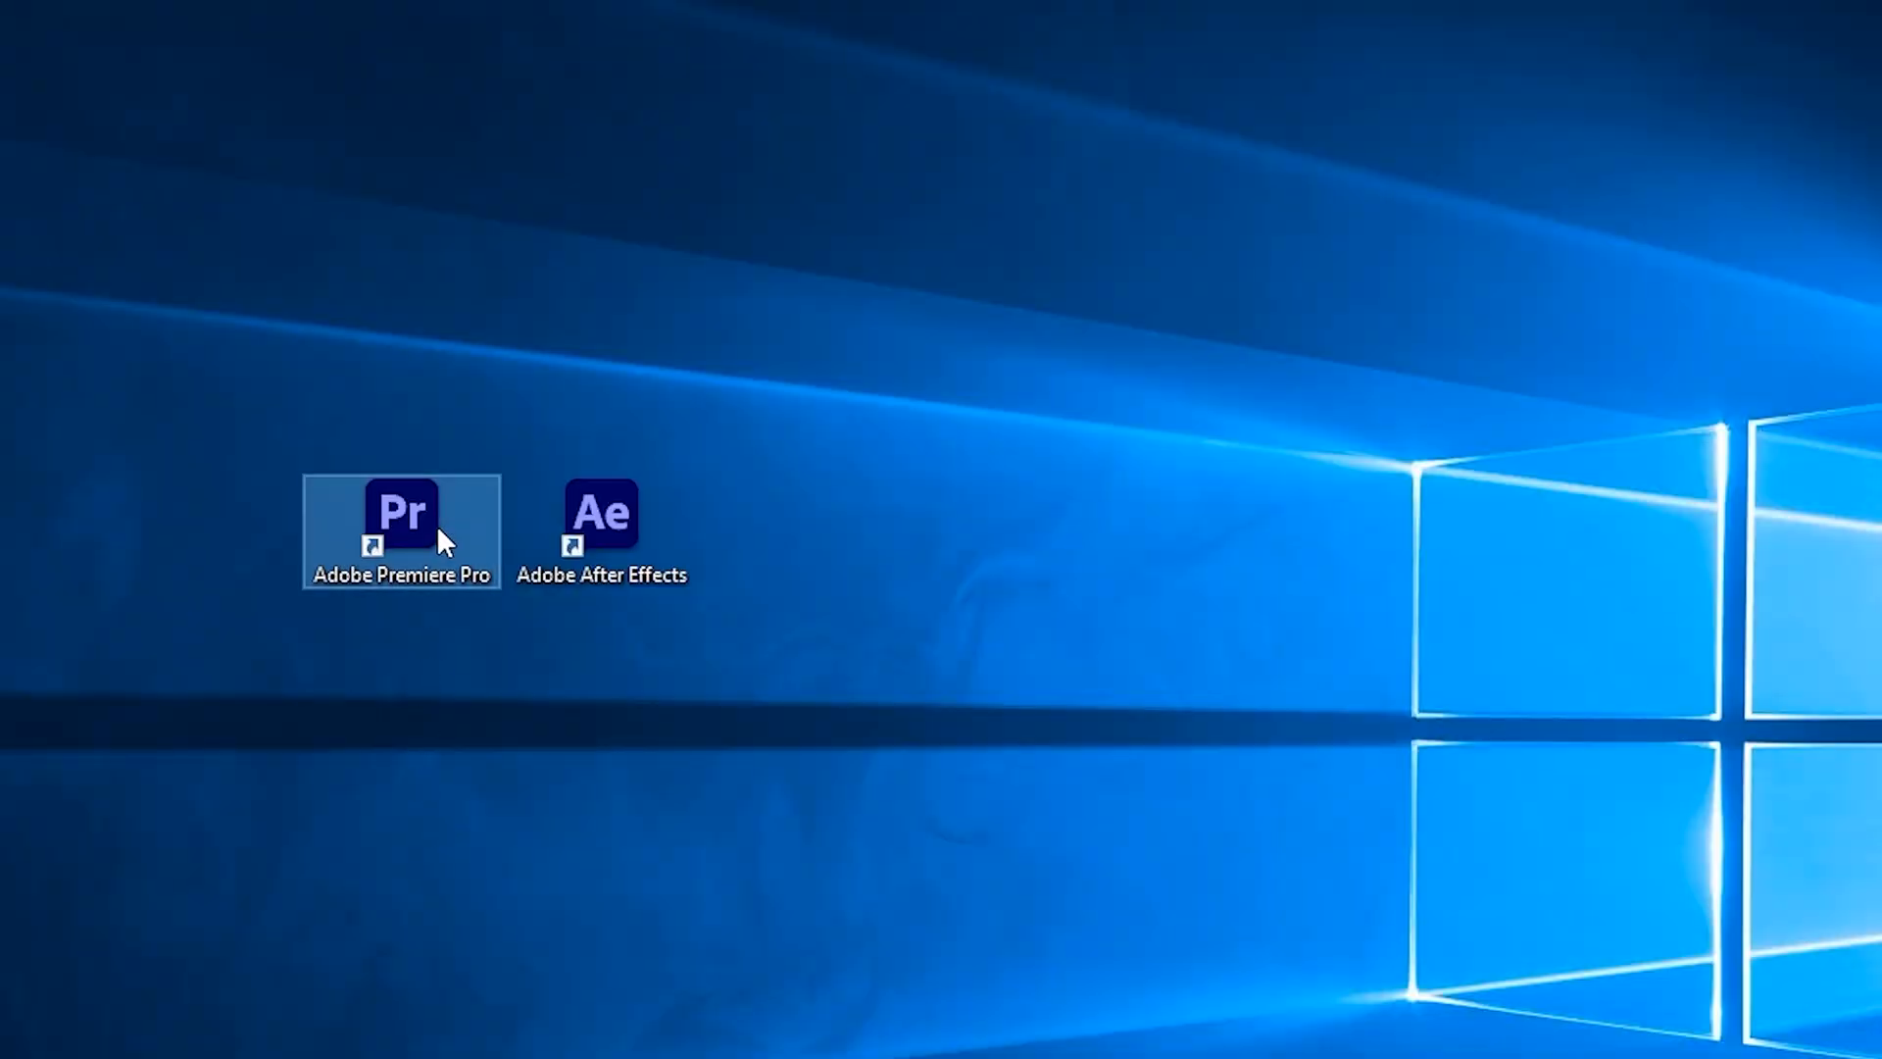
double_click(437, 525)
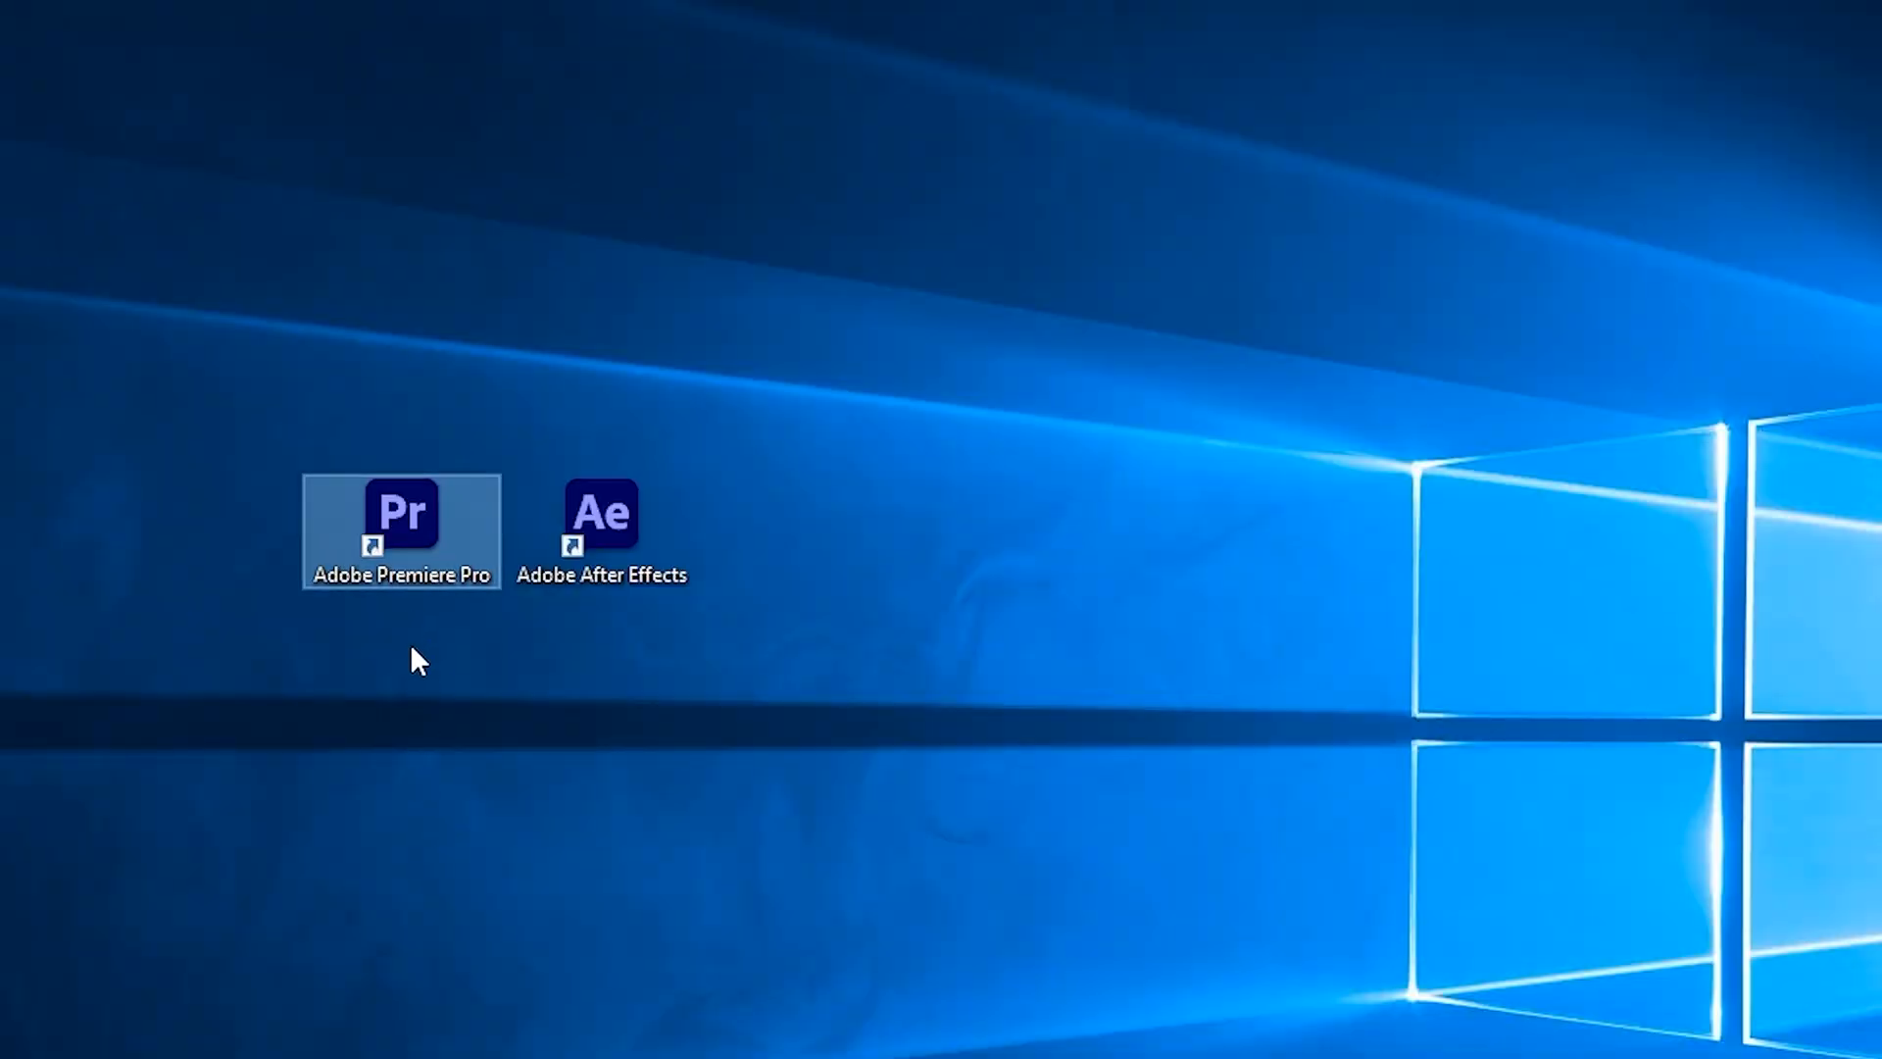
double_click(638, 528)
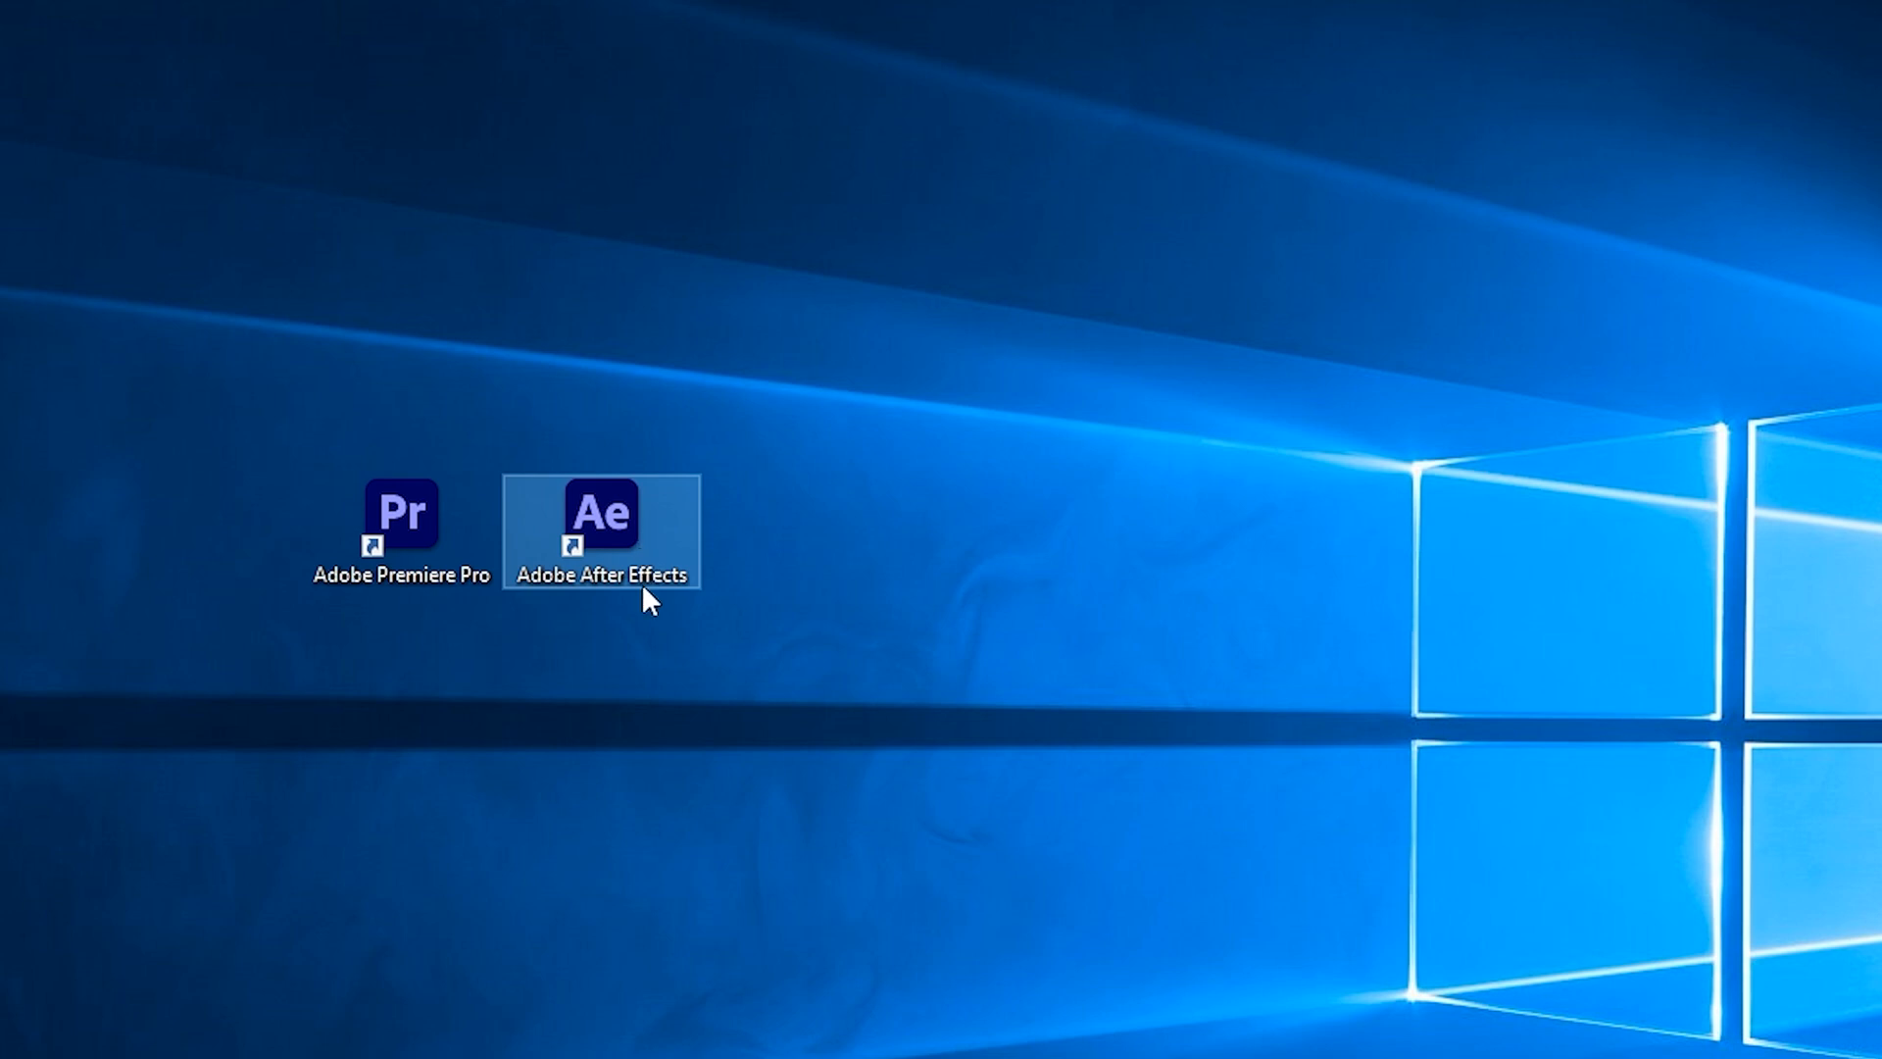
click(644, 633)
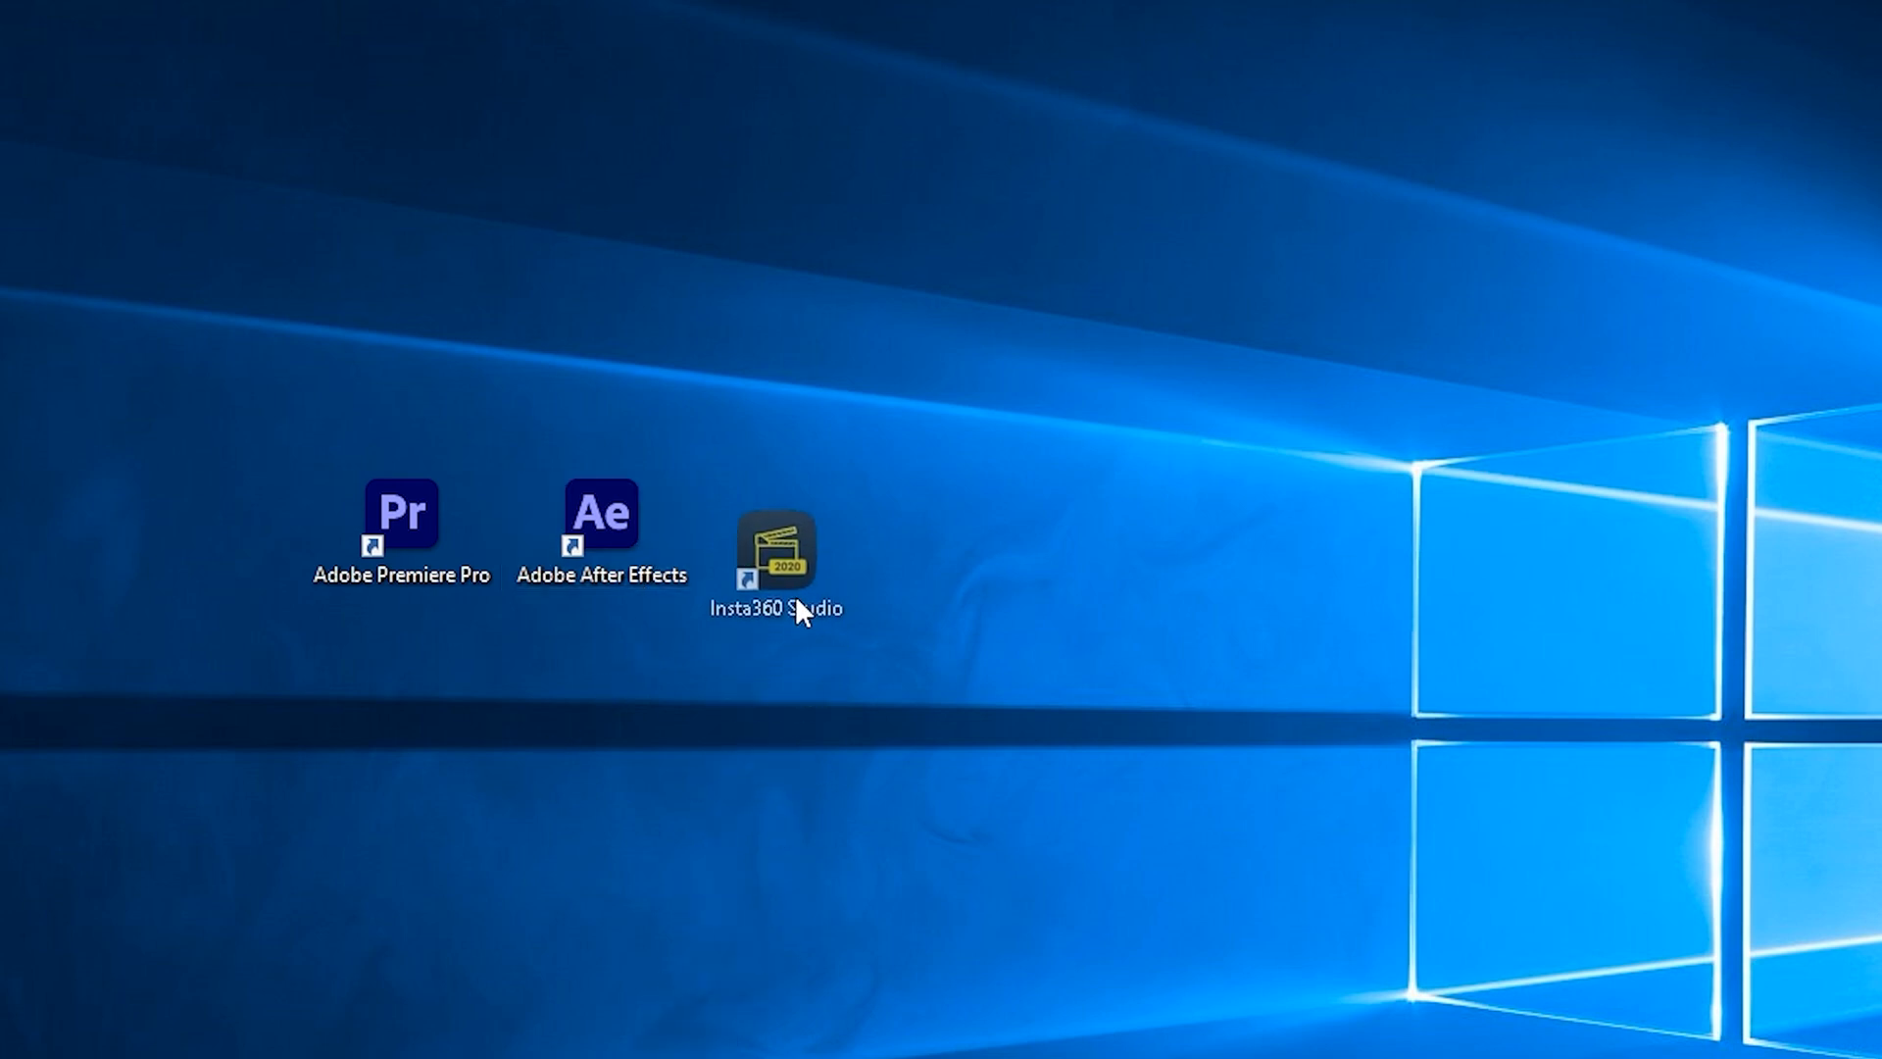
double_click(804, 576)
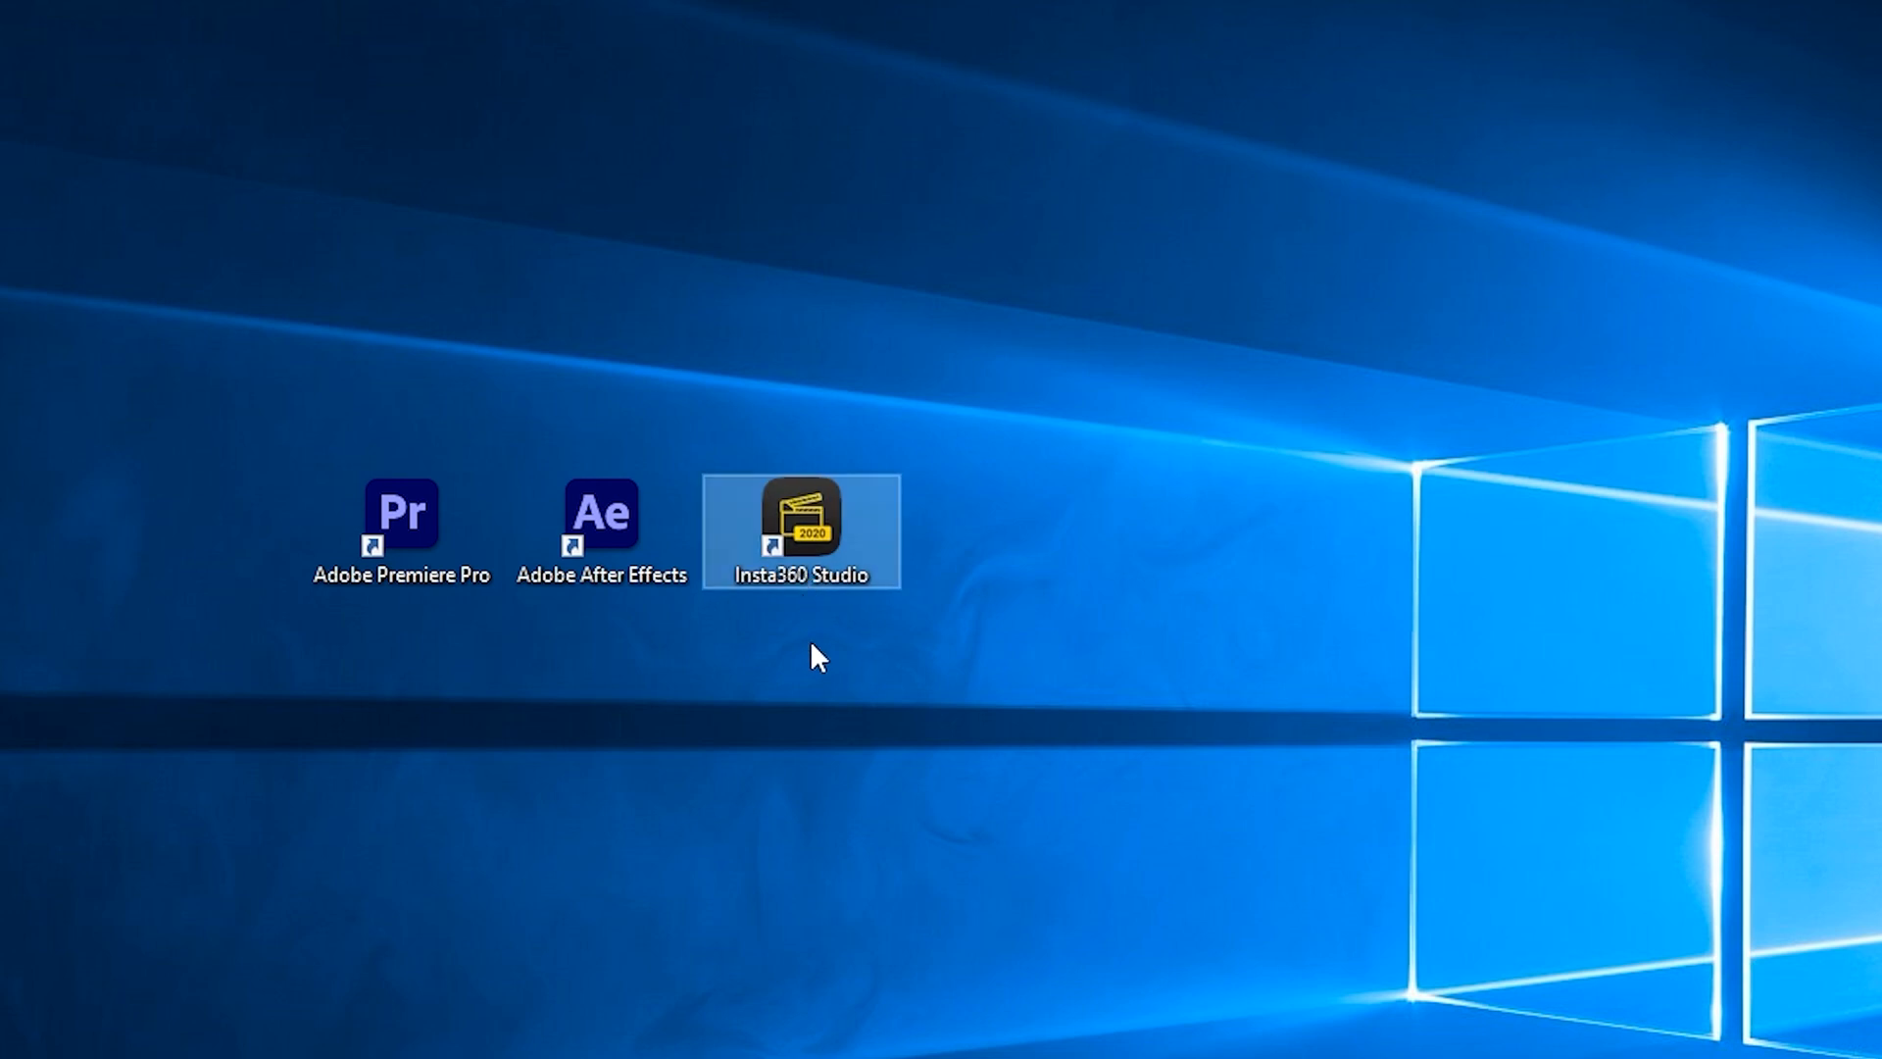
click(811, 644)
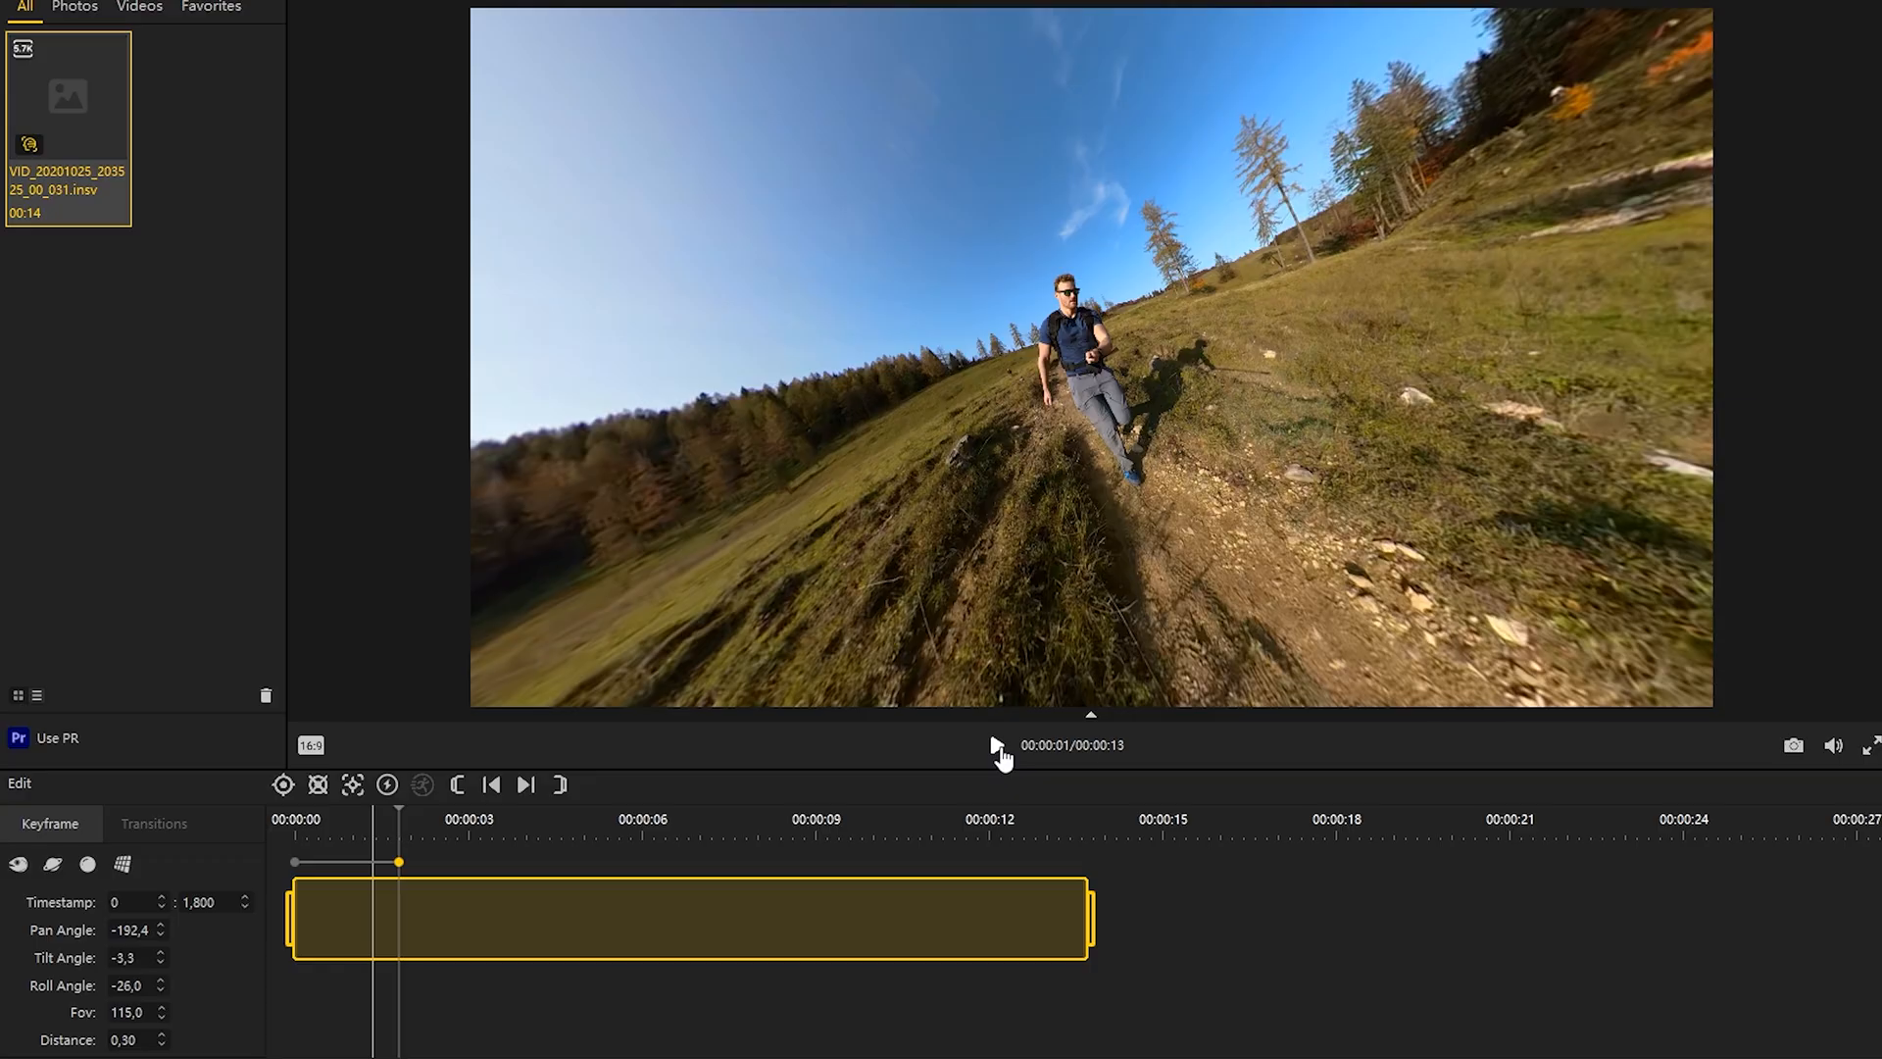
Step: Play the clip to about 4 seconds and turn the view to a different direction
click(996, 746)
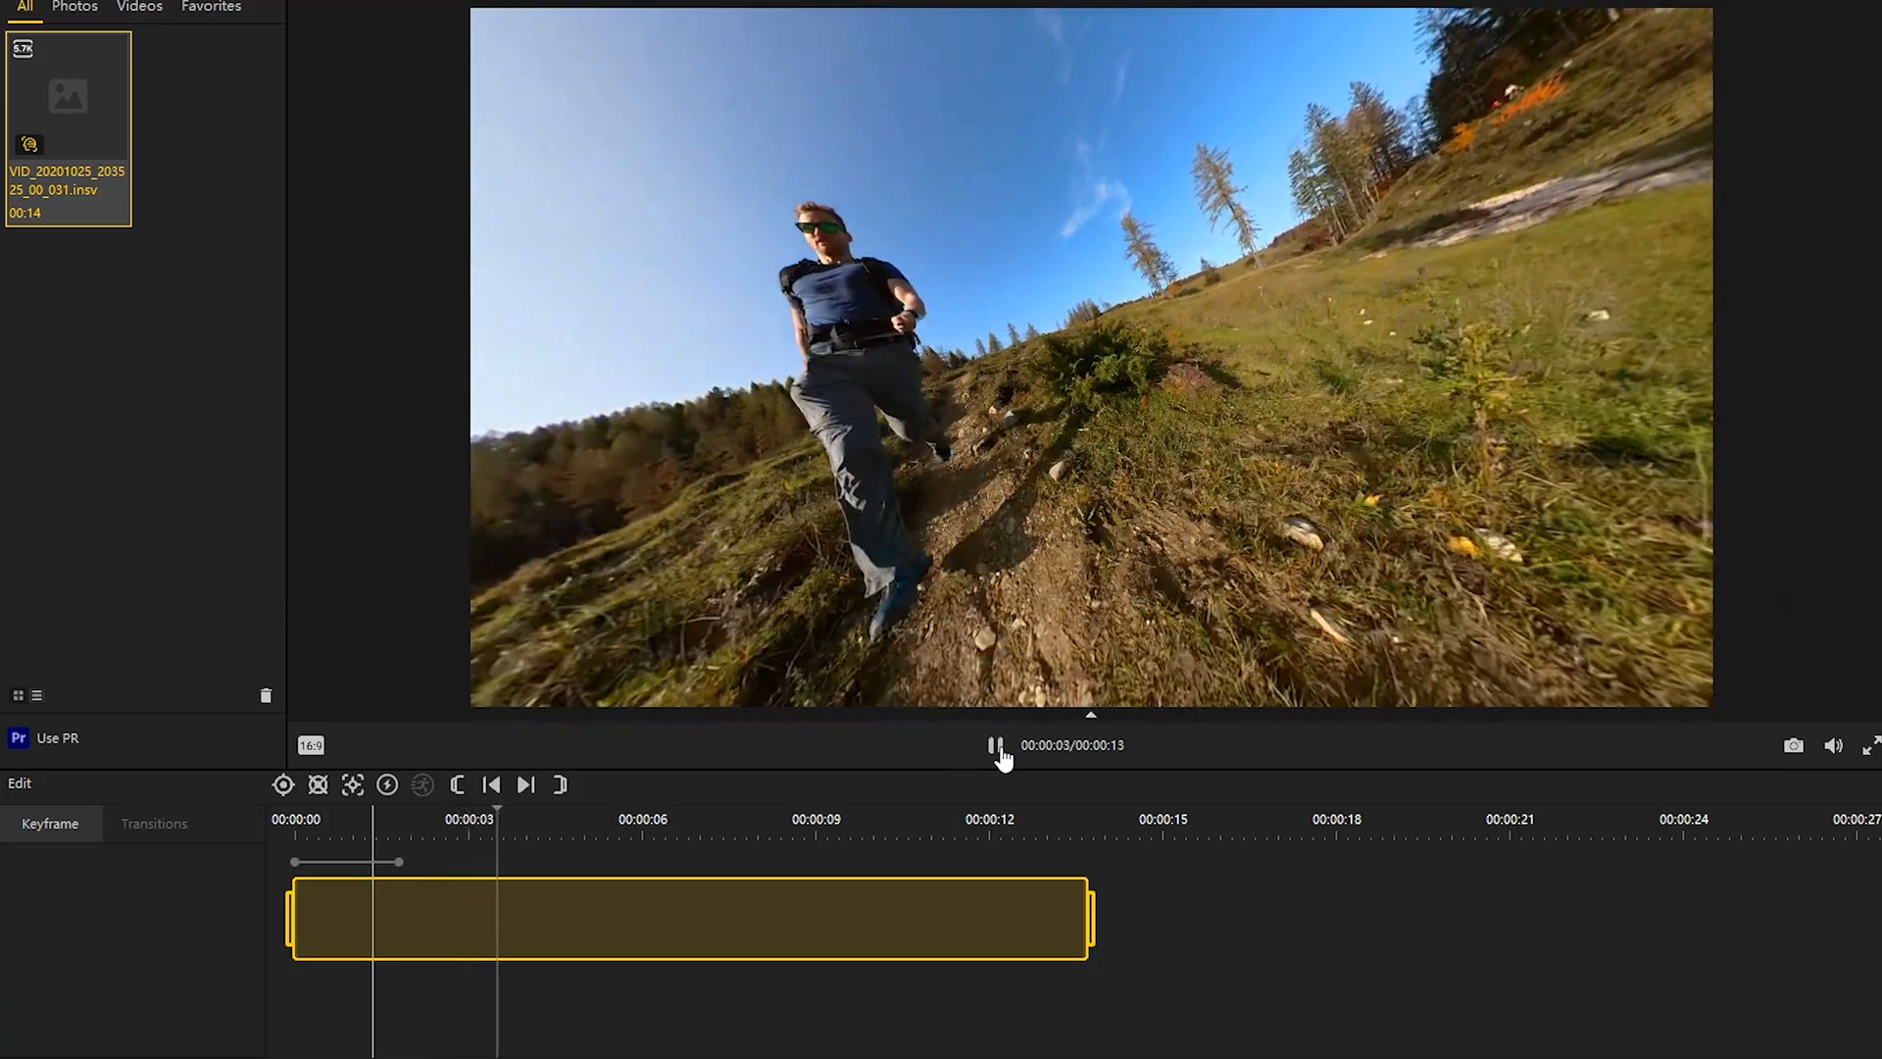
click(996, 746)
drag(1515, 384, 1201, 471)
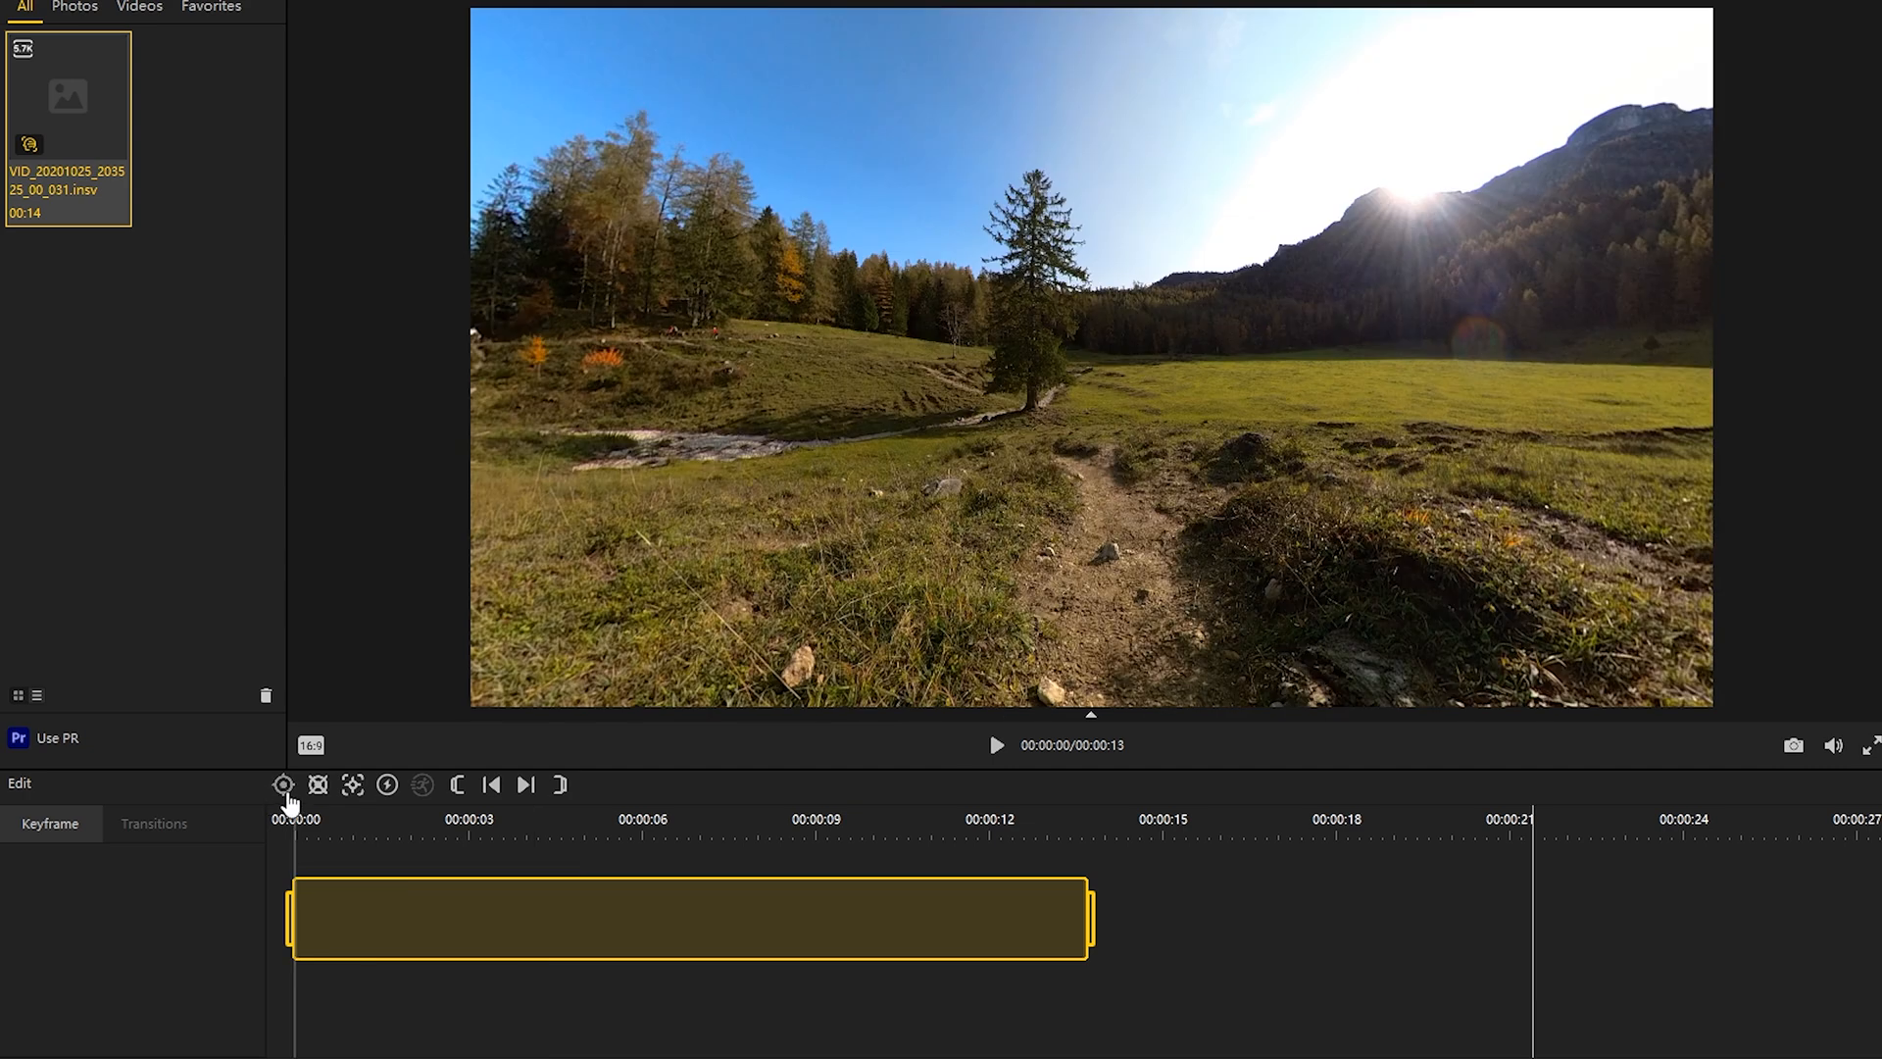
Step: Add a keyframe at the clip's start with the flat perspective preset, FOV 115 and distance 0.30
click(286, 790)
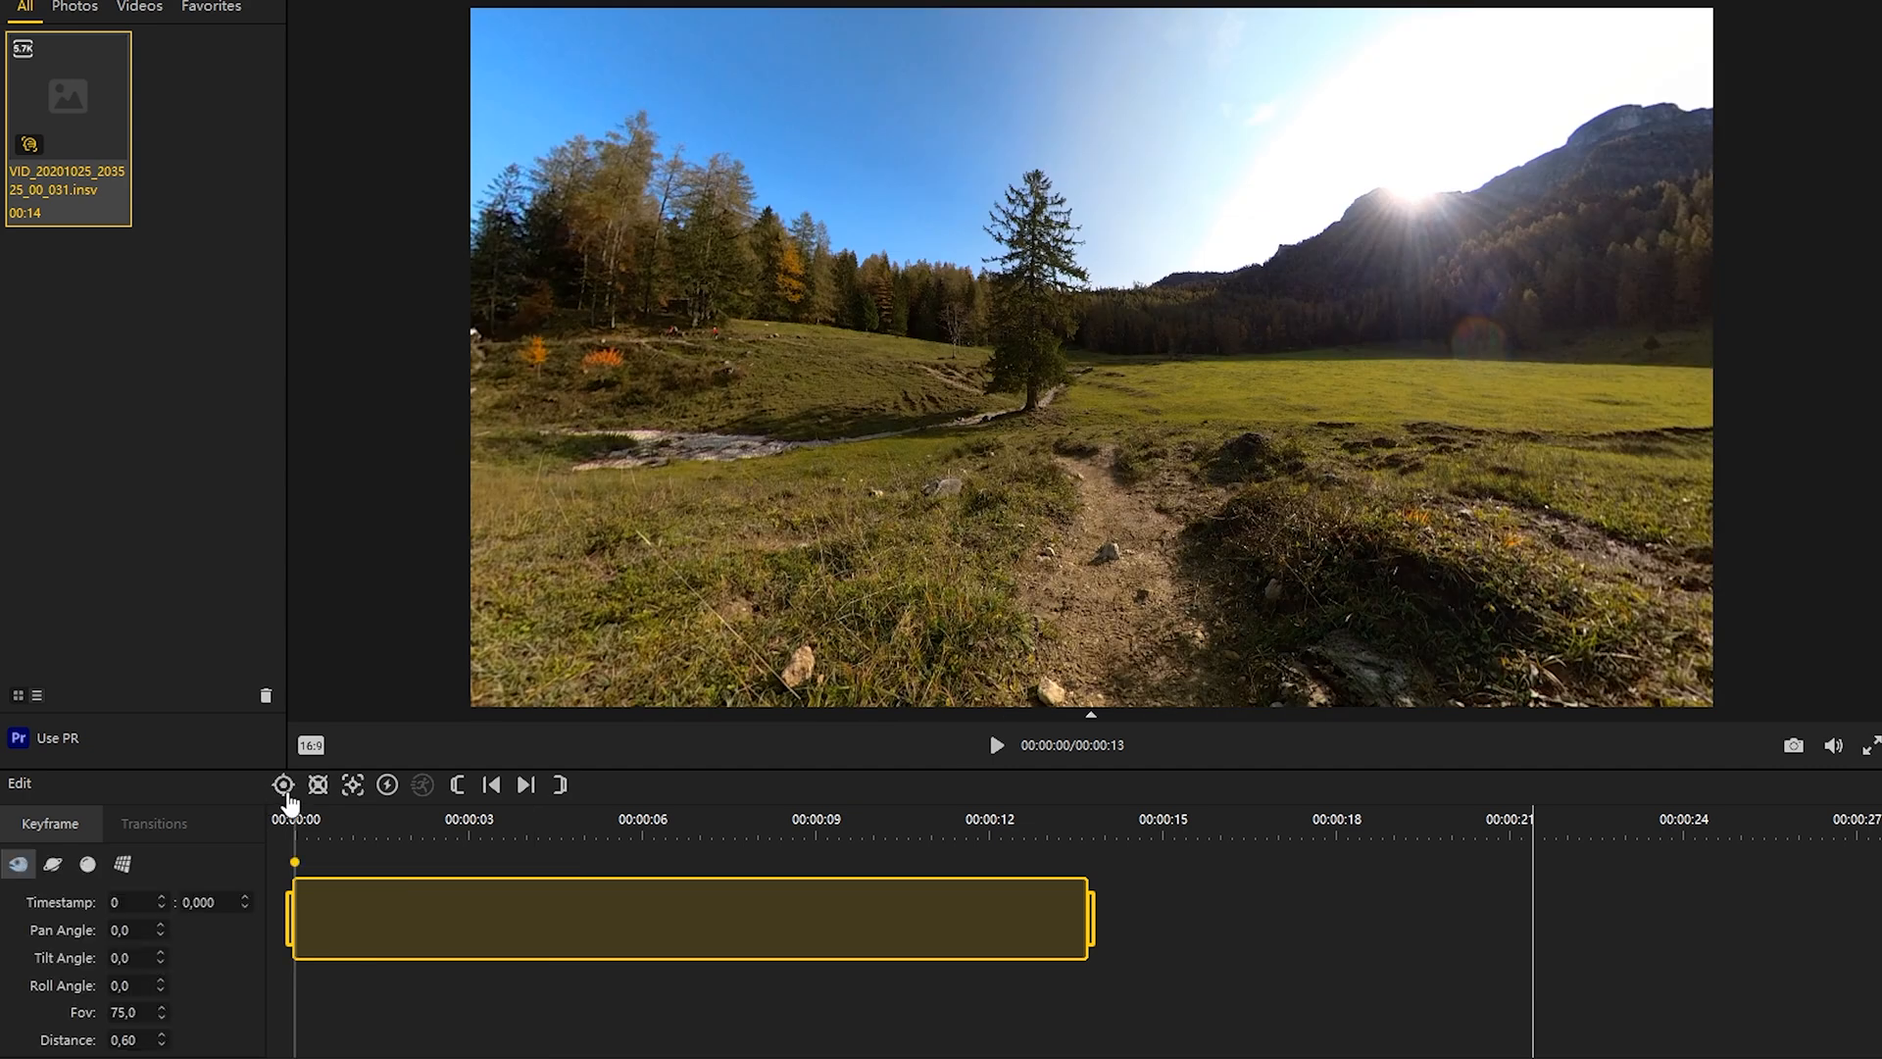
click(123, 867)
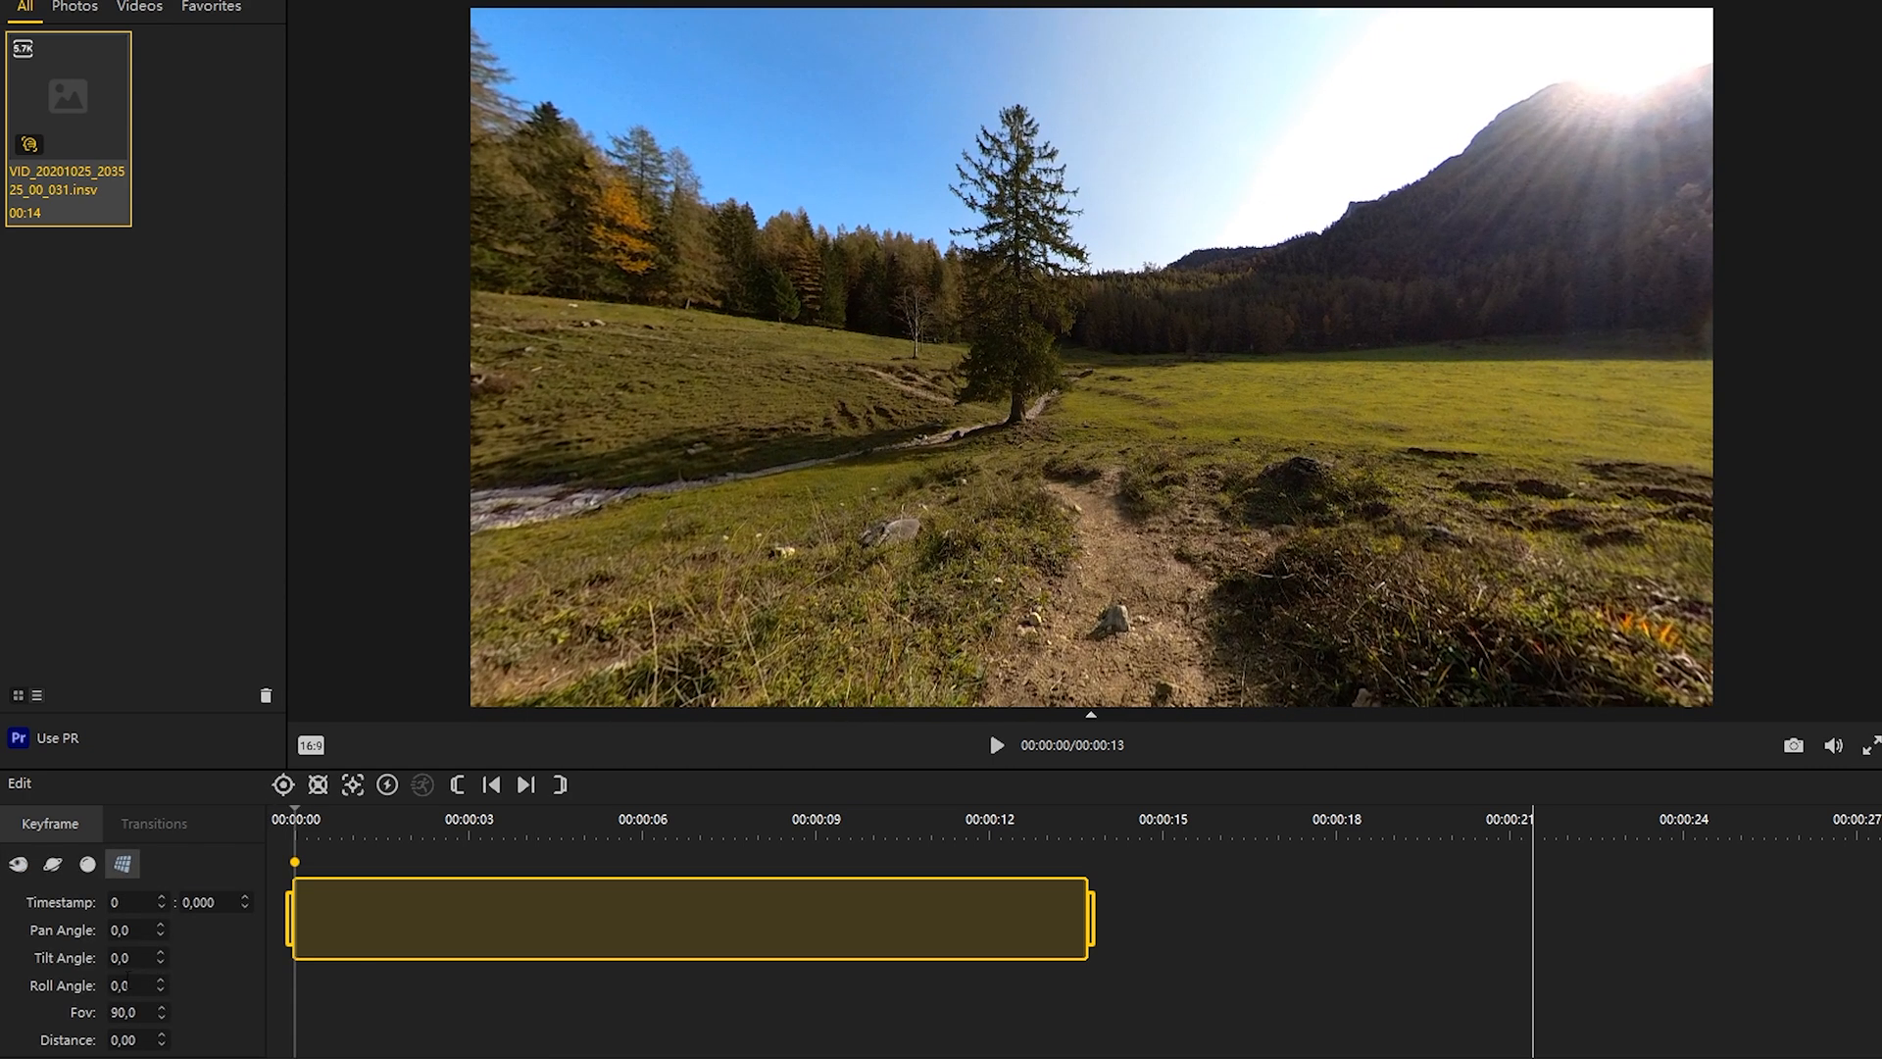
text(115)
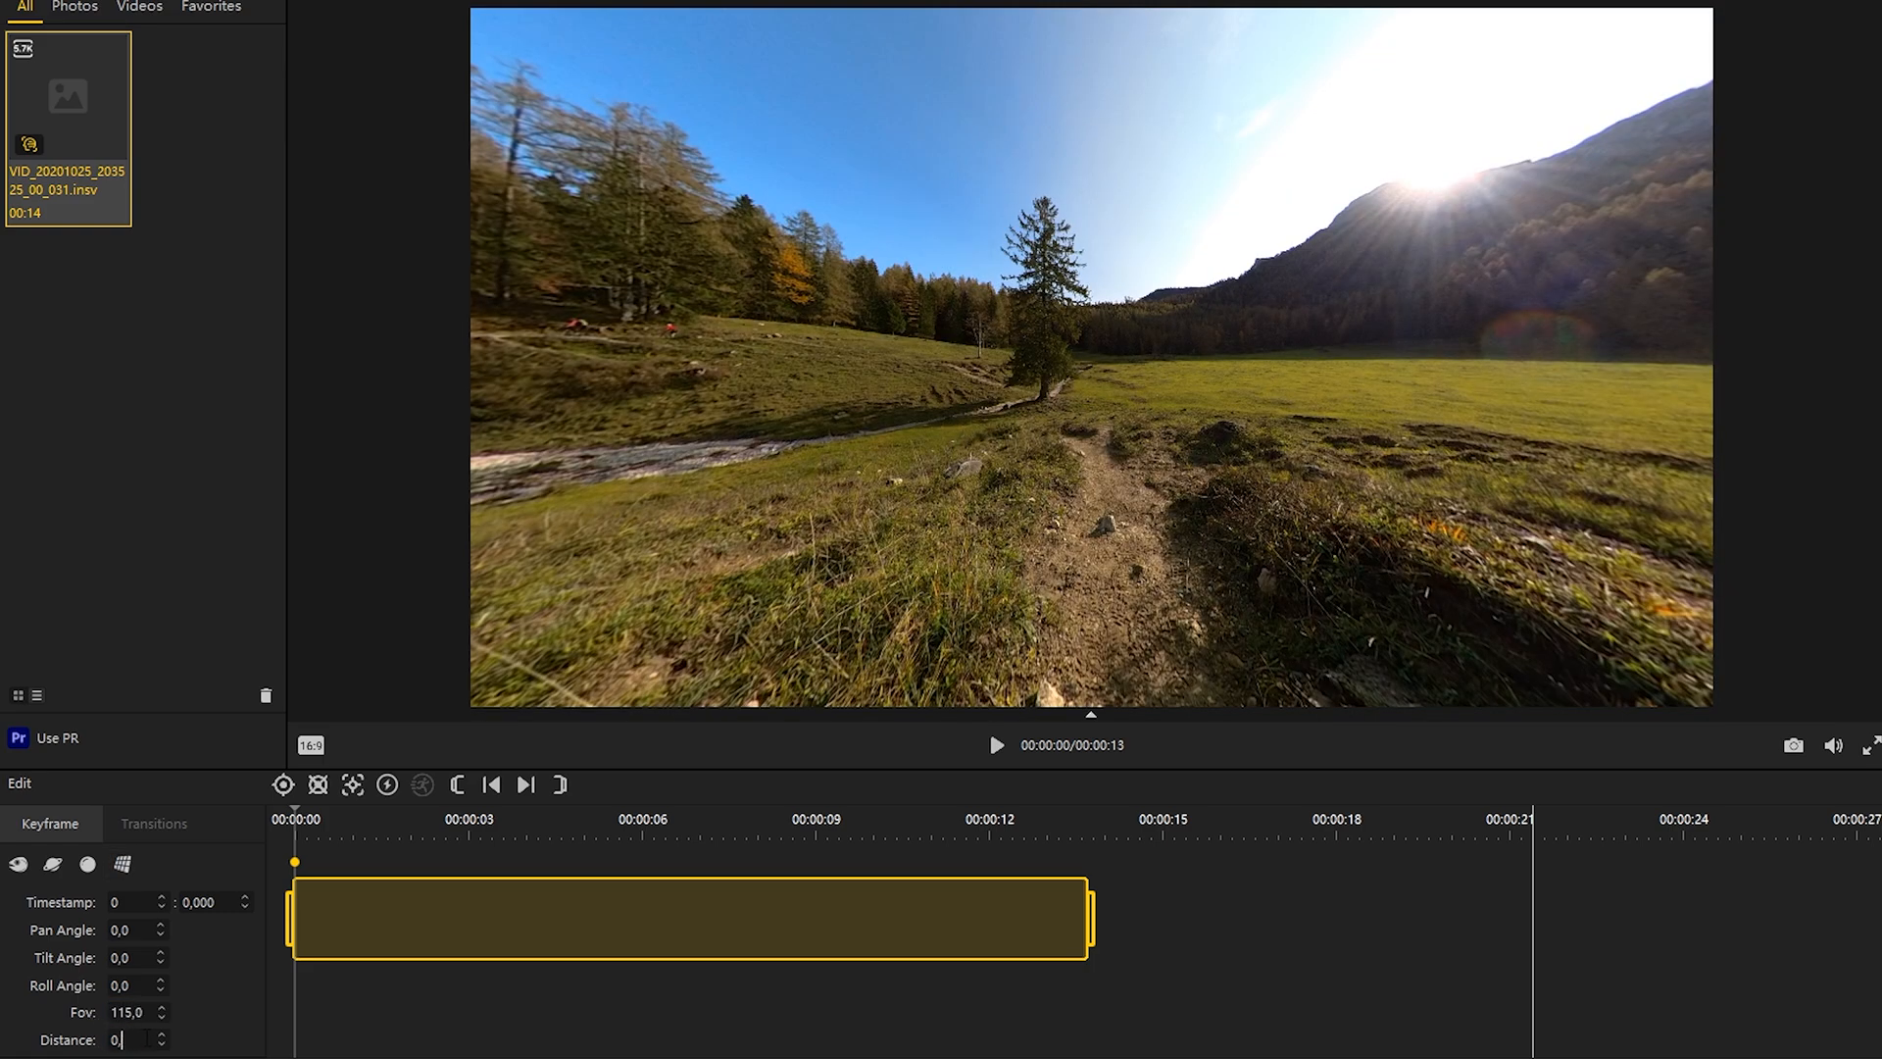
Step: Add a keyframe at about 2.5 seconds with roll 27, pan about 16 and tilt about -8
click(996, 746)
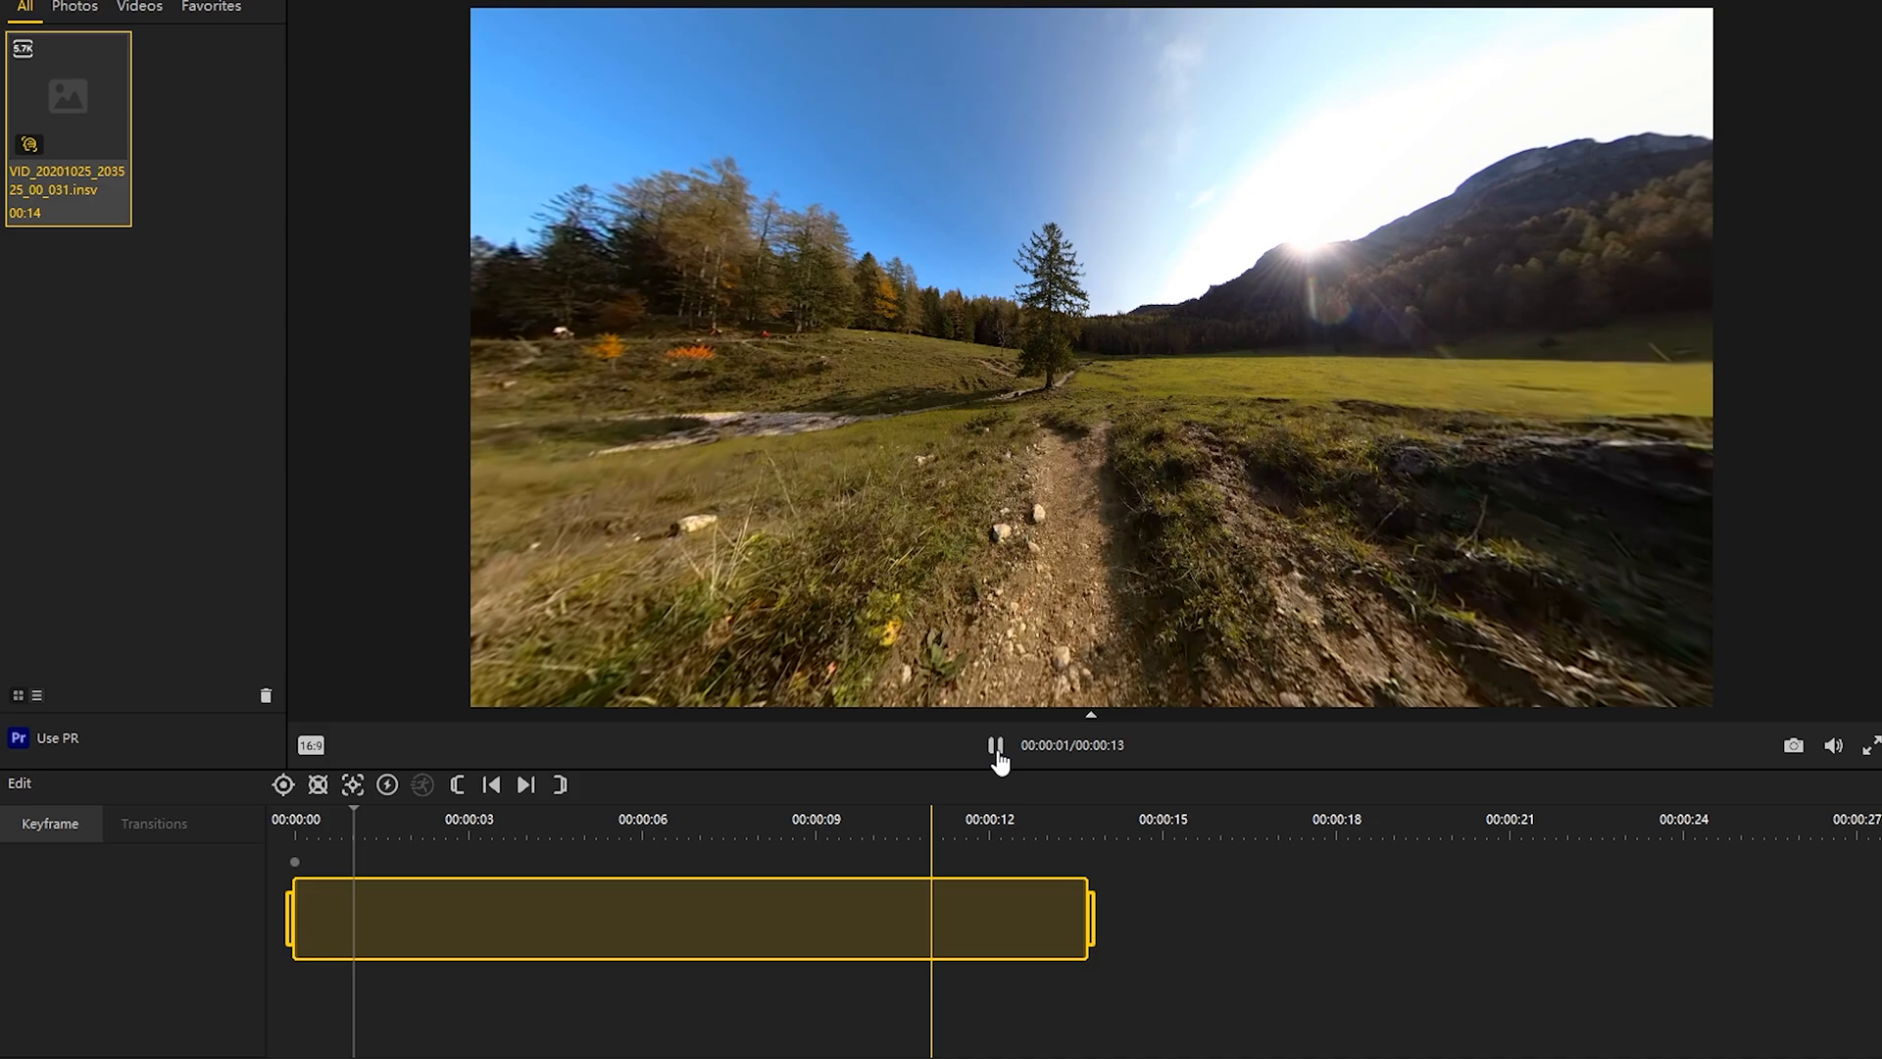
click(287, 786)
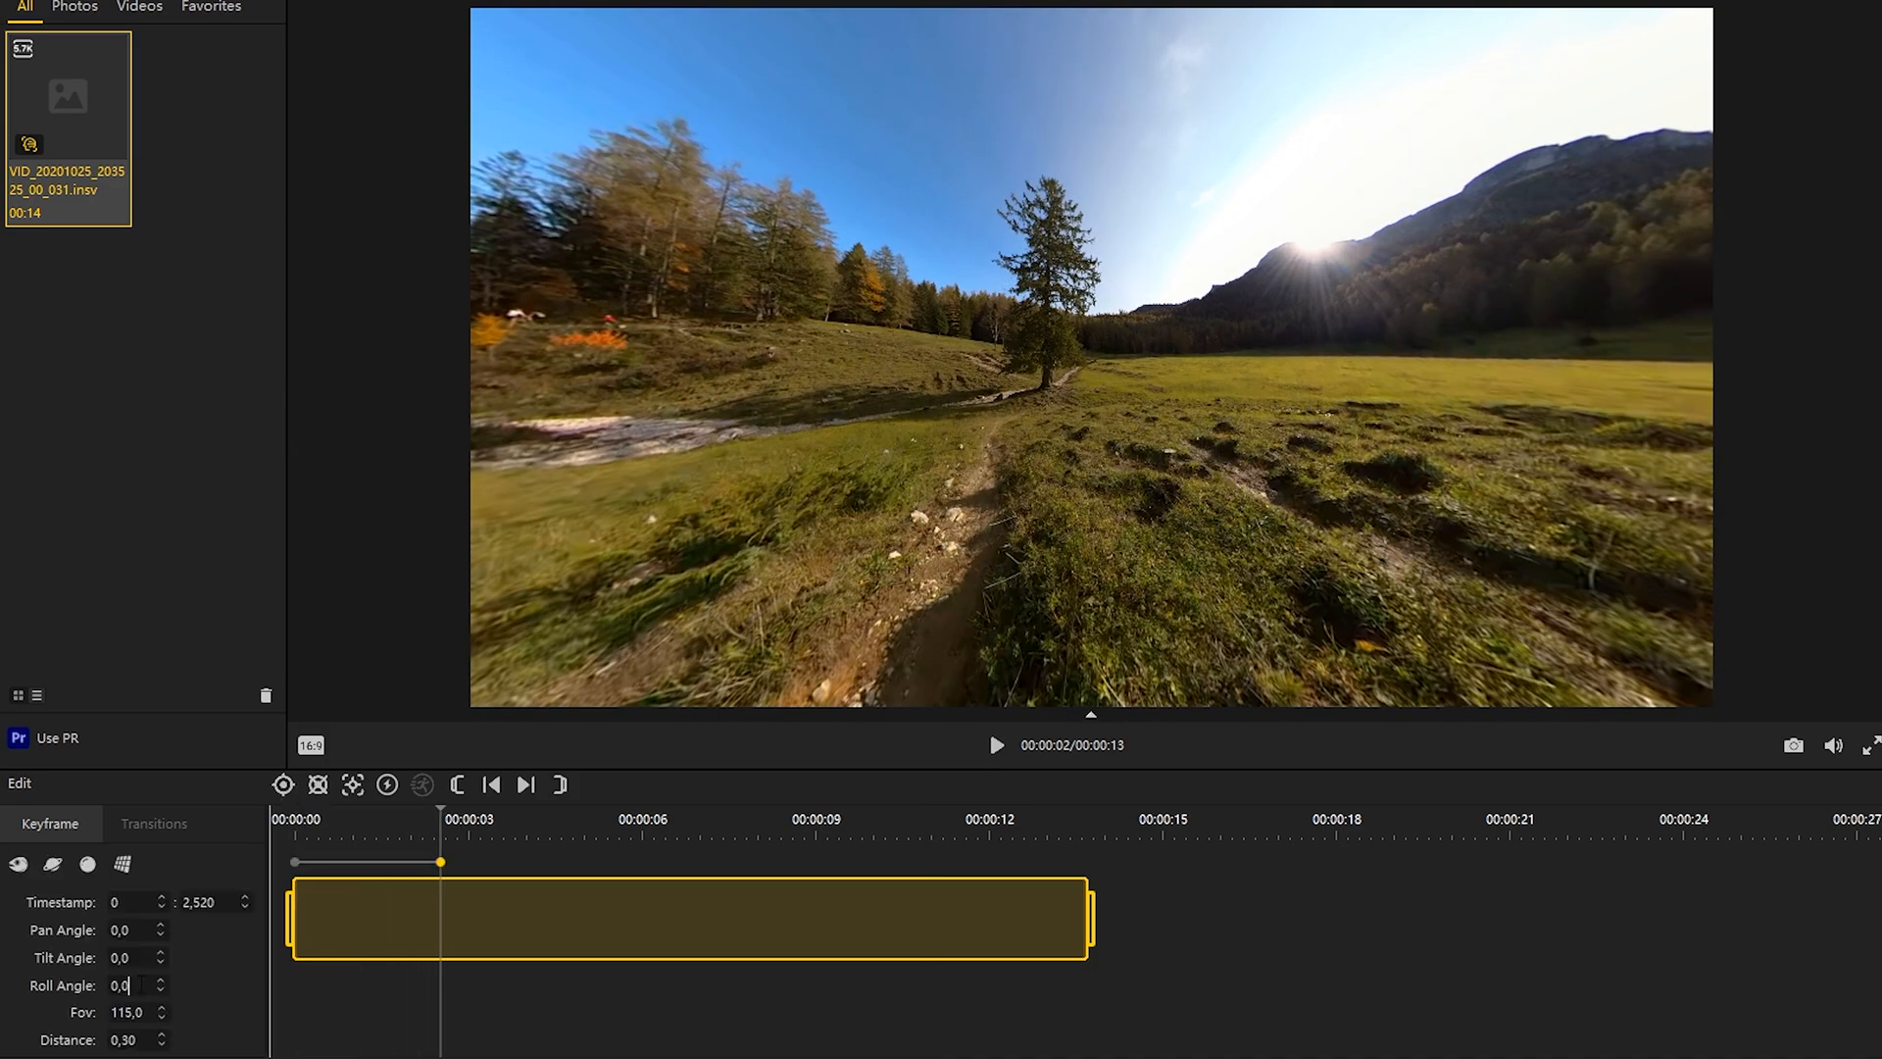
scroll(129, 986, up, 20)
drag(888, 514, 1080, 371)
Step: Add a keyframe at about 7.6 seconds with roll -73, pan about -12 and tilt about -13
click(996, 746)
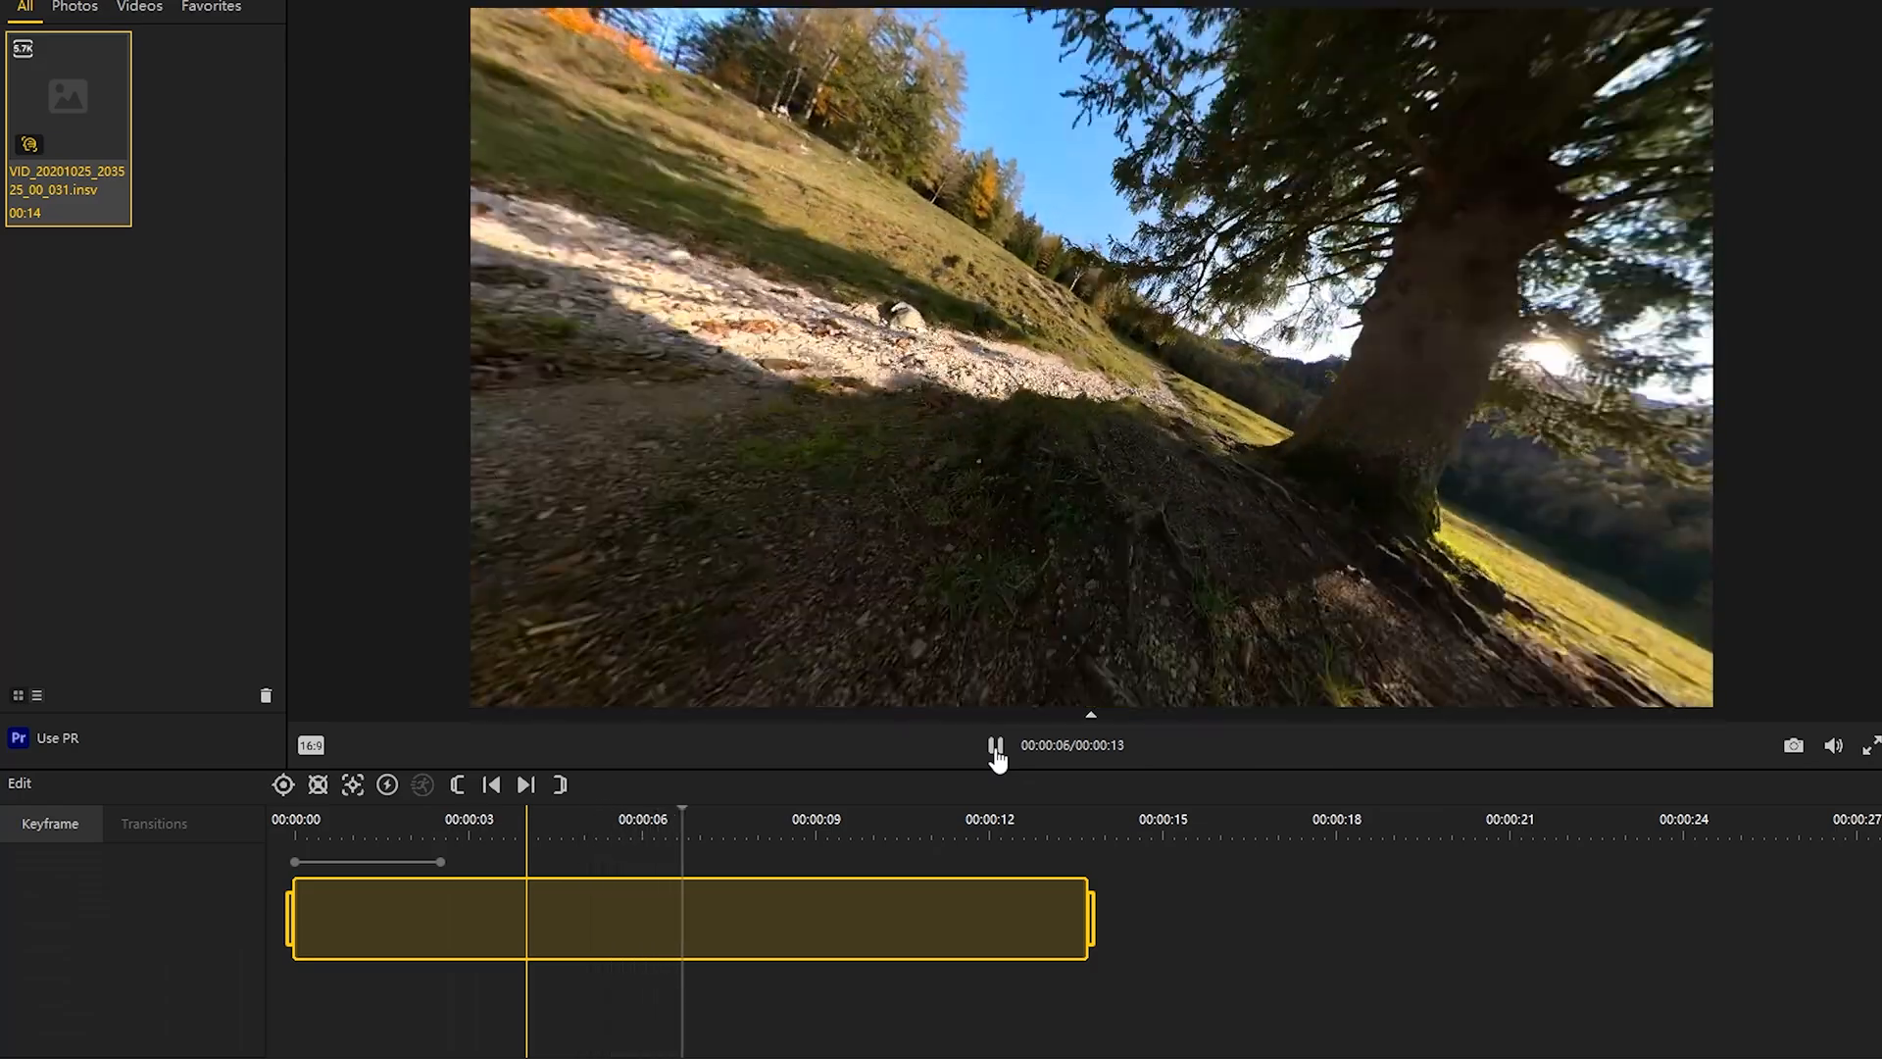
click(996, 745)
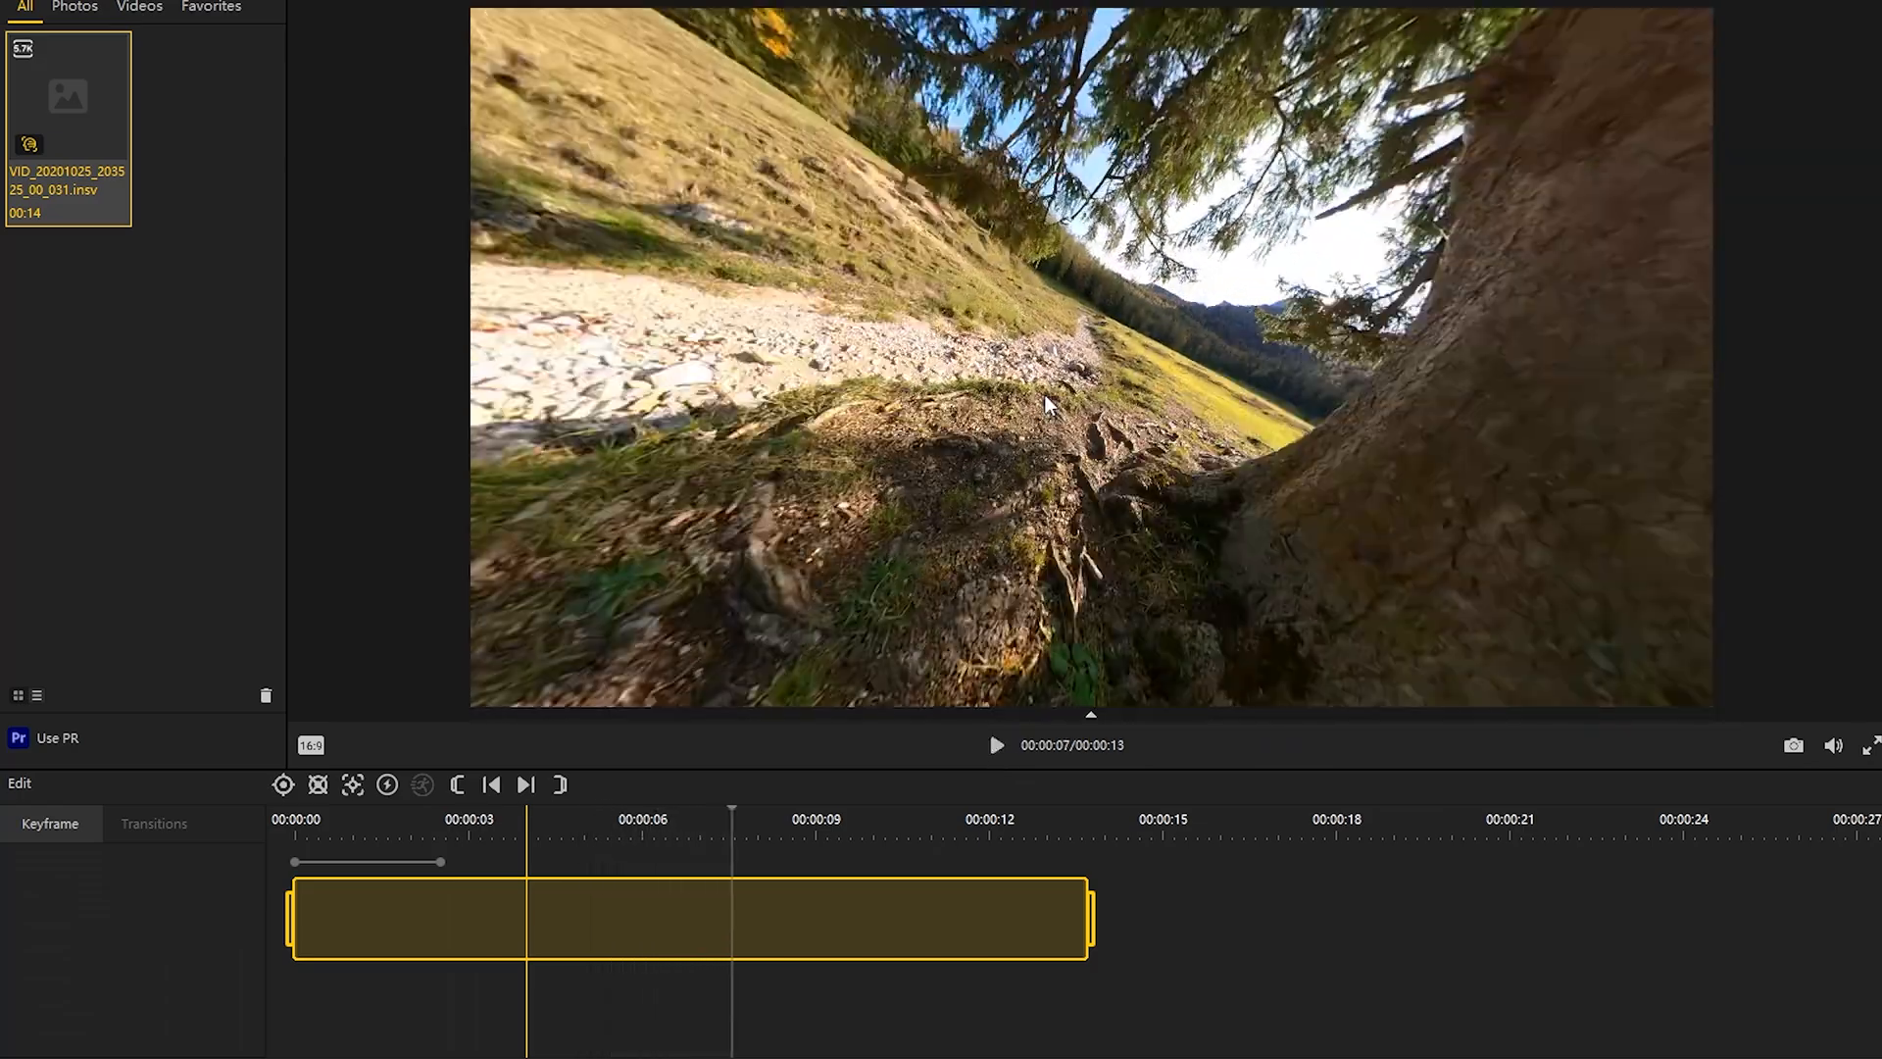
click(283, 785)
scroll(147, 987, down, 1)
scroll(147, 986, down, 20)
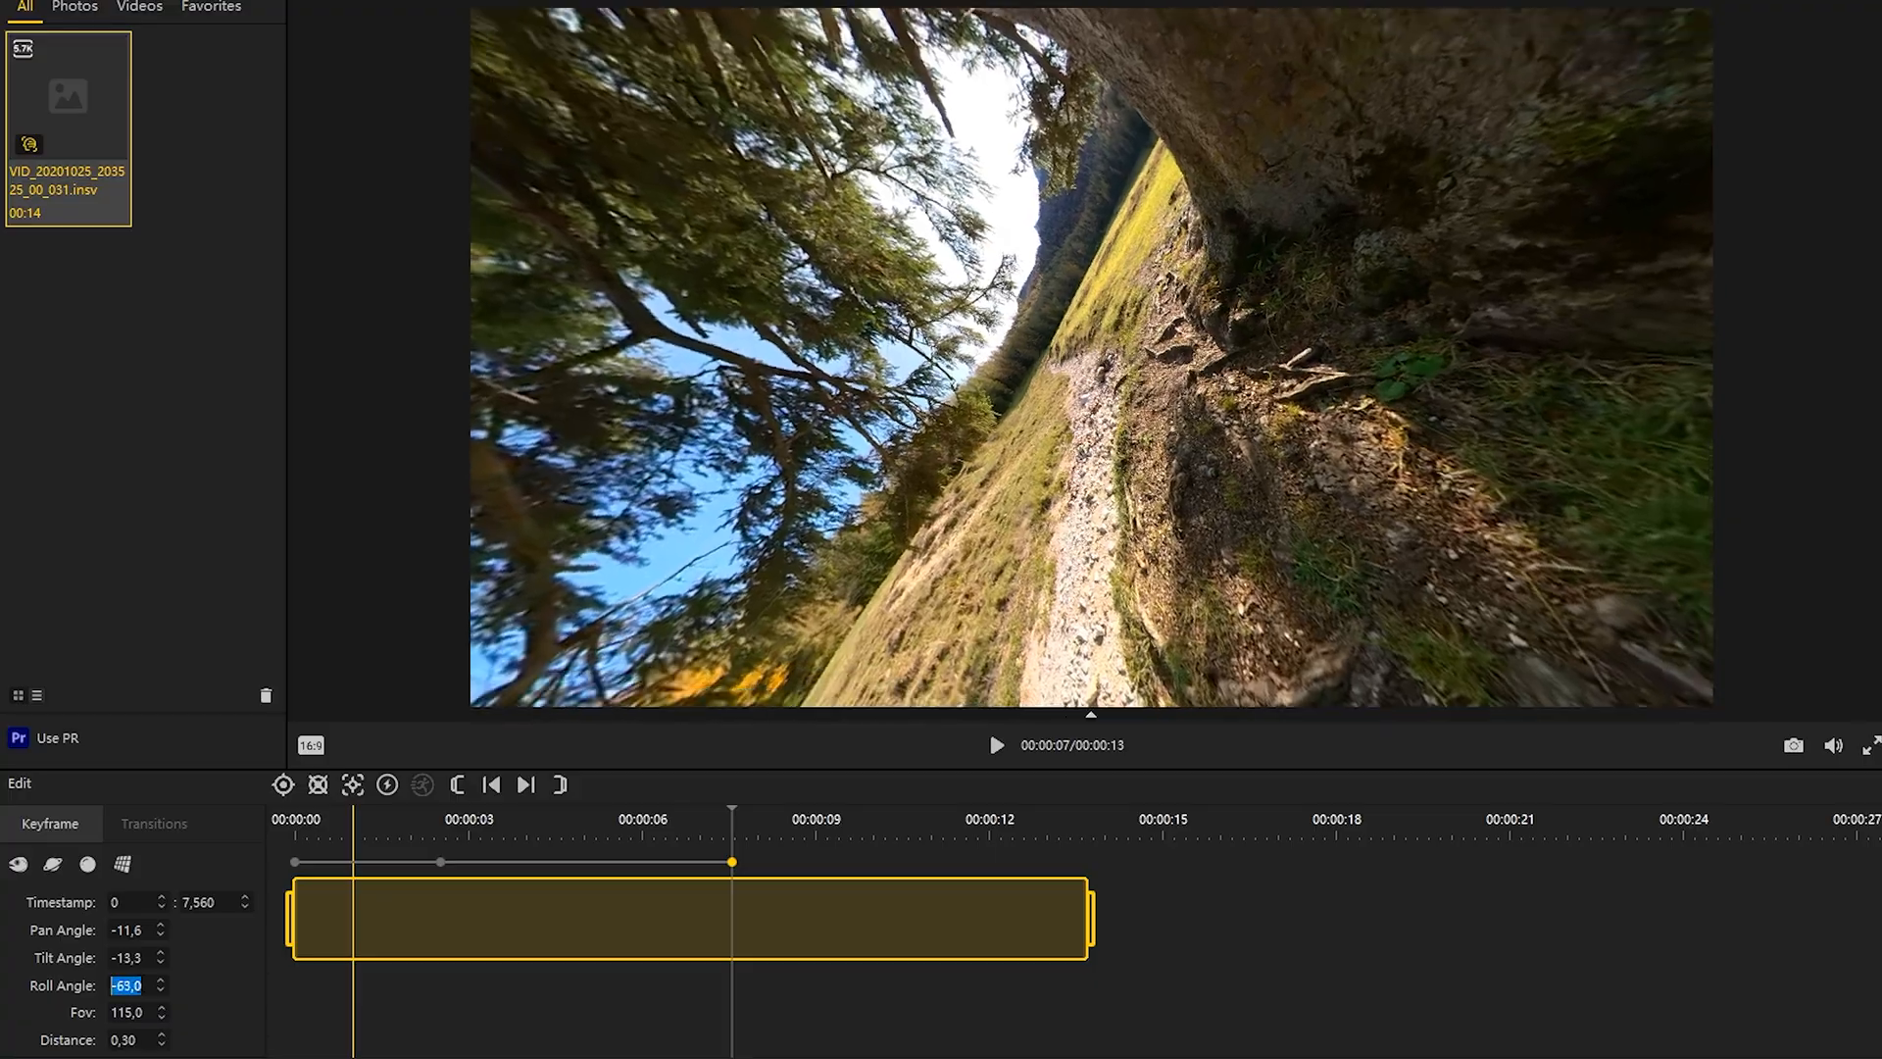
Step: Add a keyframe at about 11 seconds with roll 16, pan about 40 and tilt about 19
click(994, 750)
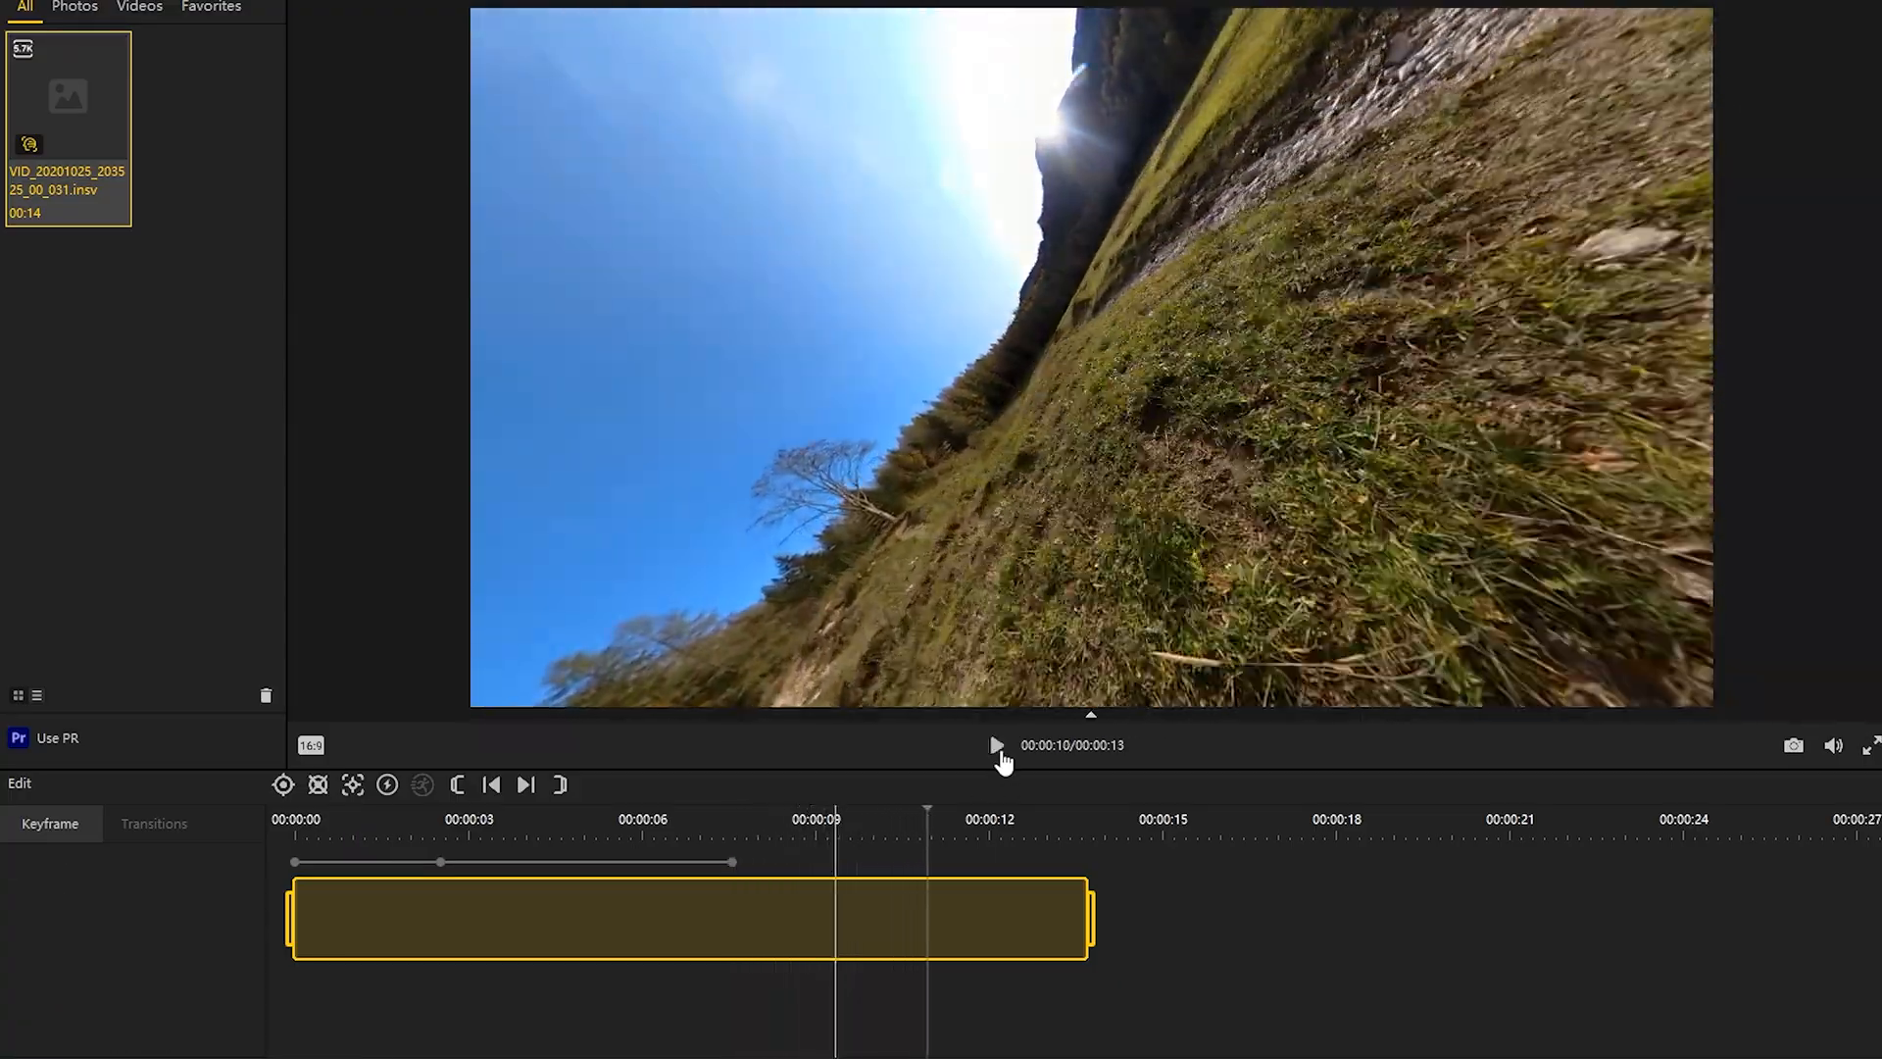
click(996, 745)
click(282, 786)
scroll(147, 986, up, 20)
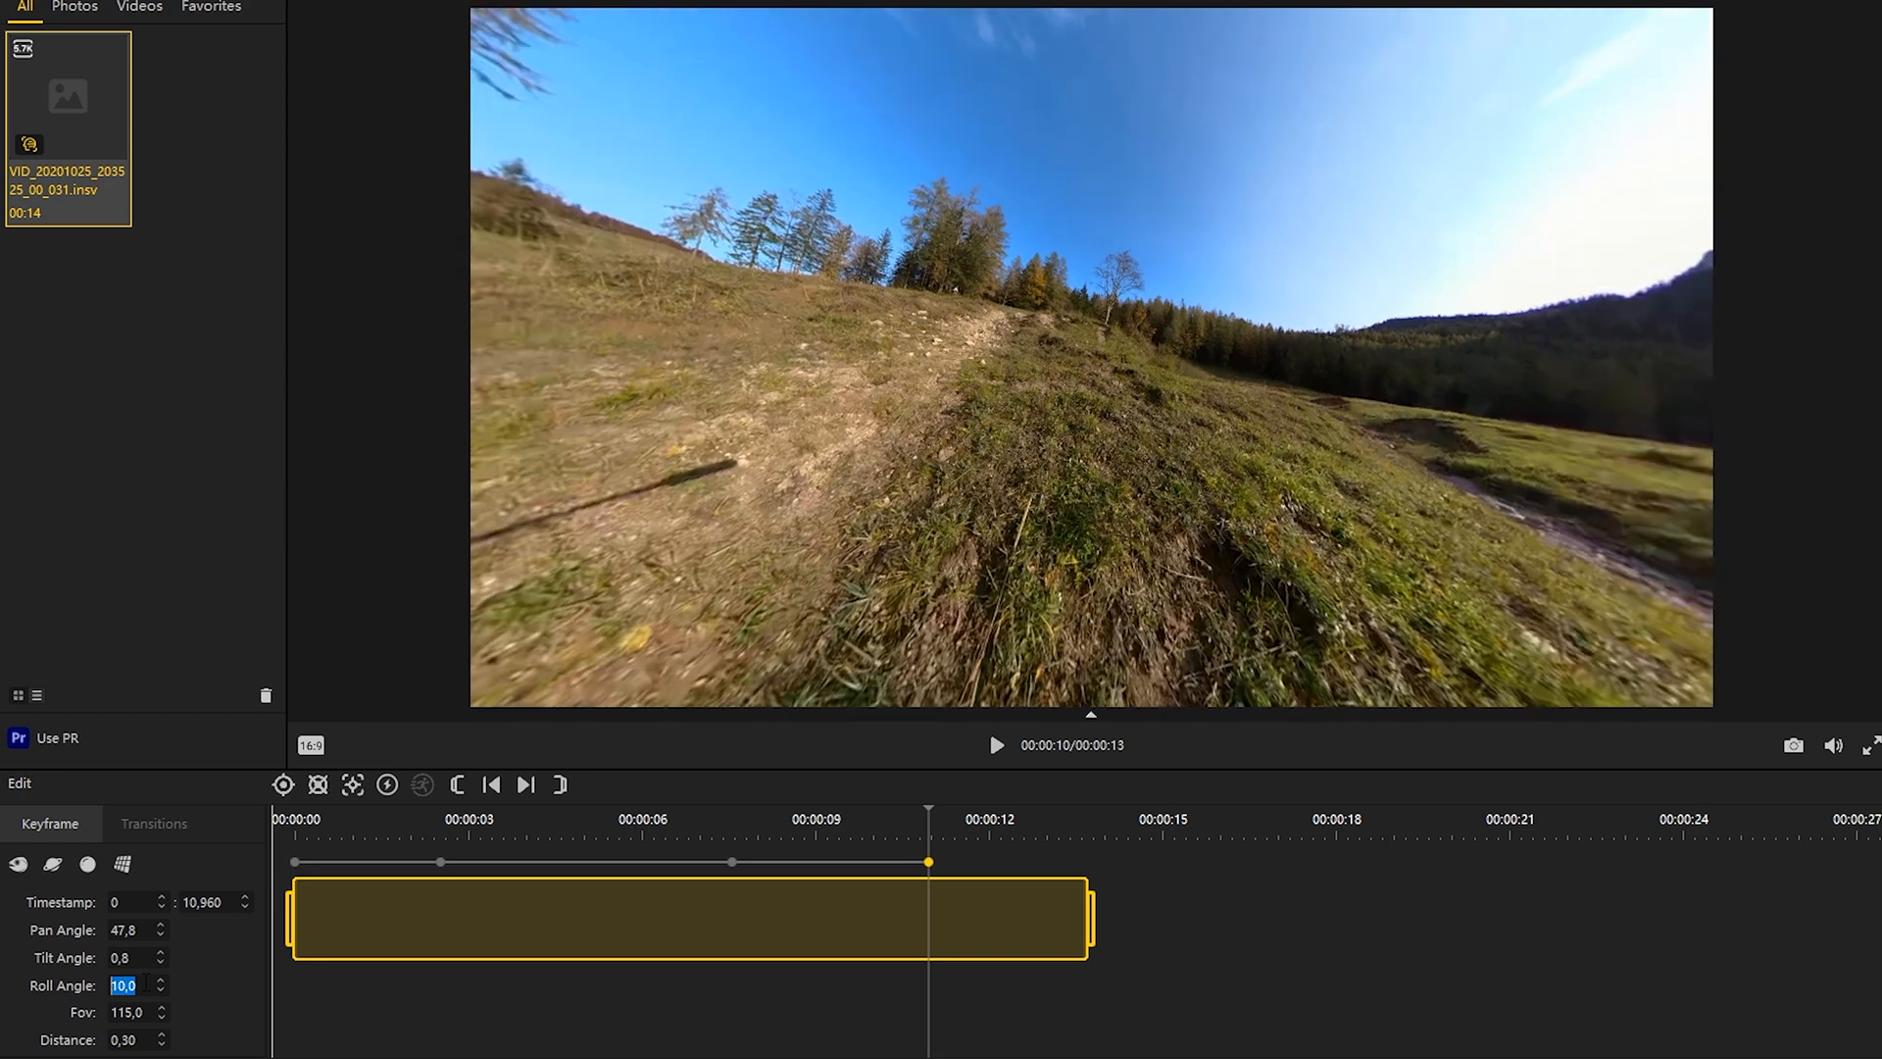
drag(929, 530, 870, 638)
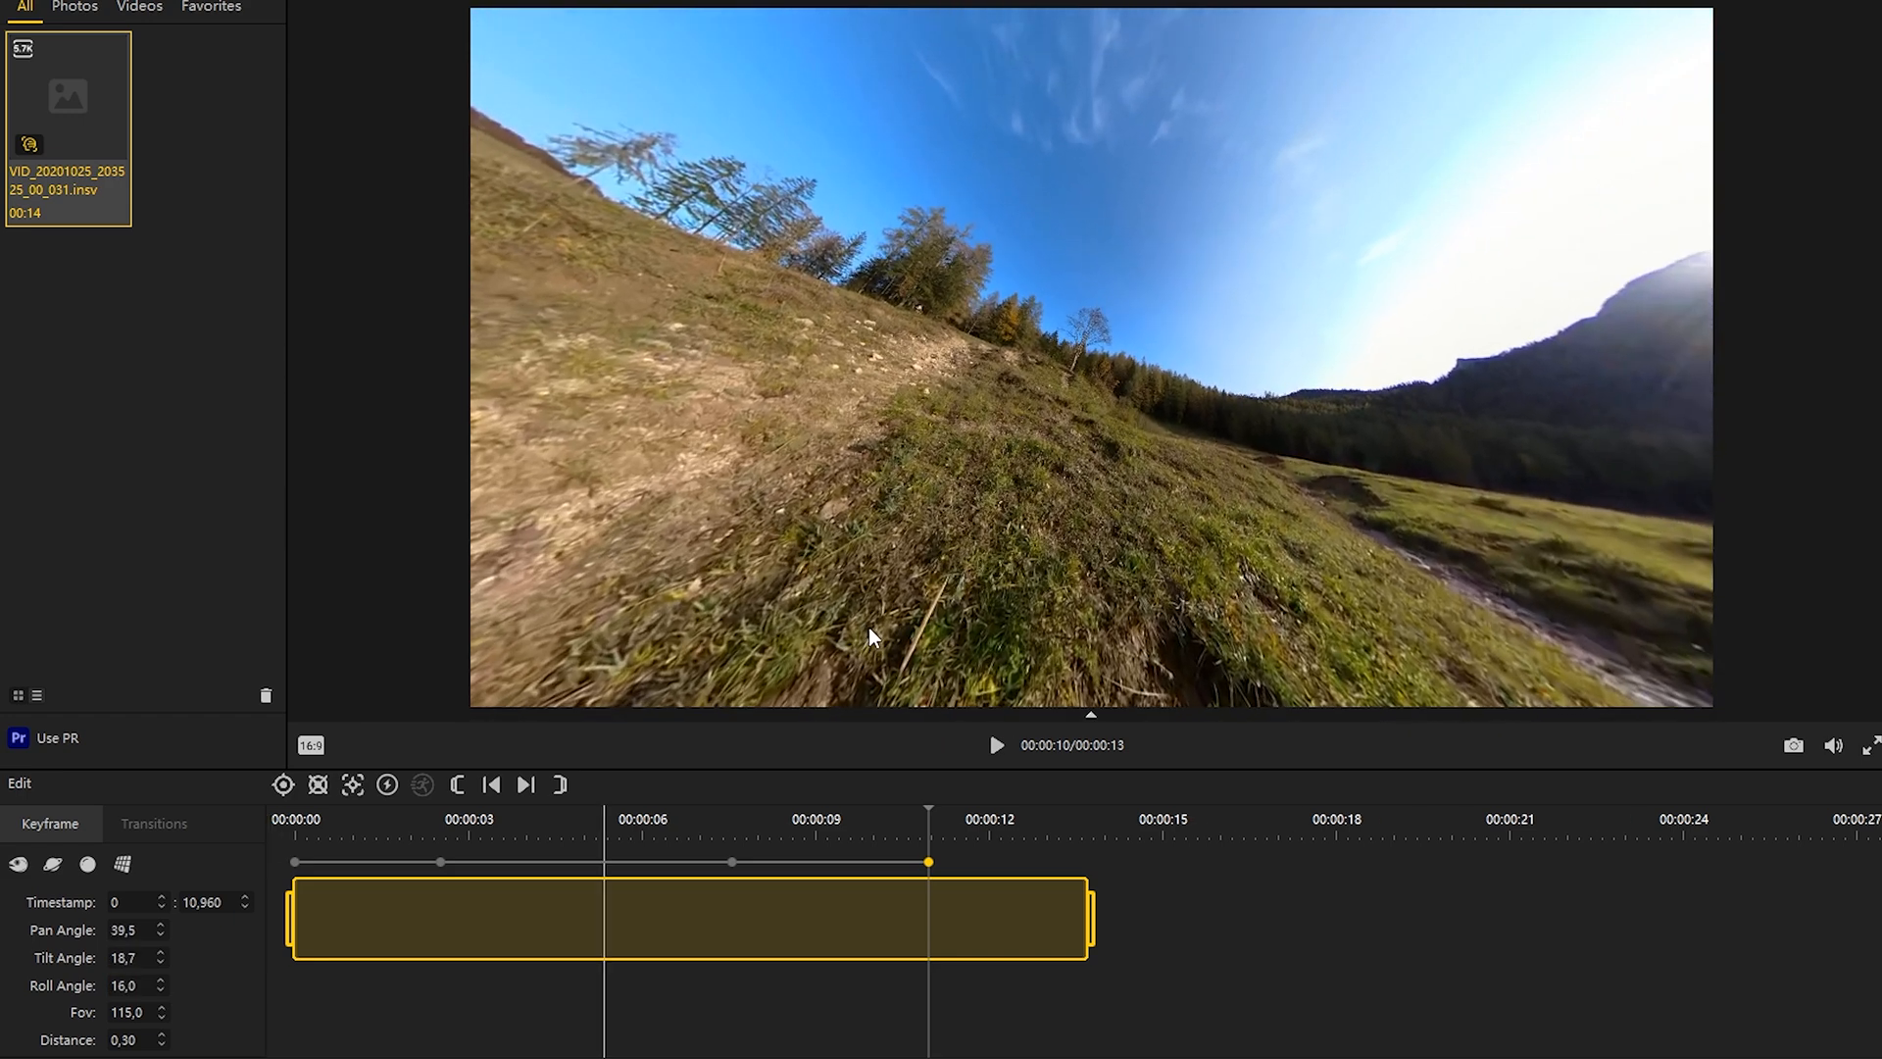
Step: Apply the Fade-In Fade-Out transition to all three keyframe segments and play the result from the start
click(371, 864)
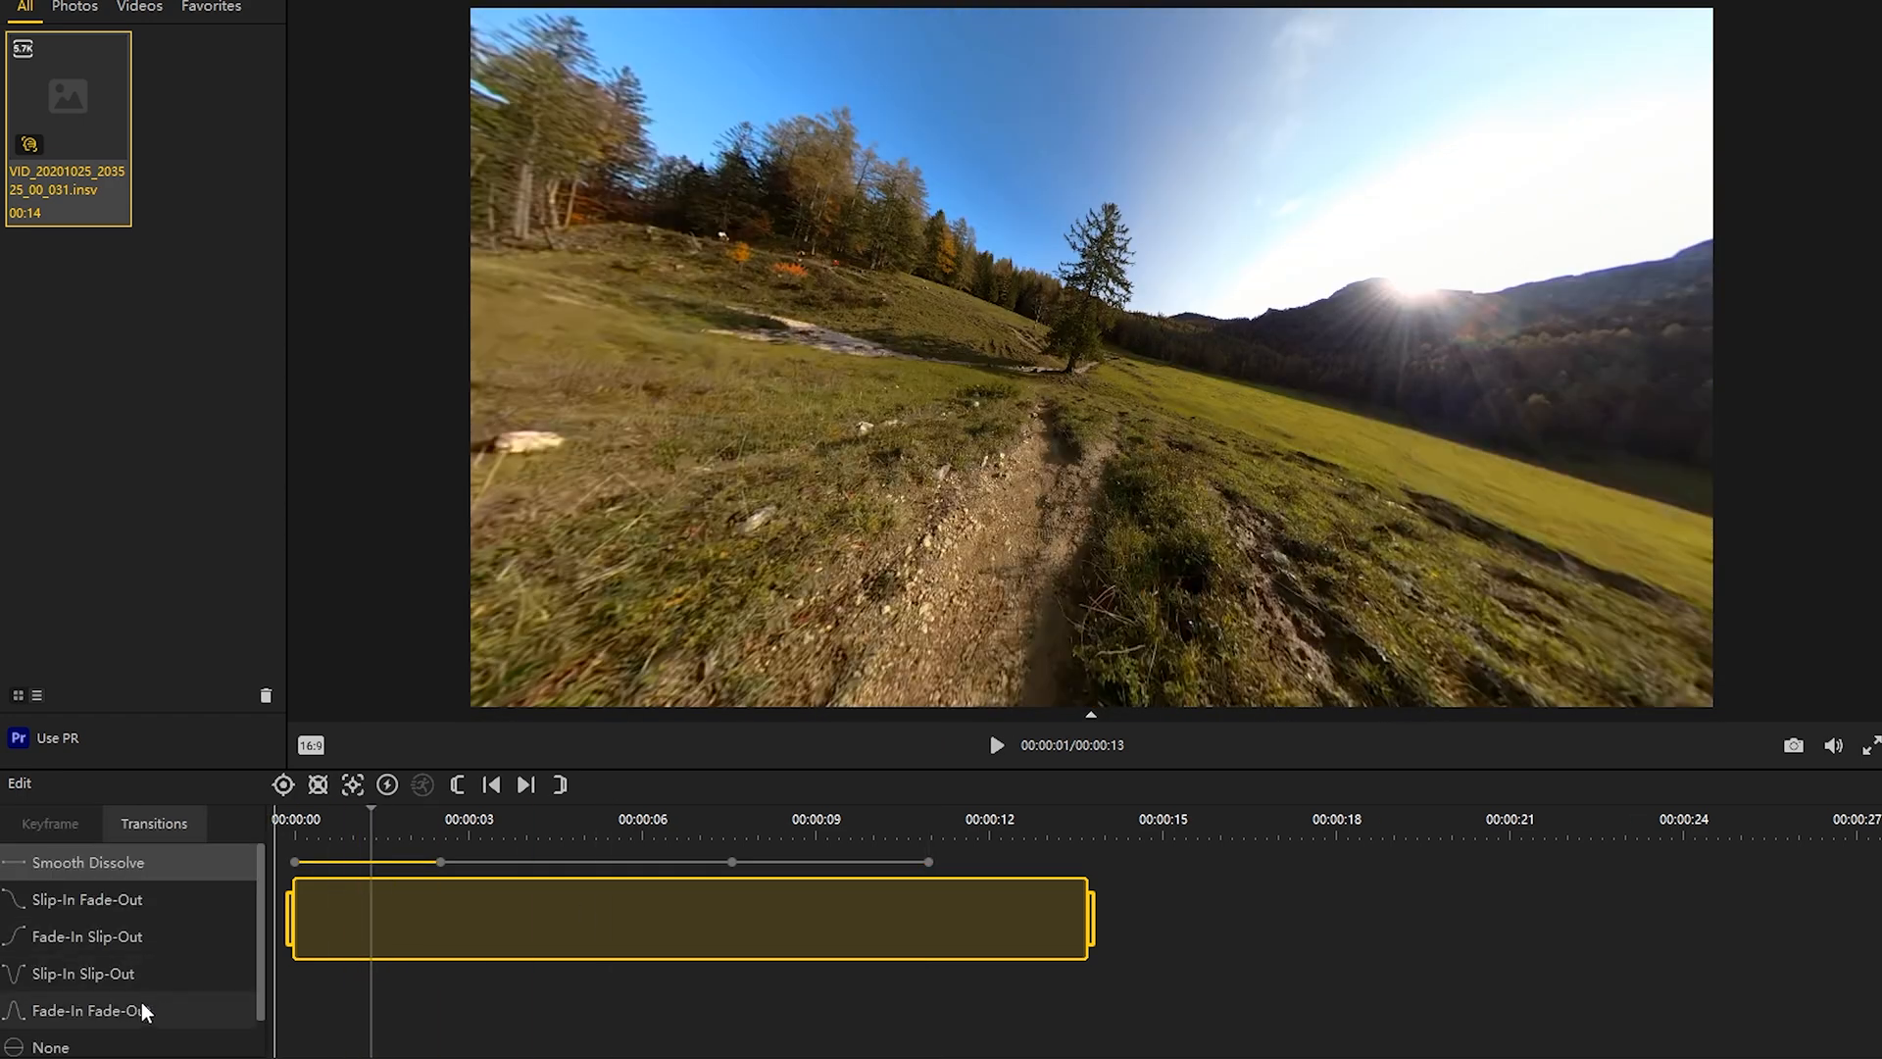
click(147, 1012)
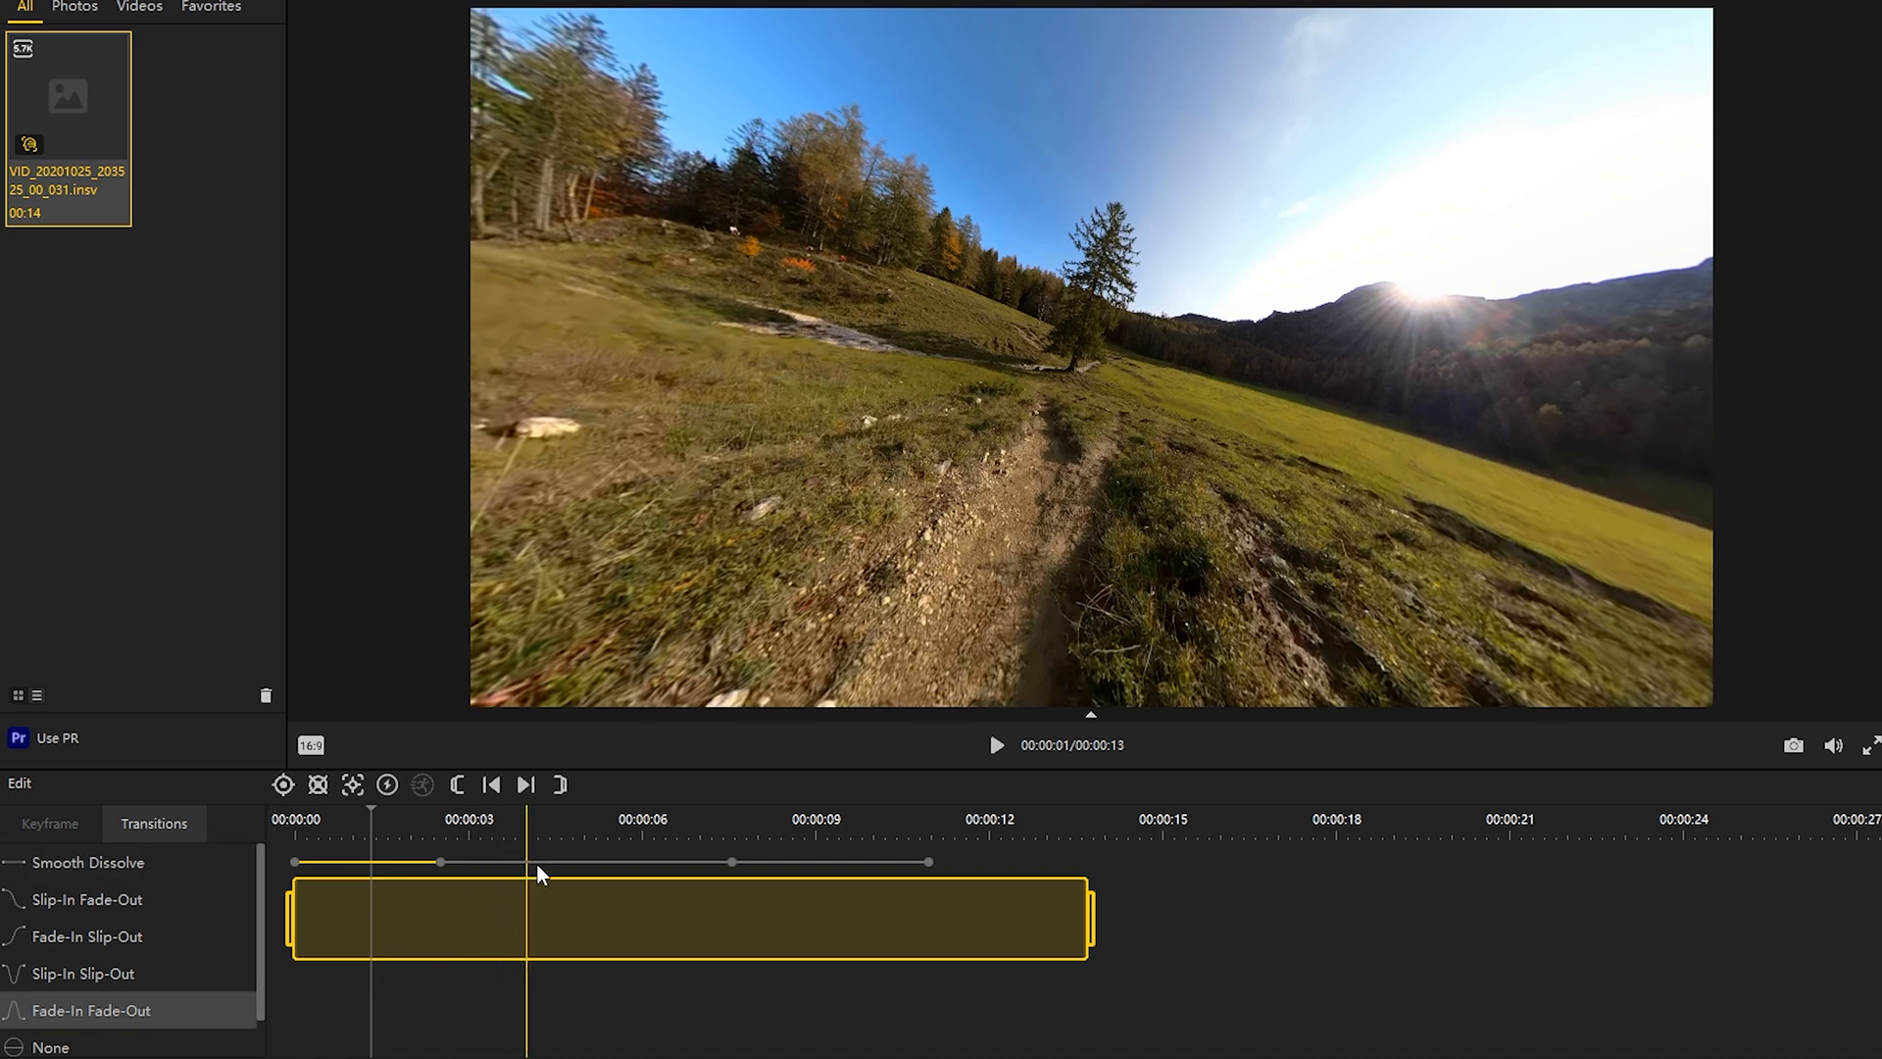
click(538, 867)
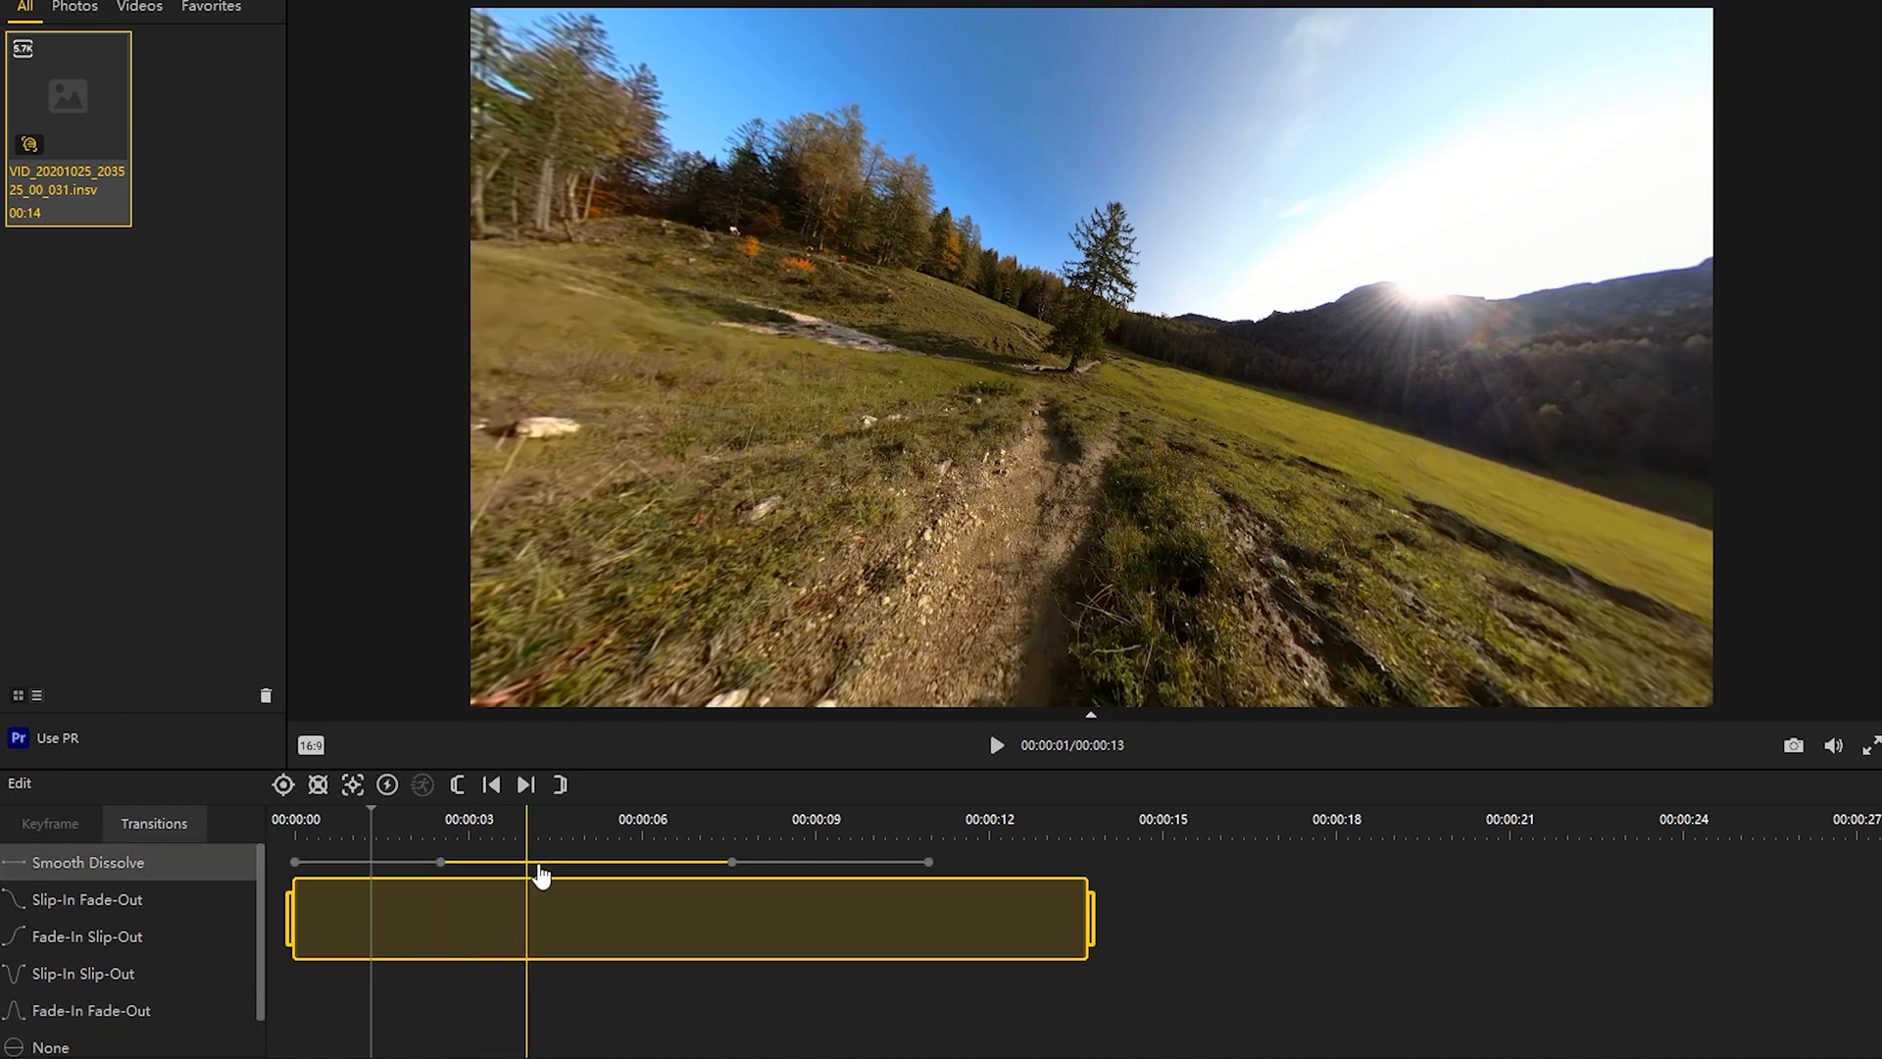
click(218, 1026)
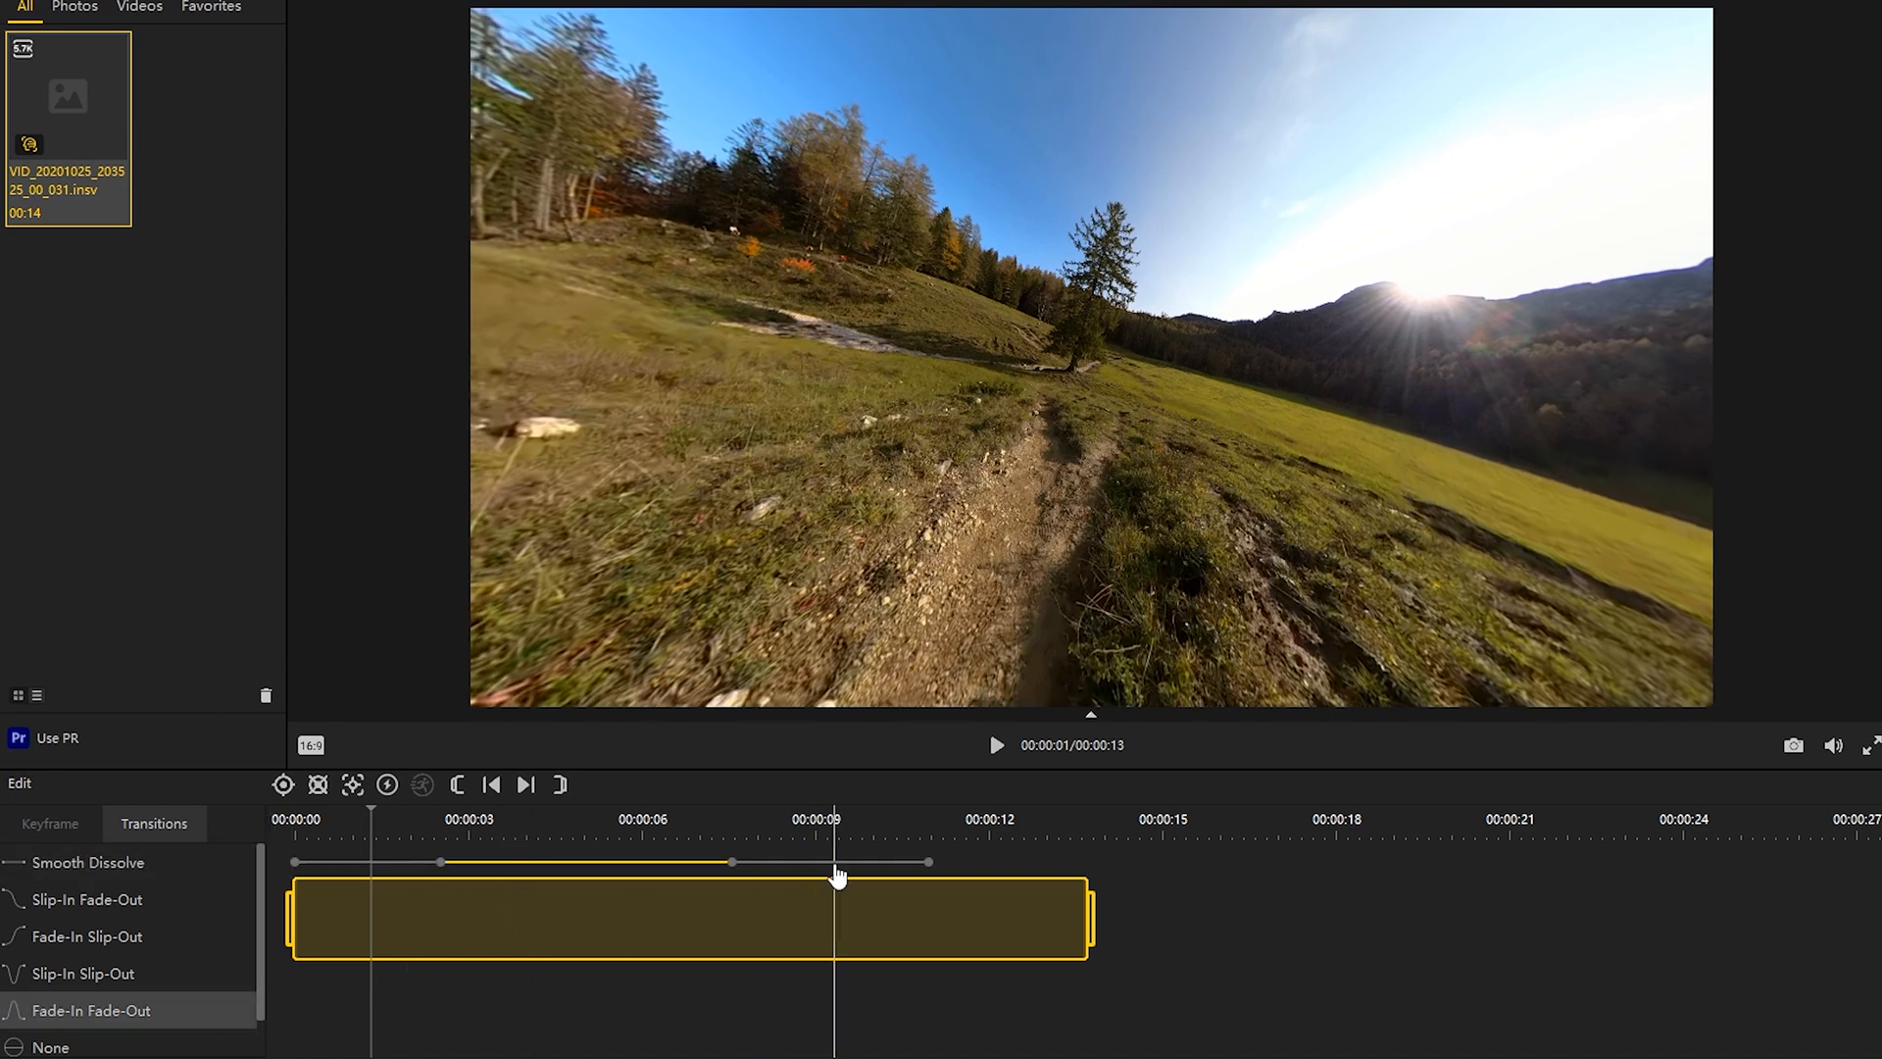
click(833, 871)
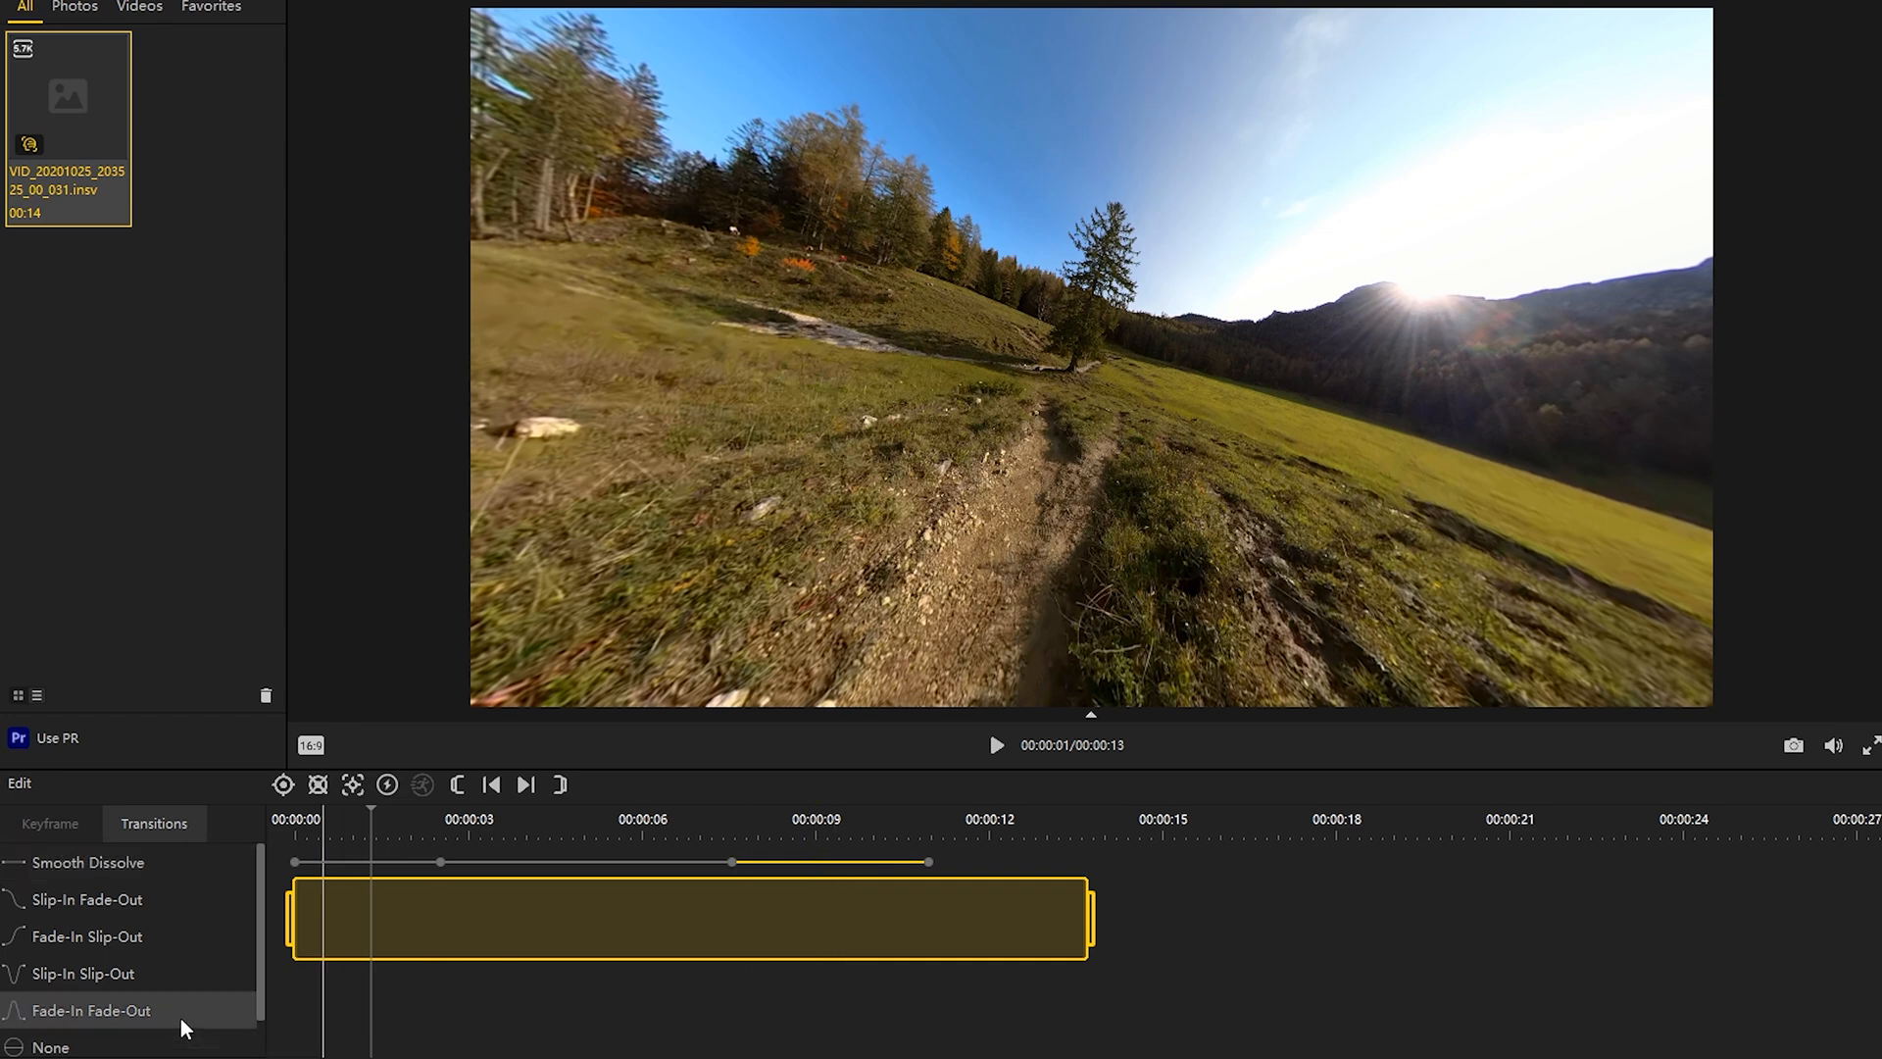
click(293, 862)
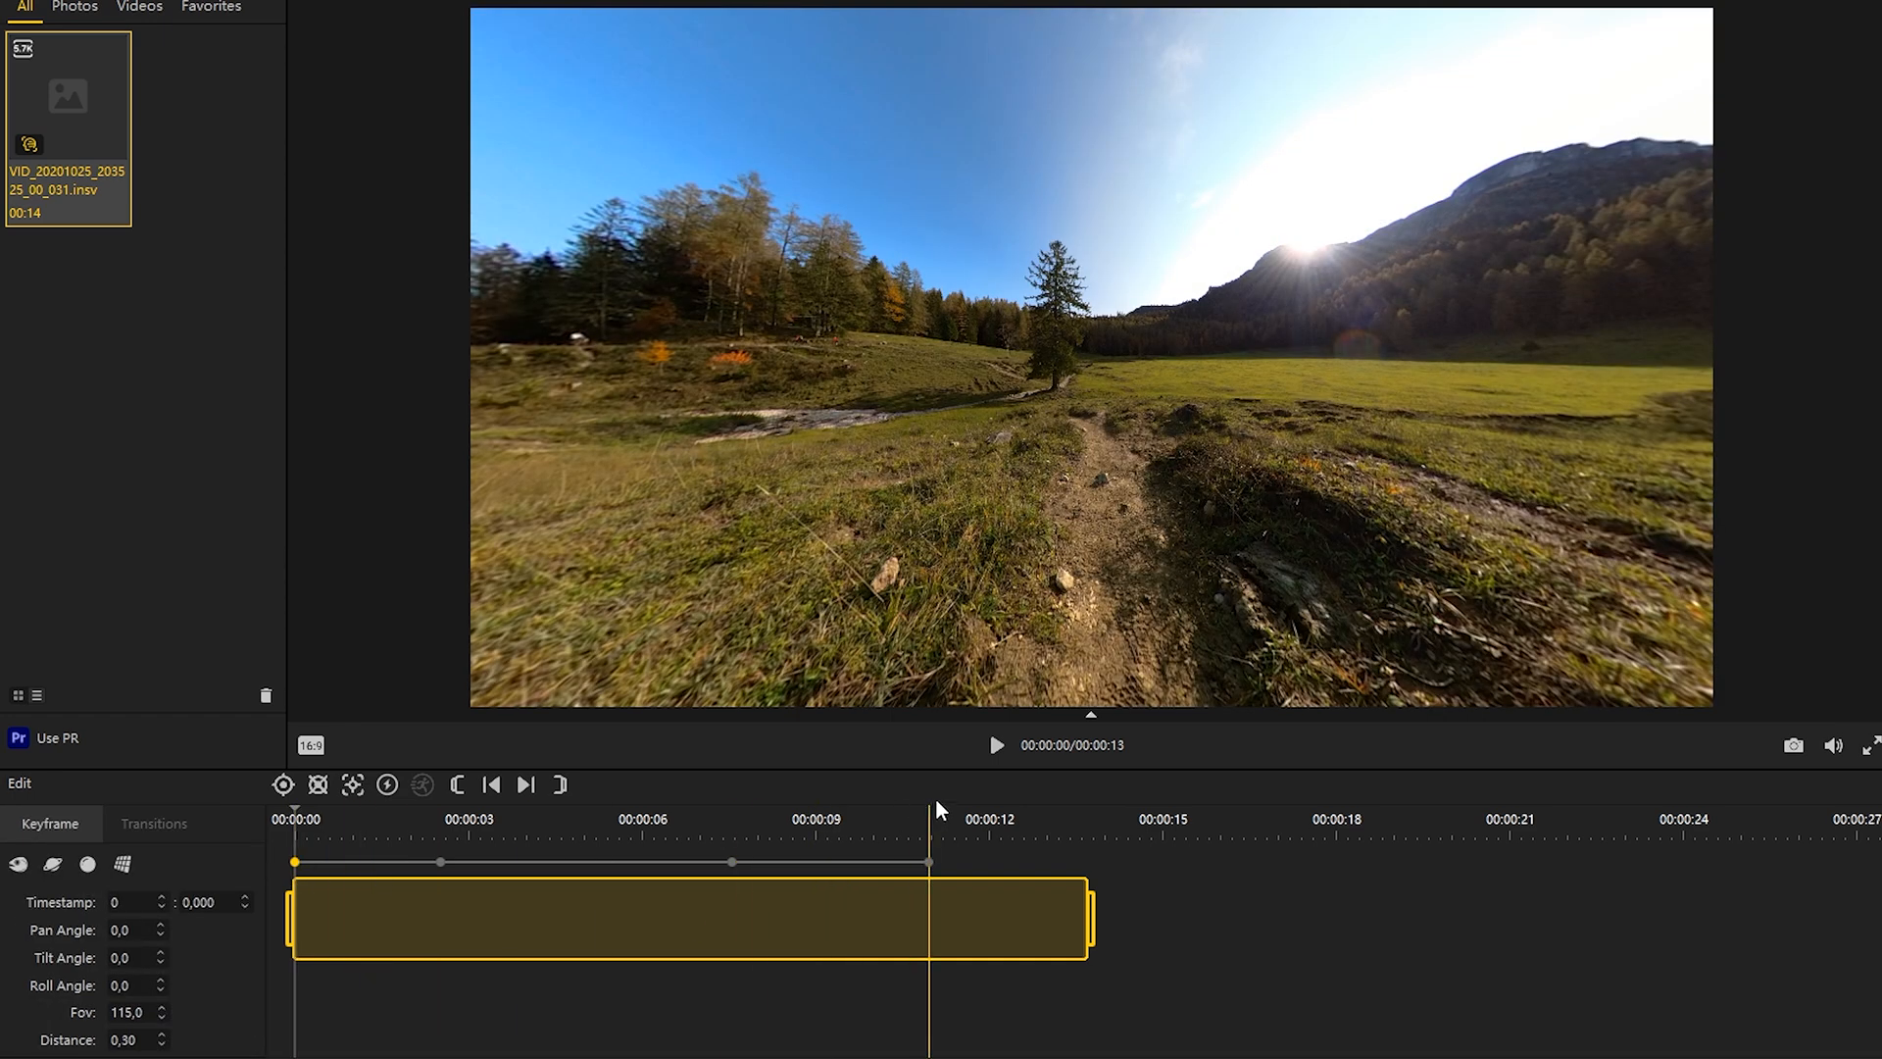
click(1002, 751)
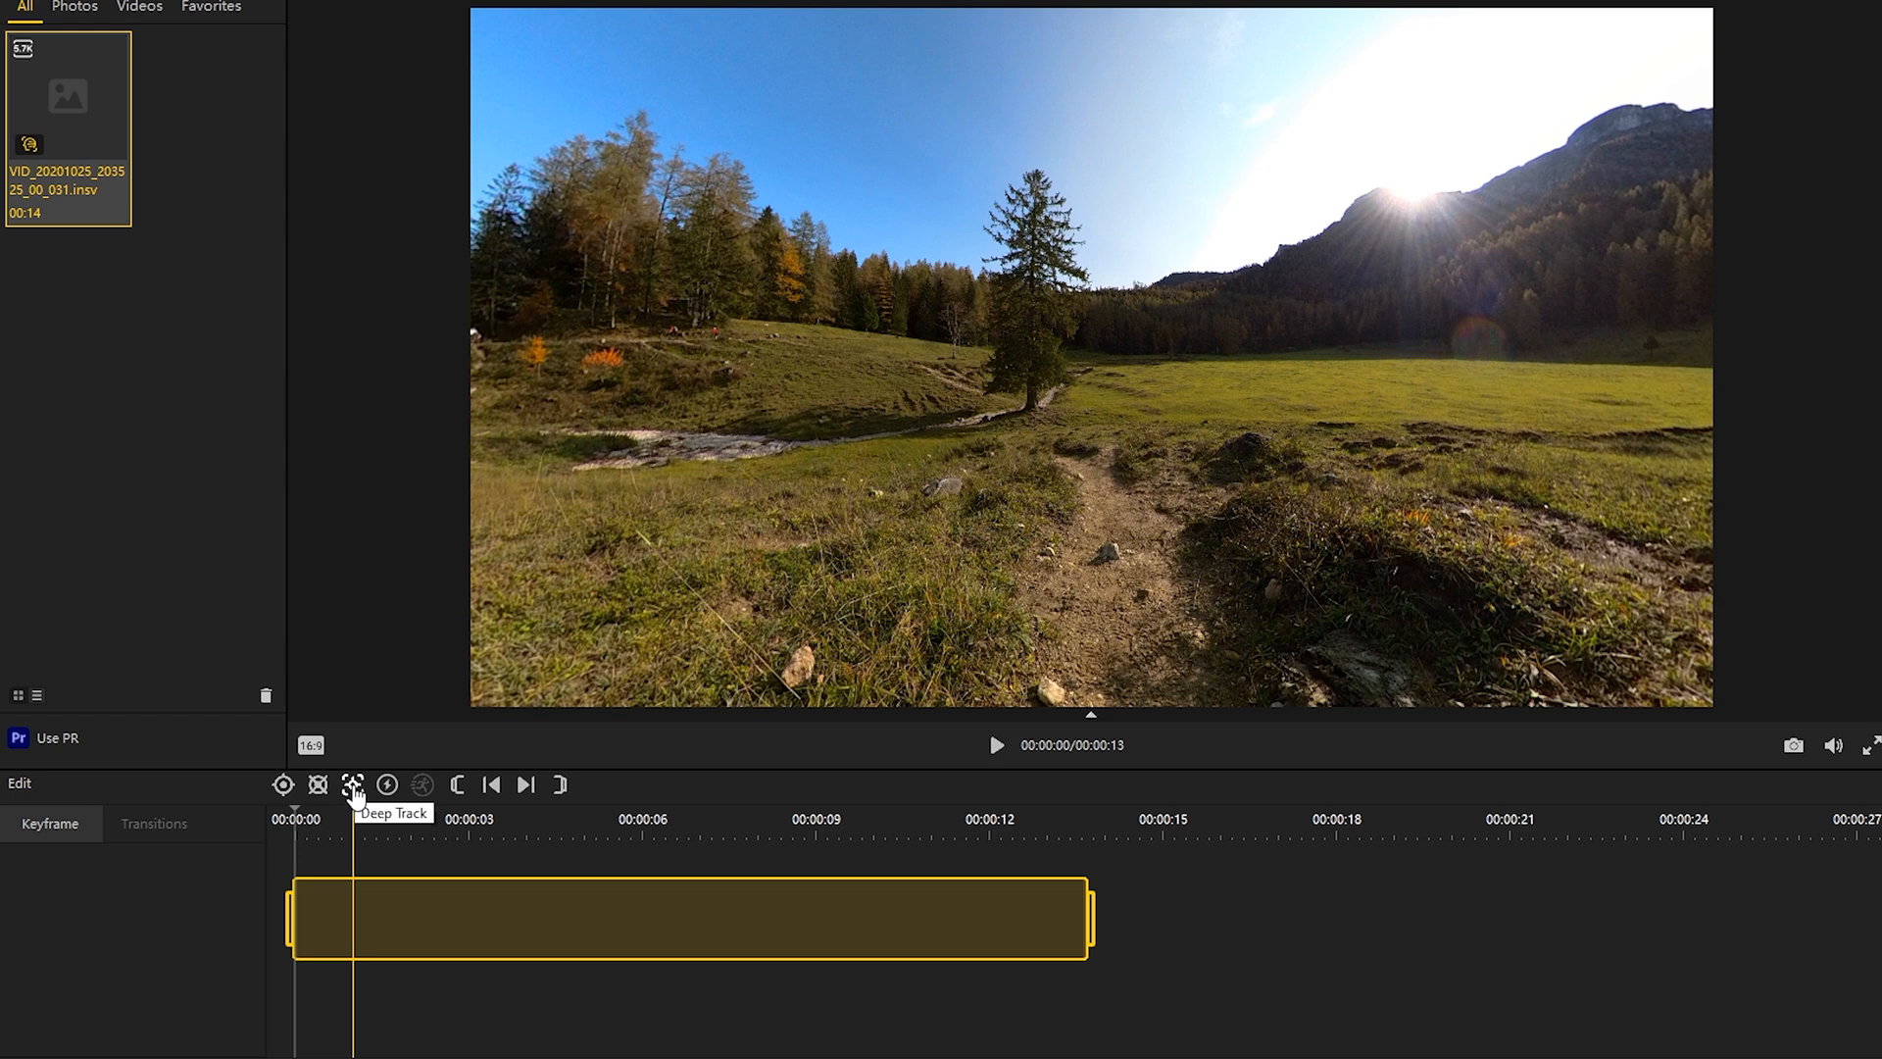
Step: Try Deep Track on the tree from the clip's start to about 7 seconds and play the tracked section
click(353, 787)
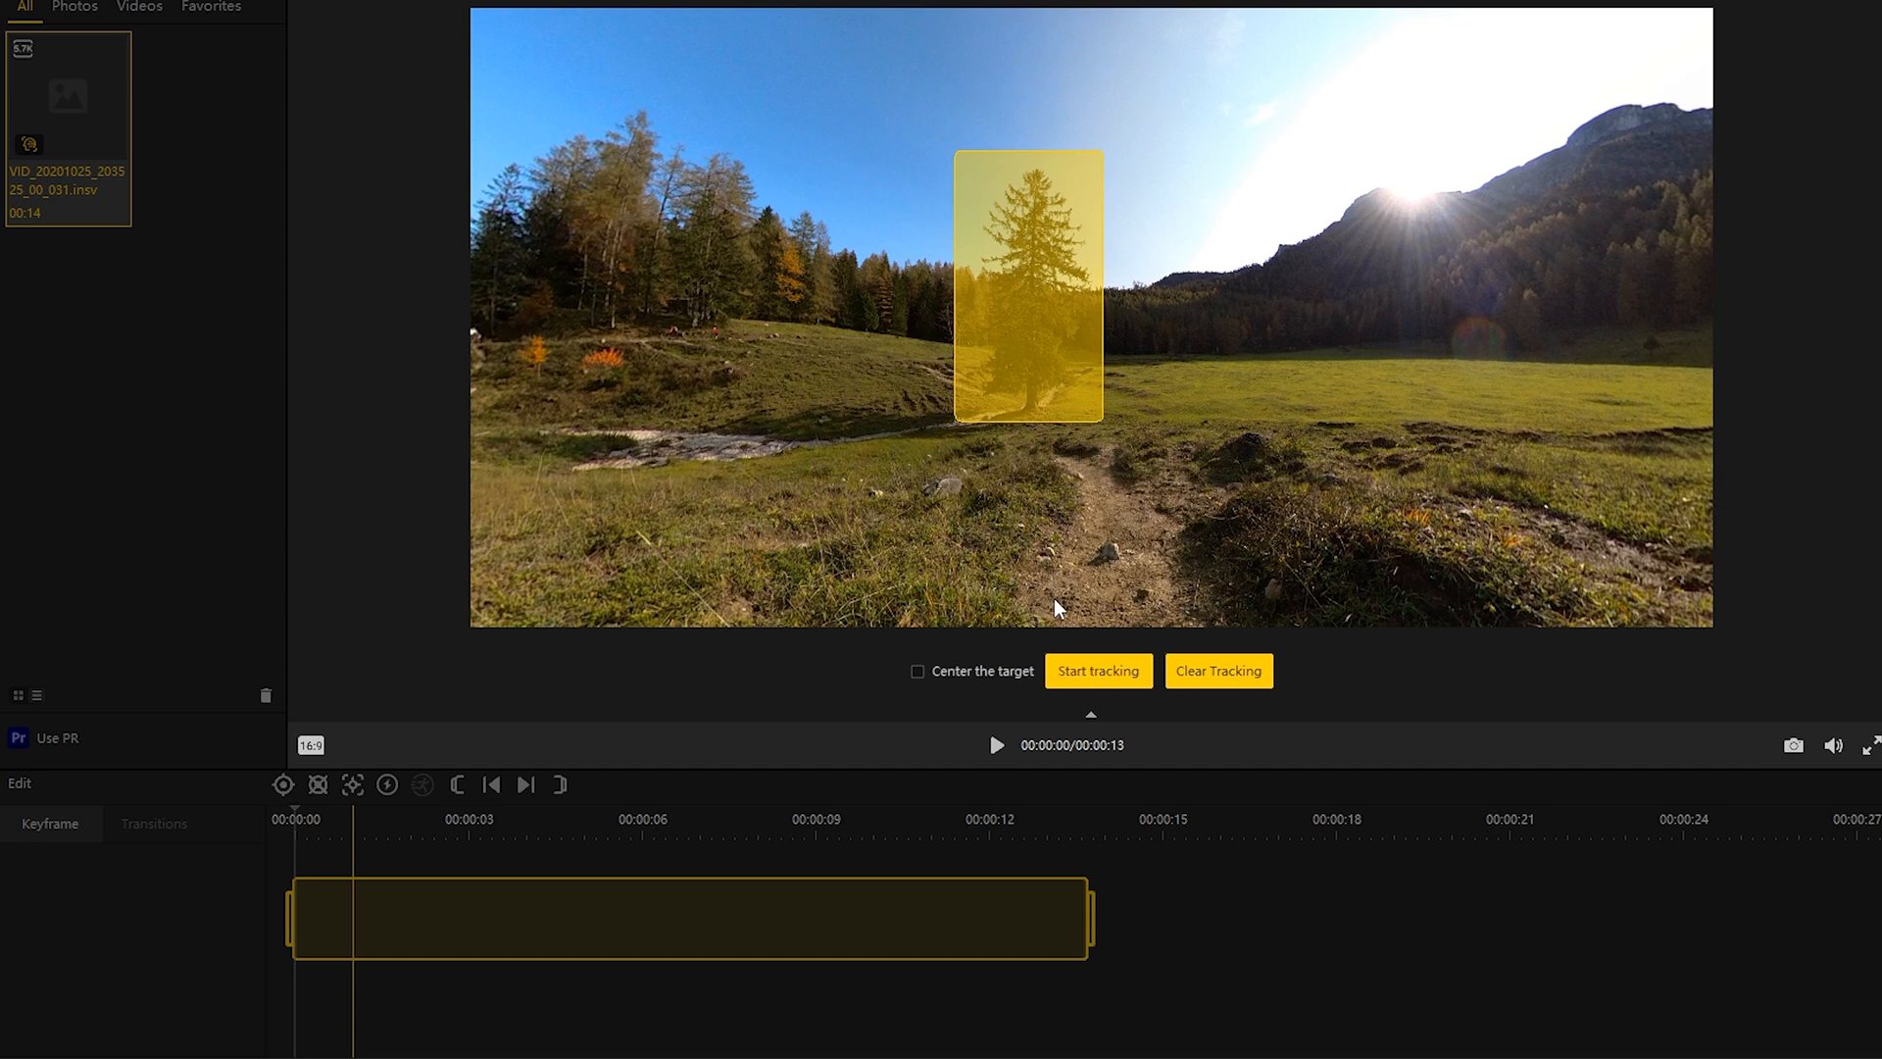
click(1100, 667)
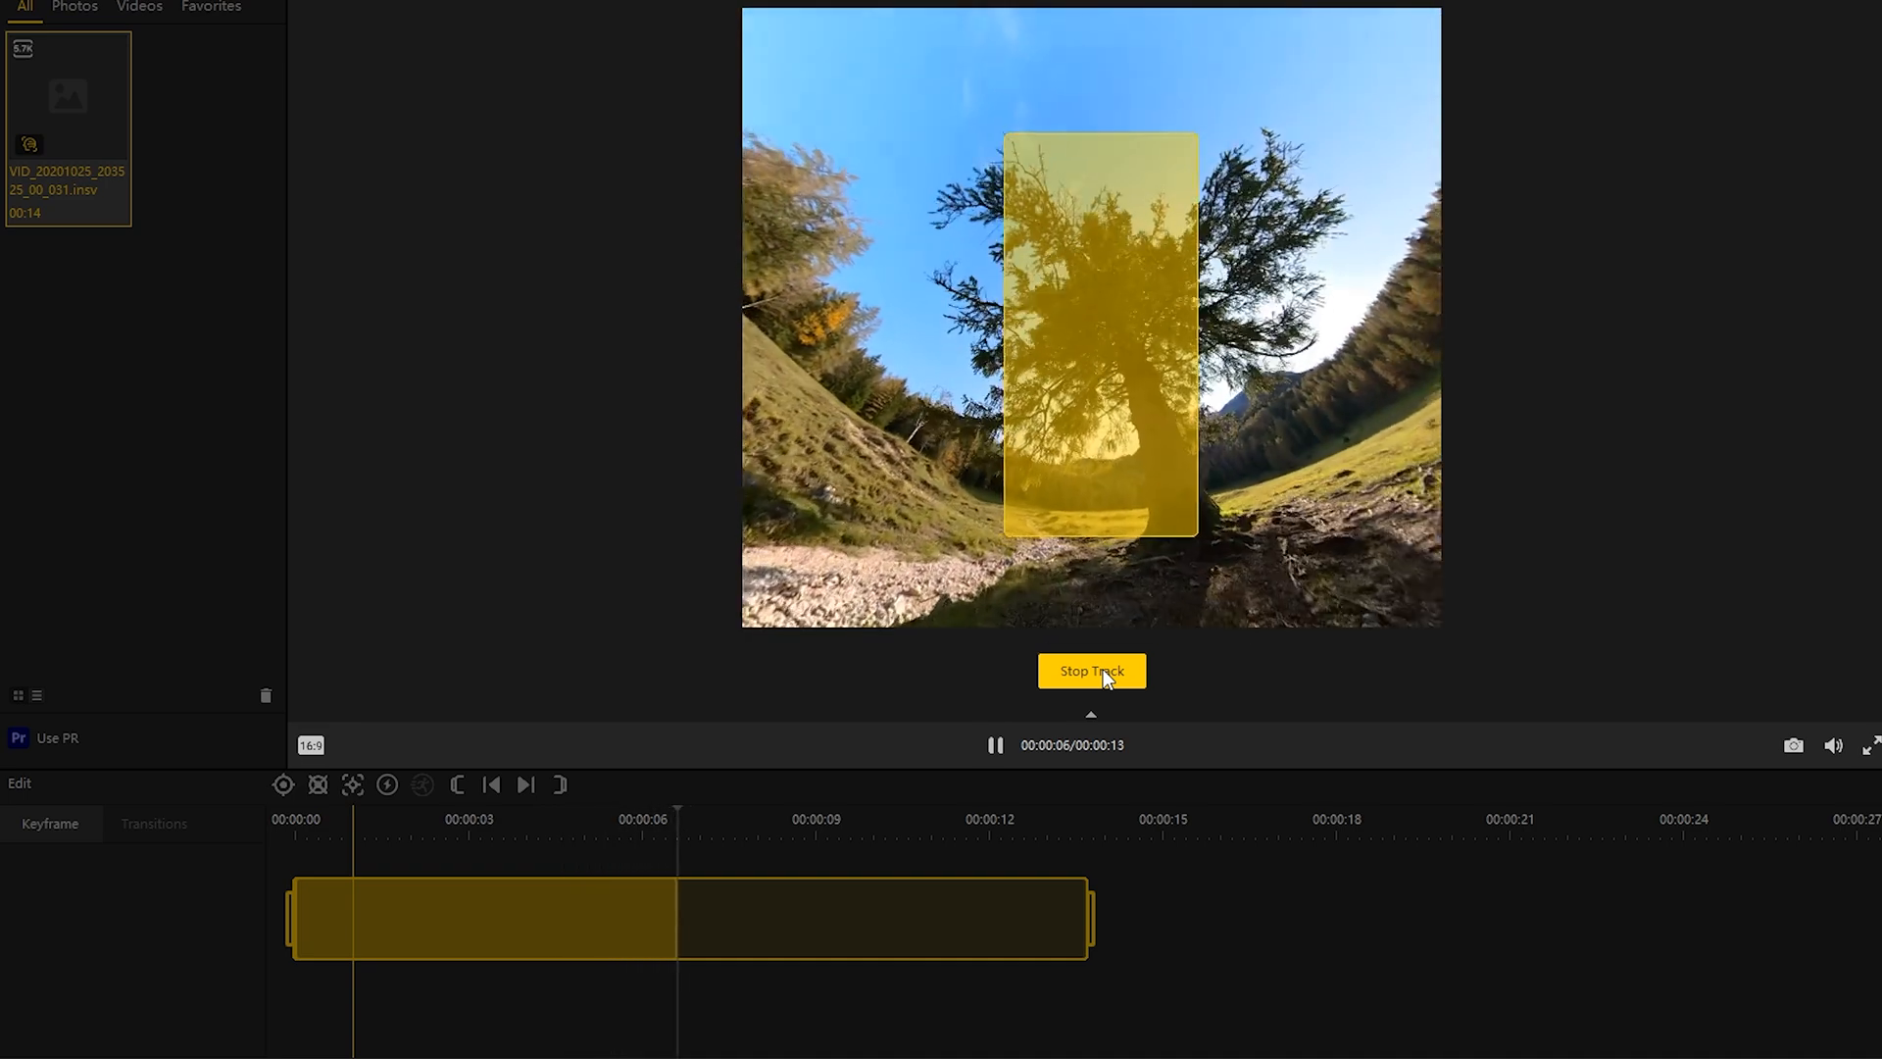
click(1092, 670)
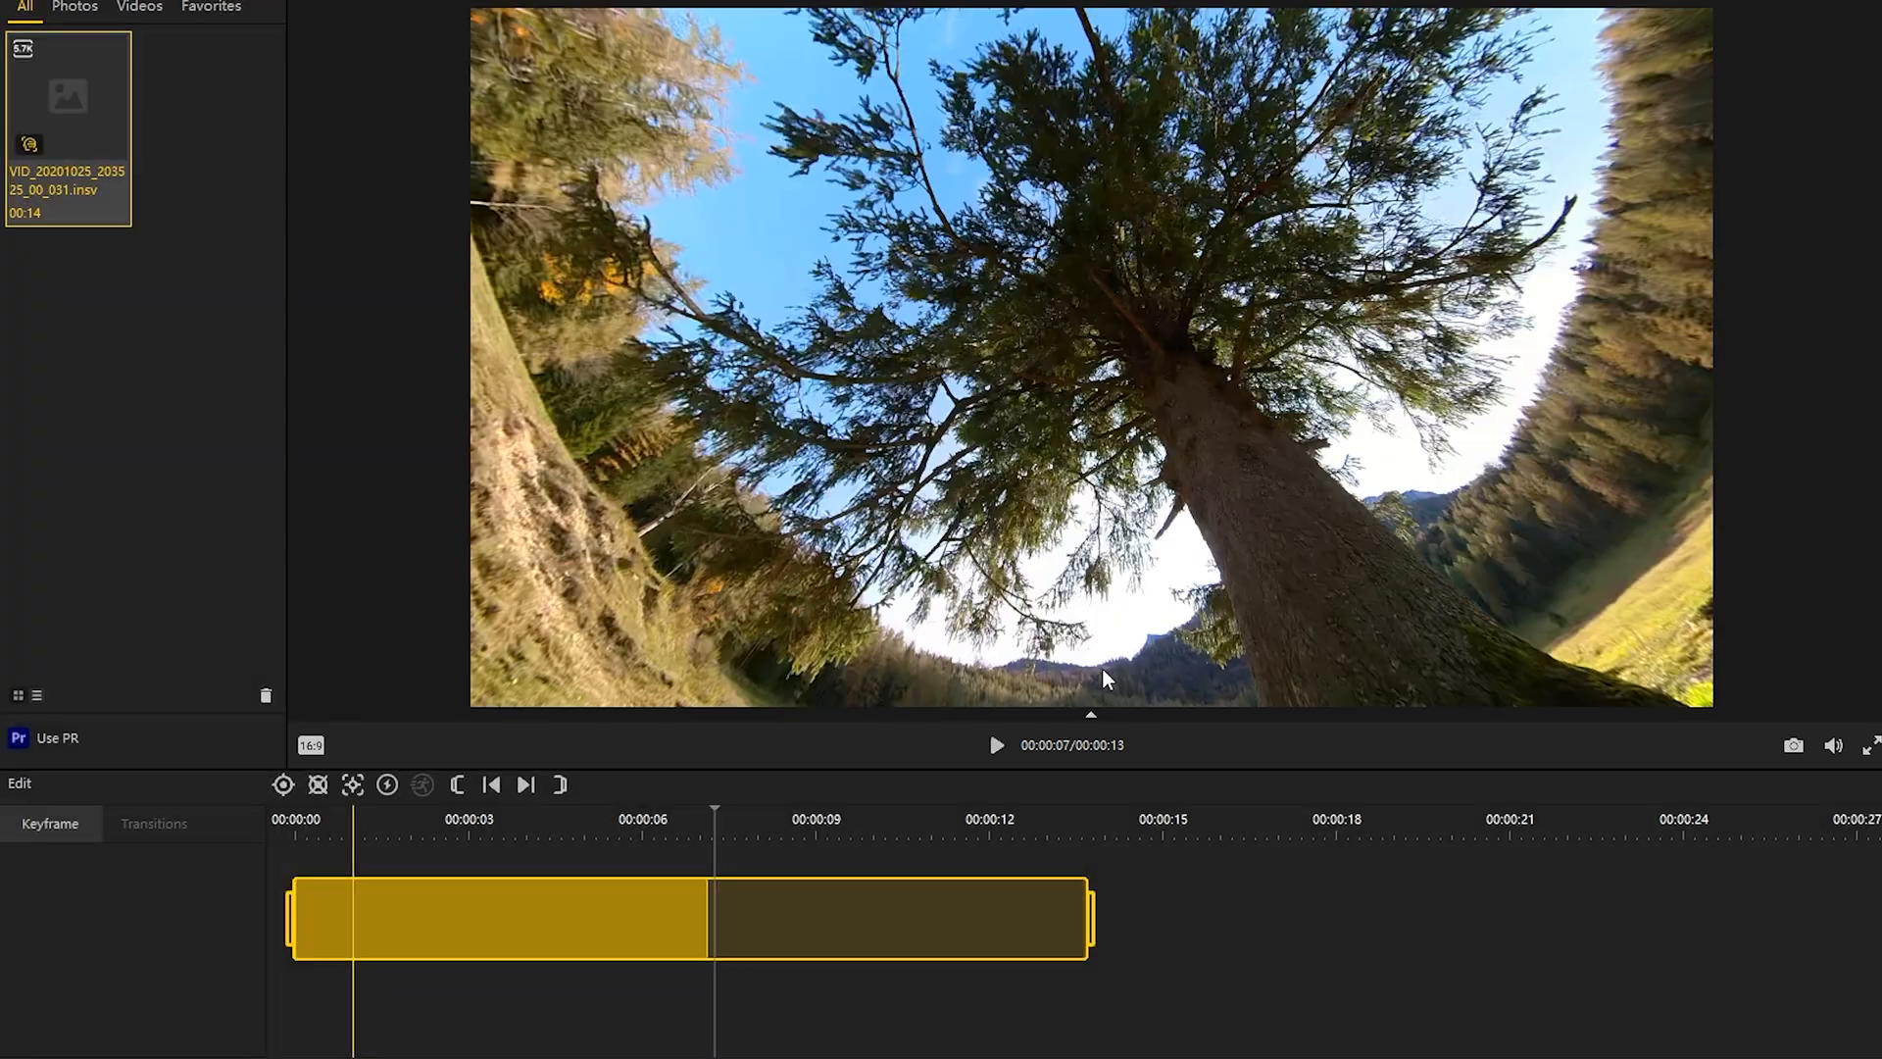
click(297, 874)
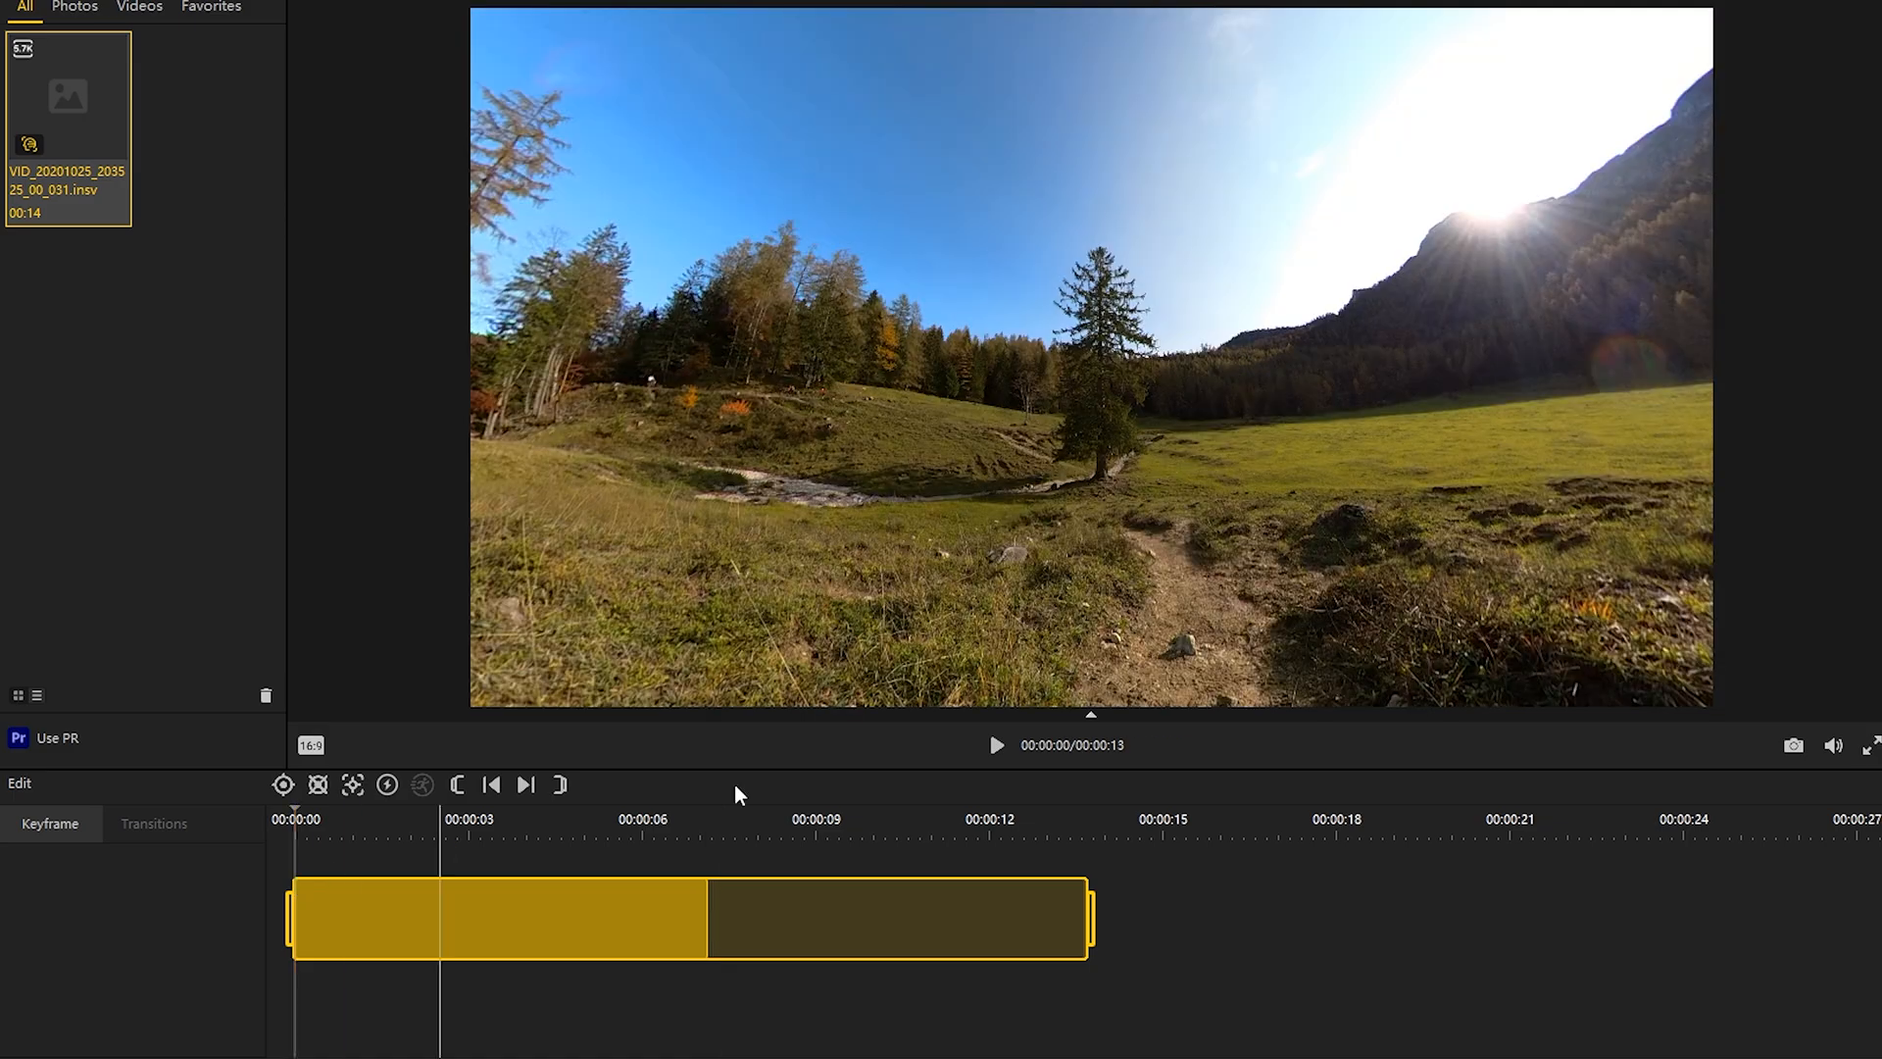
click(996, 750)
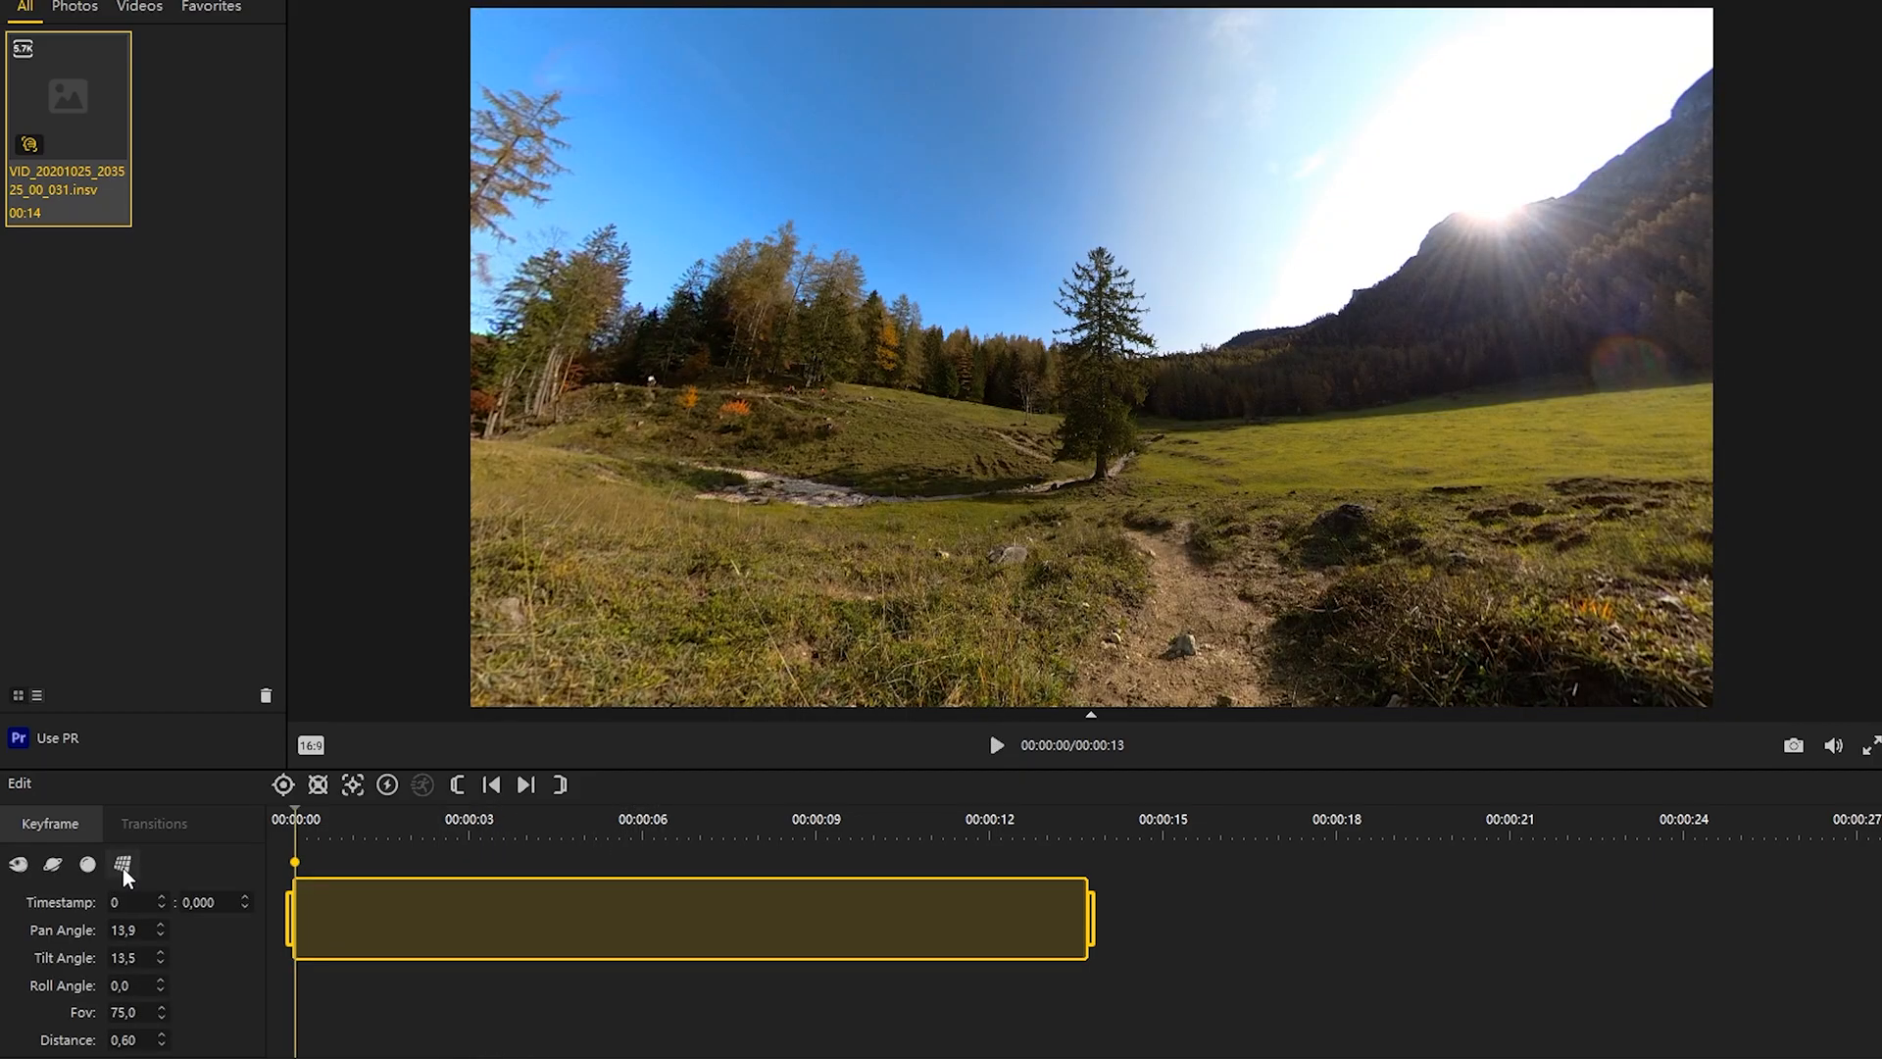
Step: Set the start keyframe to the flat perspective preset with FOV 115 and distance 0.30
click(122, 867)
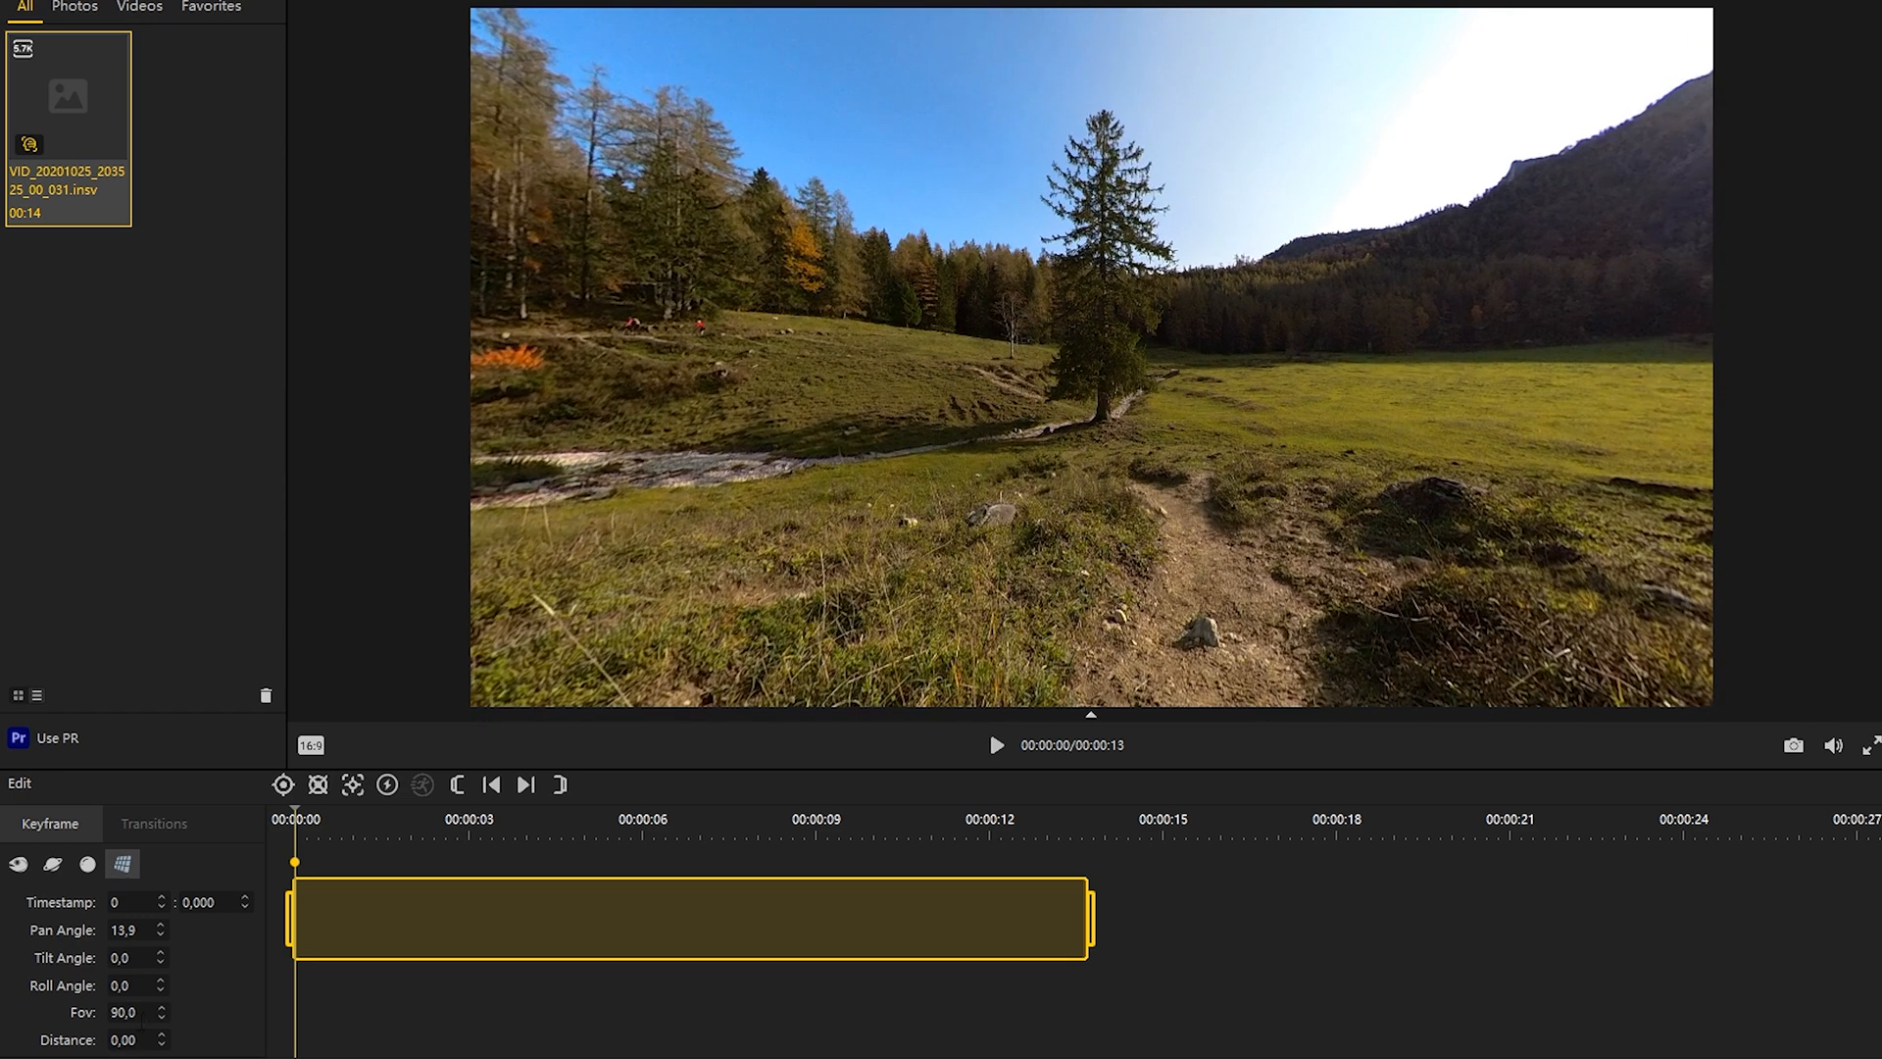
text(115)
key(Return)
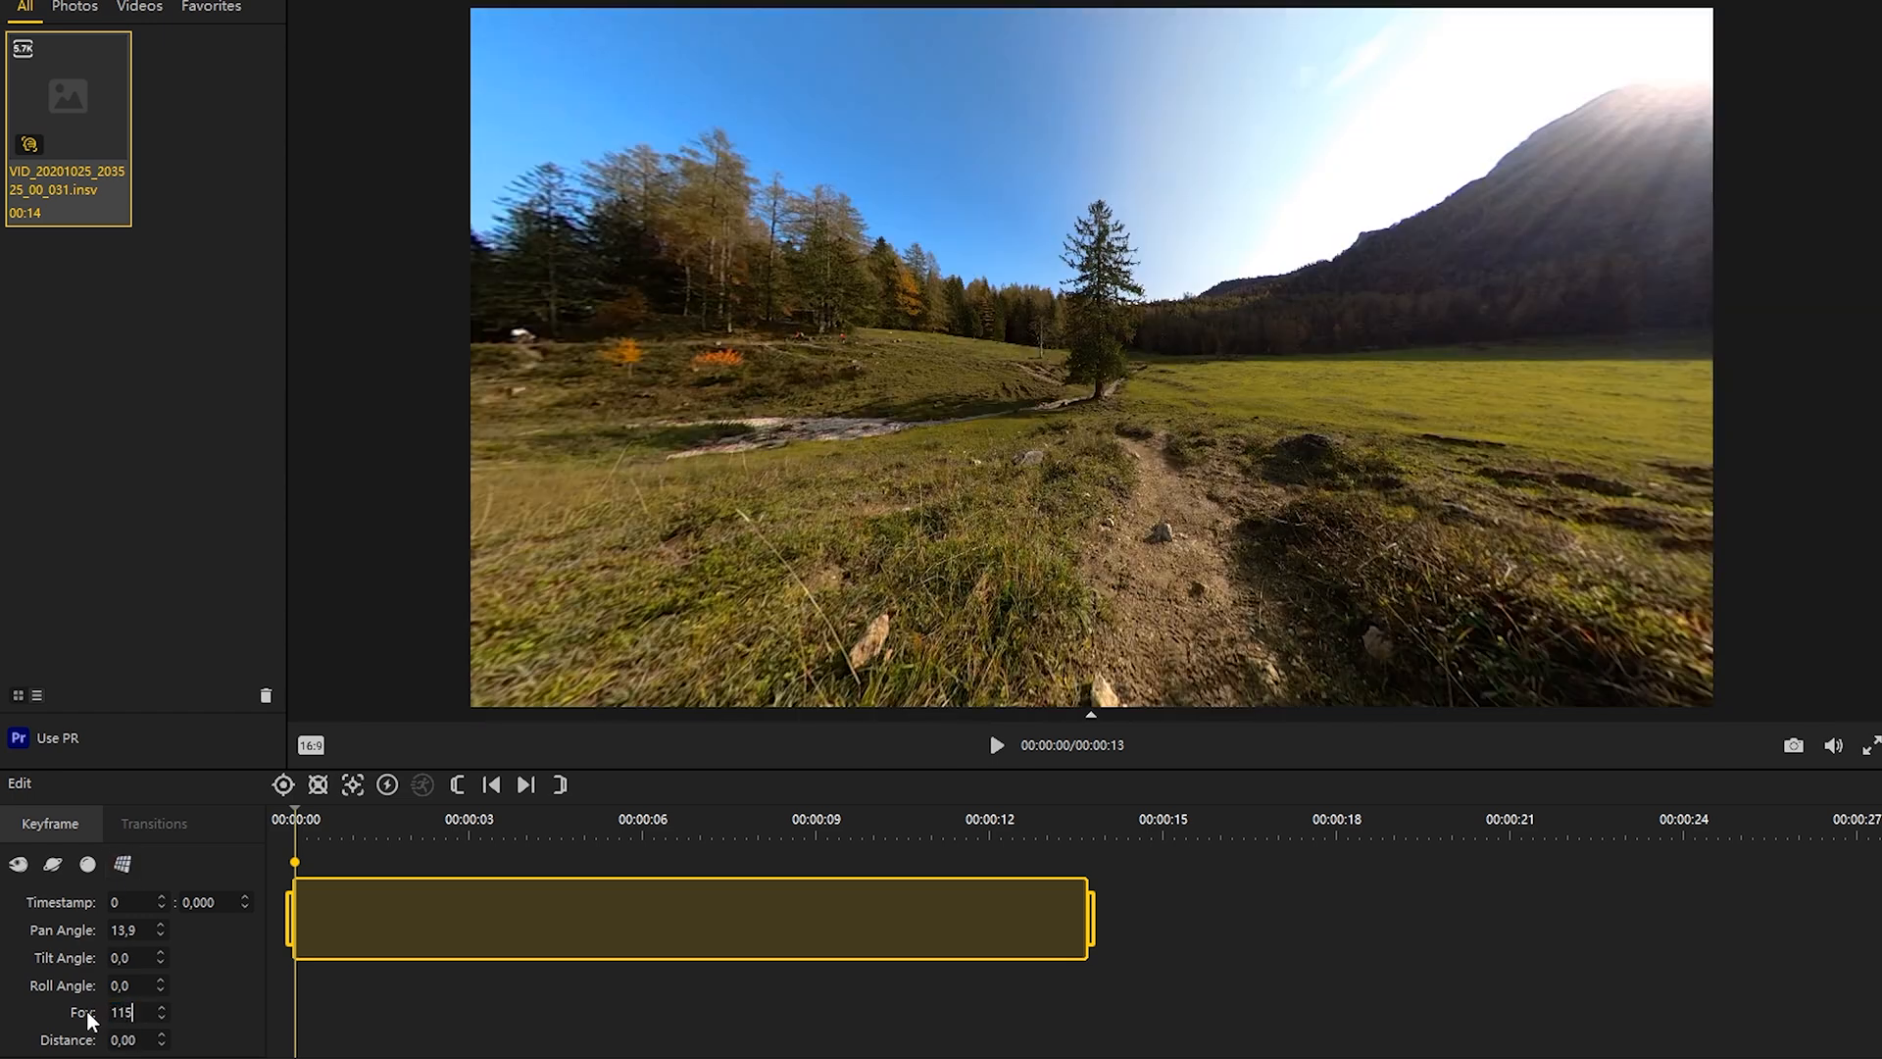
click(142, 1041)
text(,3)
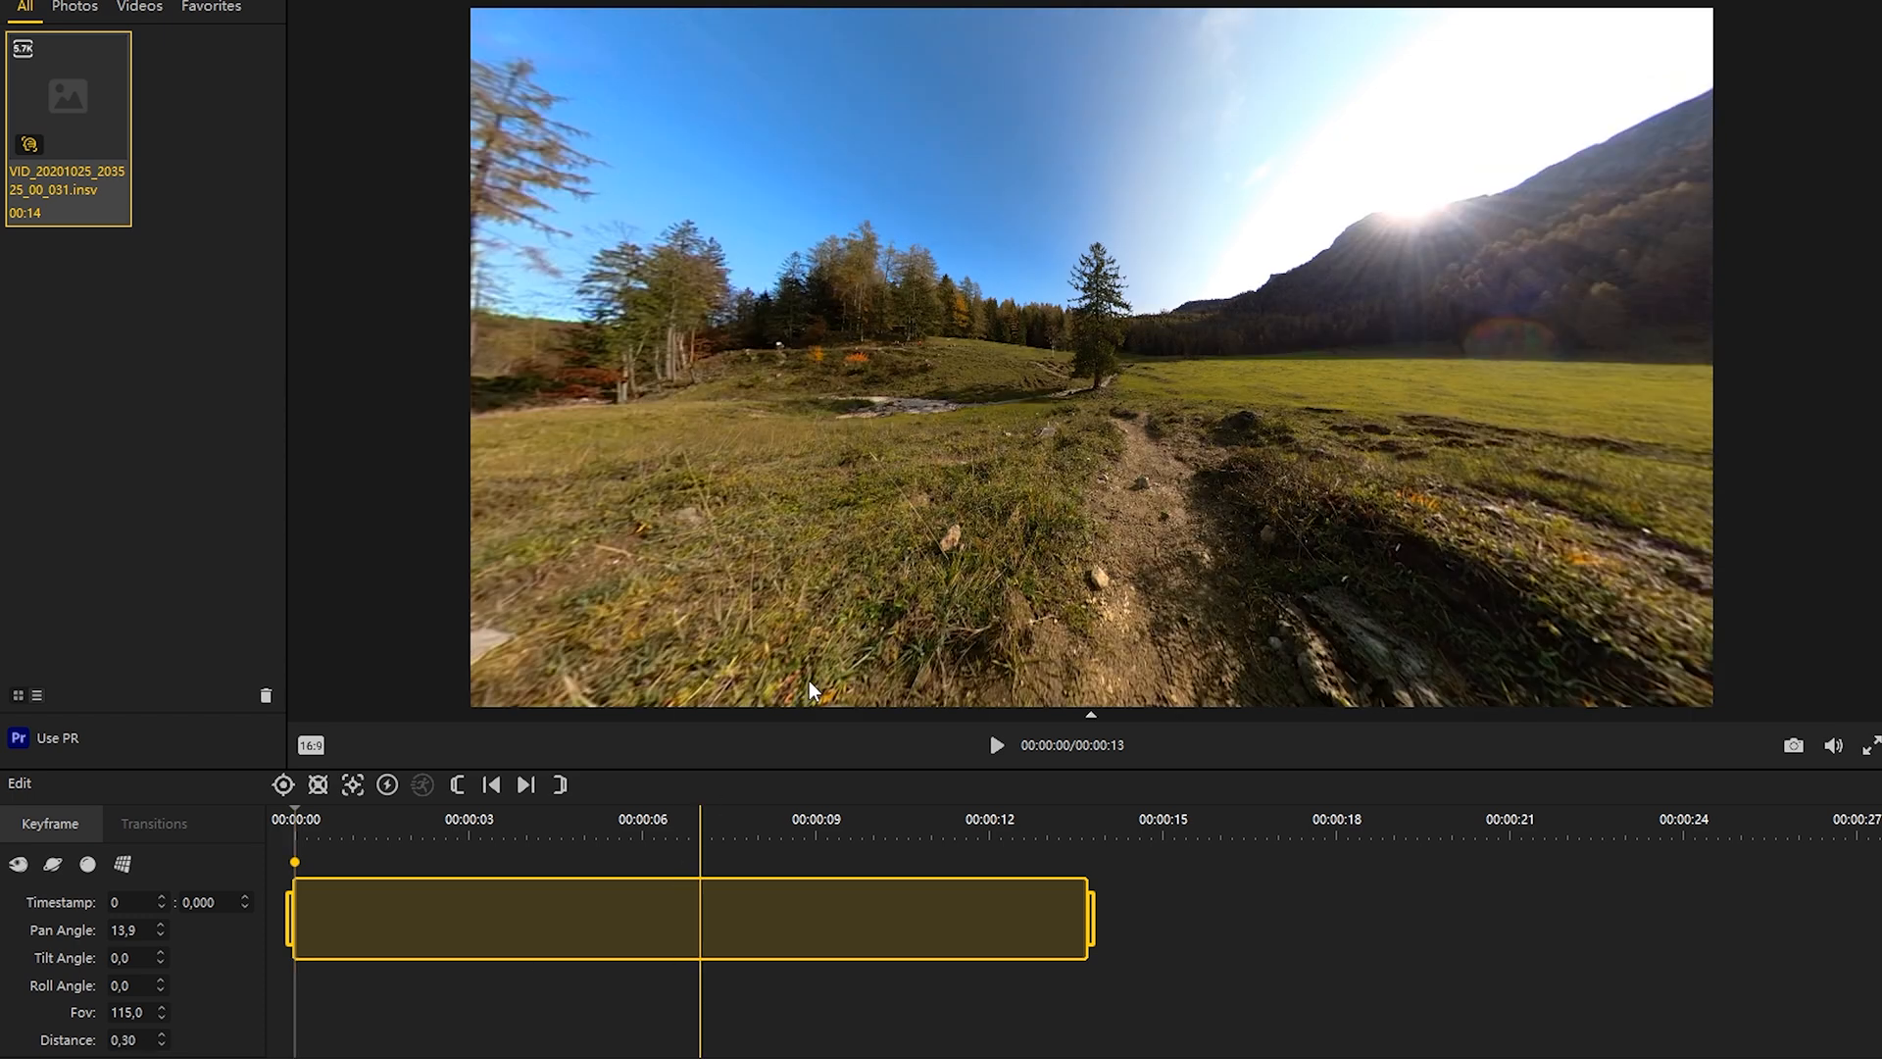
click(330, 819)
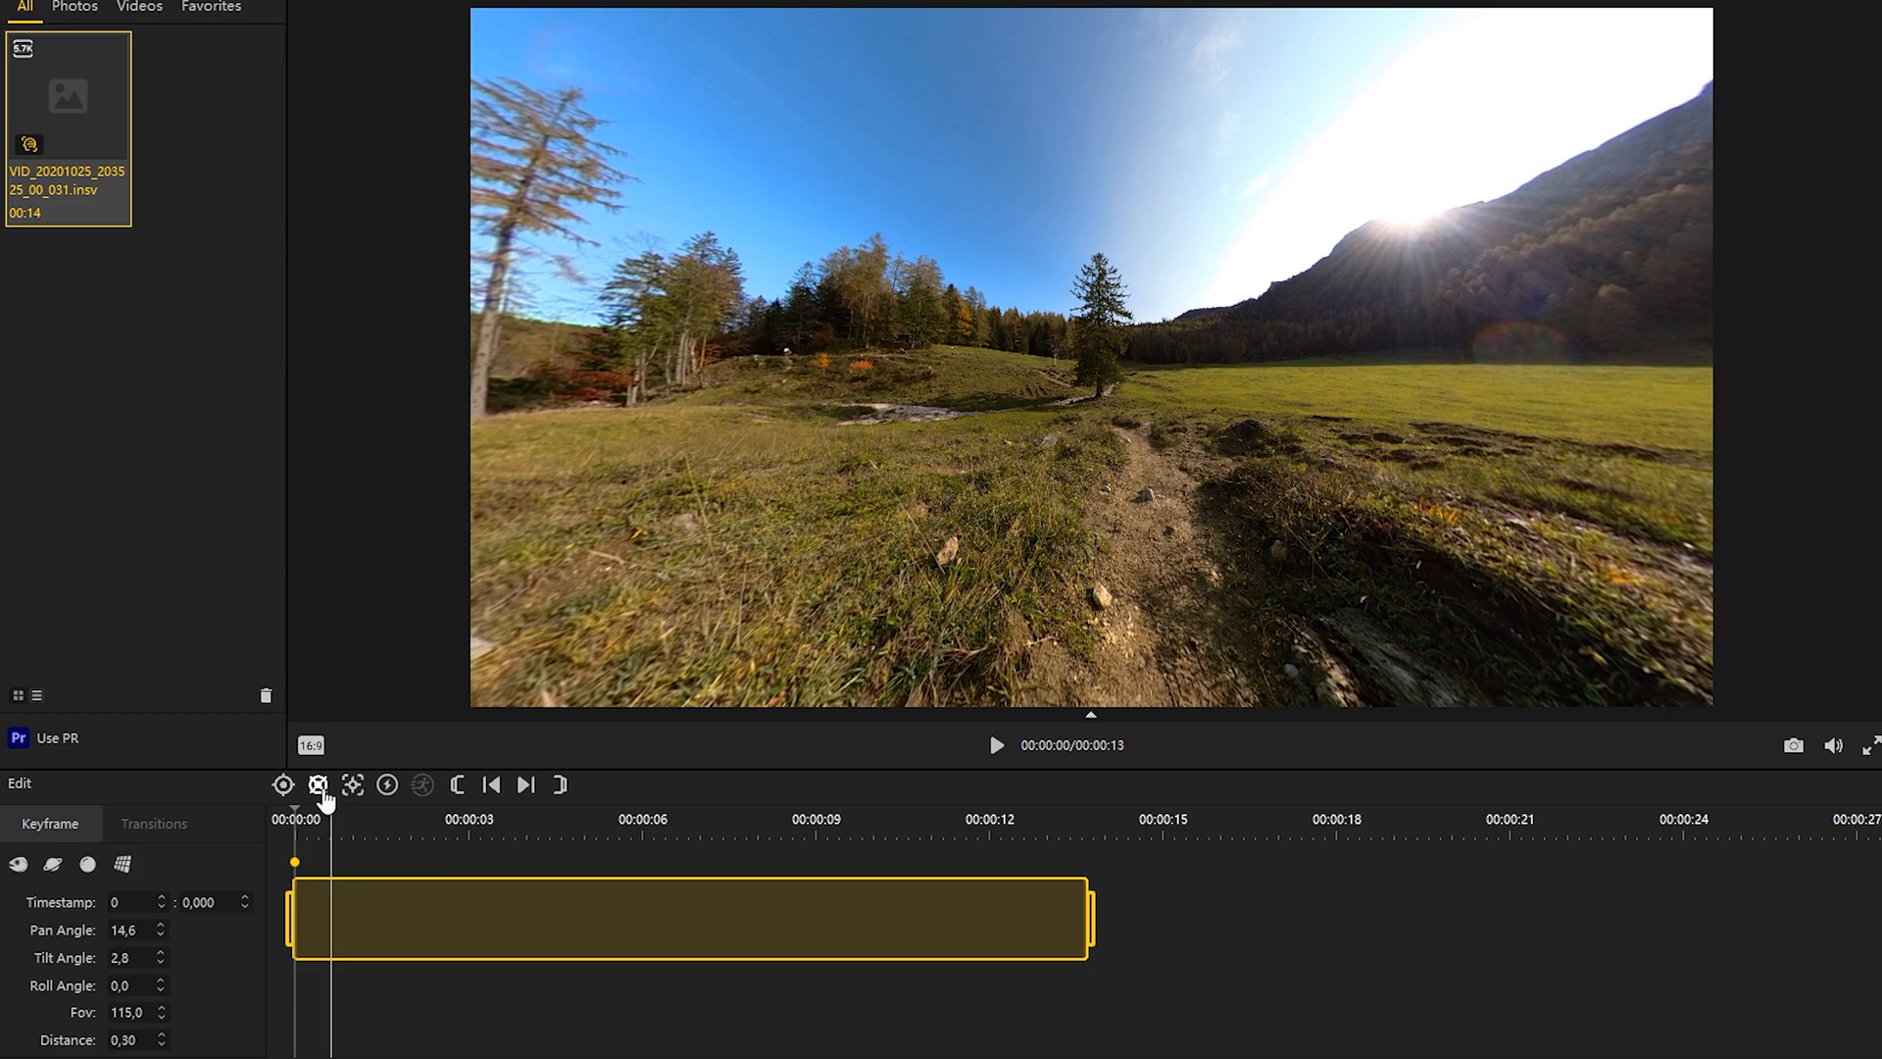
Step: Add keyframes at about 2.2 and 3.1 seconds, keeping the tree centered in the view
click(996, 745)
click(997, 745)
click(283, 785)
click(997, 744)
click(996, 745)
drag(1083, 458, 1058, 458)
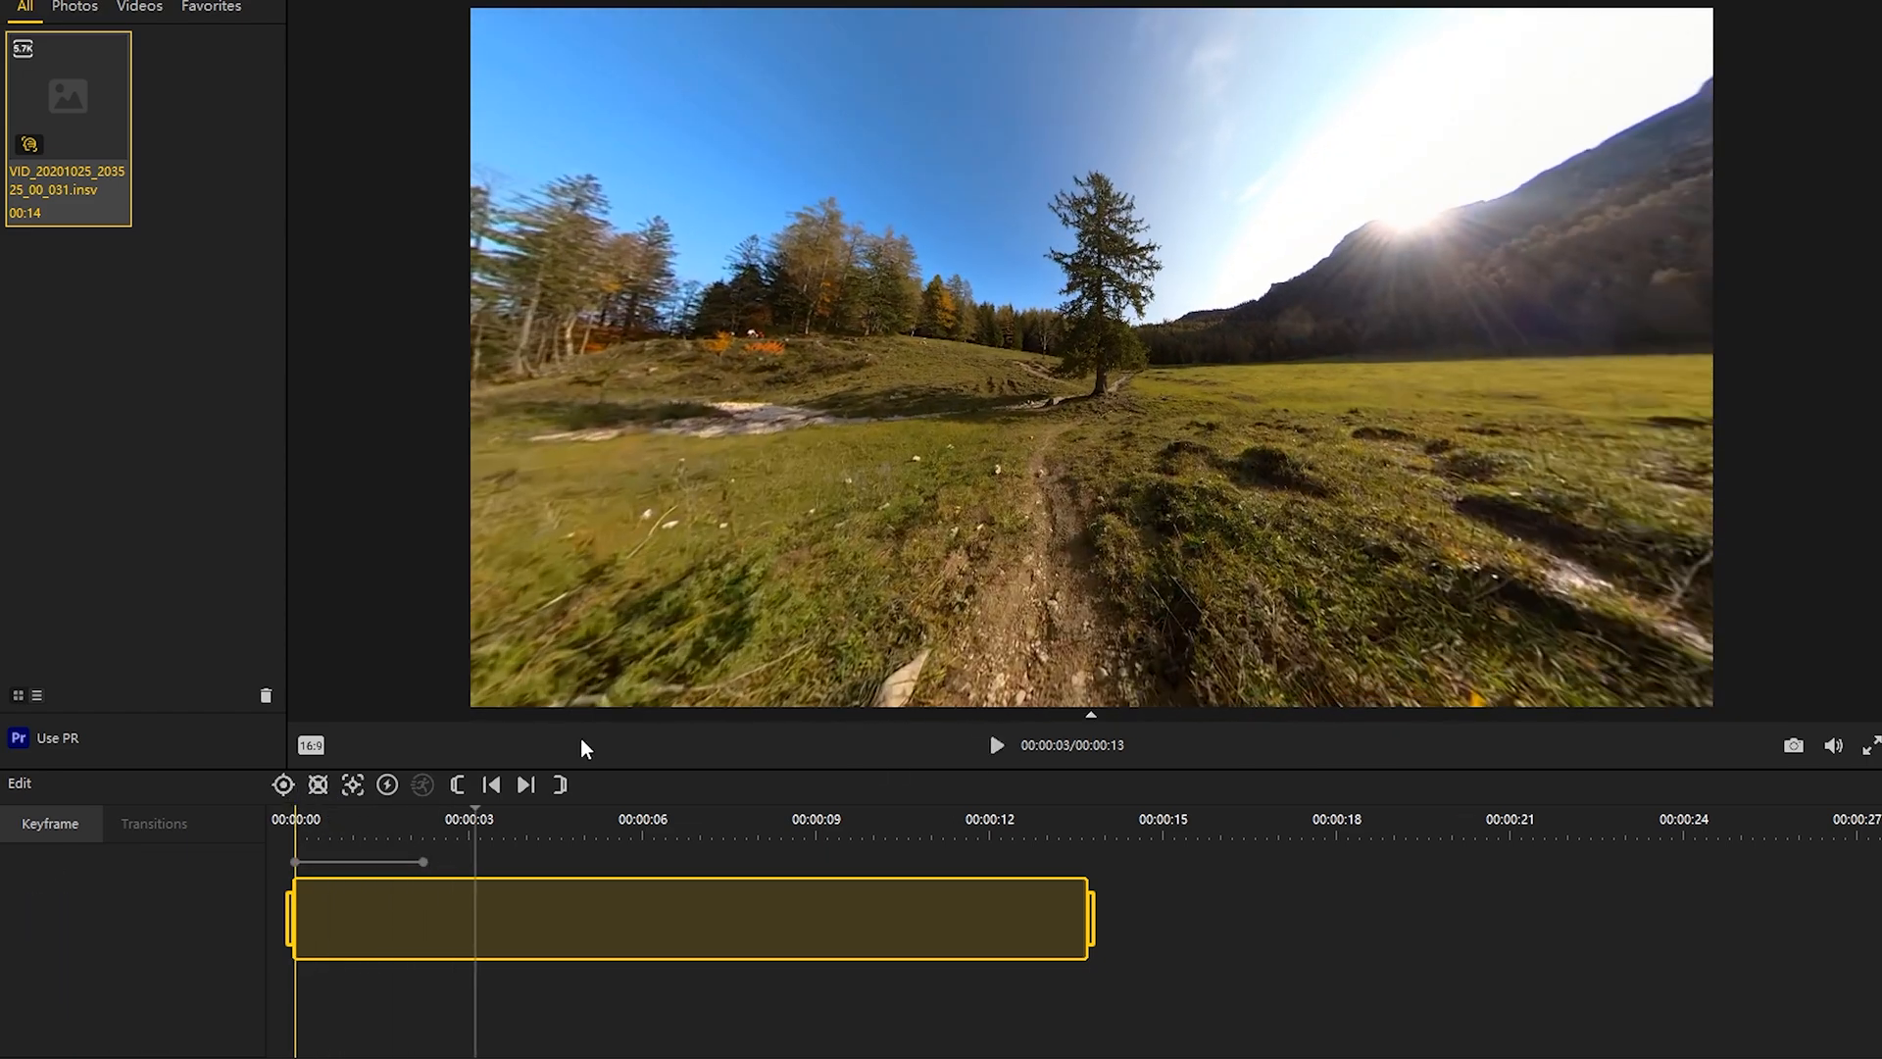
click(283, 786)
Step: Add keyframes at about 4.1 and 4.7 seconds with the view re-centered on the tree
click(996, 747)
click(997, 747)
click(283, 785)
click(998, 747)
click(998, 747)
click(283, 785)
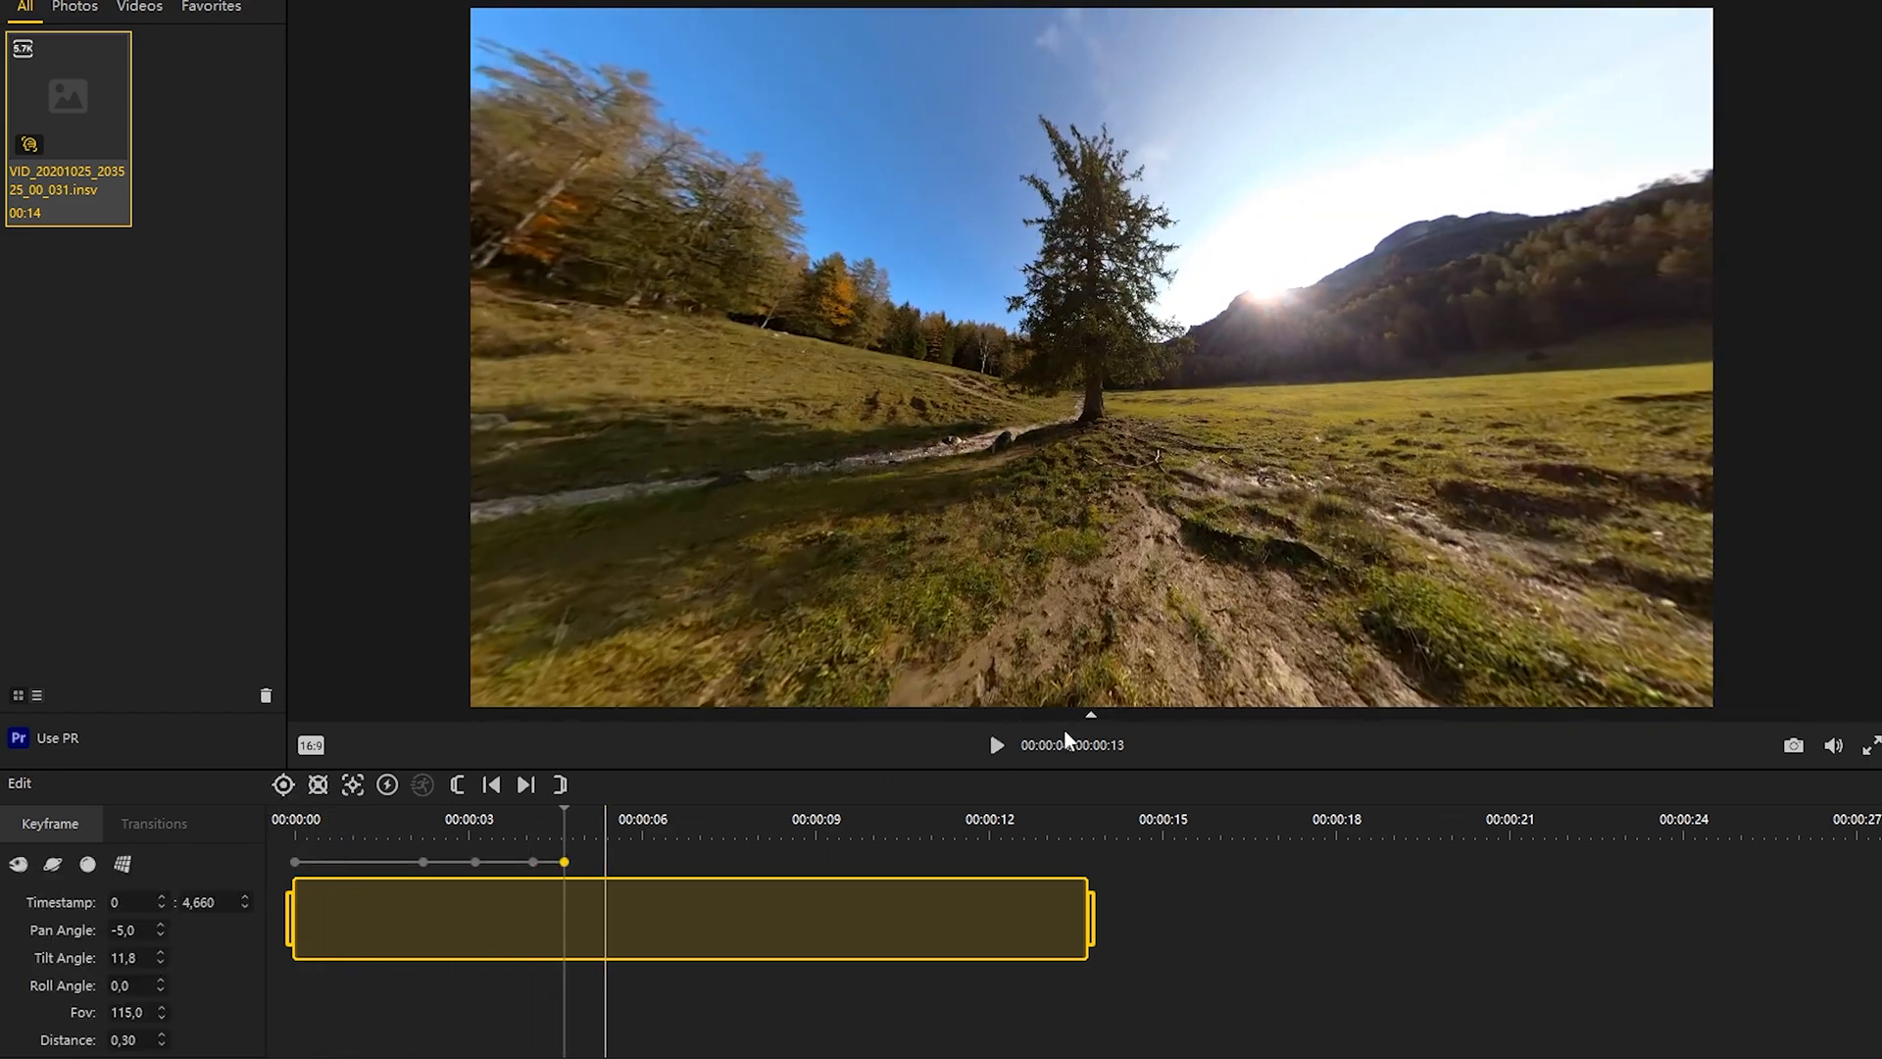
Step: Add keyframes at about 5.2 and 5.8 seconds to keep following the approaching tree
click(996, 746)
click(997, 746)
click(283, 785)
click(997, 746)
click(283, 785)
Step: Add keyframes at about 6.3 and 6.7 seconds with the tree held in the middle of the frame
click(998, 746)
click(998, 747)
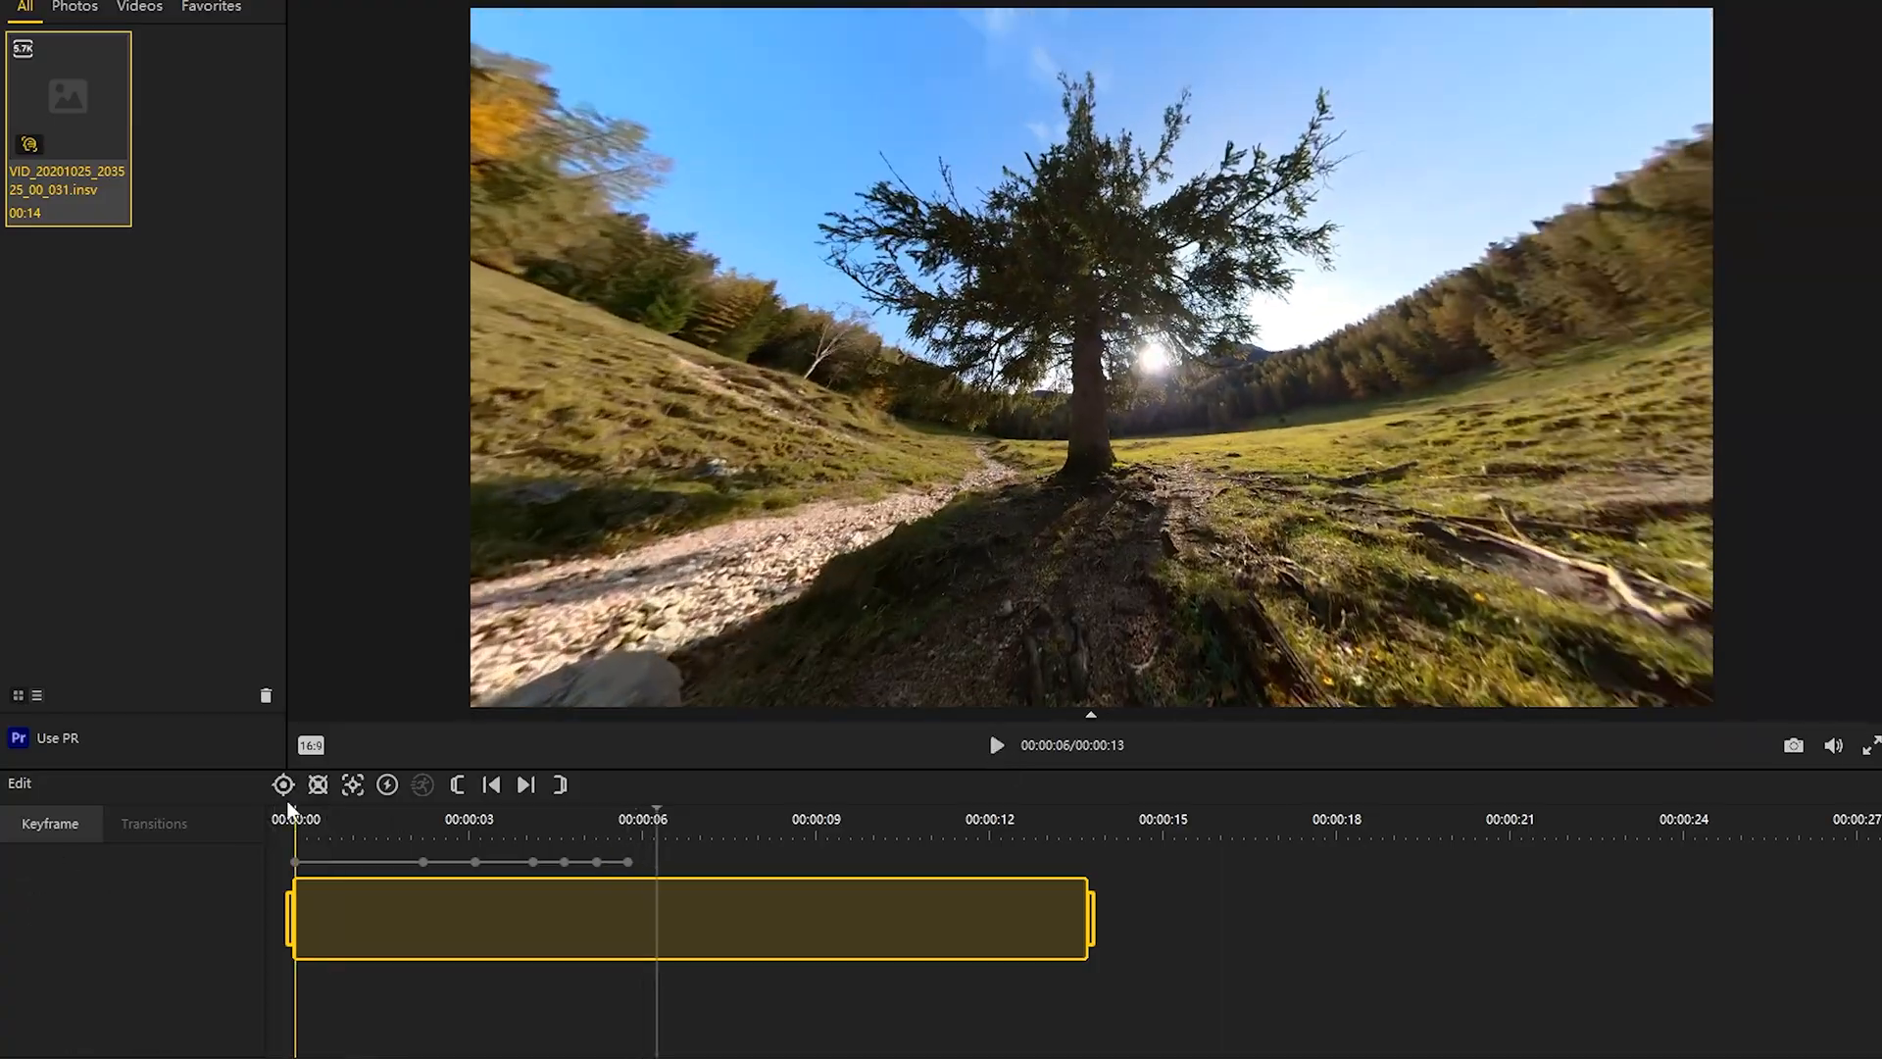
click(283, 785)
click(997, 747)
click(997, 747)
click(283, 786)
Step: Add keyframes at about 7.1 and 7.4 seconds with the view tilted up at the tree, and continue playback
click(996, 747)
click(996, 748)
click(283, 785)
click(998, 748)
click(998, 748)
click(284, 786)
click(1000, 750)
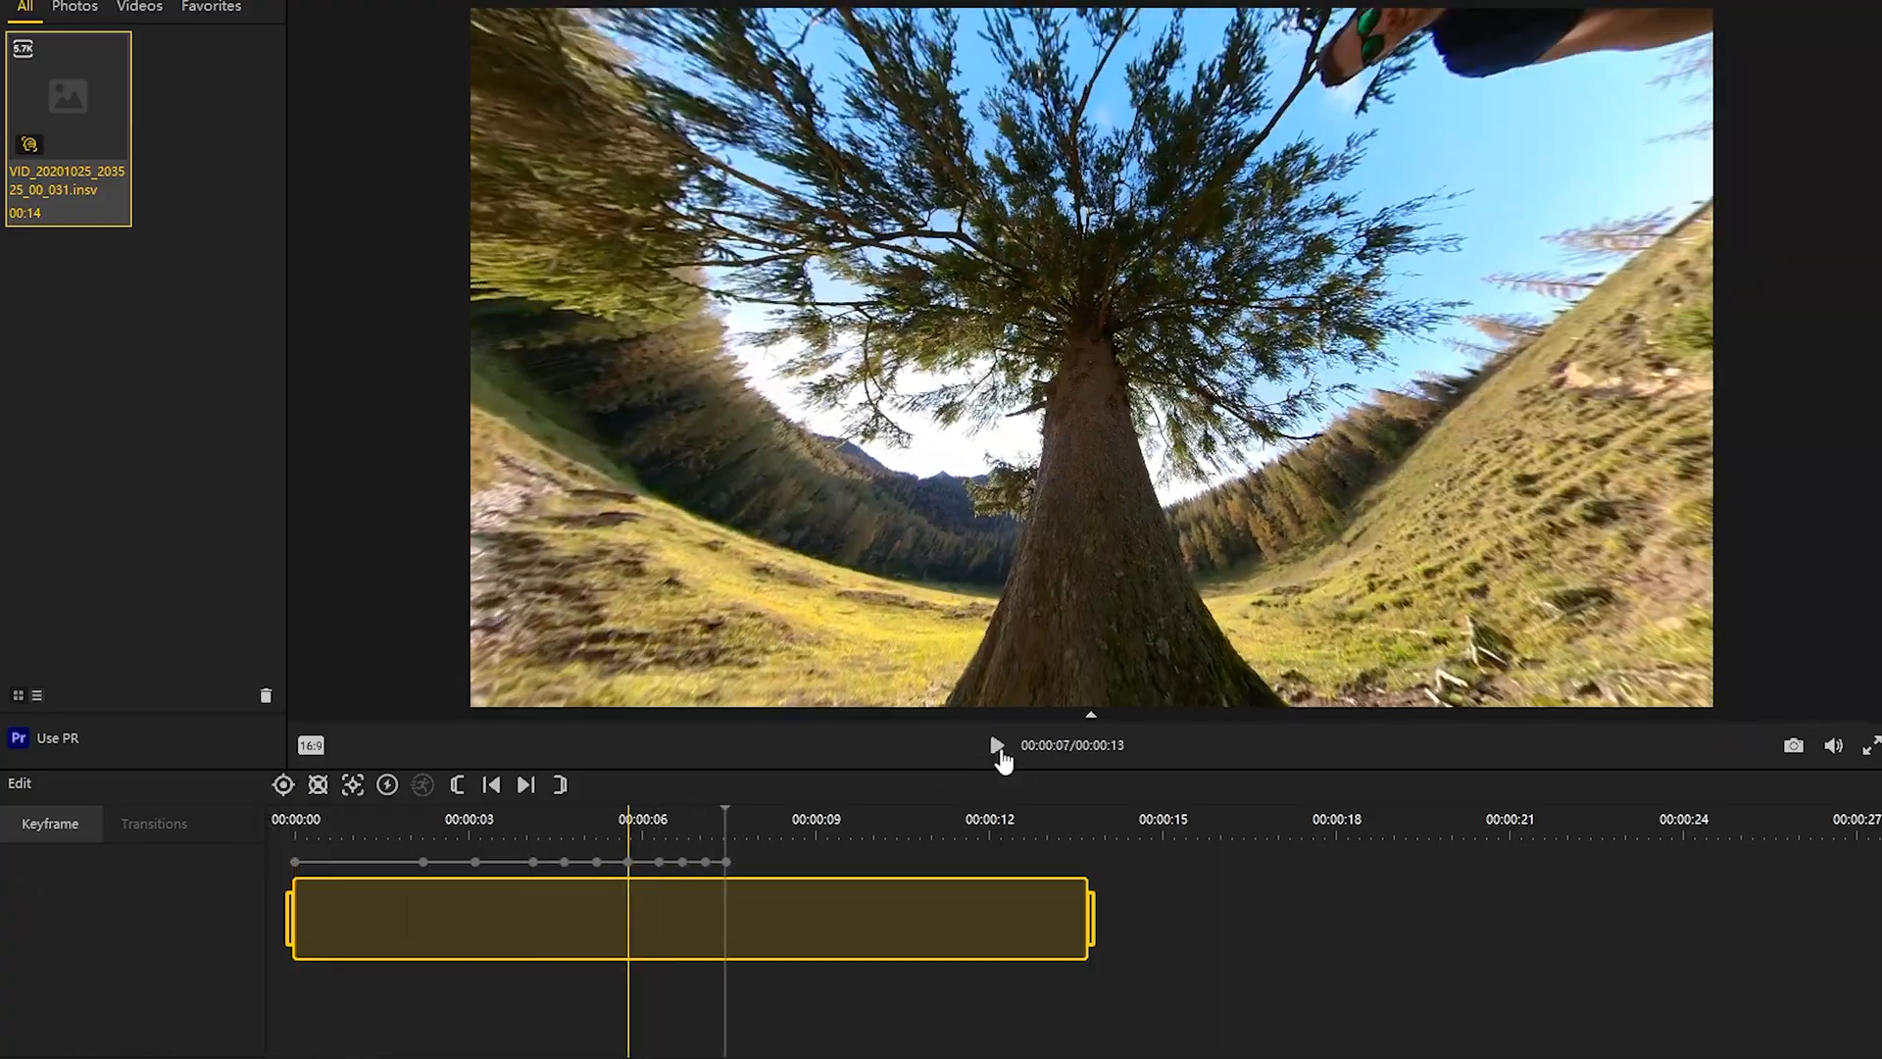
click(998, 748)
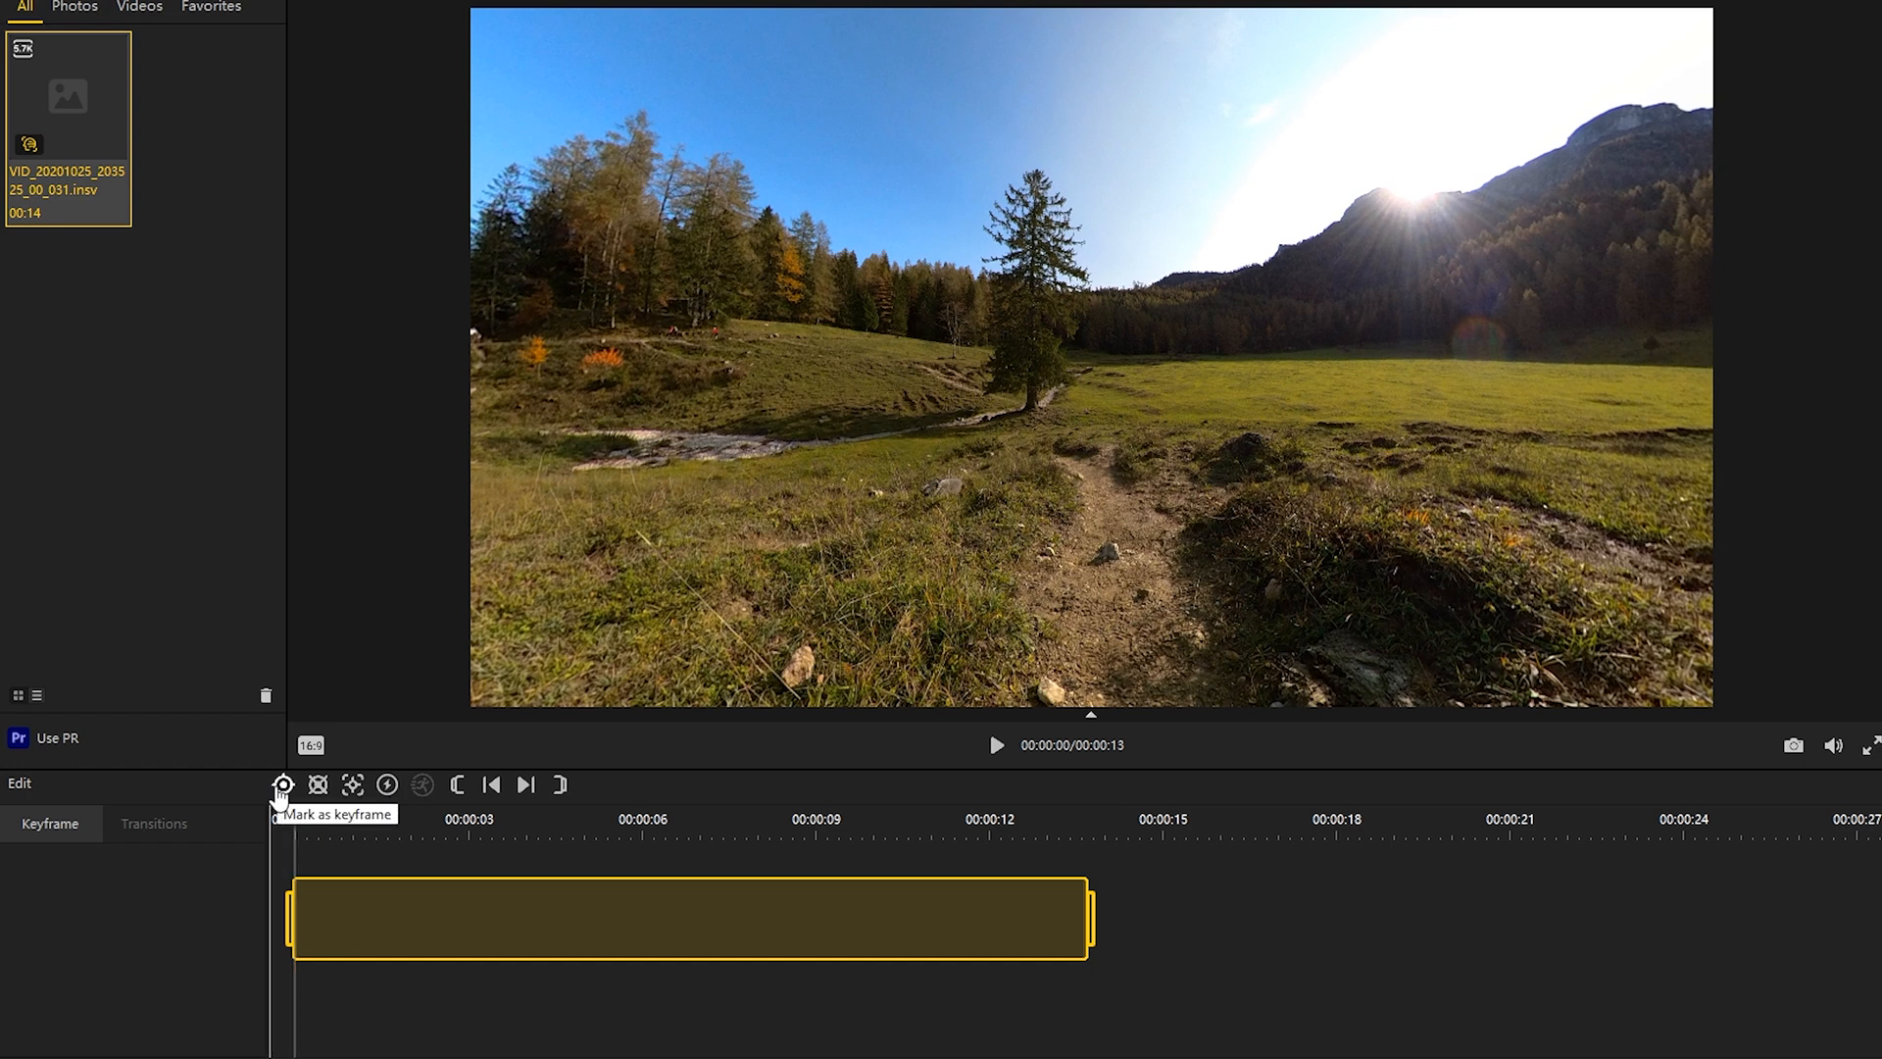
Step: Add a keyframe at the clip start with the linear view, field of view 110, pan about 10.2 and tilt about -69.3
click(280, 786)
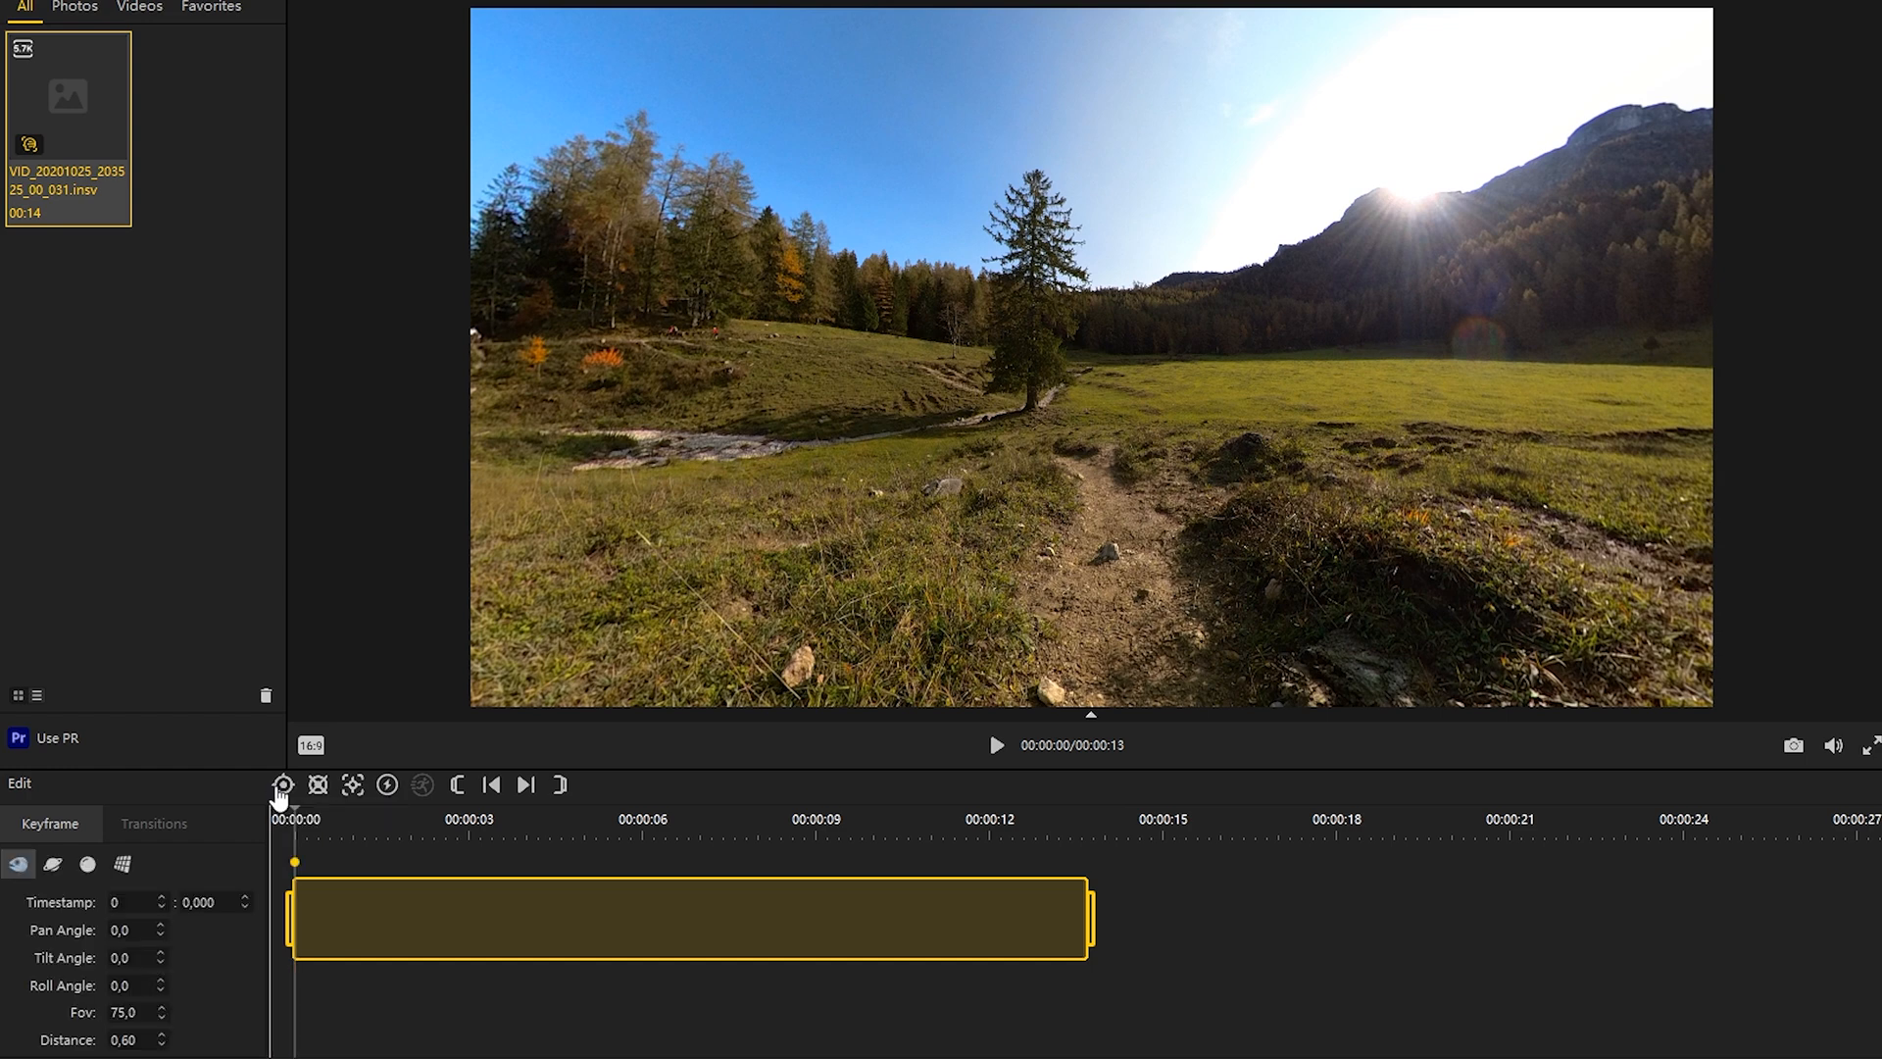
click(125, 862)
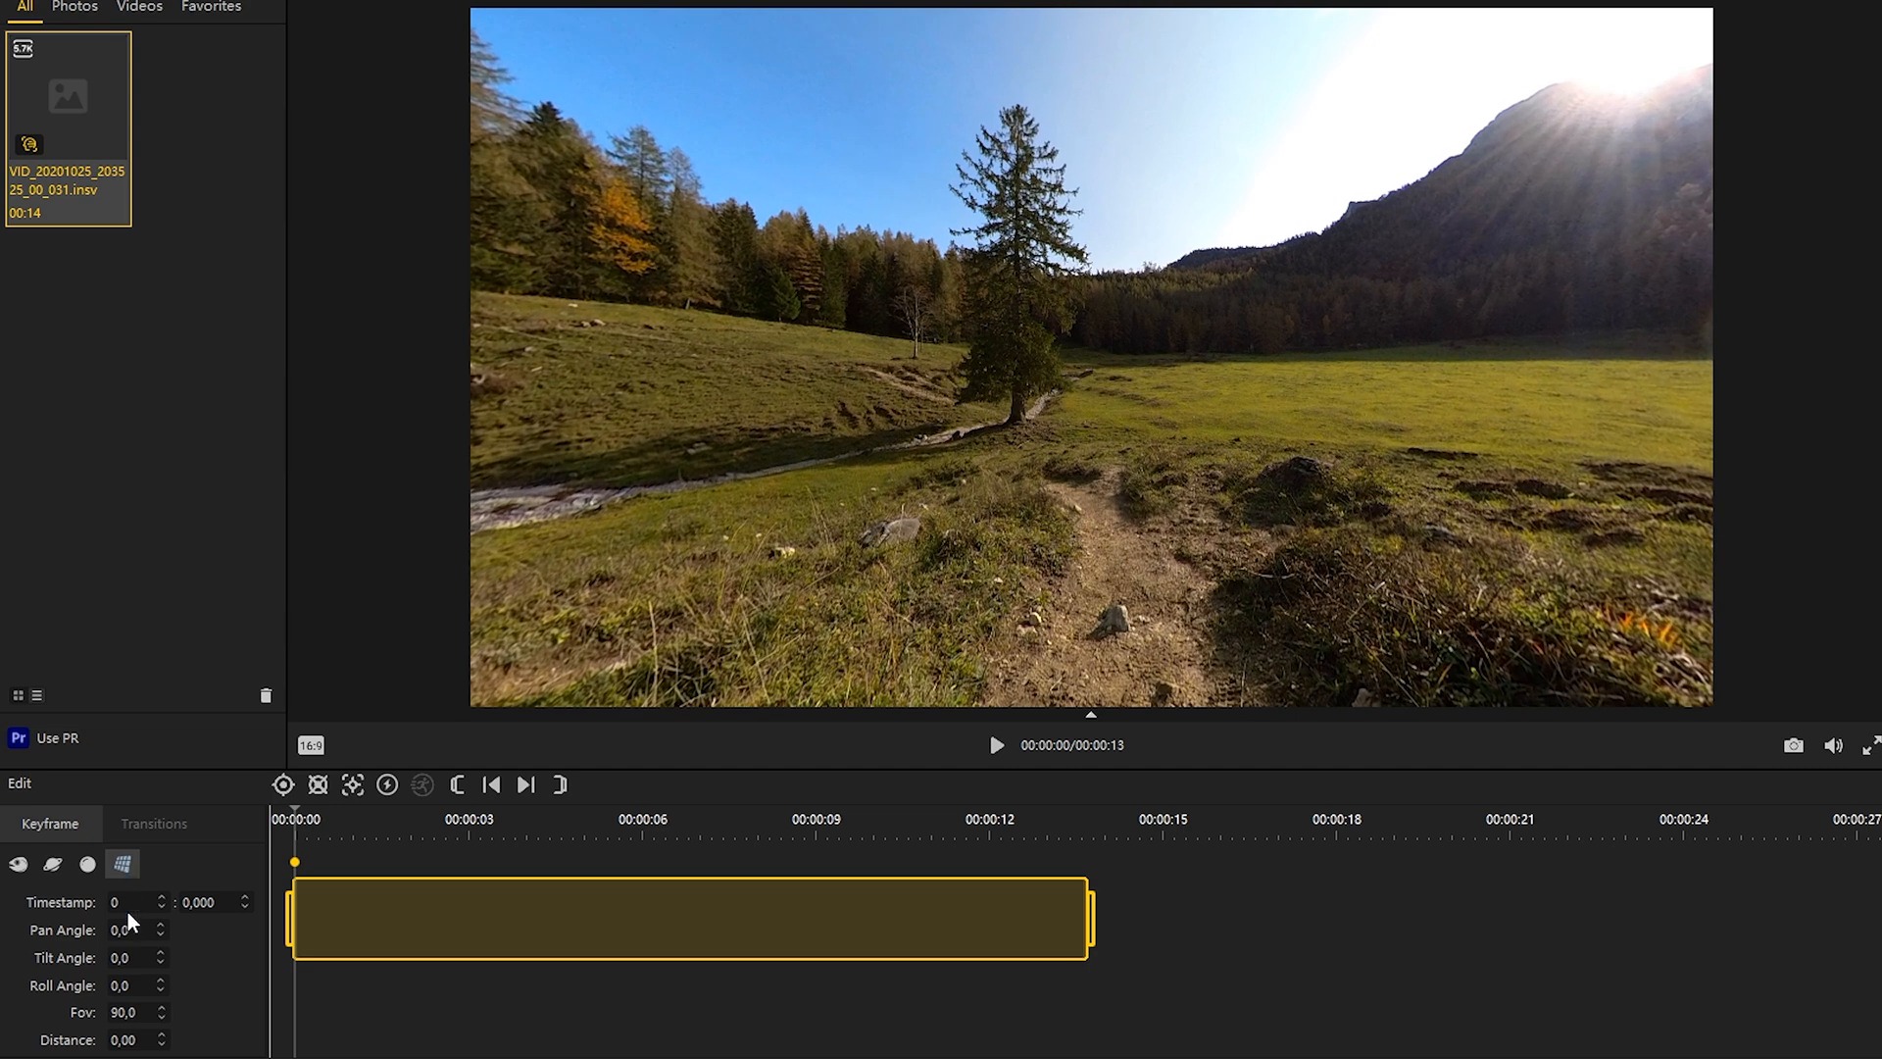
text(110)
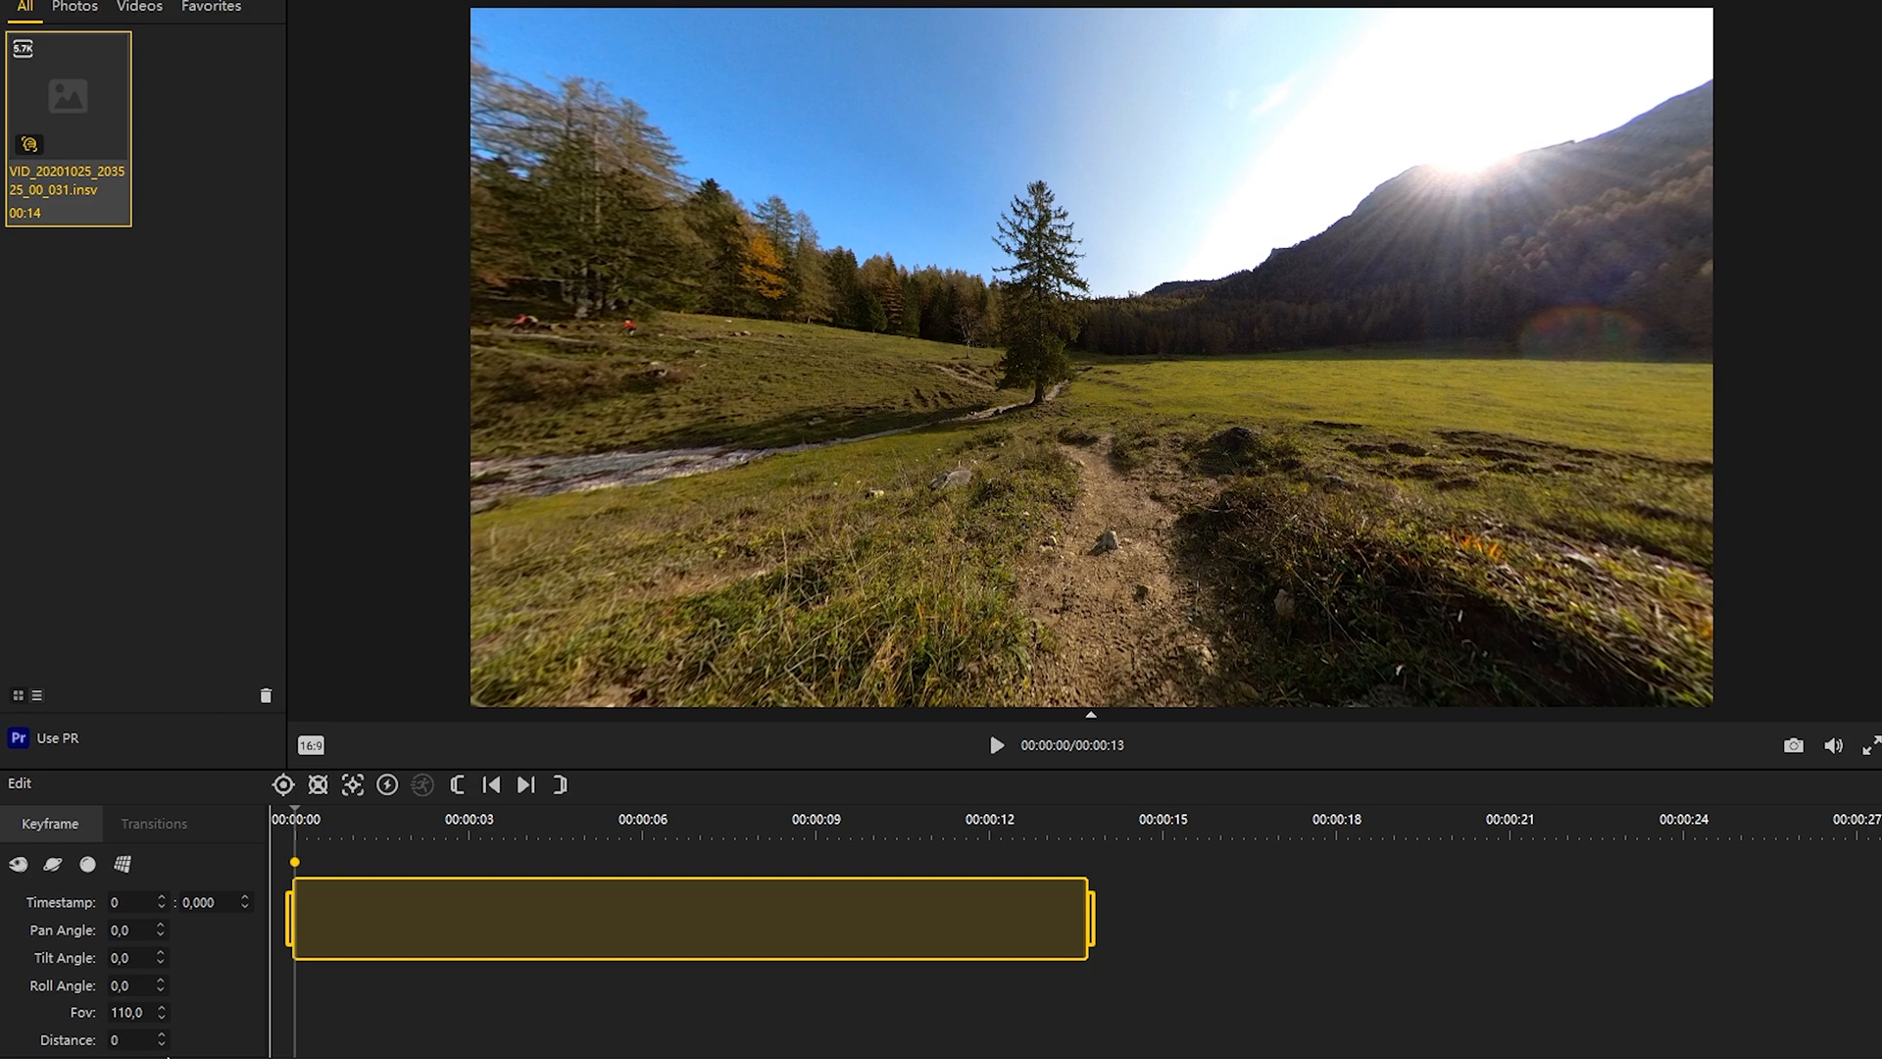
drag(1115, 488, 1098, 266)
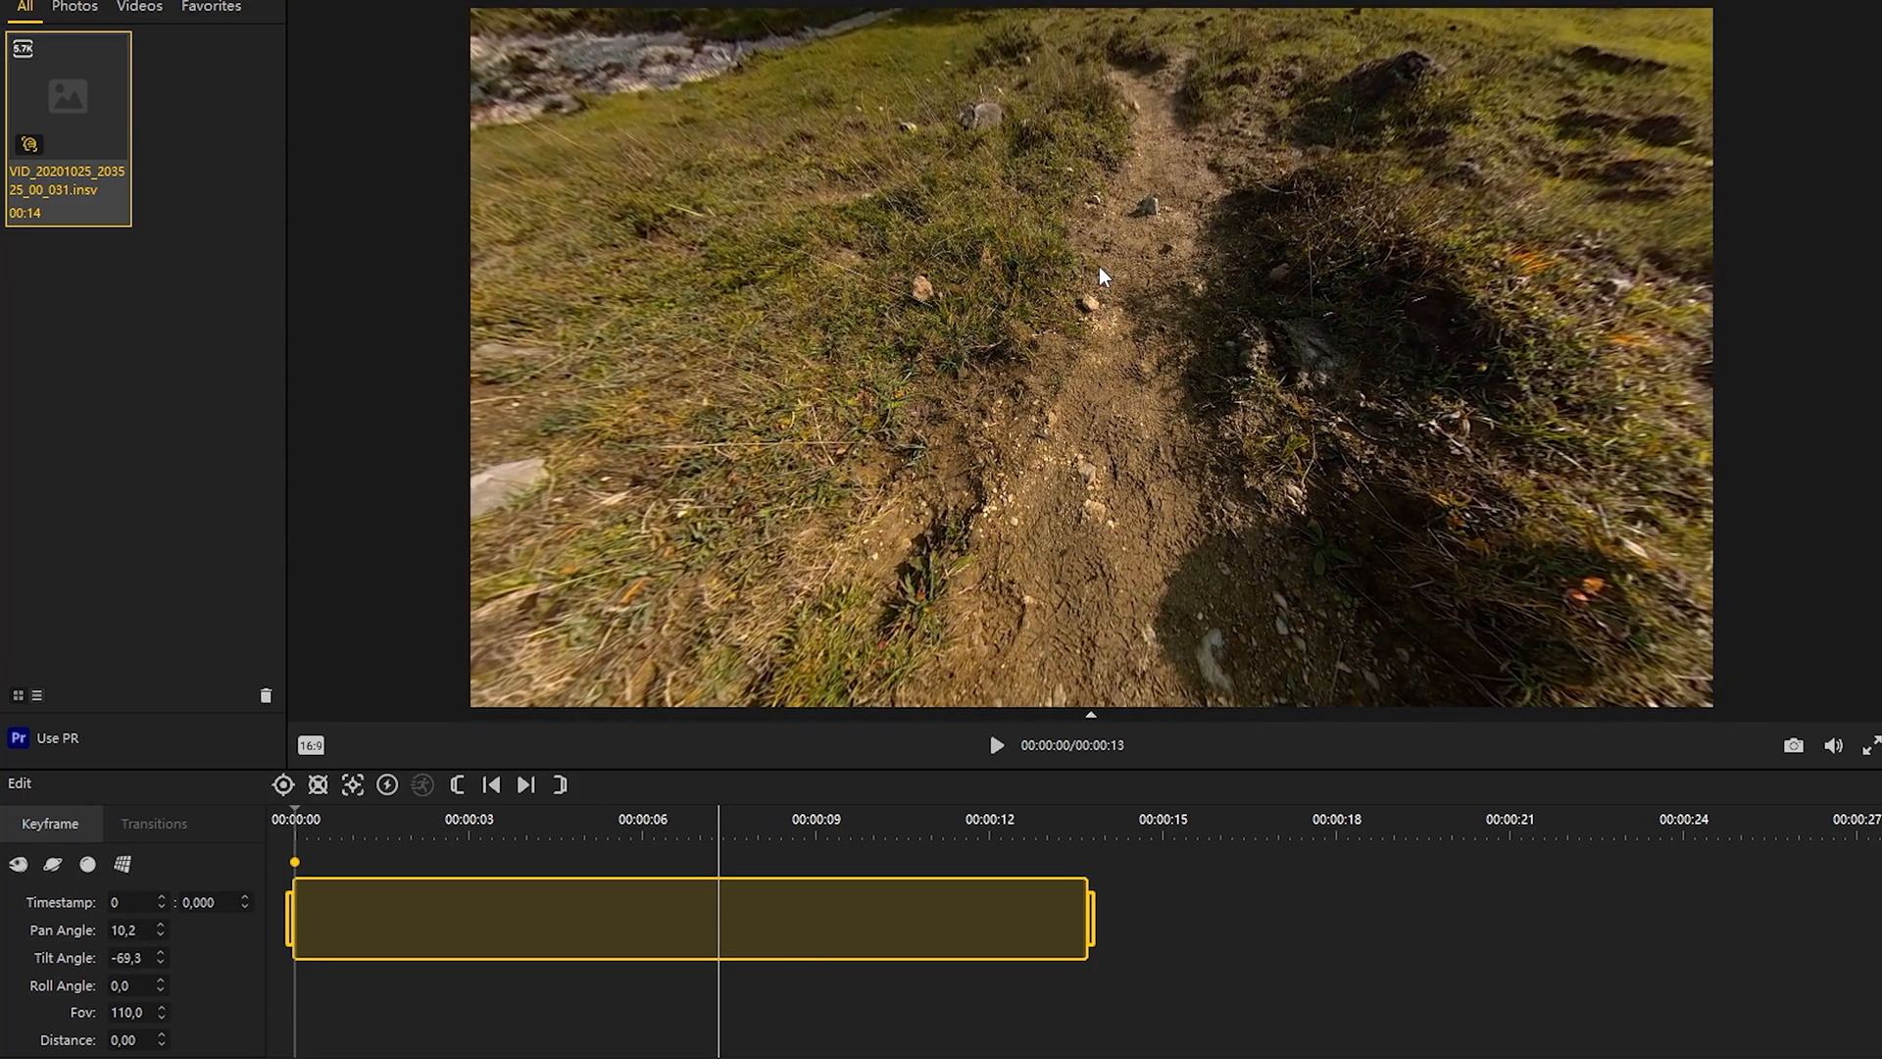
Step: Tilt the view up at the tree at about 5.9 seconds, and replay the clip from the first keyframe
click(996, 748)
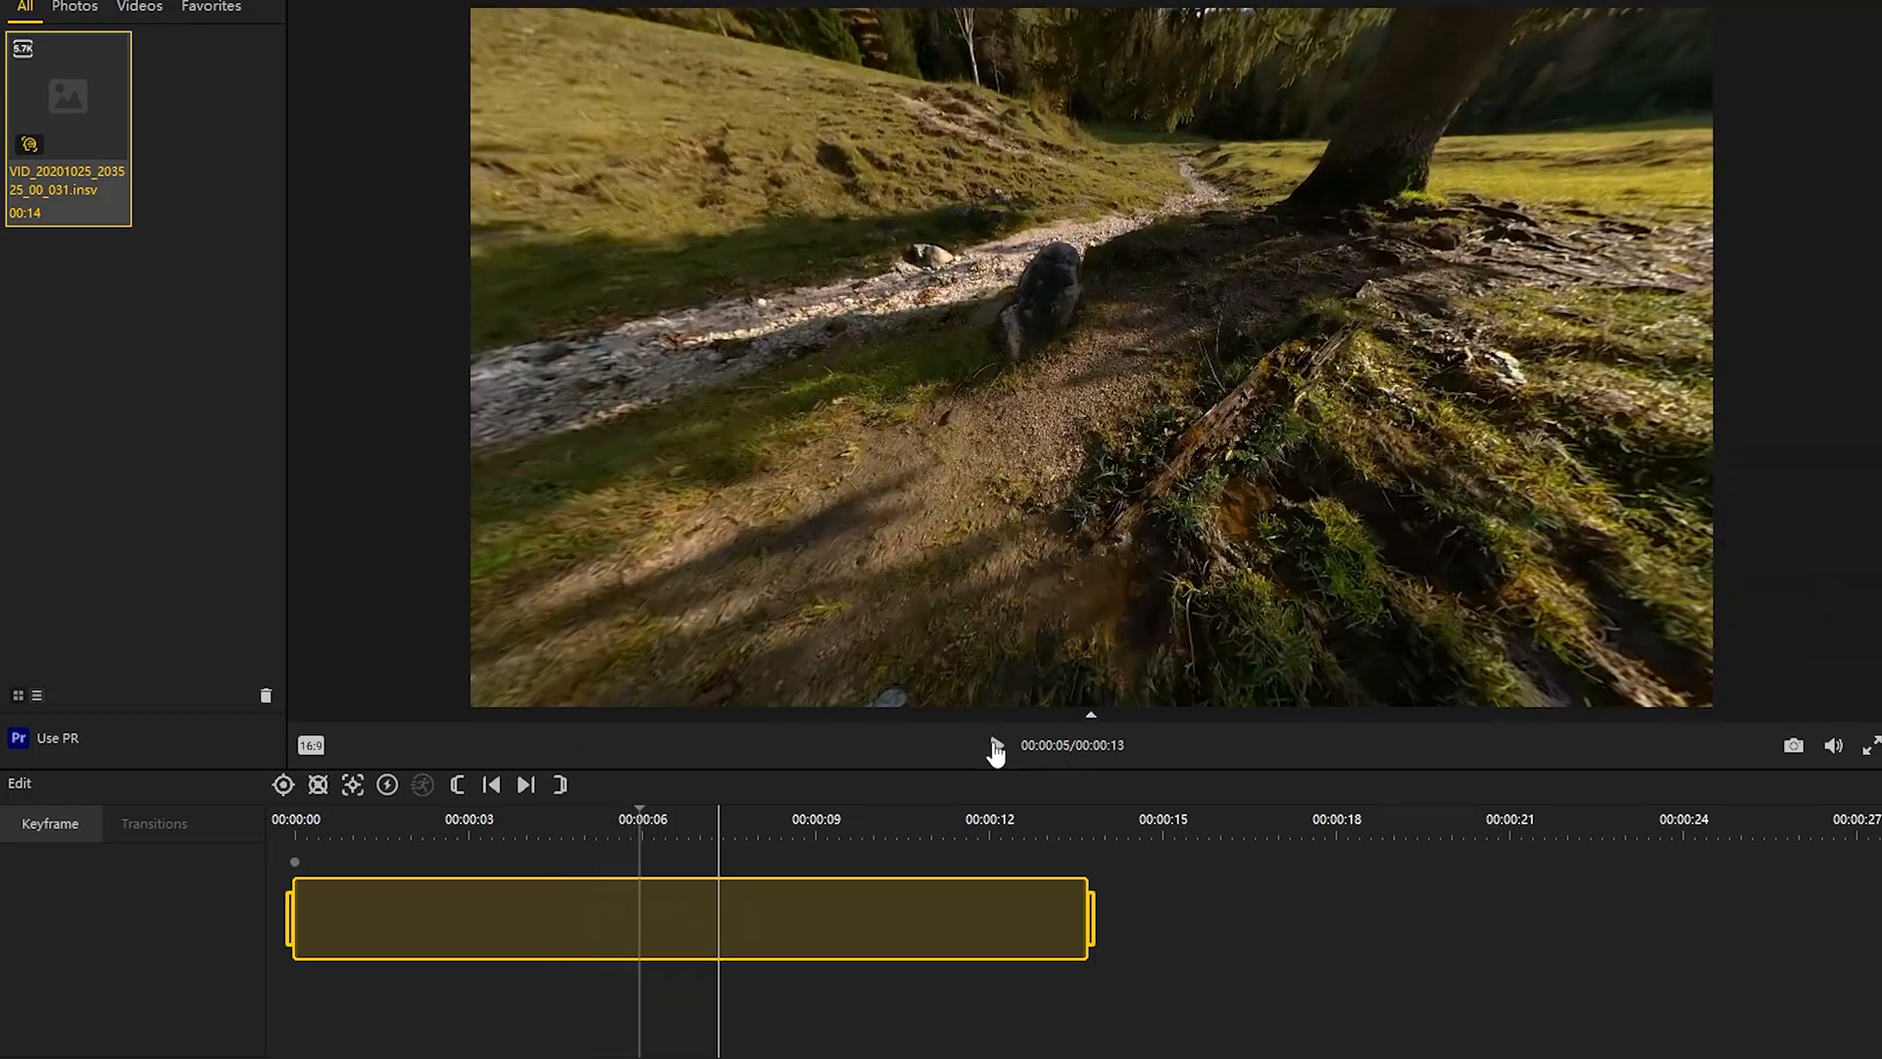
click(995, 748)
drag(1025, 627, 1138, 388)
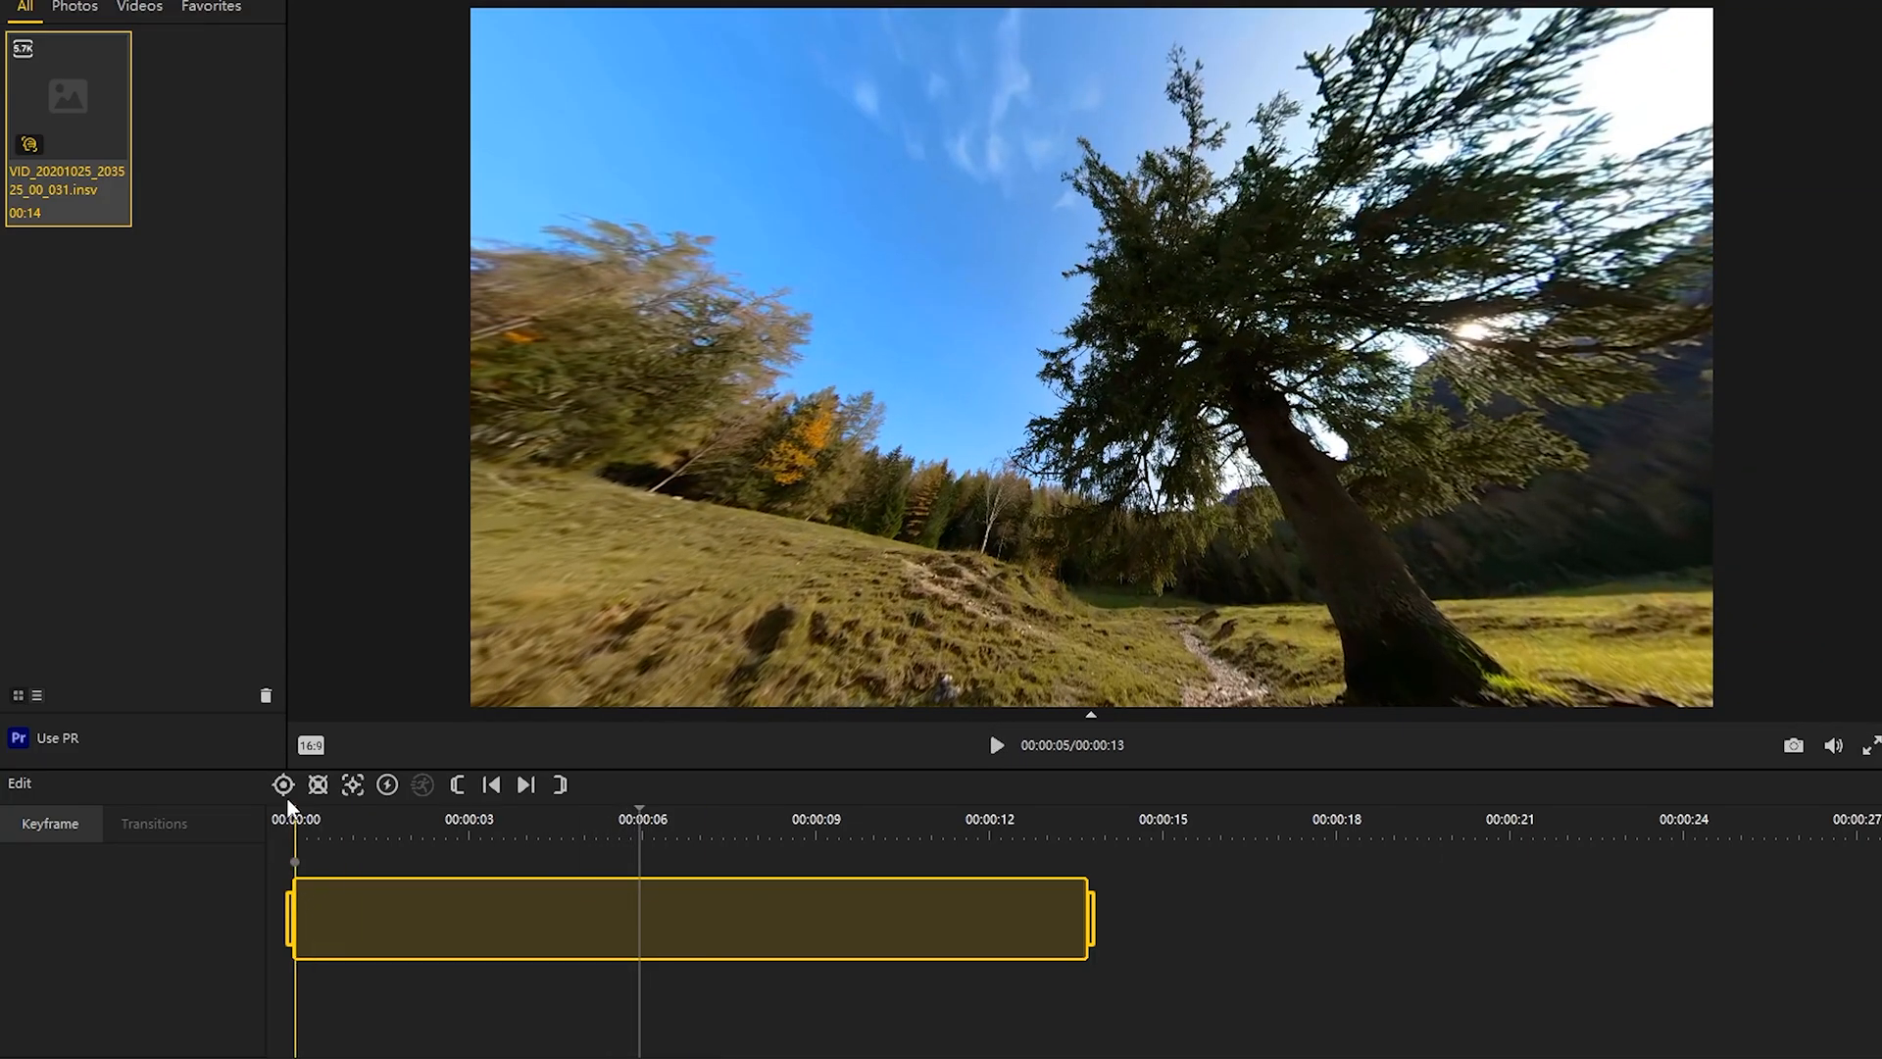
click(296, 863)
click(998, 754)
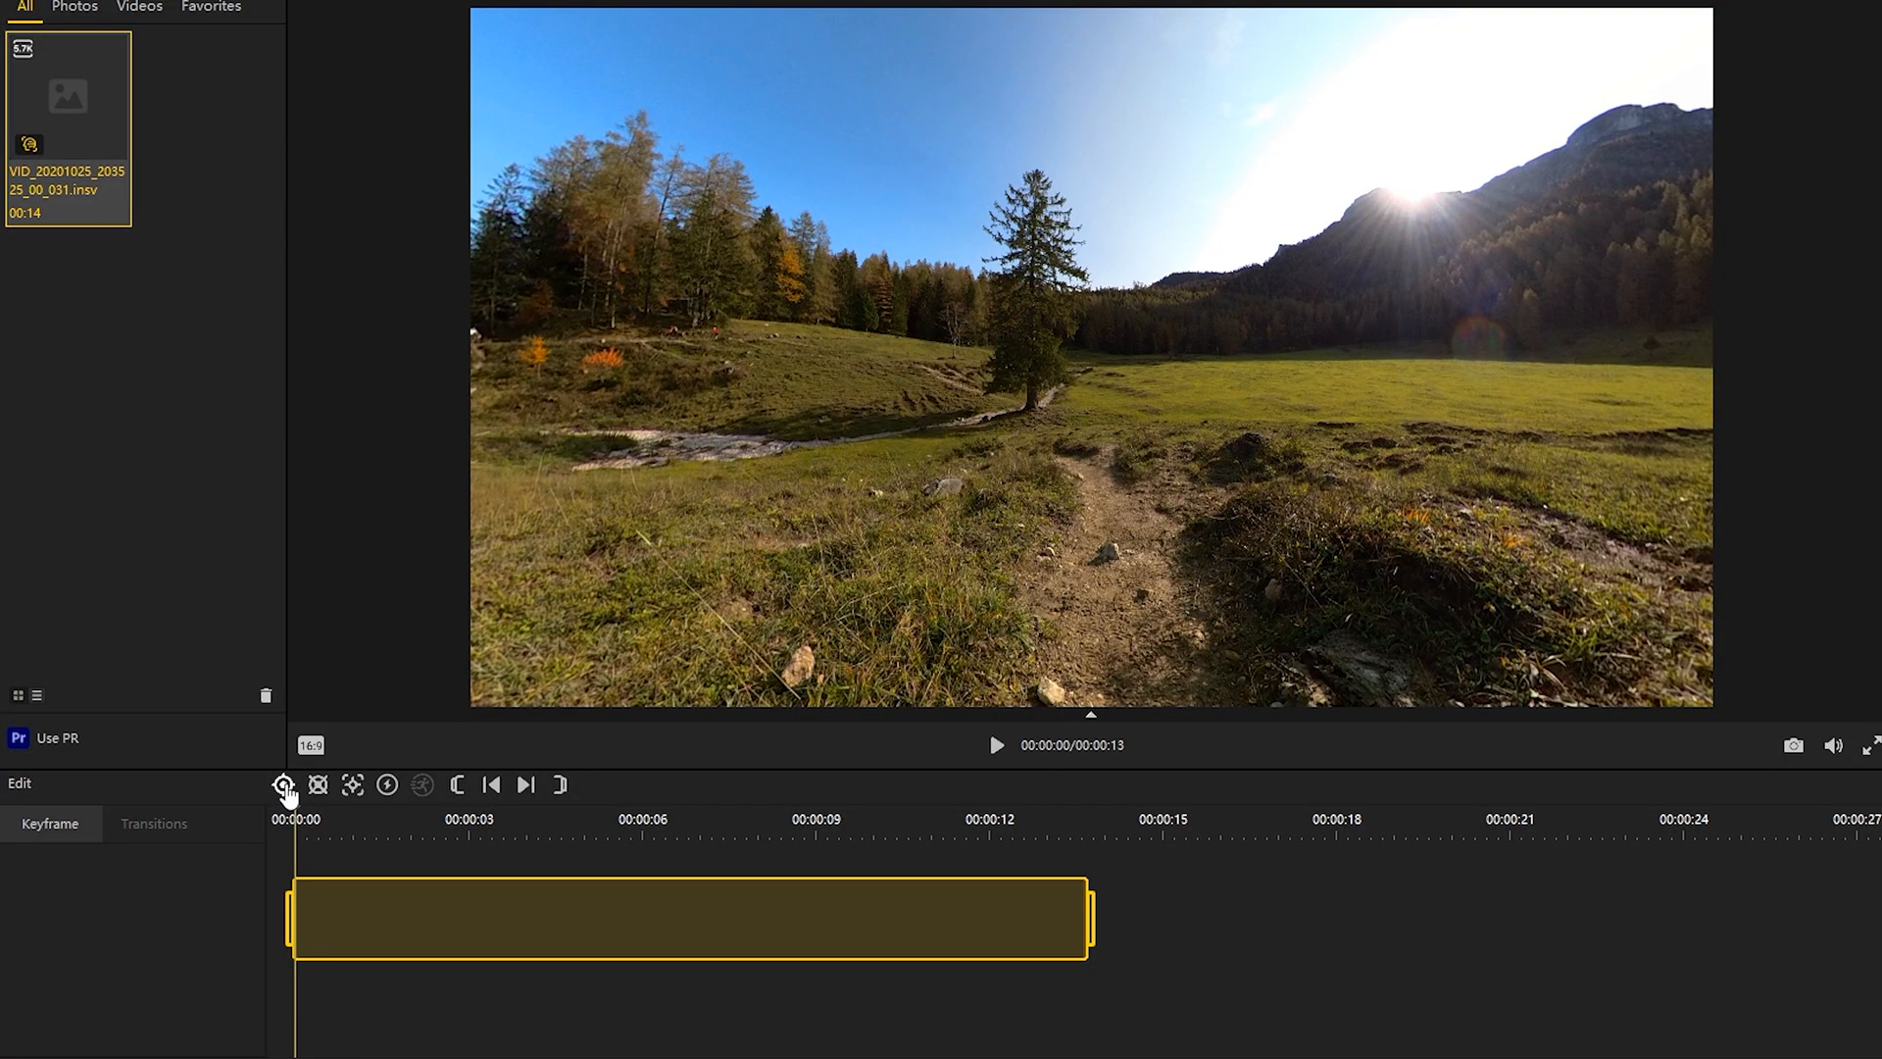
Step: Add a keyframe at the clip start with the linear view, field of view 110 and roll angle 19
click(285, 786)
click(121, 865)
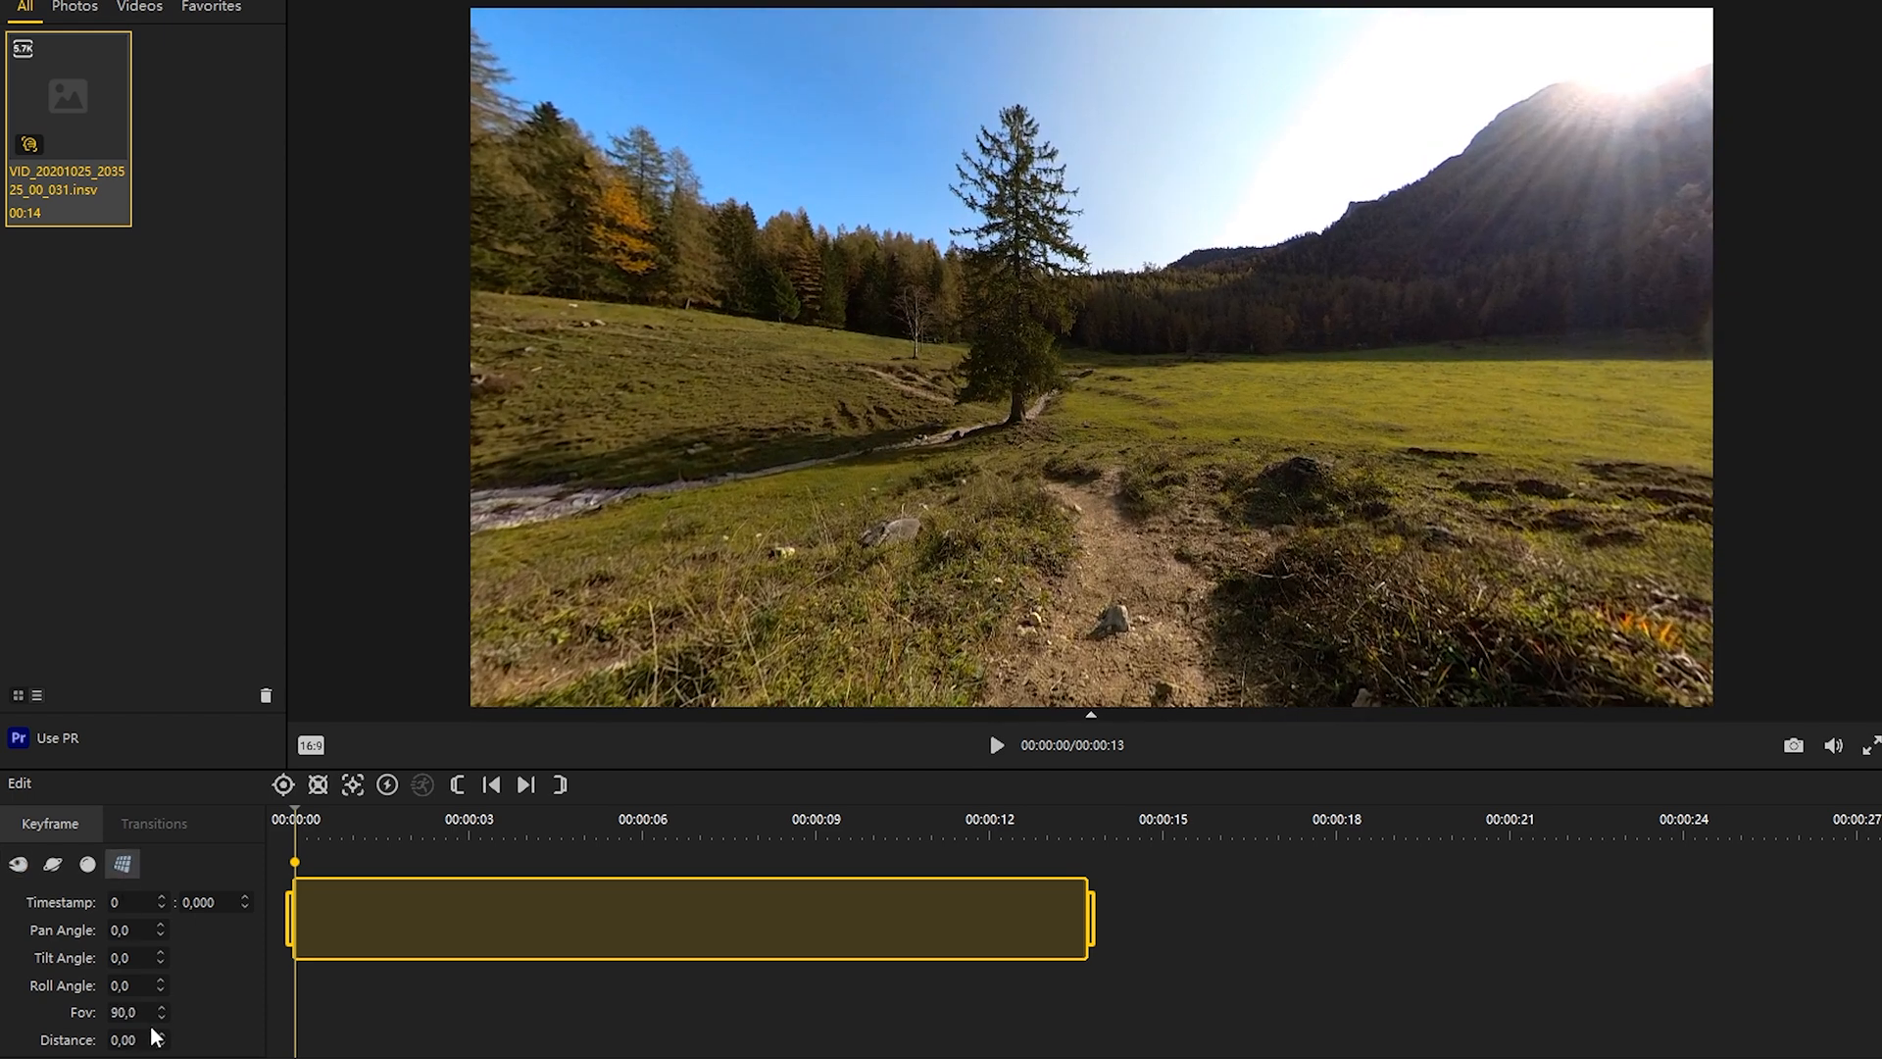
text(110)
key(Tab)
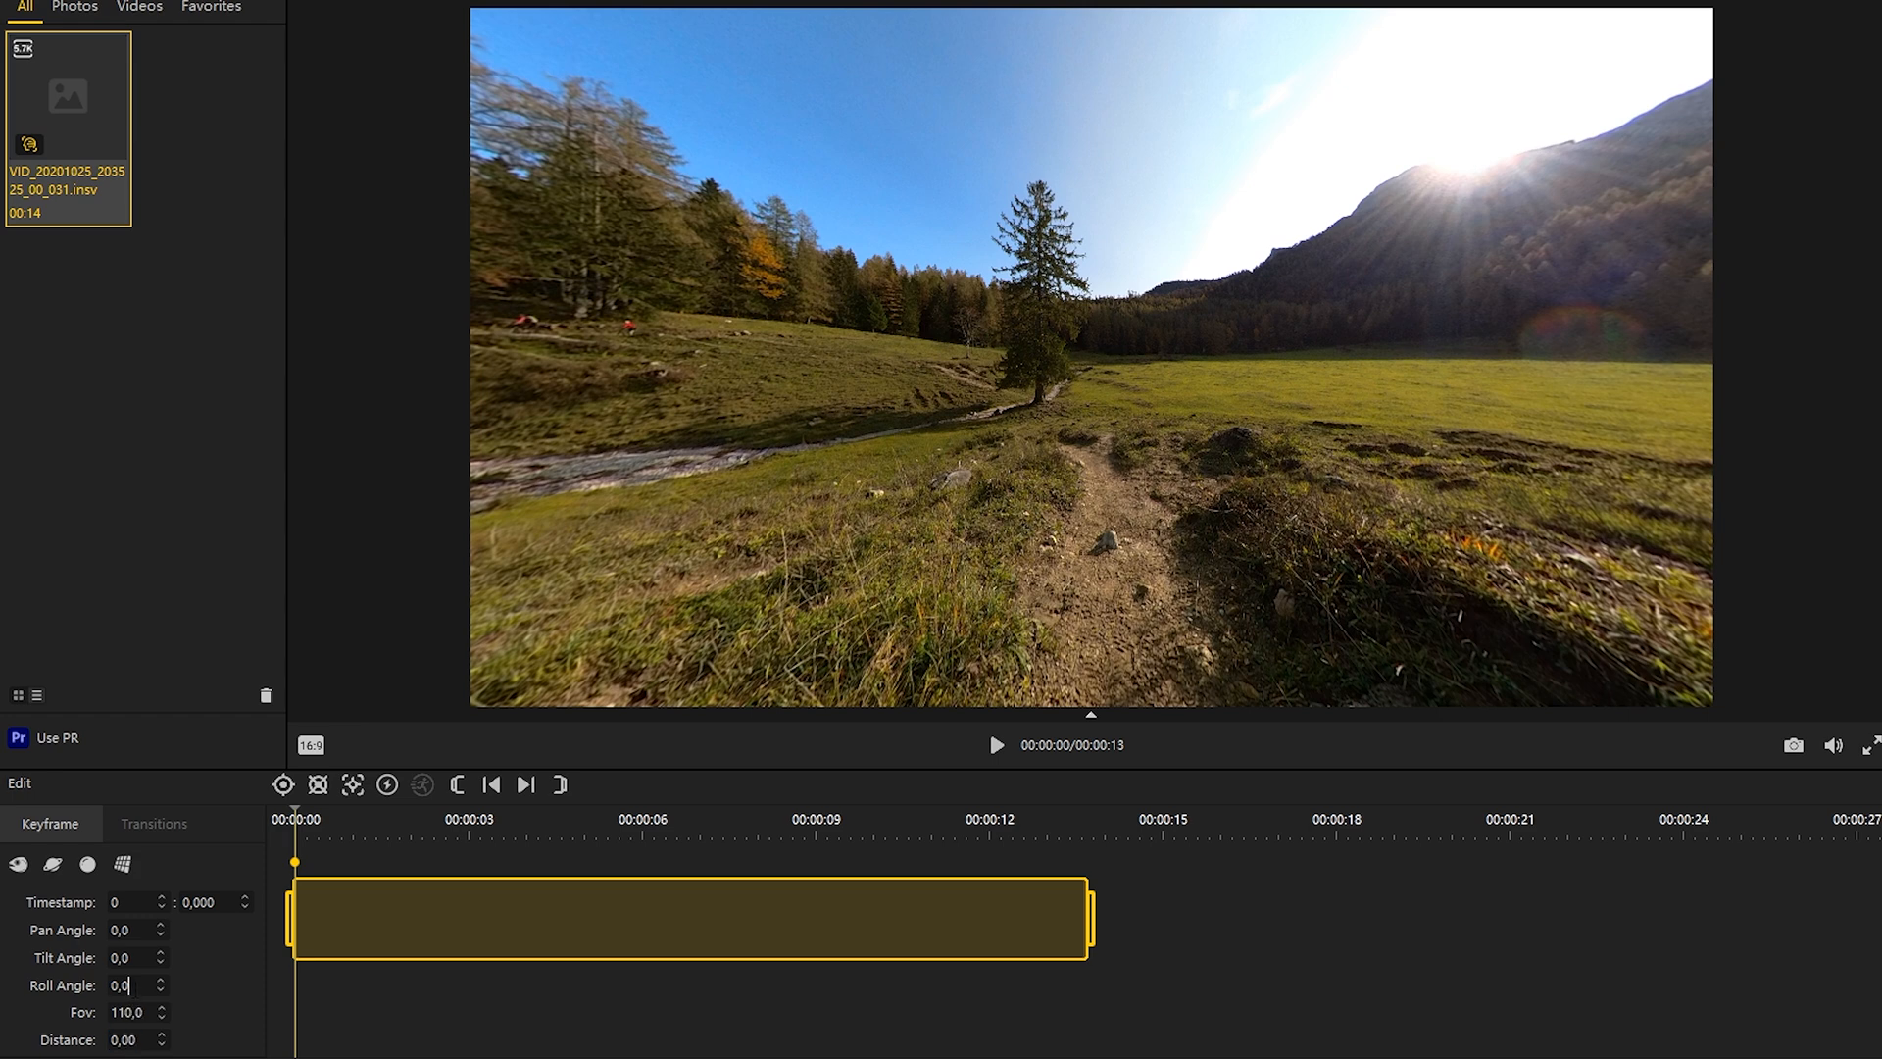
scroll(136, 988, up, 19)
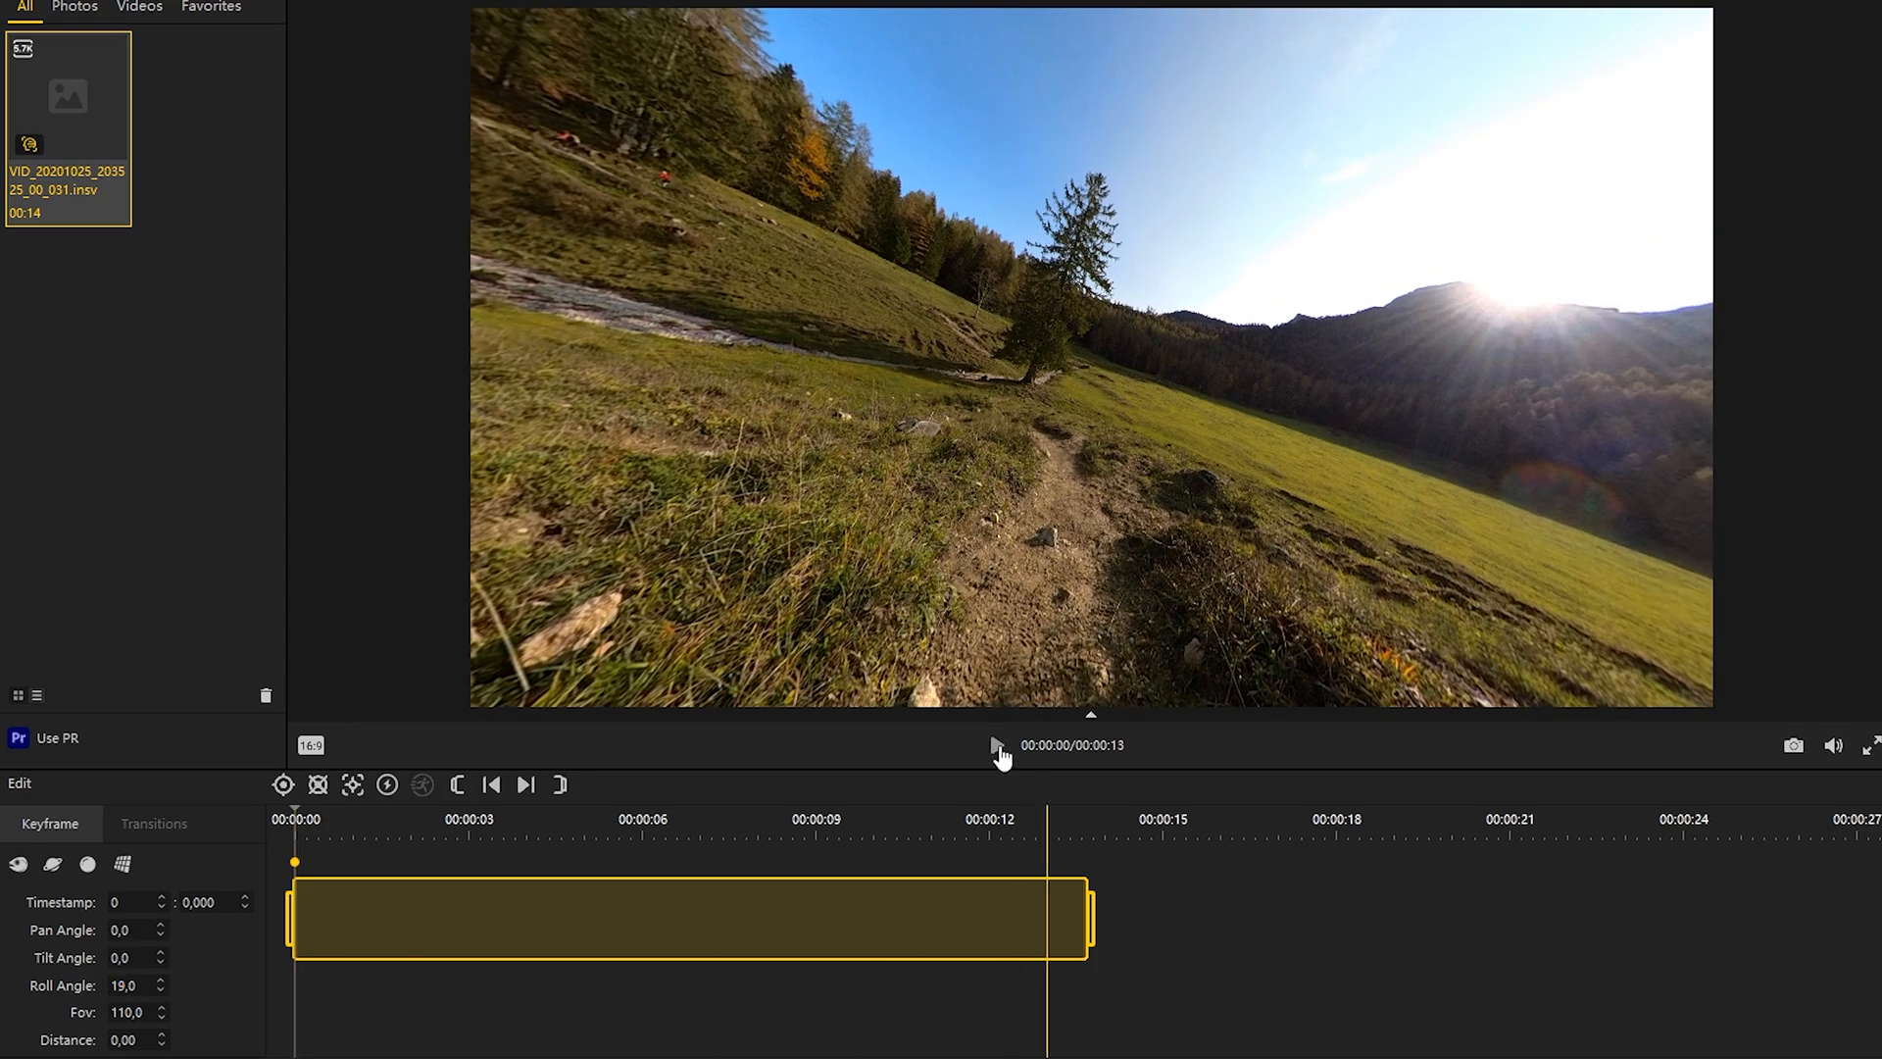
Step: Play on past the tree, add a keyframe at 7.160 seconds and set its roll angle to -370
click(999, 750)
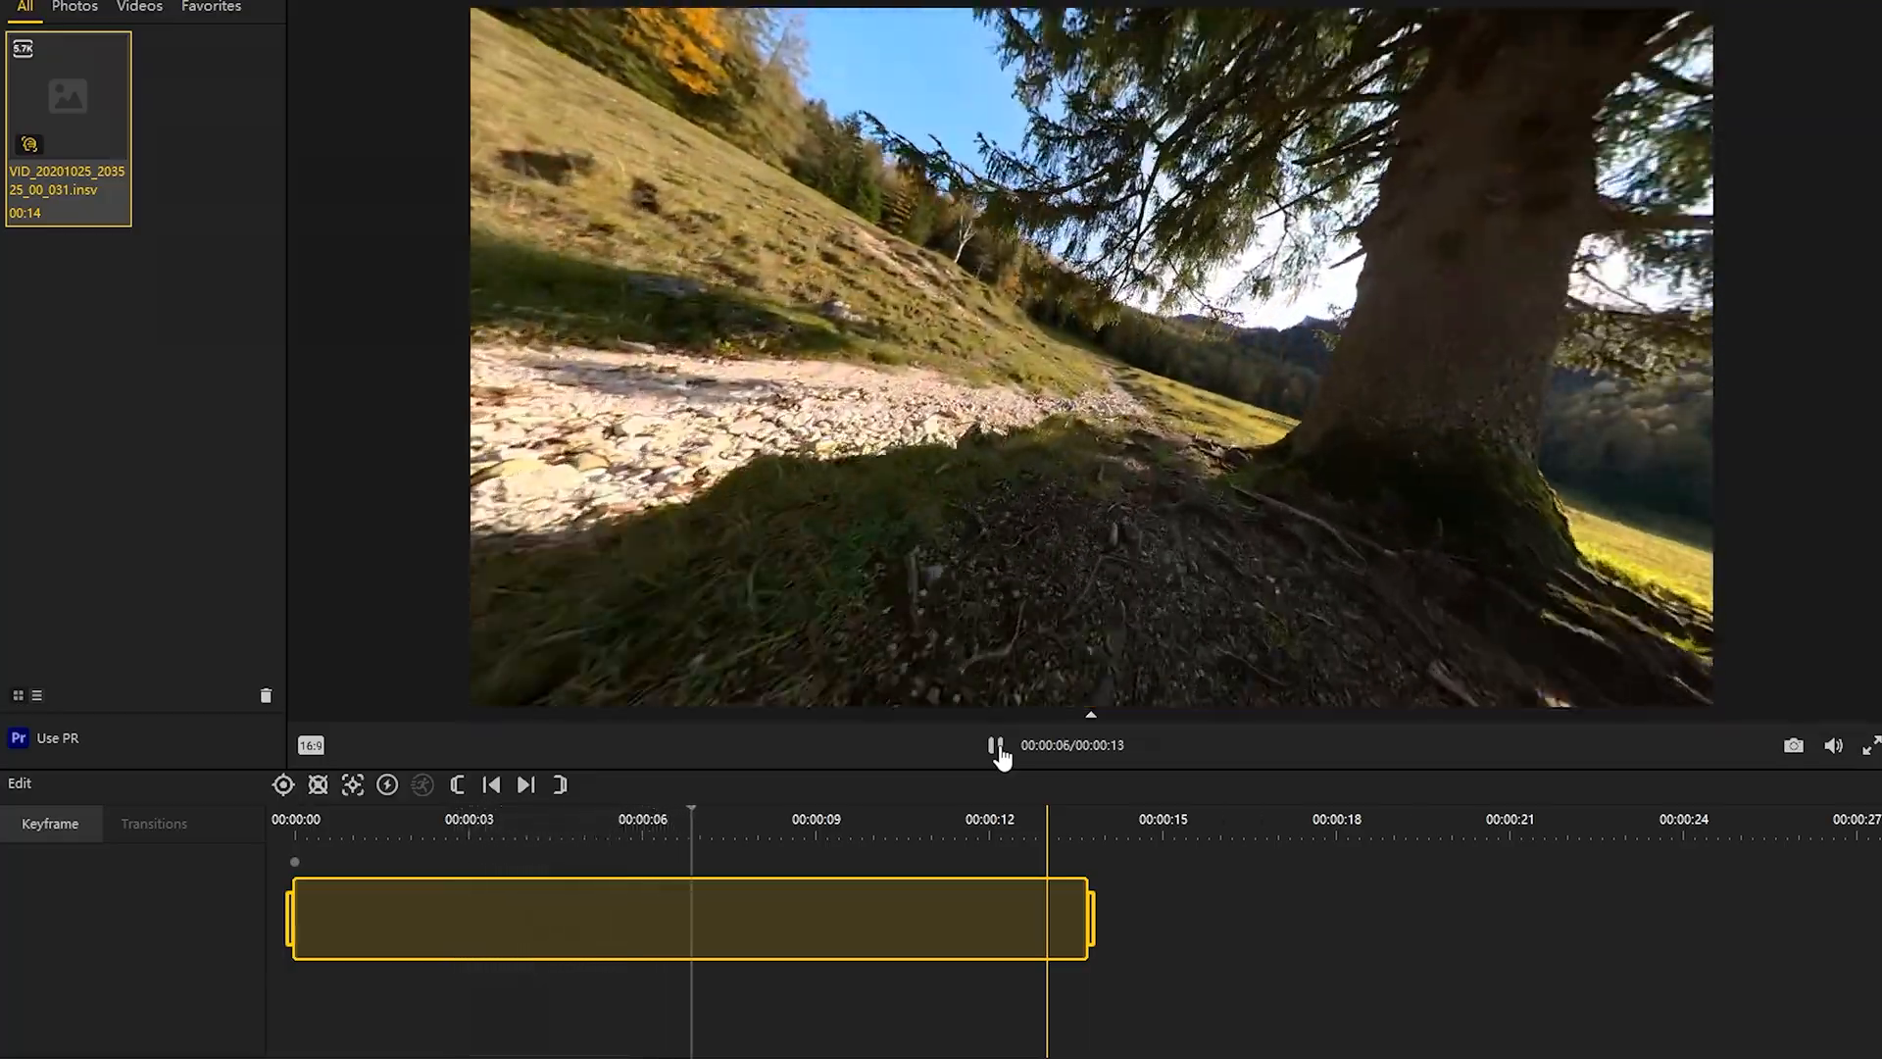
click(997, 747)
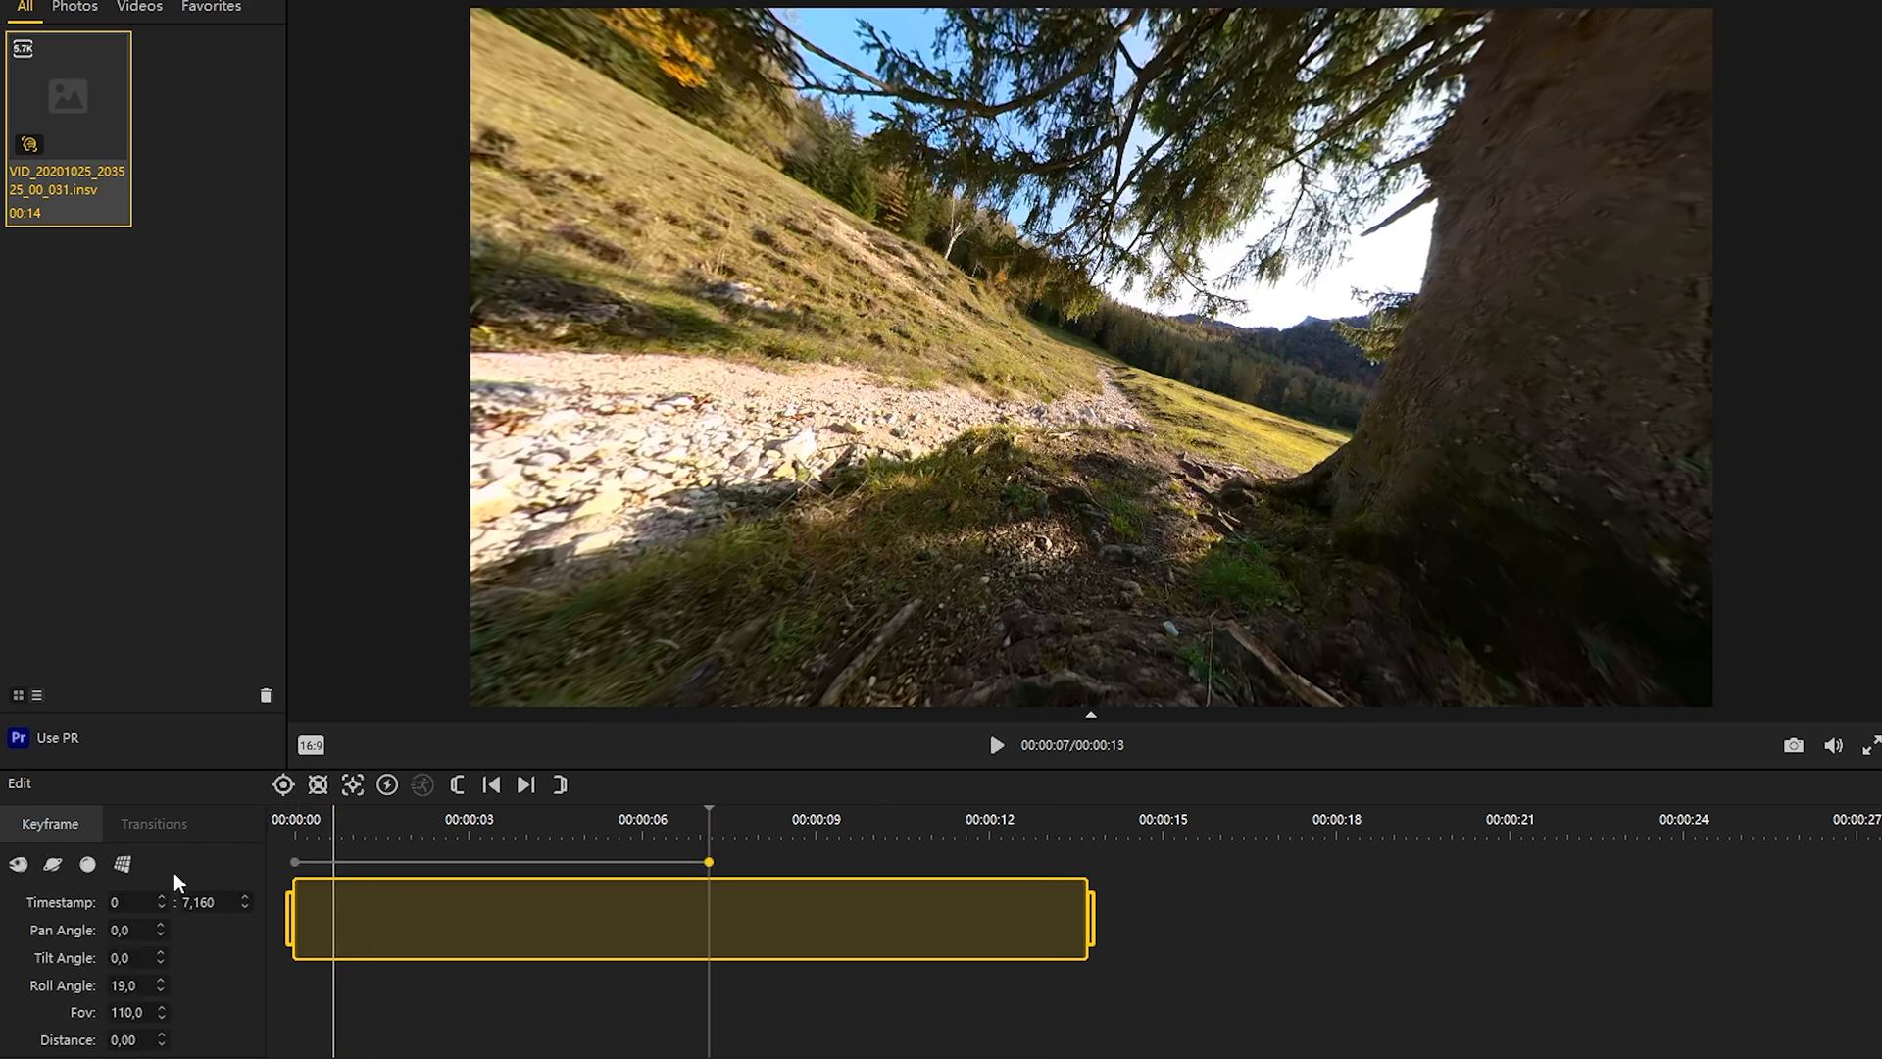
click(102, 984)
text(-360)
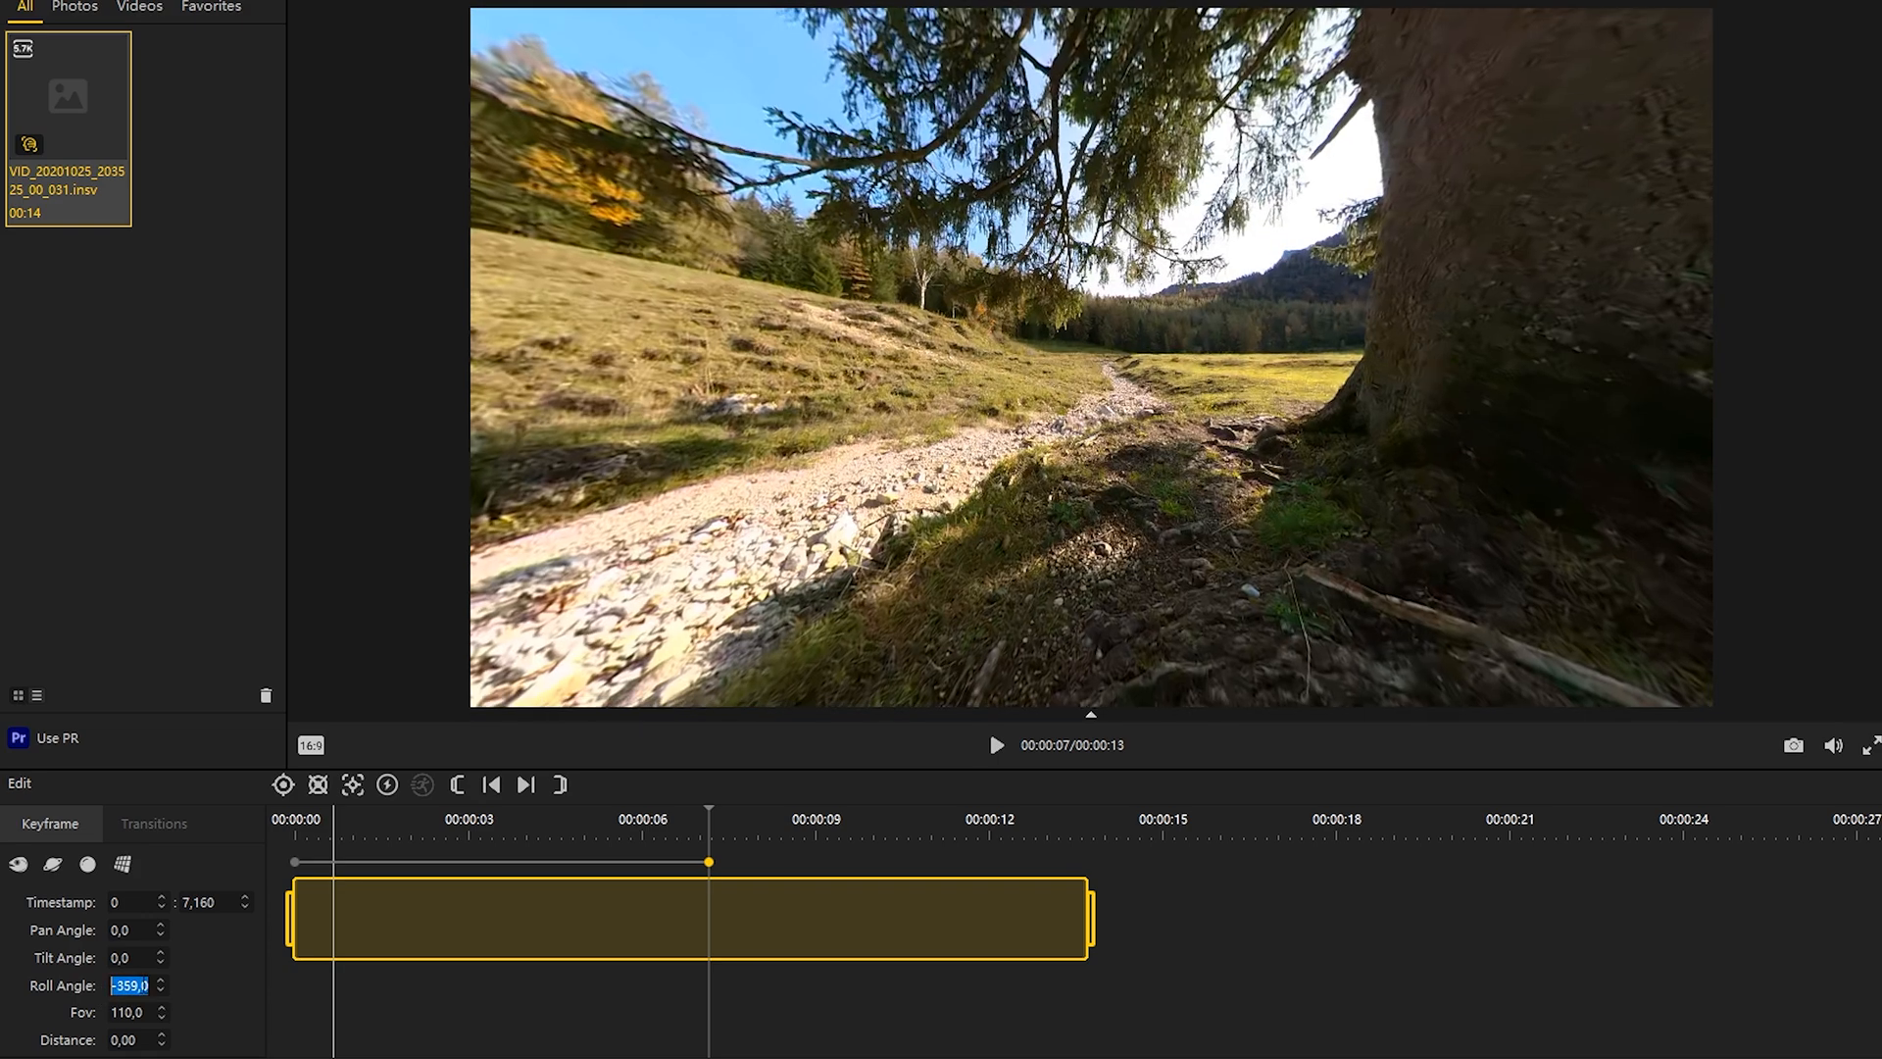
scroll(145, 986, down, 20)
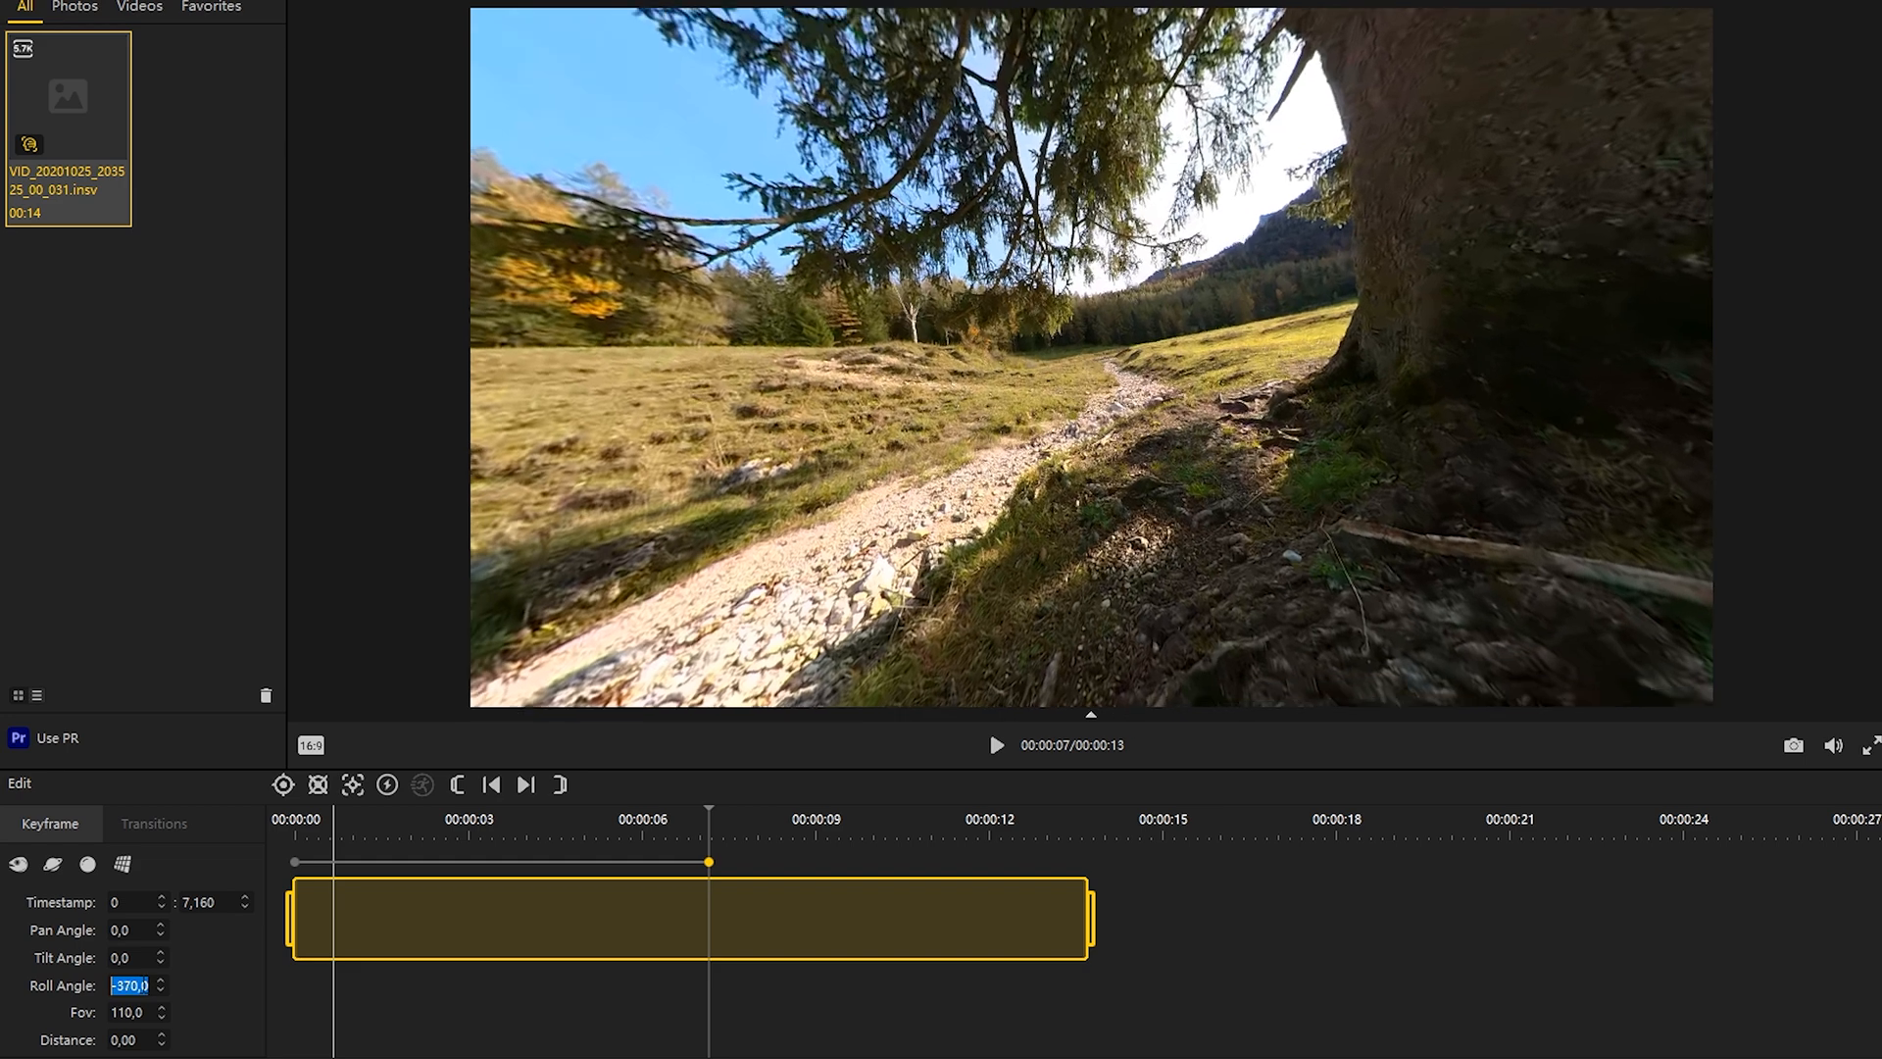